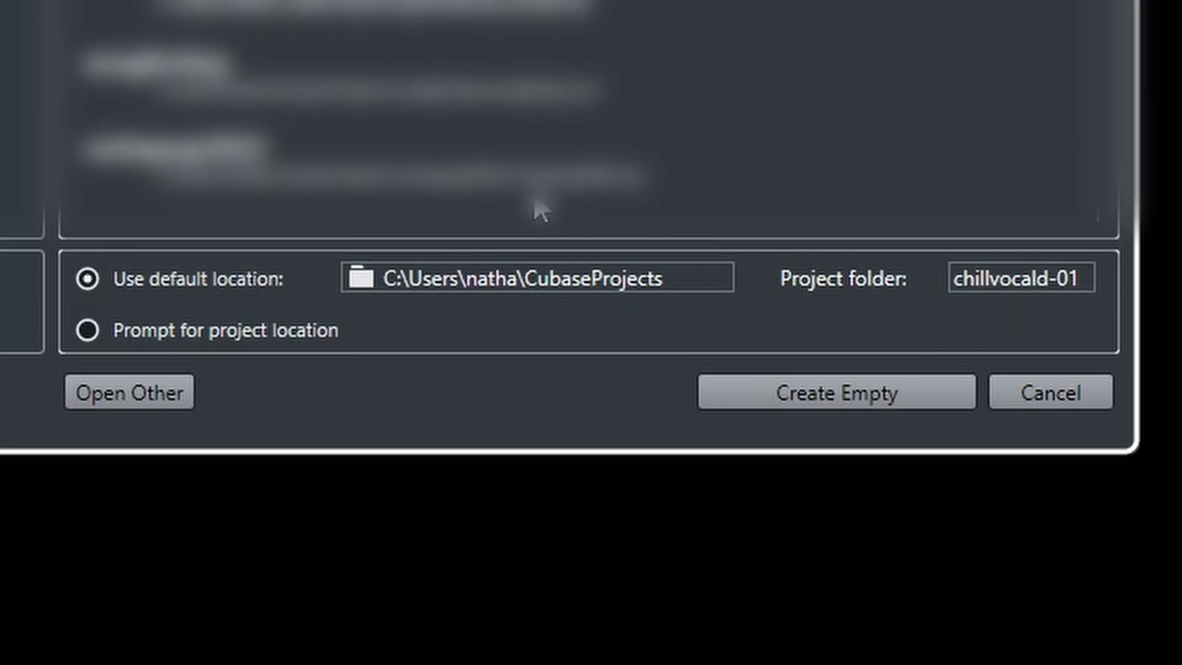
Step: Create an empty project in the default location with the project folder named "test for video"
left_click(1026, 288)
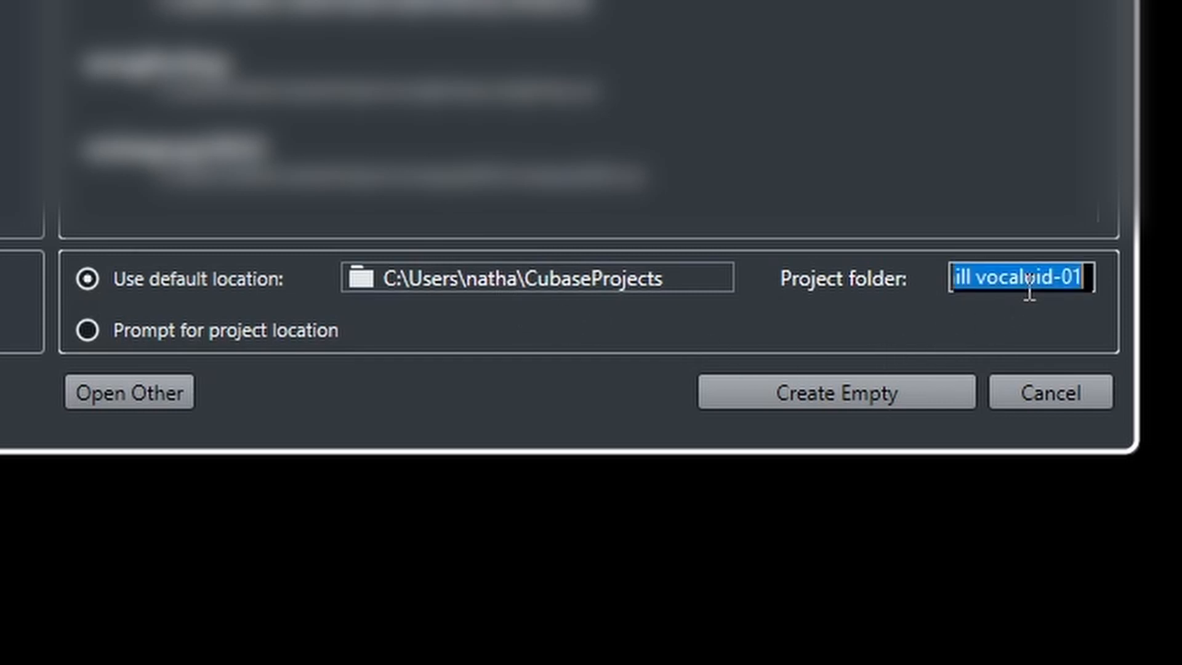
type("test")
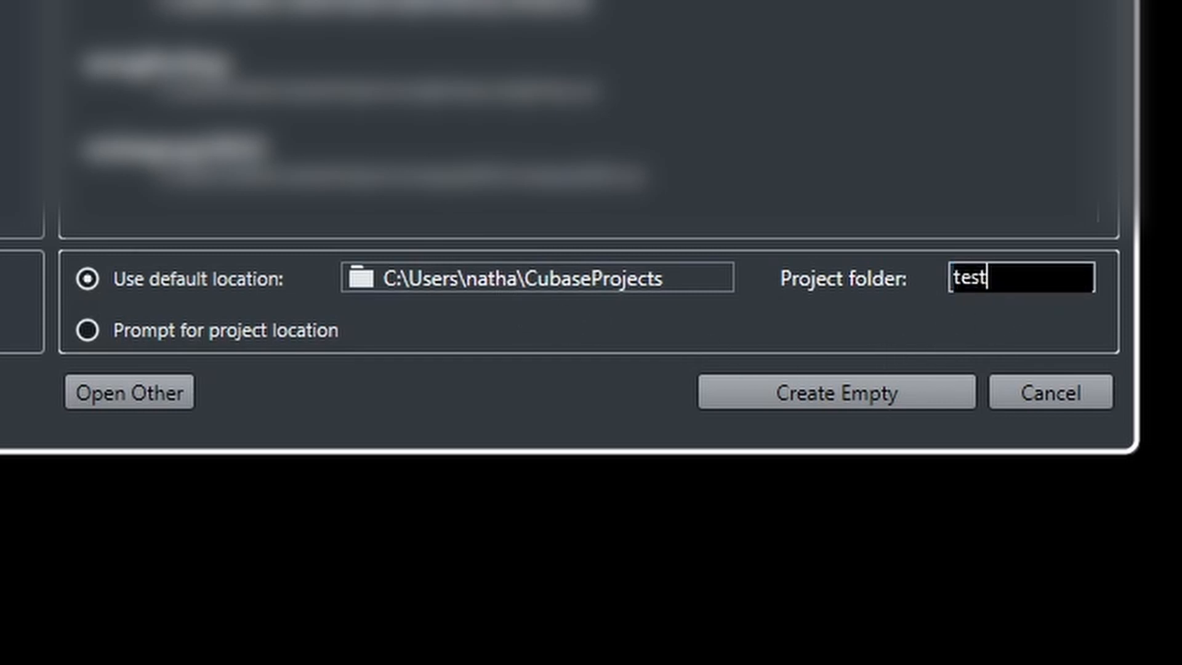
type(" for video")
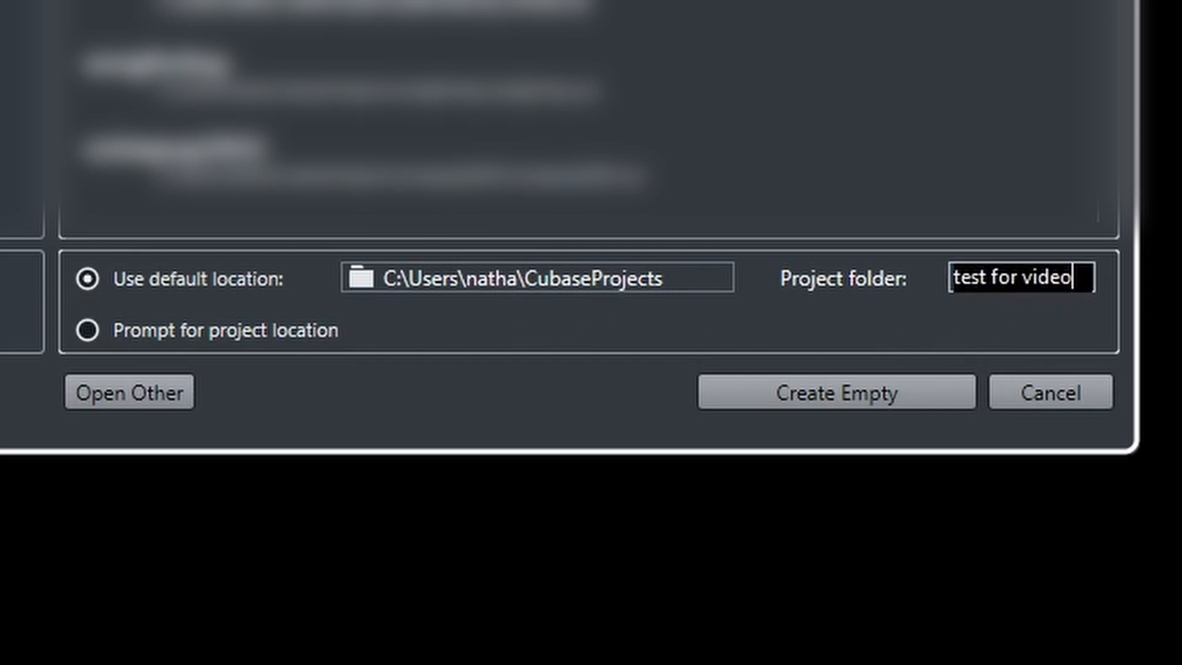
left_click(886, 392)
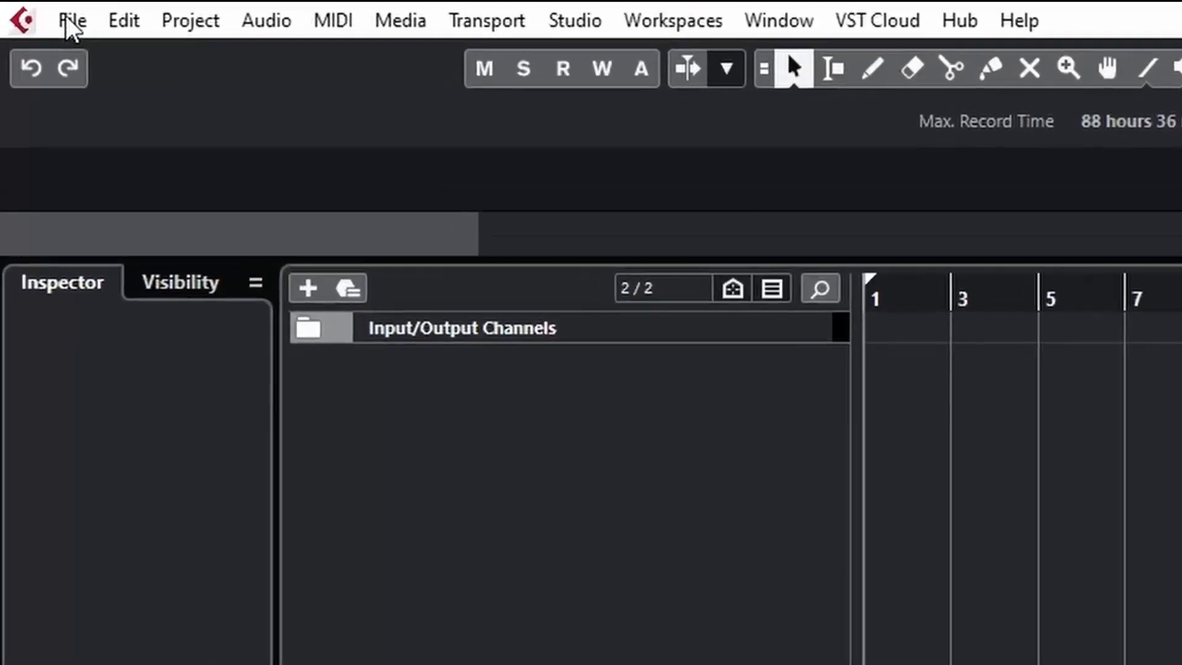
Step: Save the project as a Cubase Project File named "test for video"
left_click(69, 18)
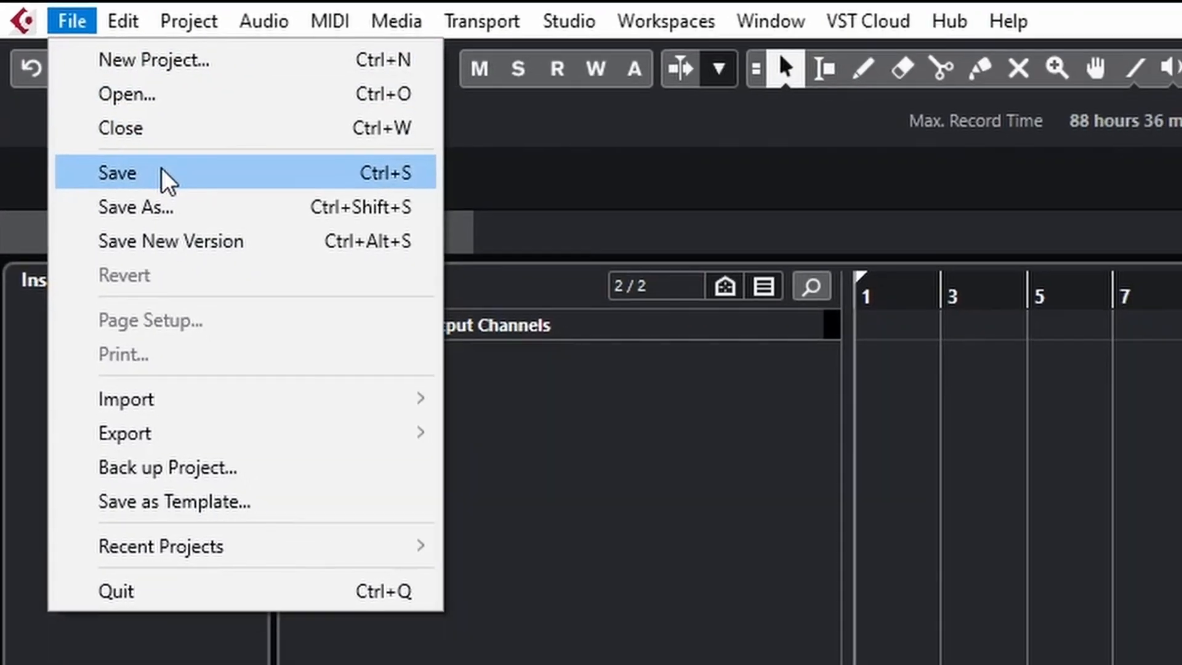
left_click(175, 185)
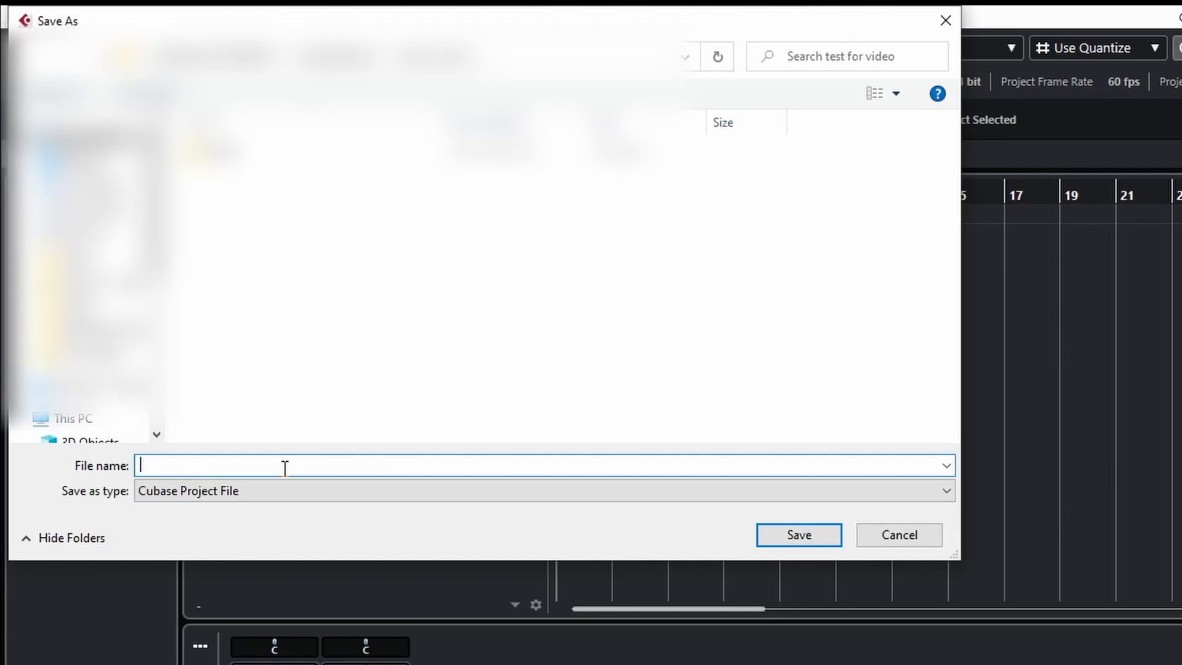
type("test")
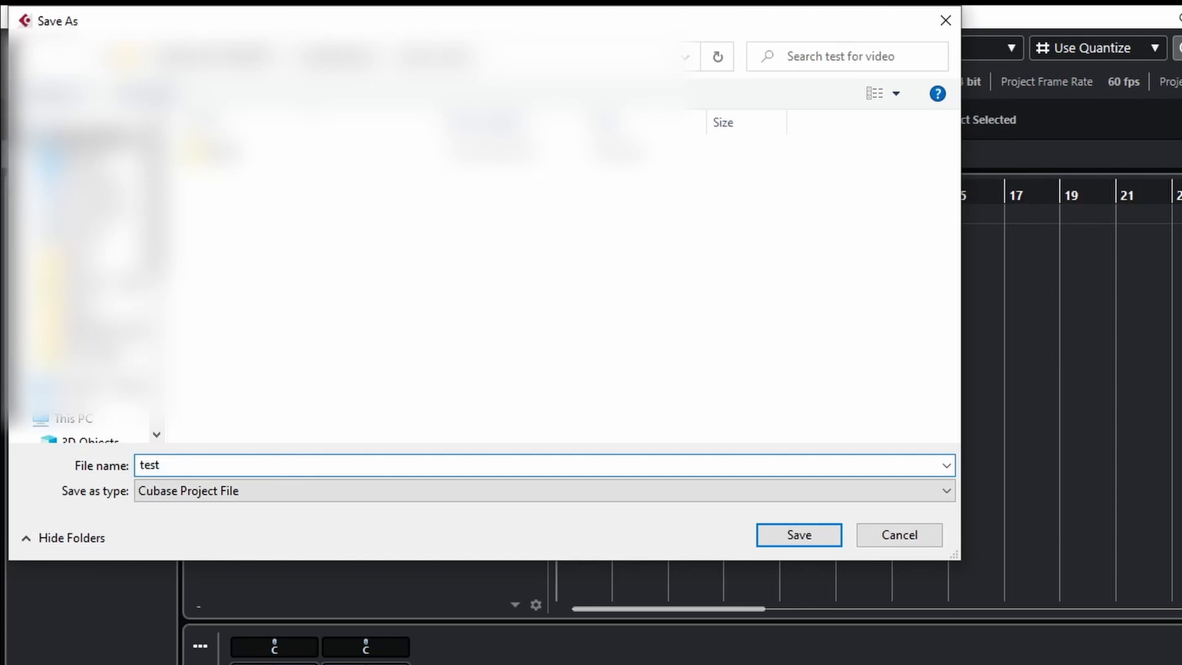
type(" for video")
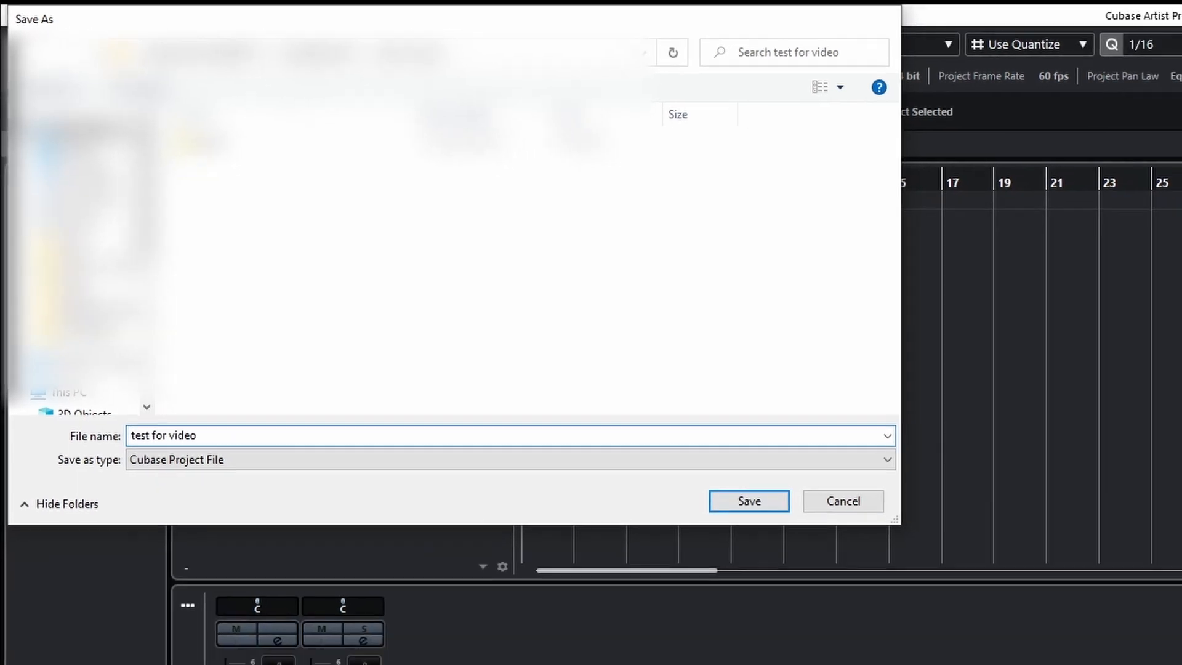
key("Return")
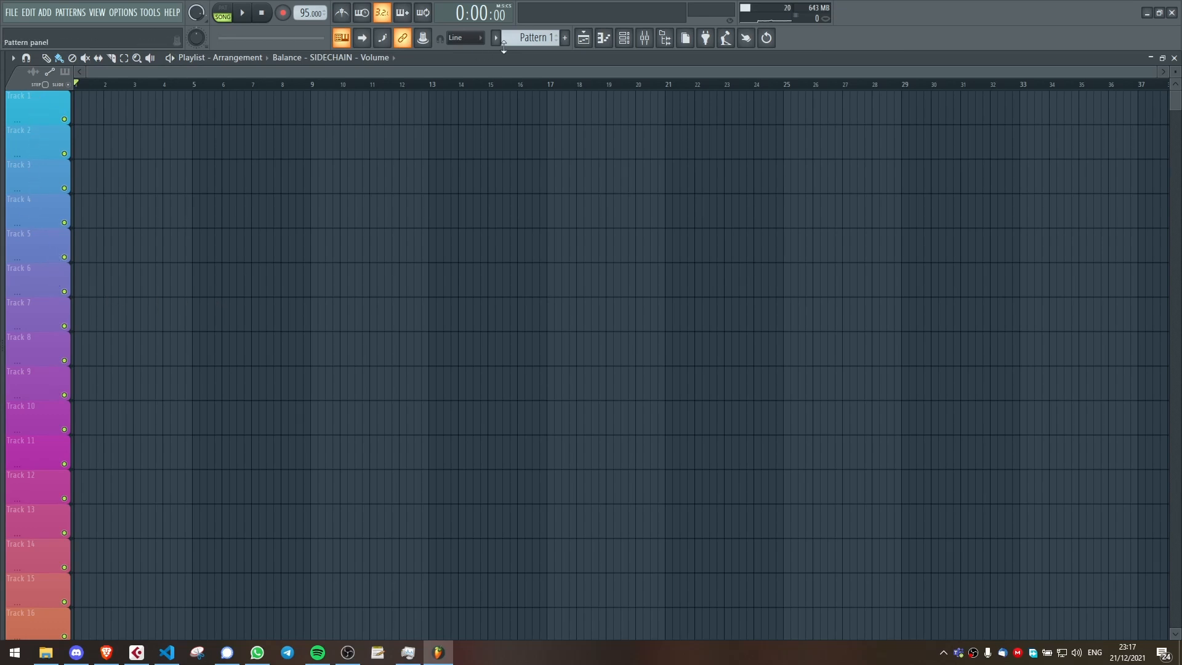
Step: In FL Studio, place a Pattern 1 clip near the start of Track 1 in the playlist and shift it slightly
left_click(530, 38)
left_click(84, 115)
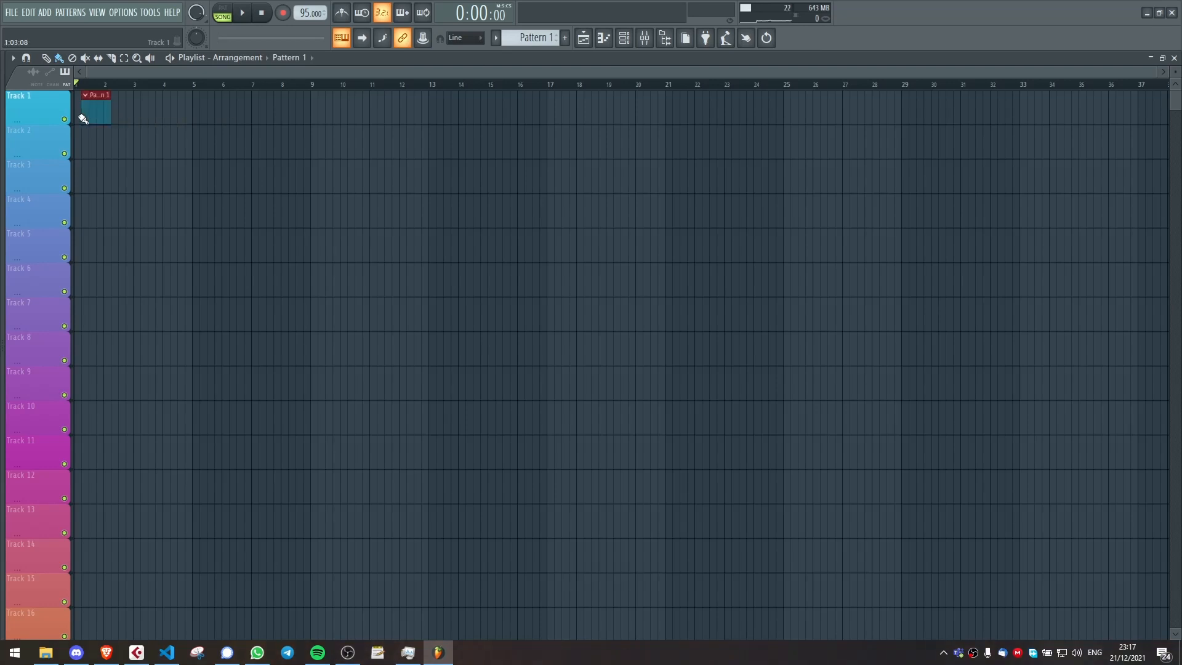
mouse_move(102, 112)
left_mouse_down()
mouse_move(163, 112)
mouse_move(132, 145)
mouse_move(203, 306)
mouse_move(208, 451)
mouse_move(240, 345)
mouse_move(144, 127)
mouse_move(211, 196)
mouse_move(256, 407)
mouse_move(117, 127)
left_mouse_up()
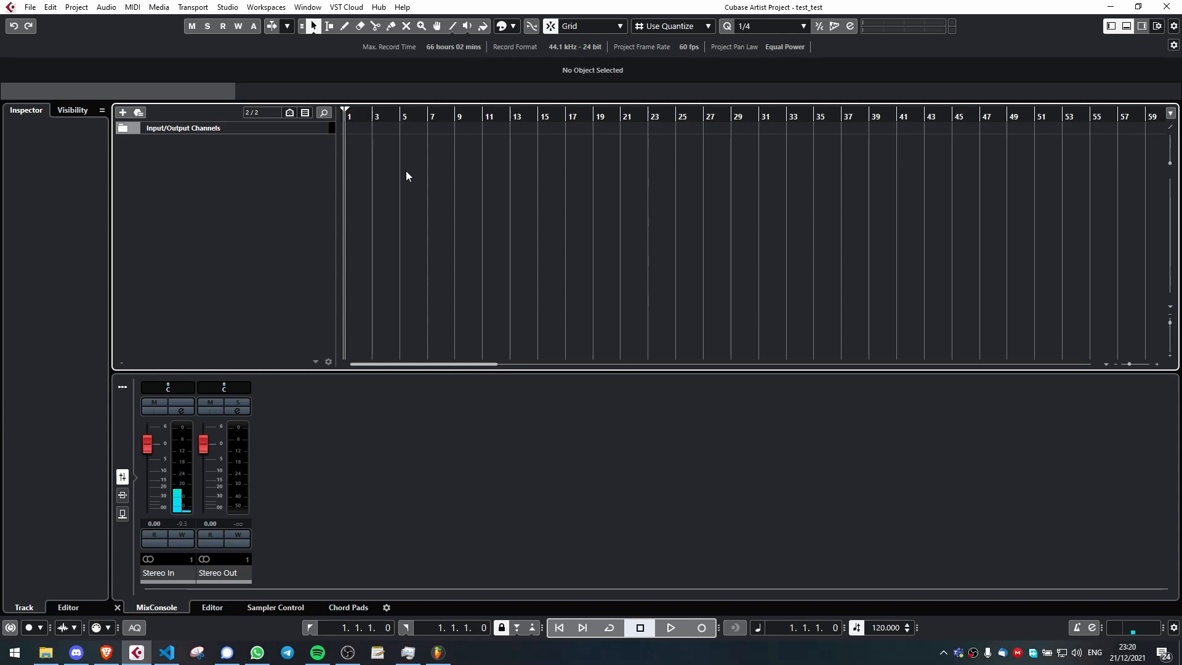
Step: In Cubase, add one mono audio track named "Tes audio track" with Input 1 (Mono) as input and Stereo Out as output
right_click(203, 175)
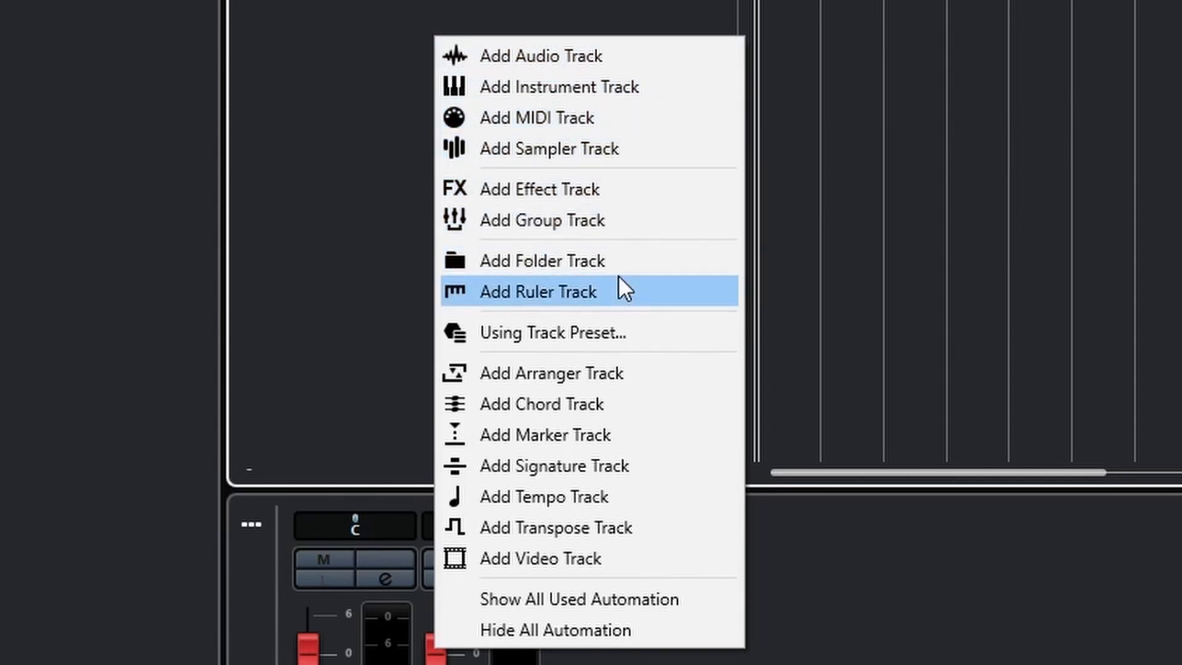
left_click(469, 27)
right_click(470, 5)
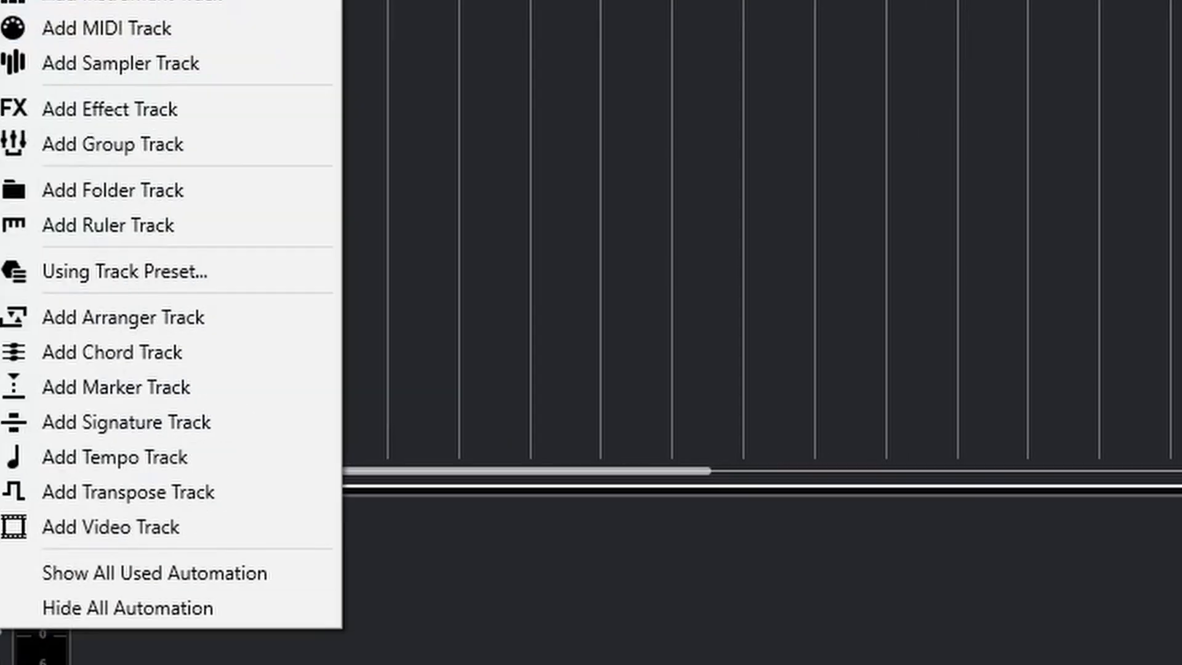
left_click(576, 19)
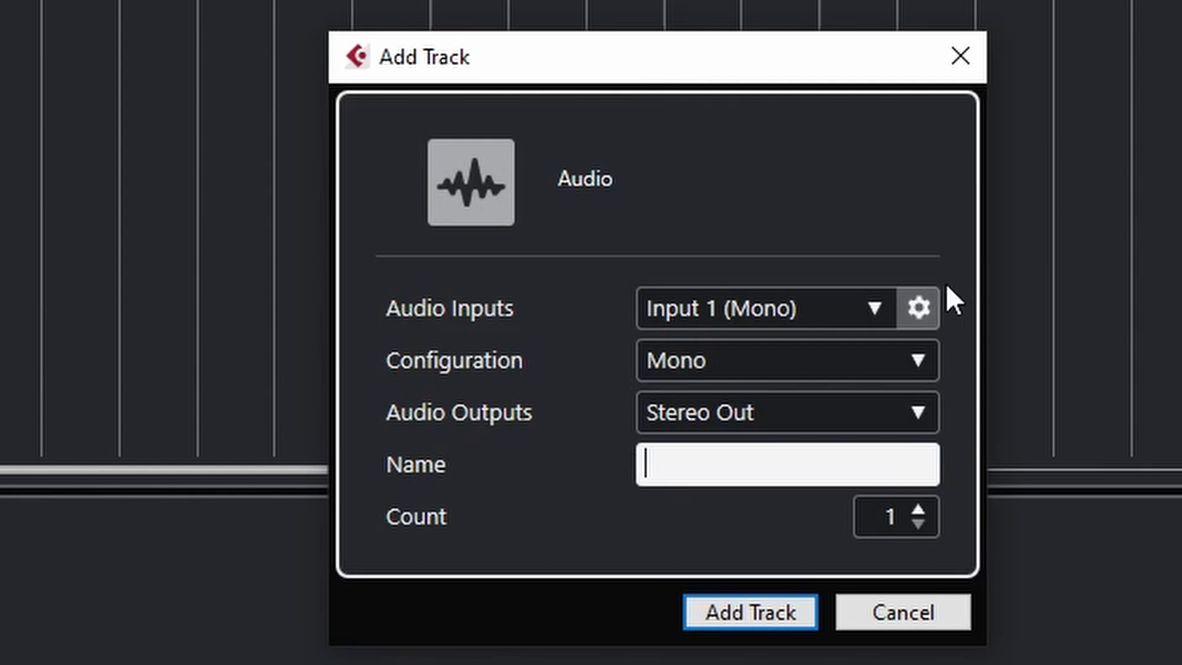
left_click(873, 306)
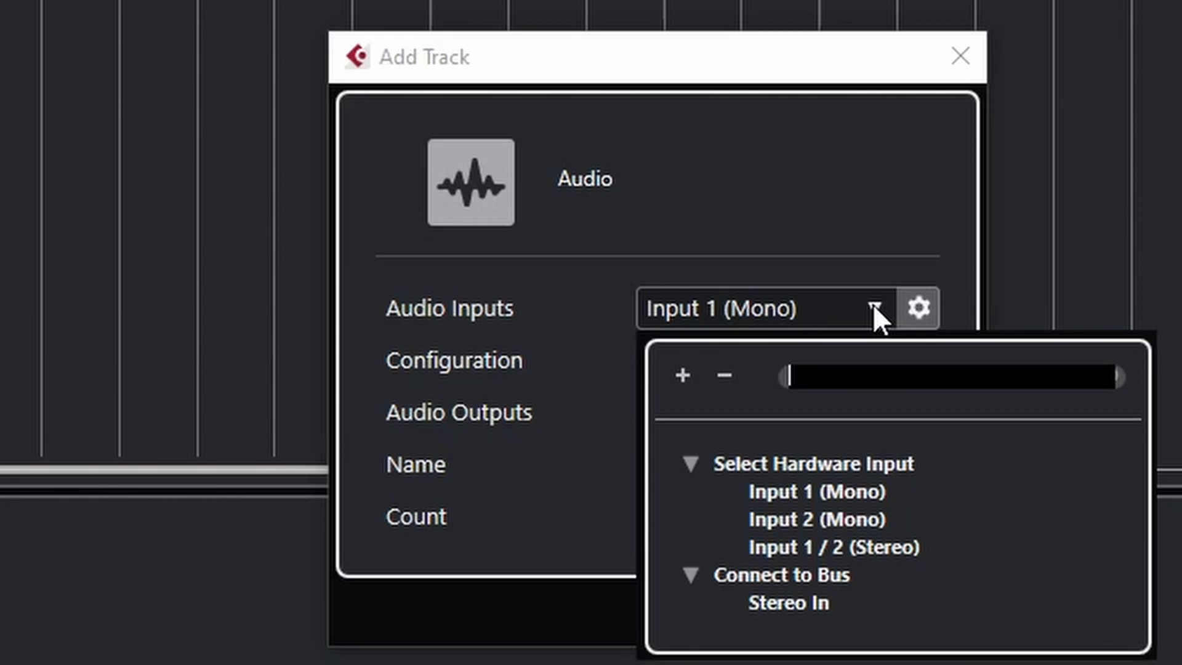
left_click(829, 176)
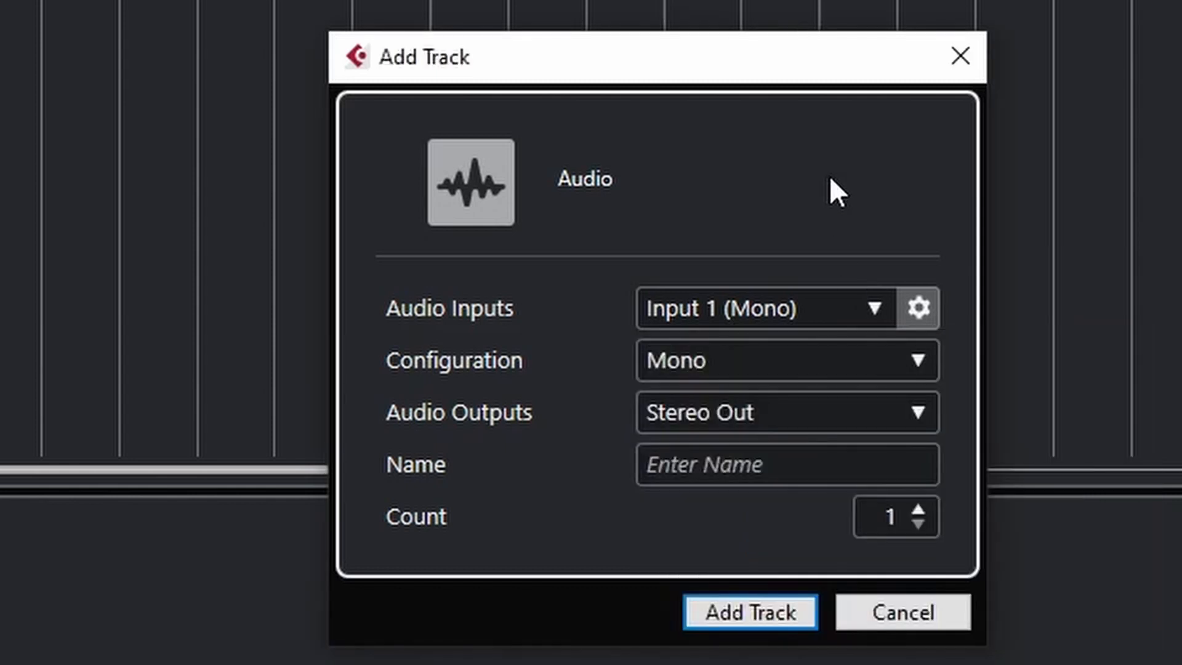
left_click(786, 366)
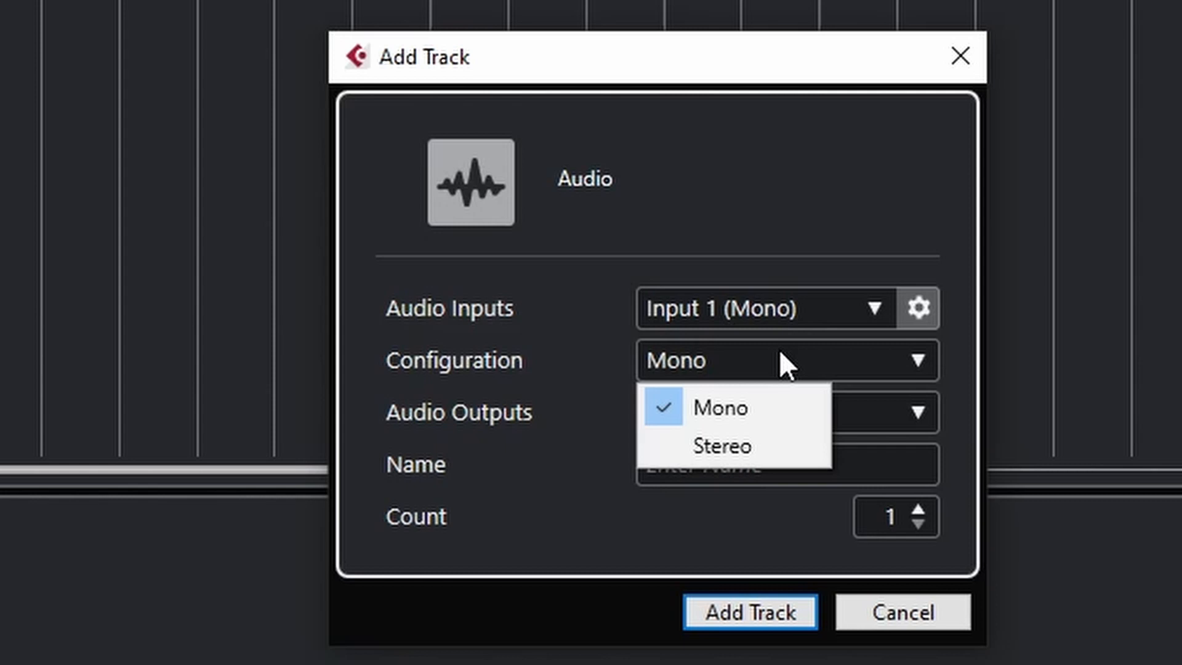
left_click(600, 375)
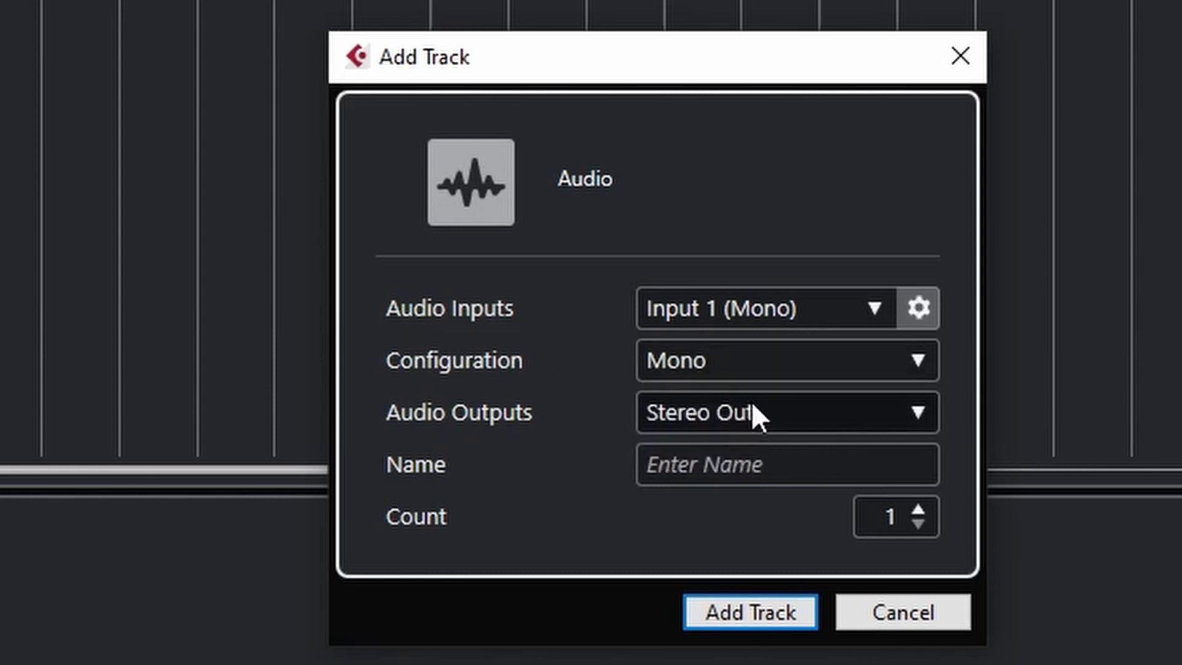
left_click(740, 481)
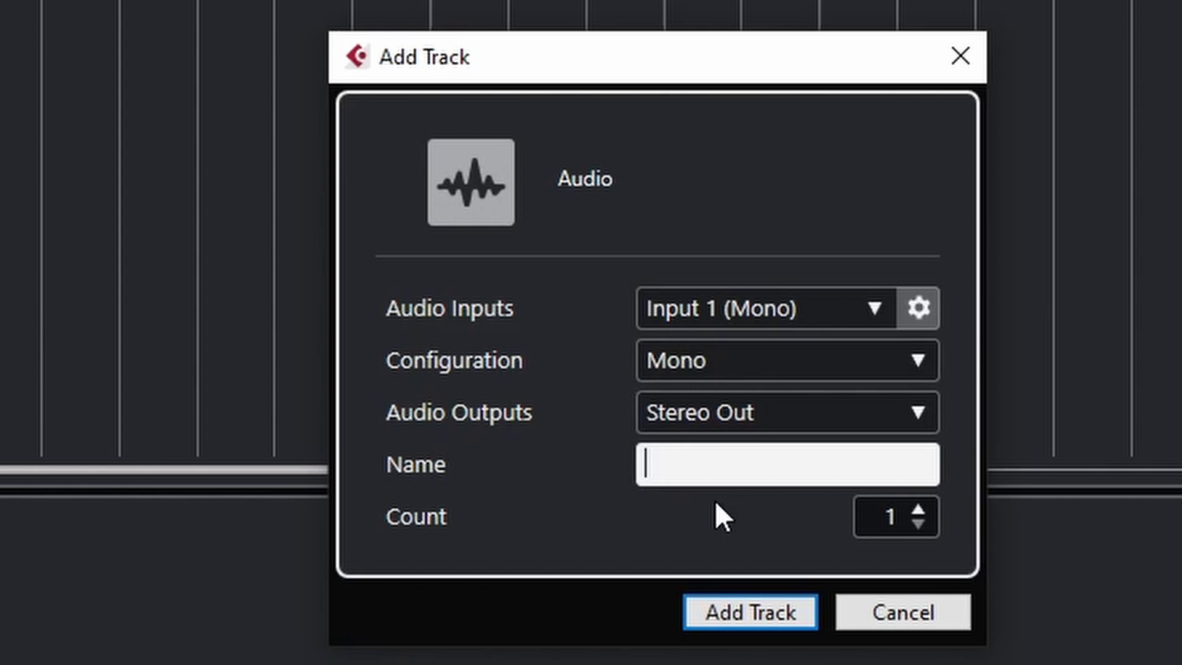
type("Tes audio tr")
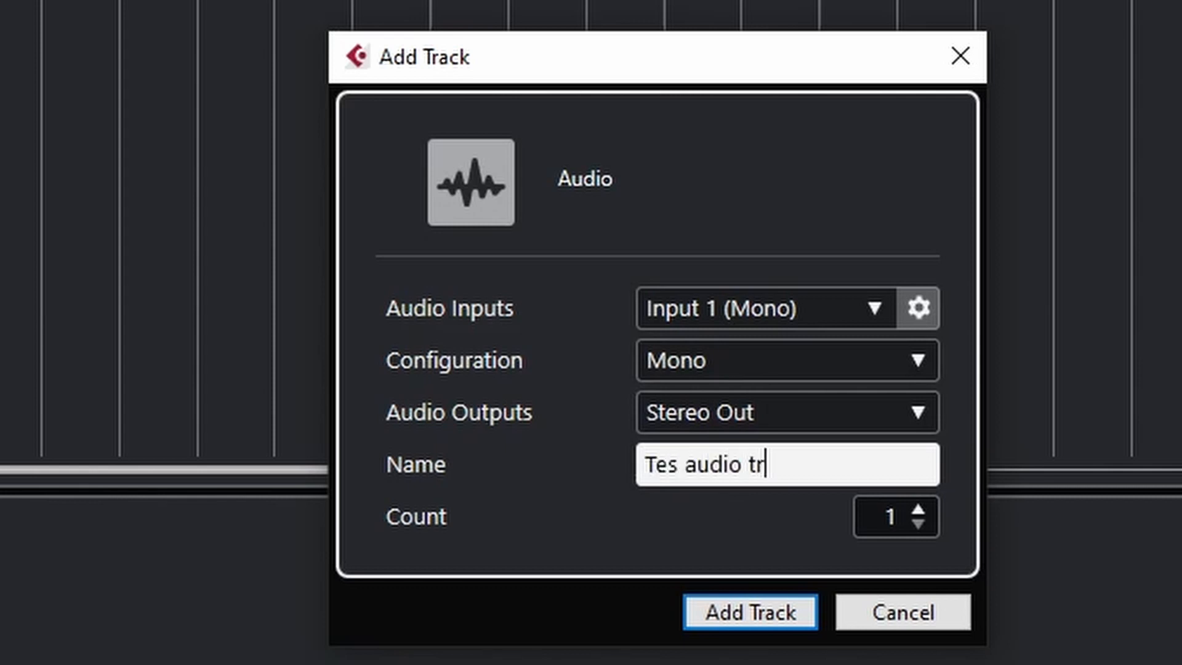
type("ack")
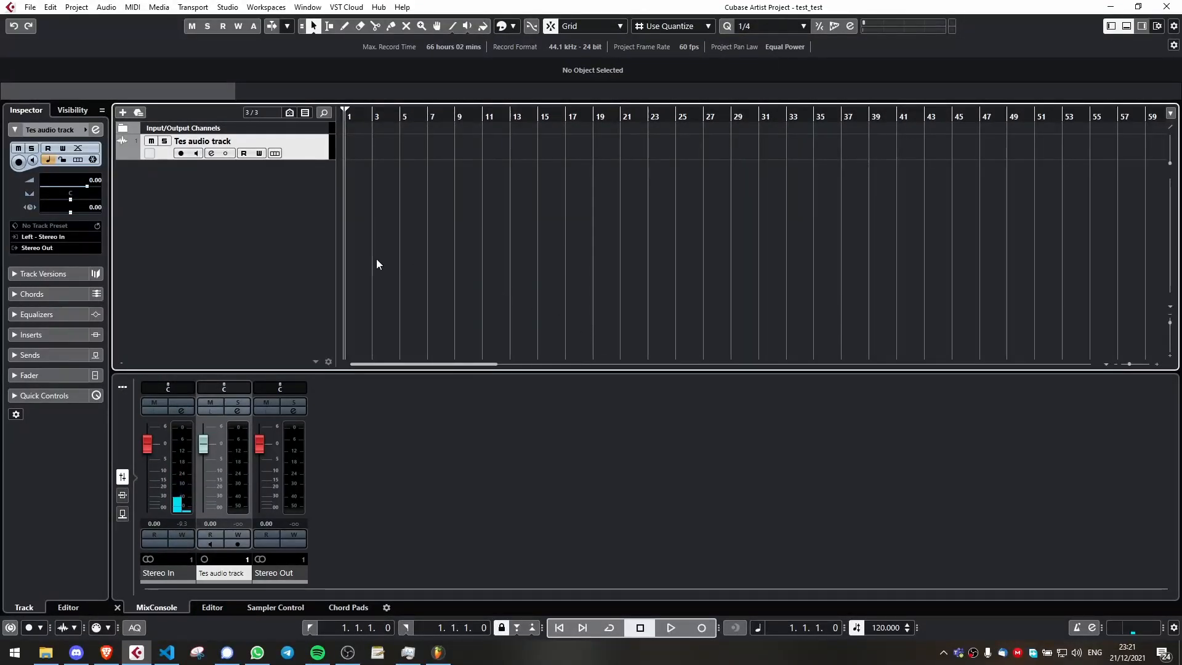
Step: Add an instrument track that uses the Vital synth
right_click(258, 201)
left_click(309, 223)
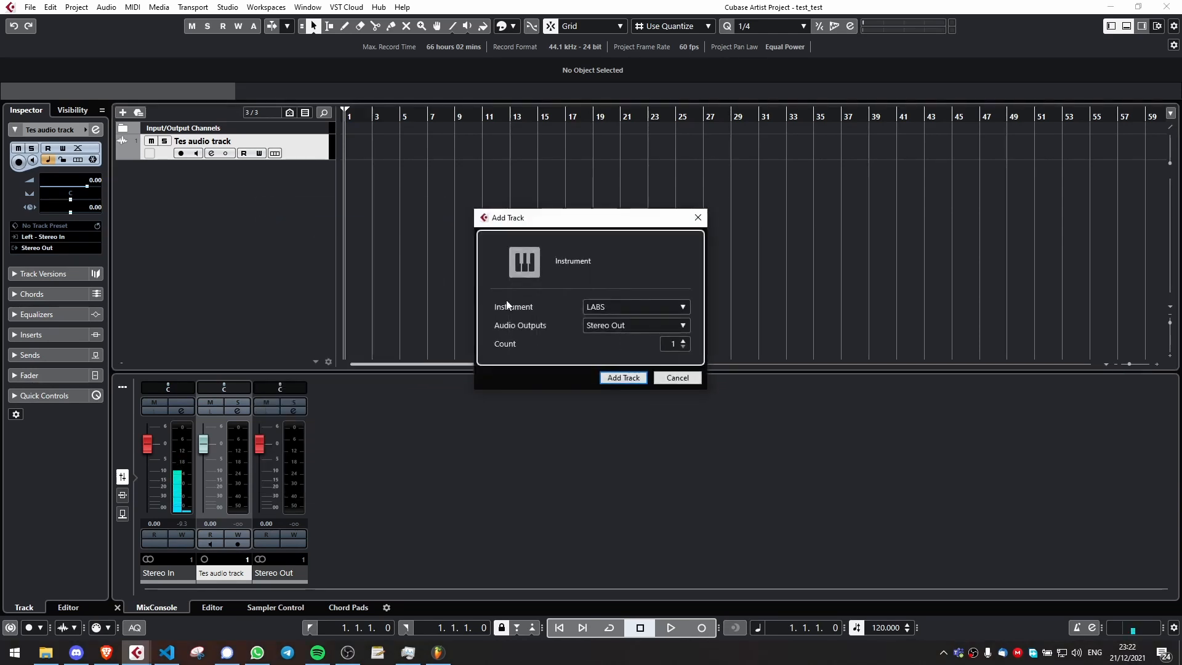
left_click(615, 305)
type("vit")
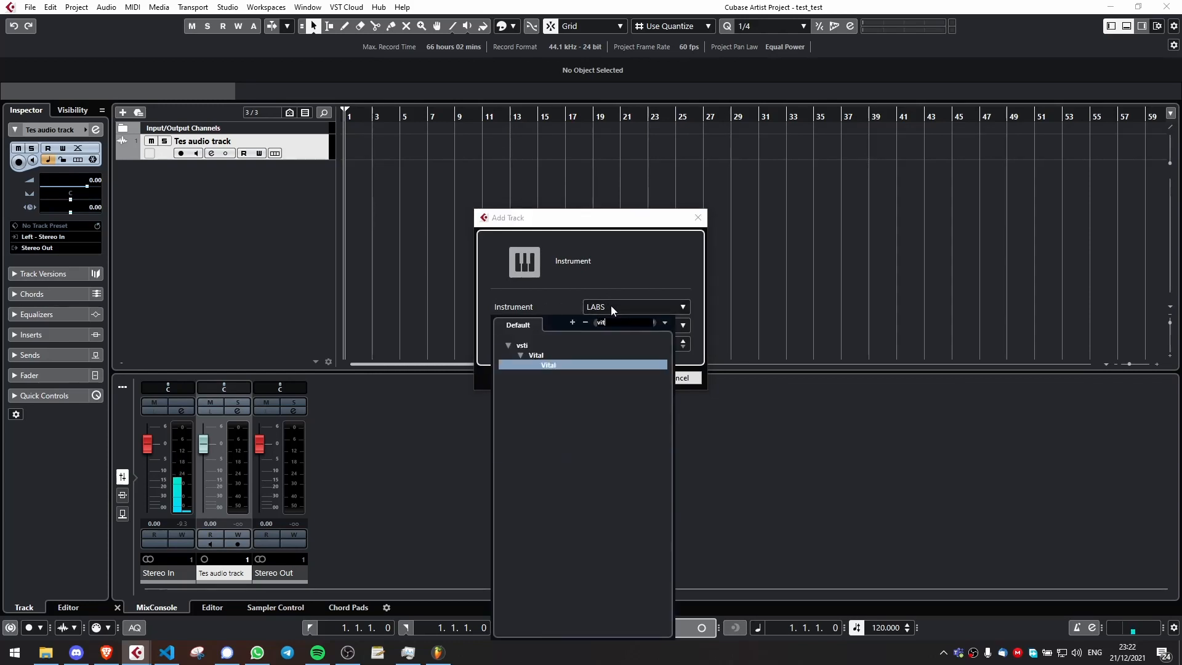
key("Return")
key("Return")
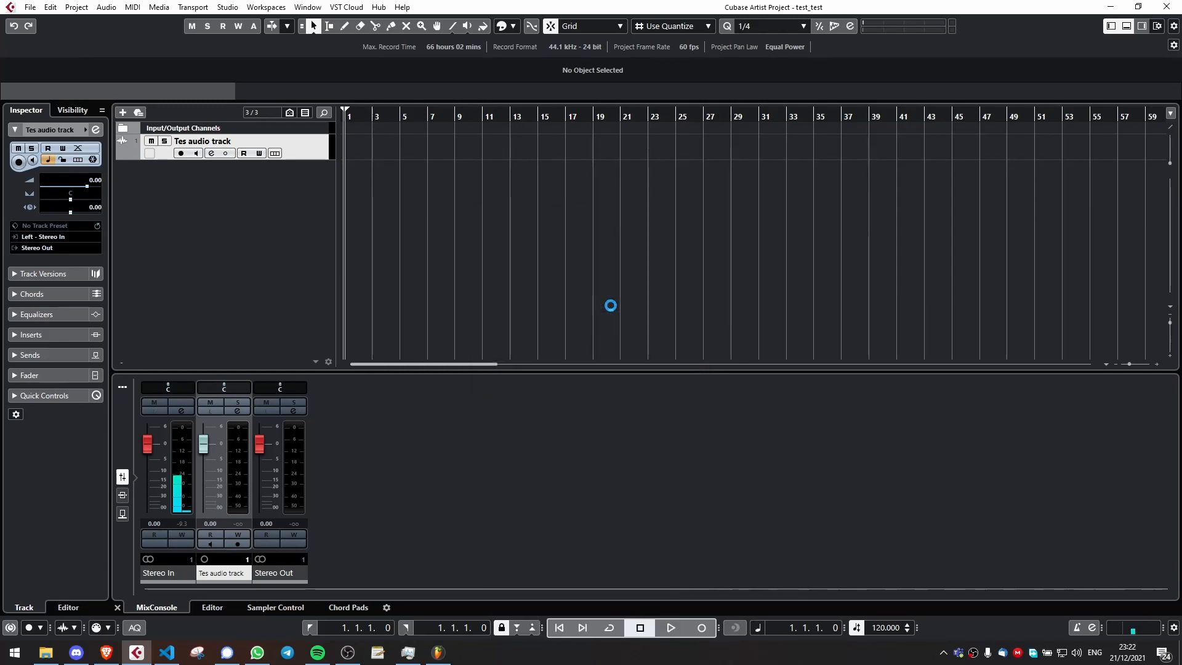
Step: Add another instrument track that uses Xpand!2_x64
right_click(222, 207)
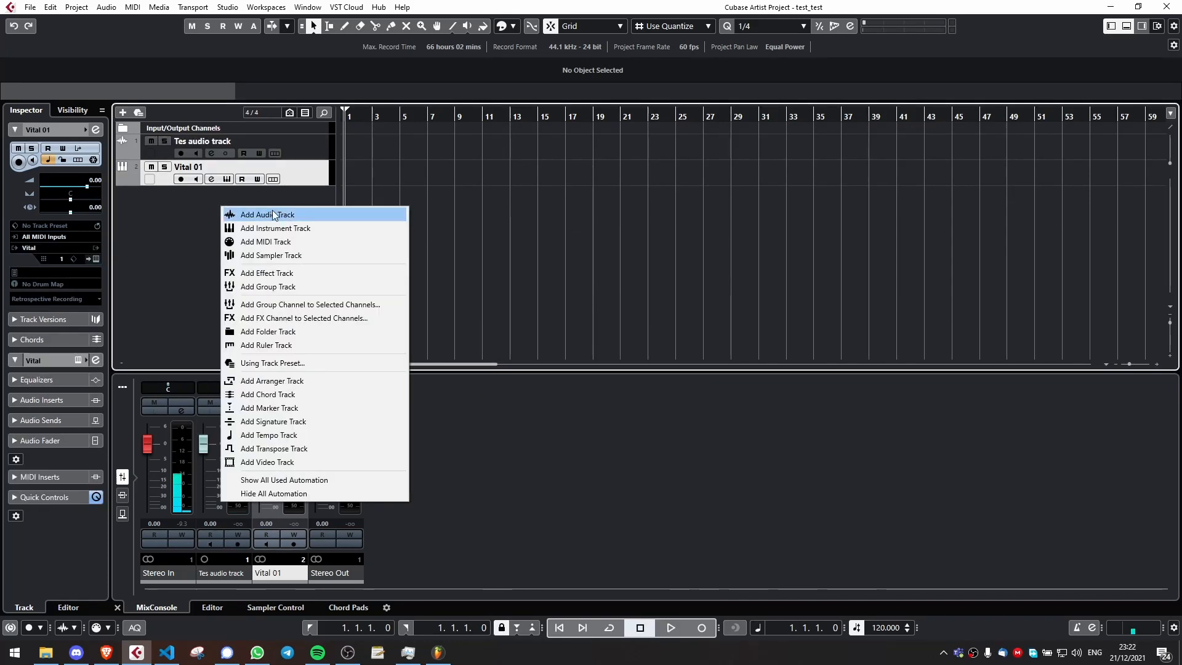
left_click(308, 227)
left_click(620, 305)
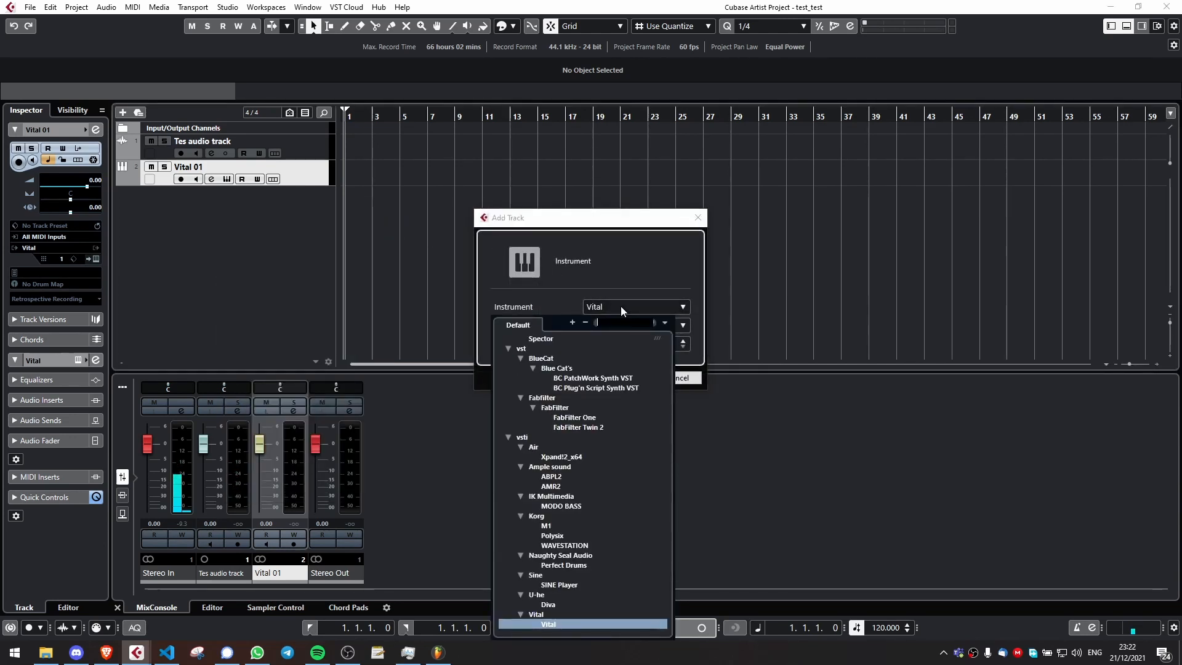
left_click(562, 456)
left_click(624, 376)
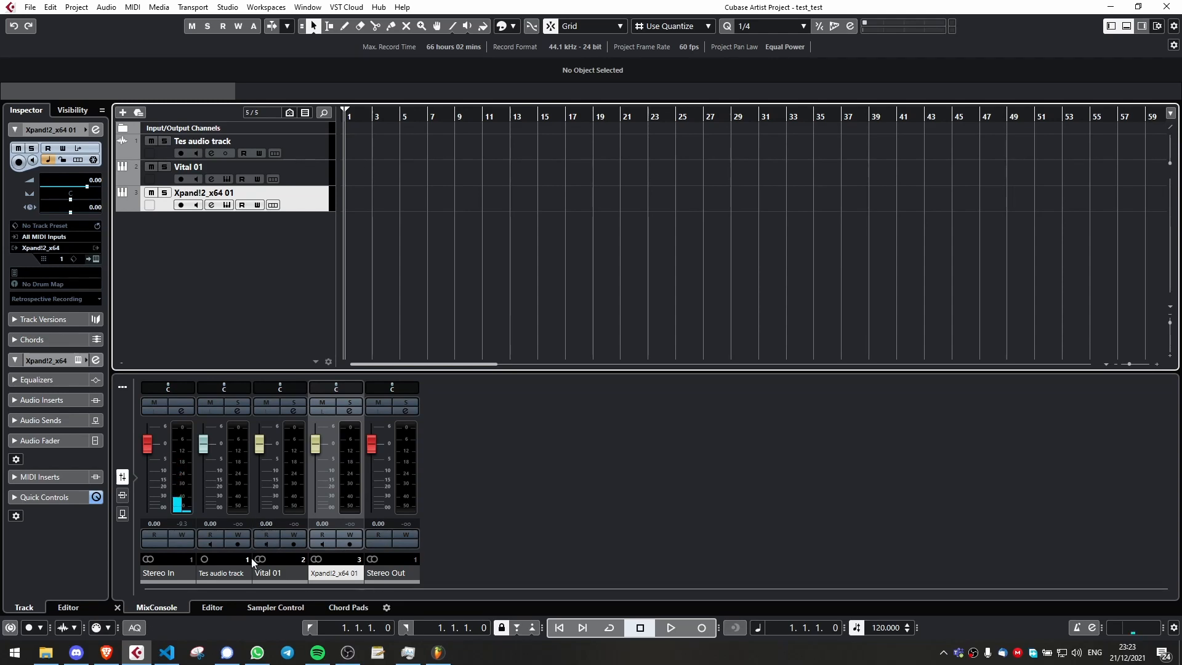
Step: Select the mixer channels of the audio, Vital and Xpand!2 tracks one after another to see their matching tracks
left_click(227, 574)
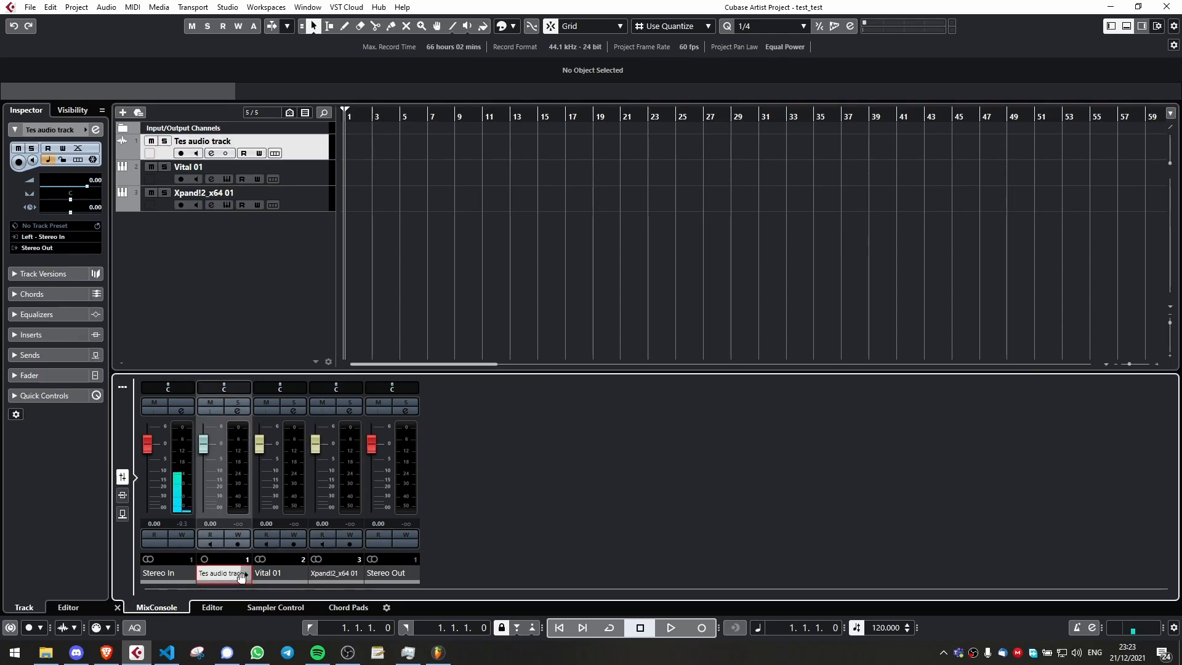
left_click(277, 573)
left_click(325, 575)
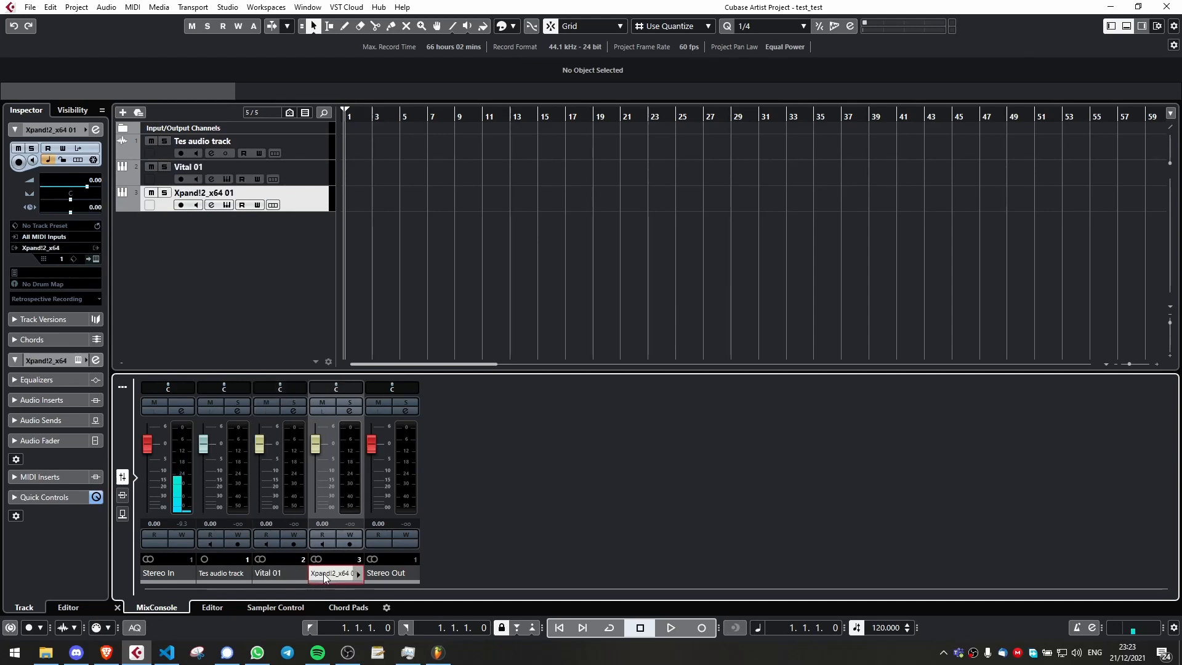
Step: Draw empty MIDI parts from bar 1, to about bar 10 on the Xpand!2 track and about bar 8 on the Vital track
left_click(363, 219)
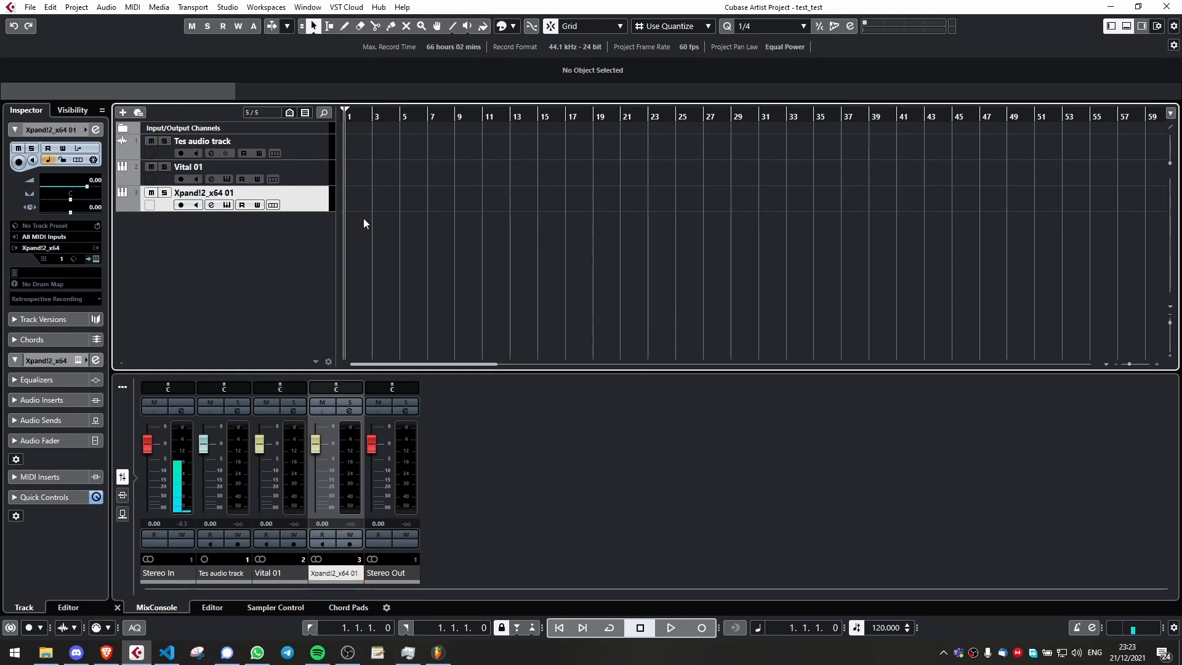
left_click_drag(352, 199, 478, 203)
left_click_drag(348, 175, 452, 176)
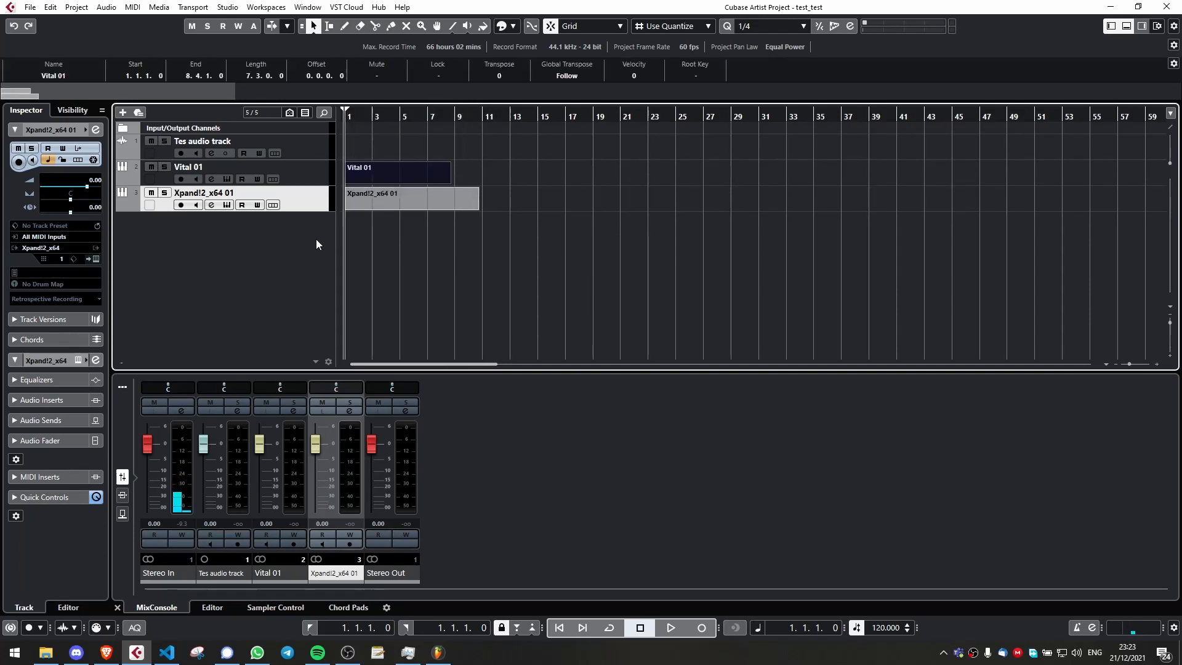
Step: Record an audio take about two bars long from bar 1 on the "Tes audio track"
left_click(317, 142)
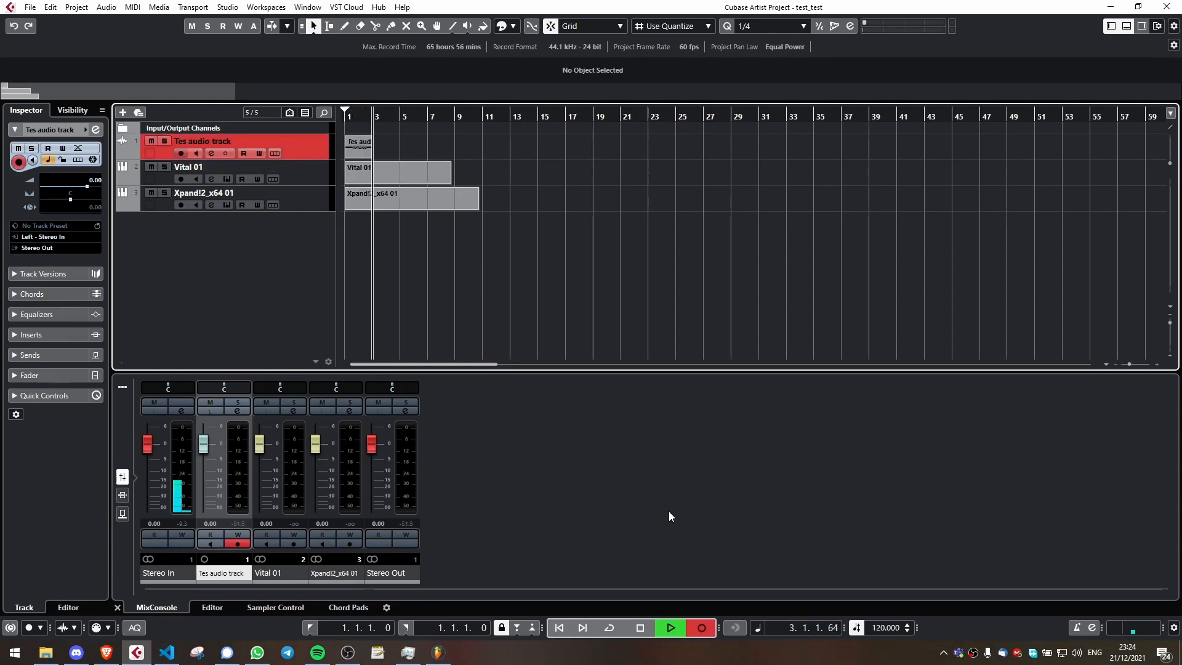
key("space")
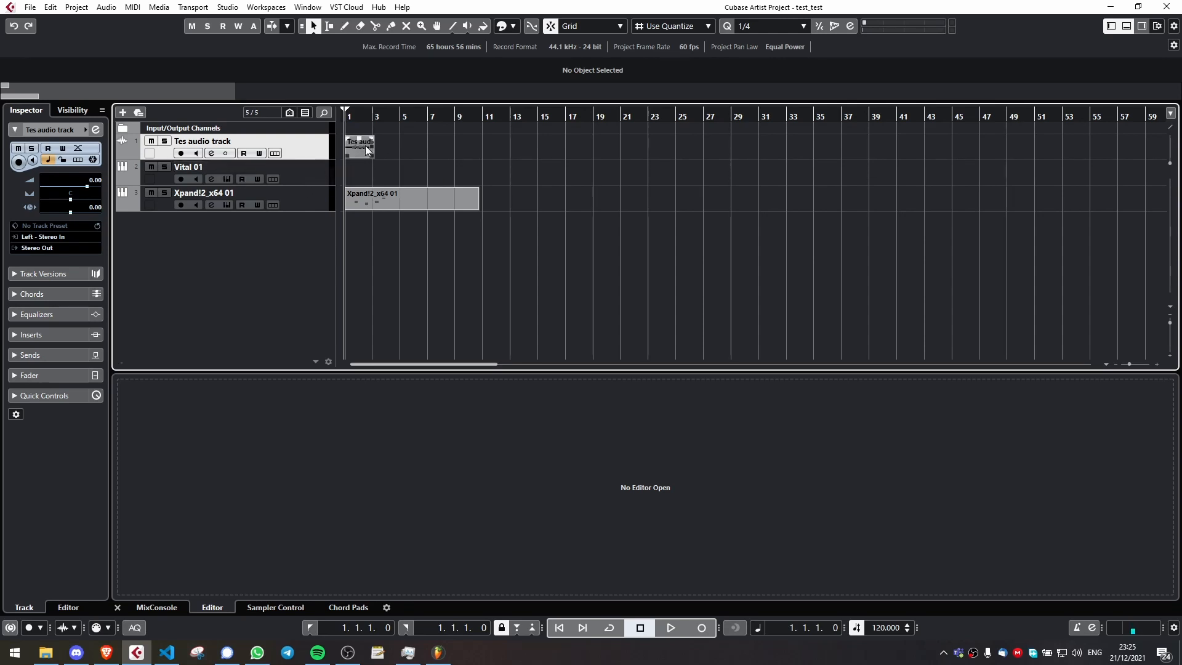
Step: View the recorded clip of the "Tes audio track" in the sample editor and return to the MixConsole
mouse_move(365, 146)
left_mouse_down()
mouse_move(358, 178)
mouse_move(362, 148)
mouse_move(360, 174)
mouse_move(361, 150)
mouse_move(377, 179)
mouse_move(390, 158)
mouse_move(361, 149)
left_mouse_up()
left_click(429, 161)
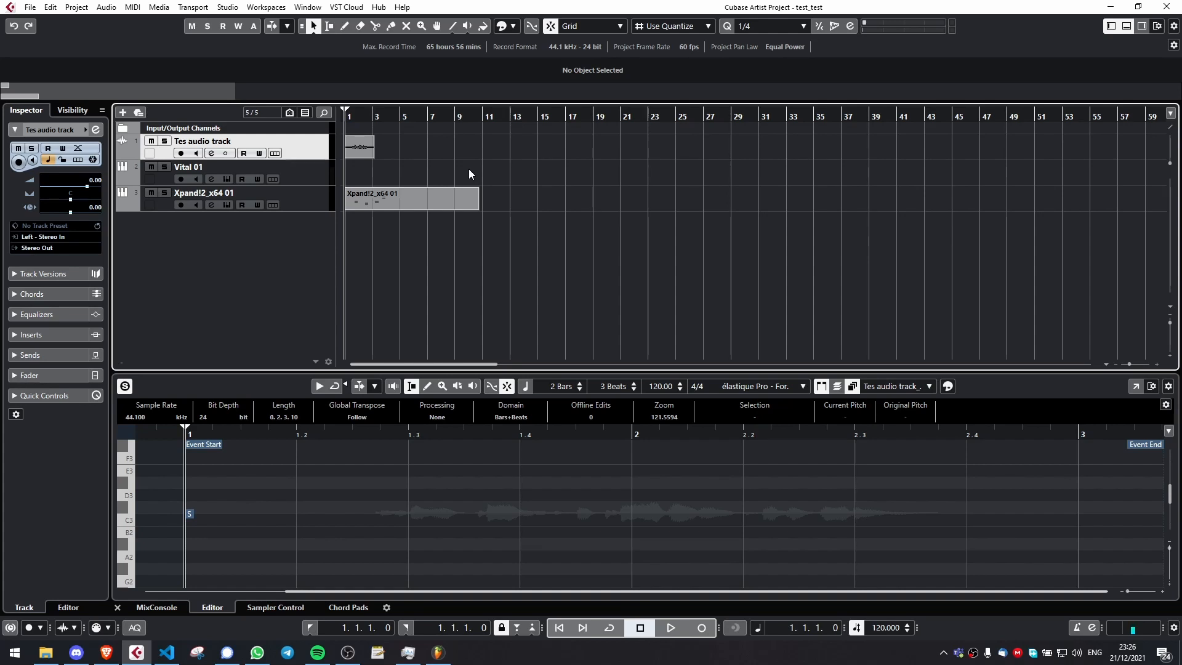
left_click(179, 603)
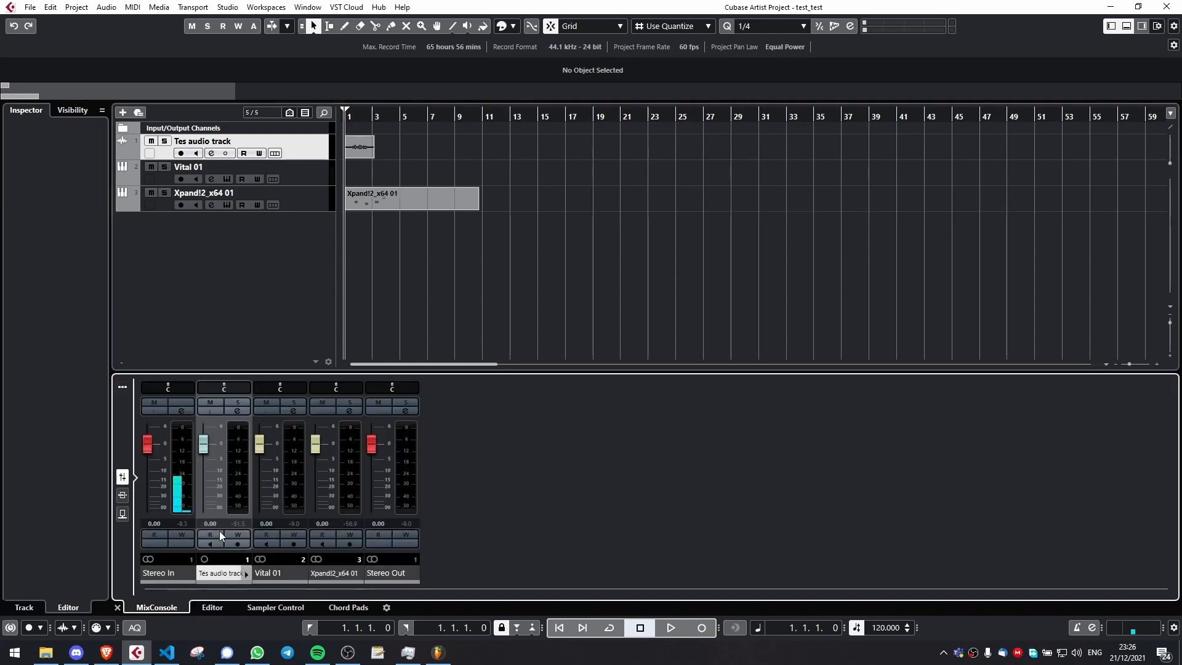
Step: Select the audio clip, the Xpand!2 part and the Vital 01 mixer channel one after another
left_click(347, 146)
left_click(372, 202)
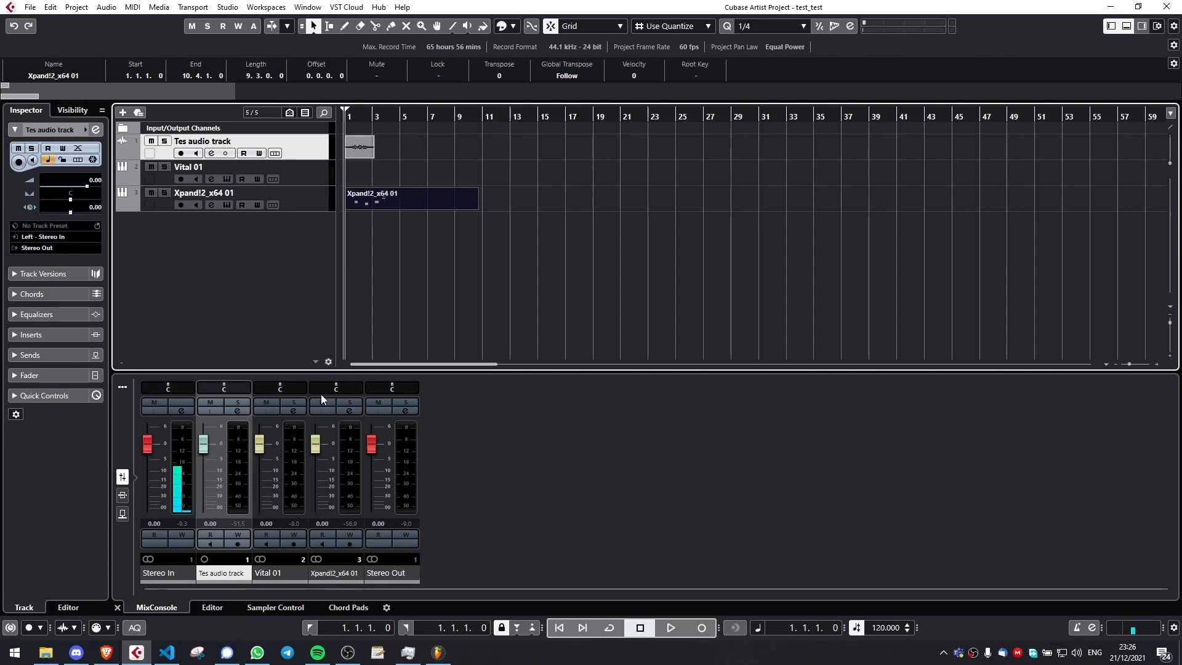
left_click(281, 570)
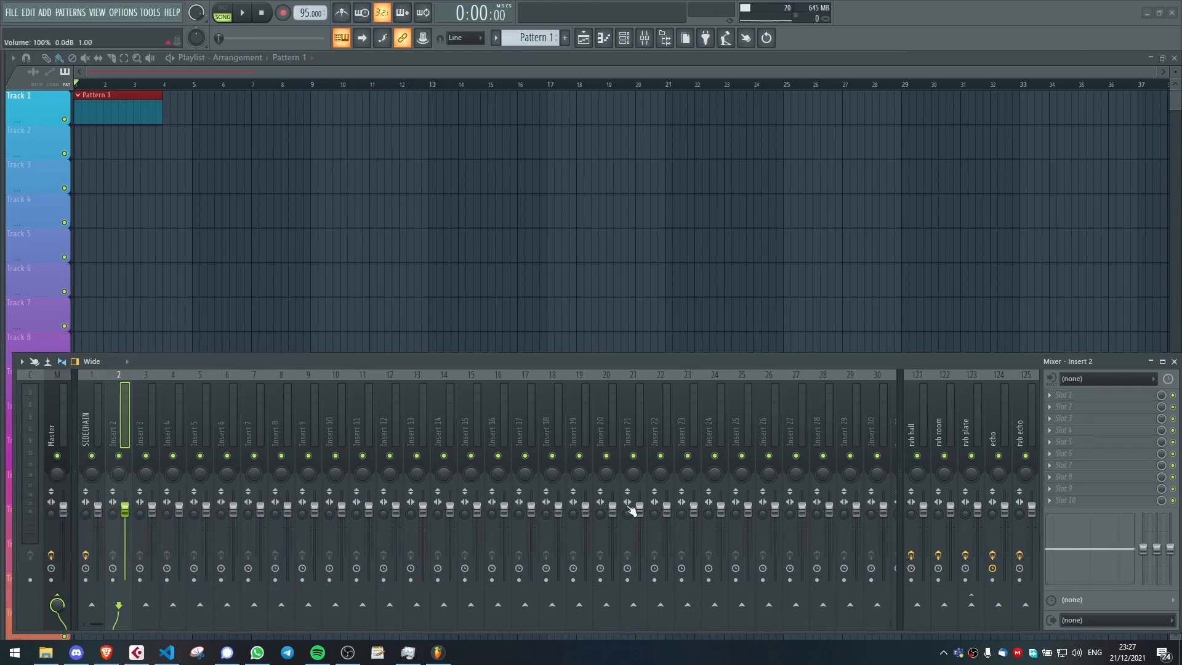
Step: Switch to FL Studio and select mixer inserts 3 to 8 one after another
left_click(141, 425)
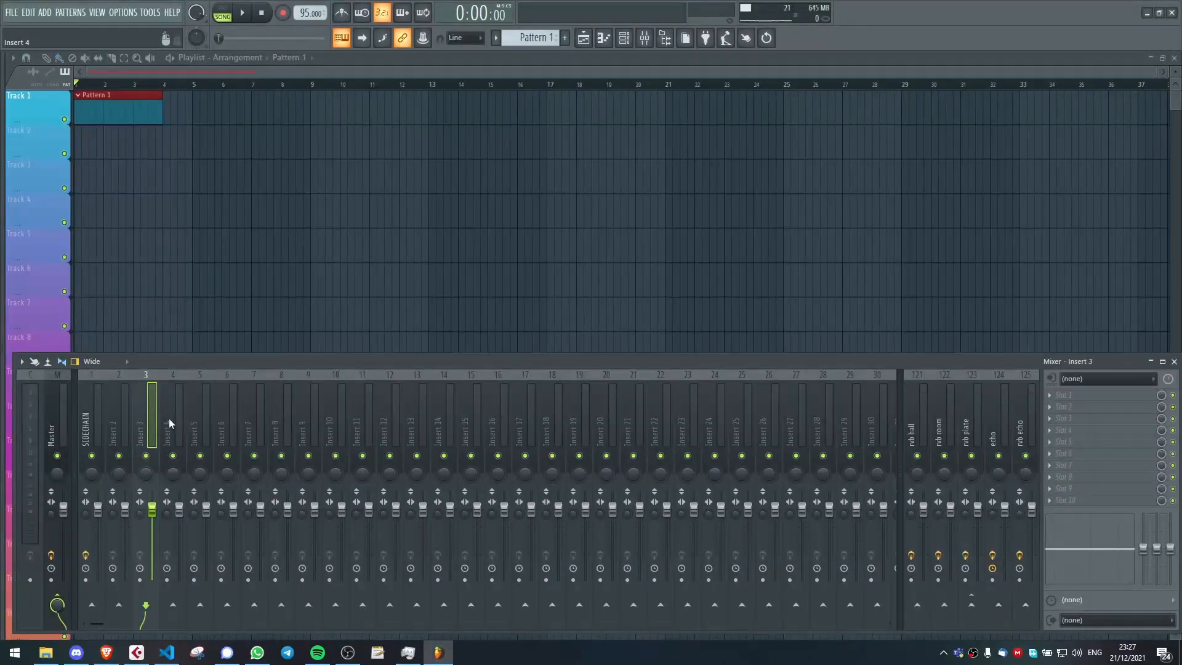
left_click(169, 419)
left_click(201, 418)
left_click(228, 422)
left_click(249, 422)
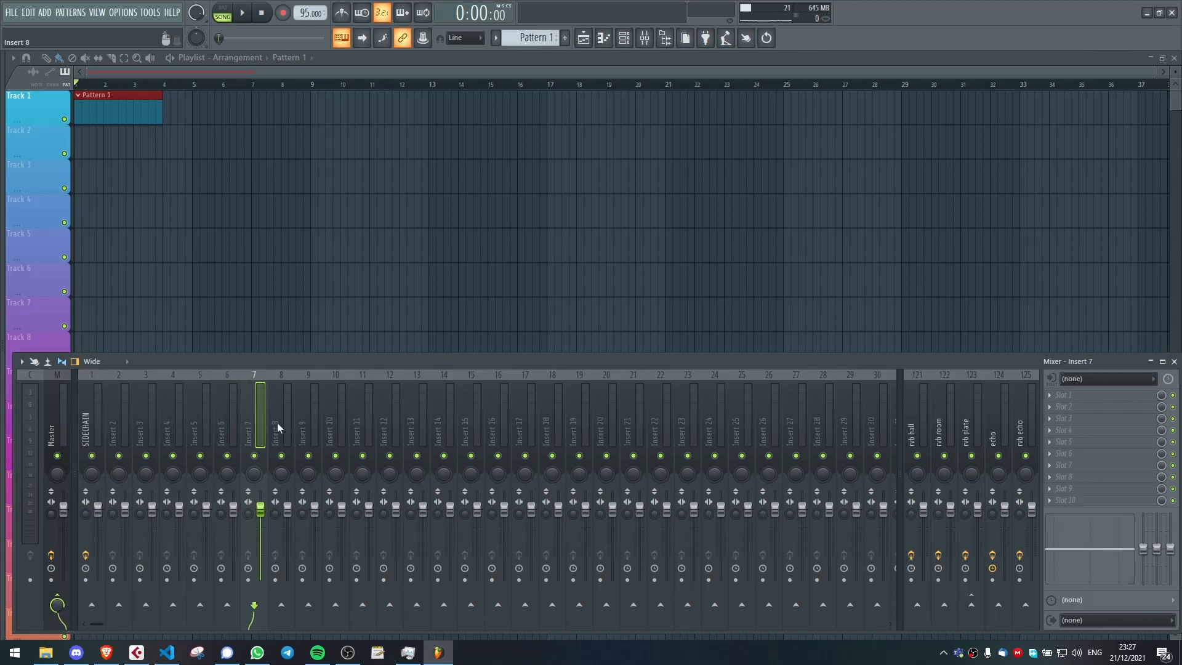
left_click(277, 422)
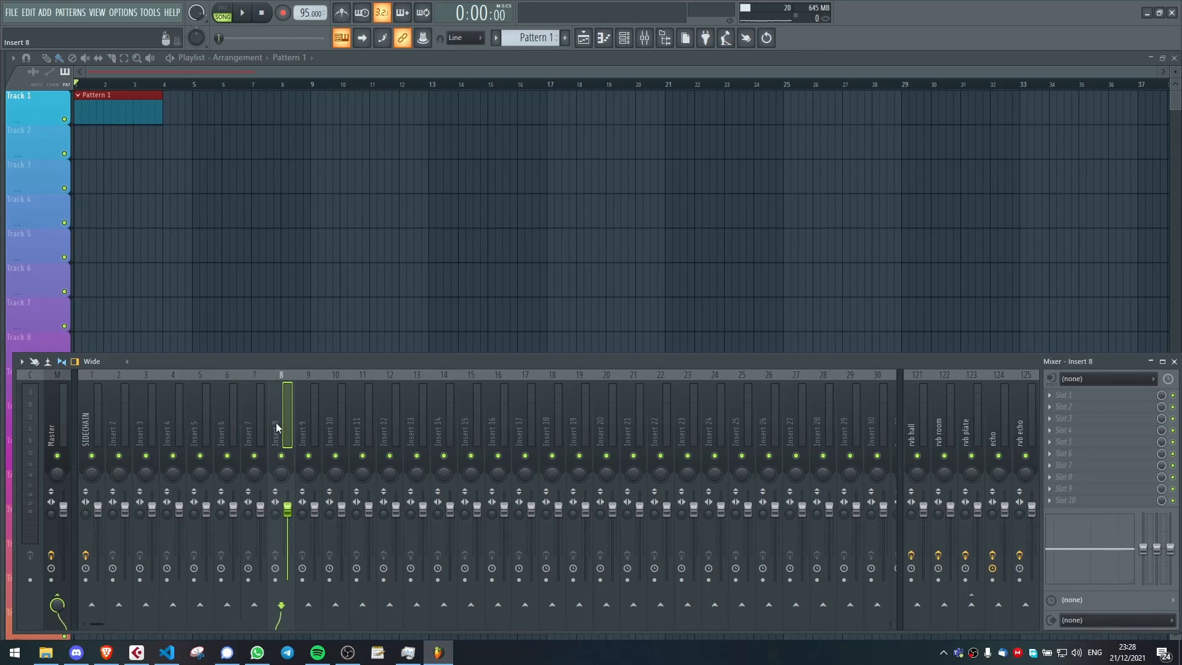
Step: Route the Xpand!2 channel to mixer track 6 in the channel rack
left_click(257, 418)
key("F6")
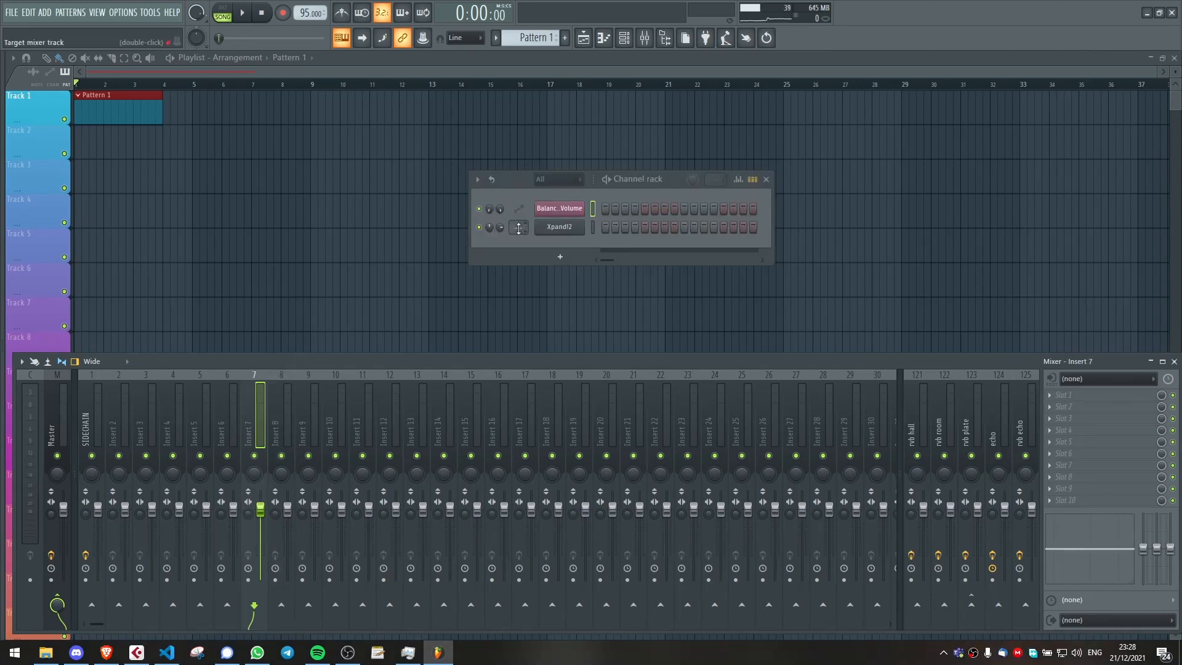
mouse_move(518, 228)
left_mouse_down()
mouse_move(518, 170)
mouse_move(518, 207)
left_mouse_up()
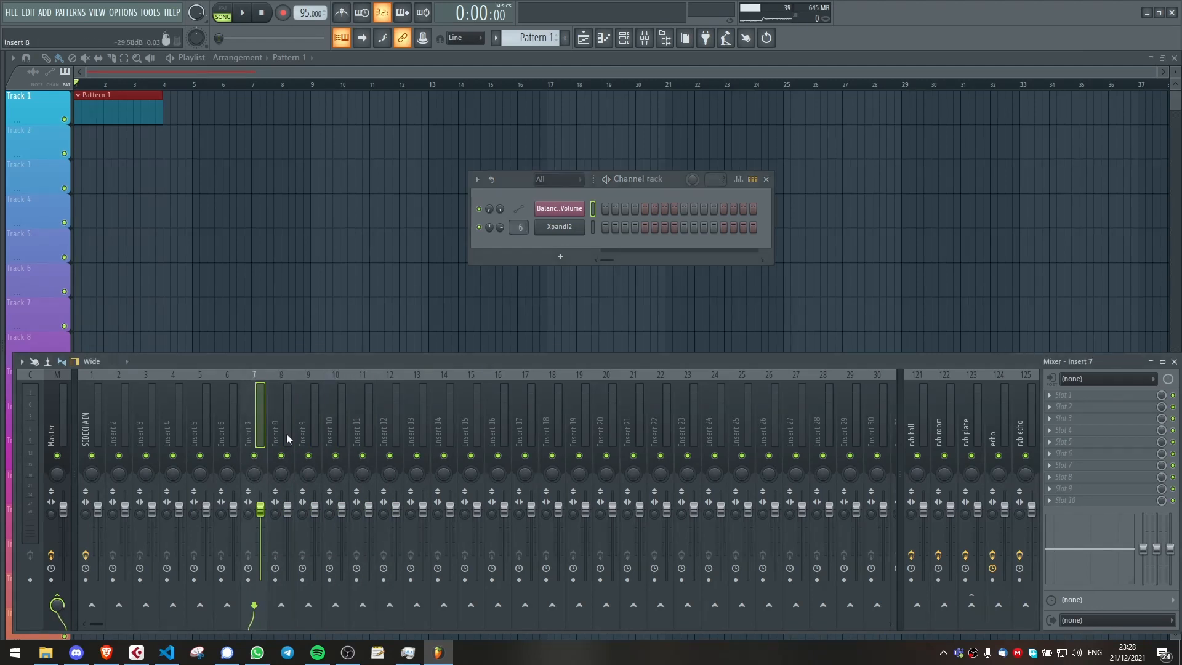
Step: Load Fruity Compressor into the first effect slot of mixer Insert 6
left_click(235, 431)
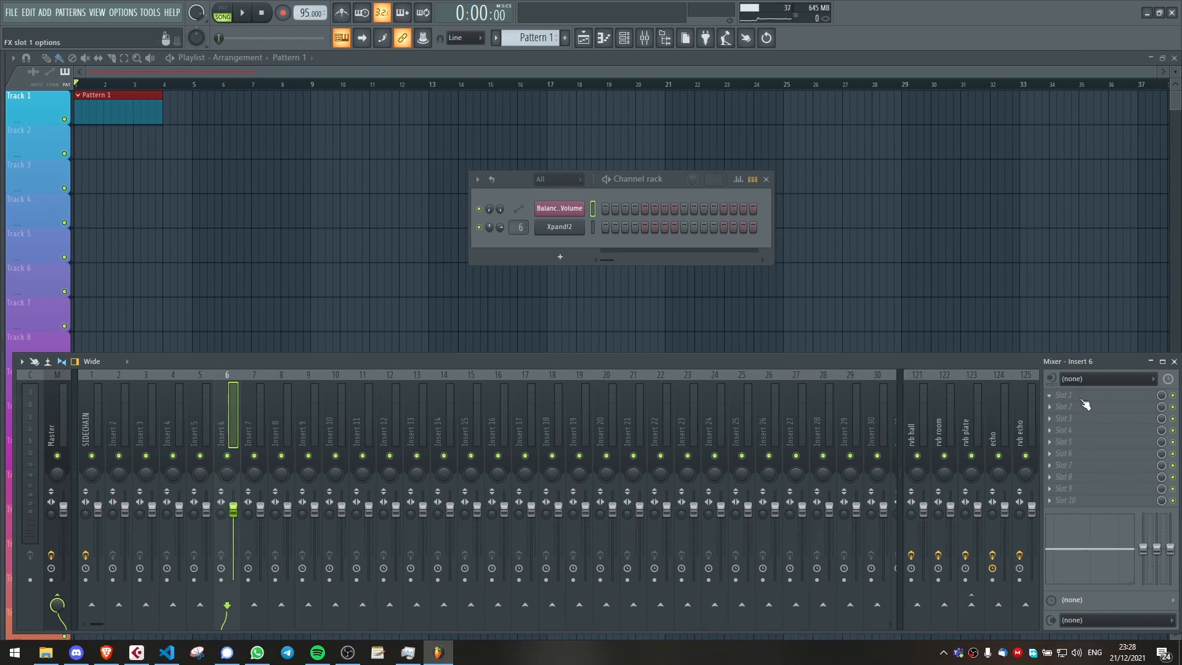
left_click(1062, 397)
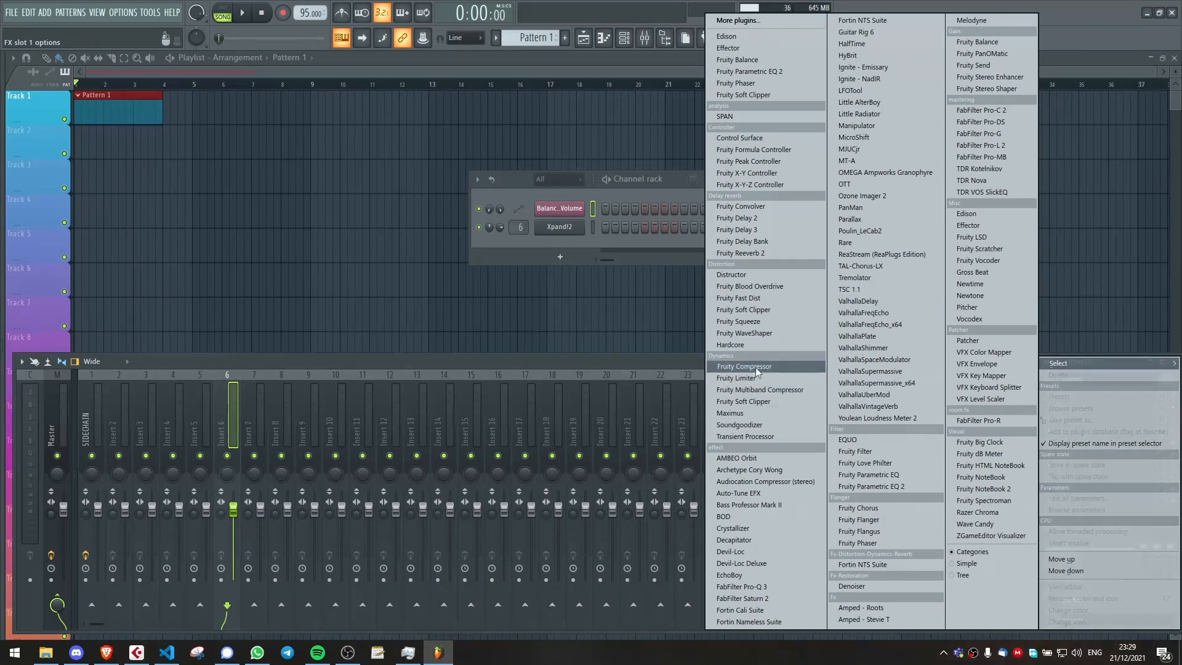
left_click(743, 366)
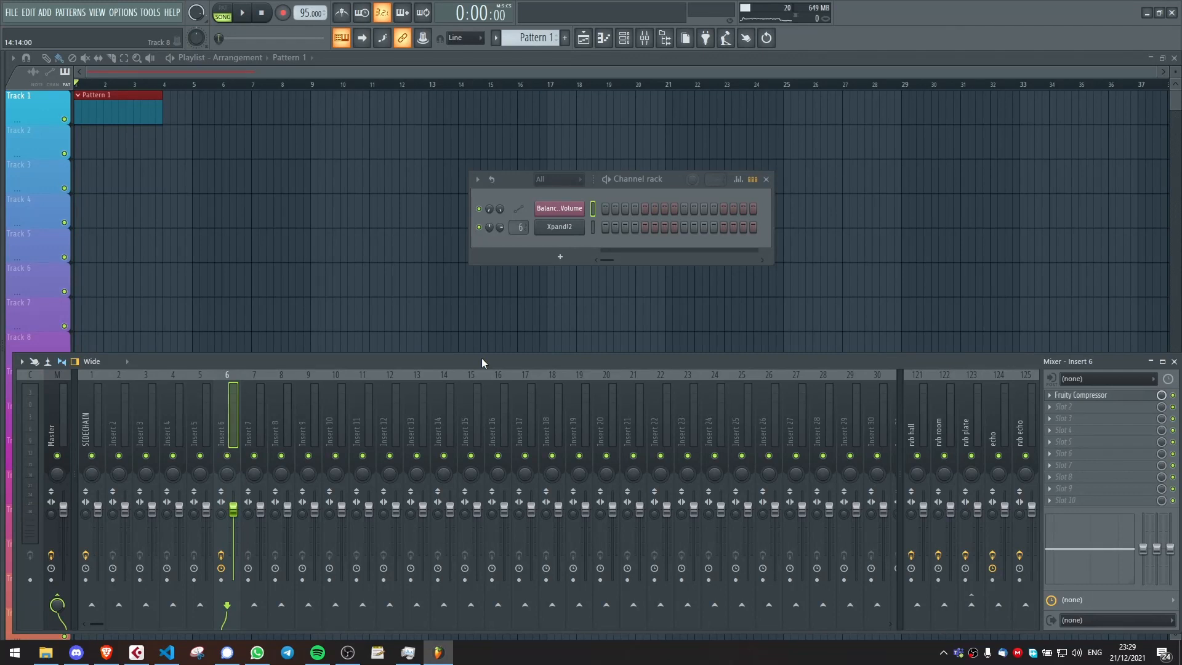
Step: View the empty Insert 9 and the effects on the reverb send tracks, starting with rvb hall
left_click(313, 424)
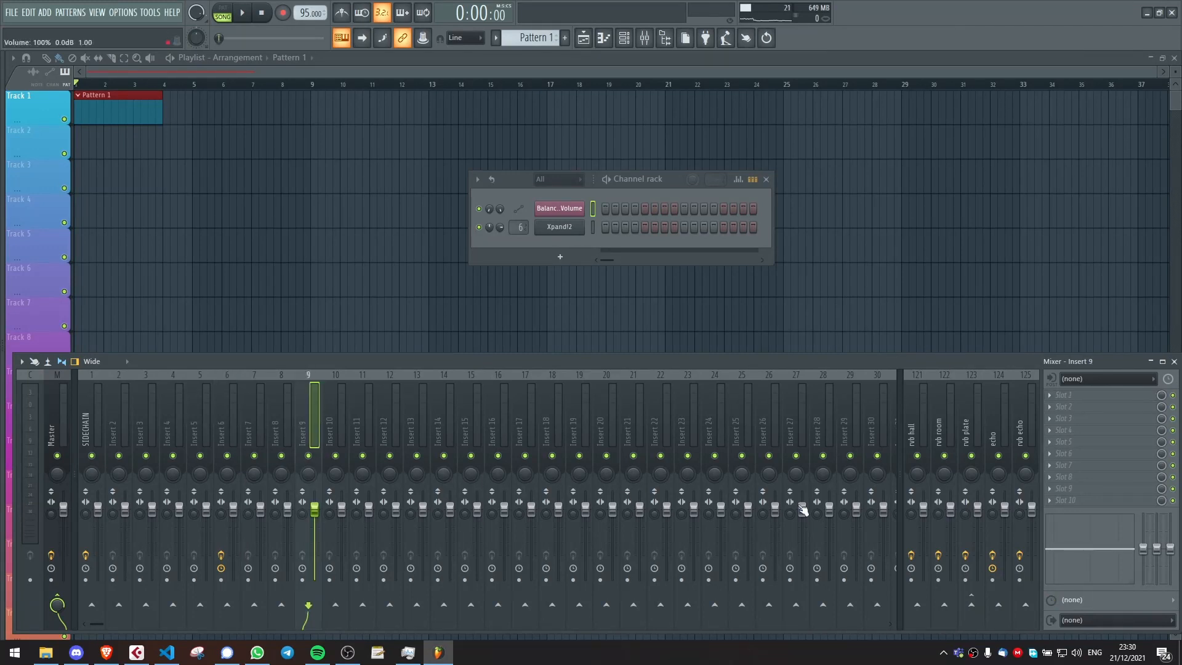
left_click(917, 430)
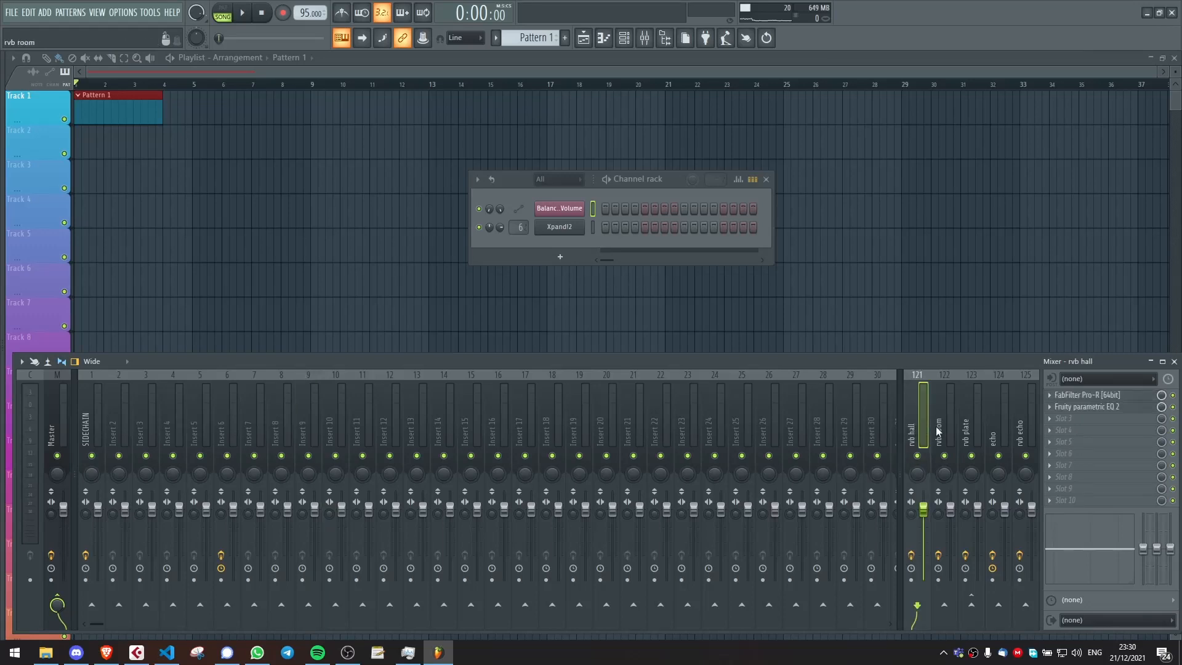
key("Right")
key("Right")
left_click(919, 430)
Step: Route mixer Insert 7 to the rvb hall track, adjust the send level, and compare Inserts 6 and 7
left_click(256, 422)
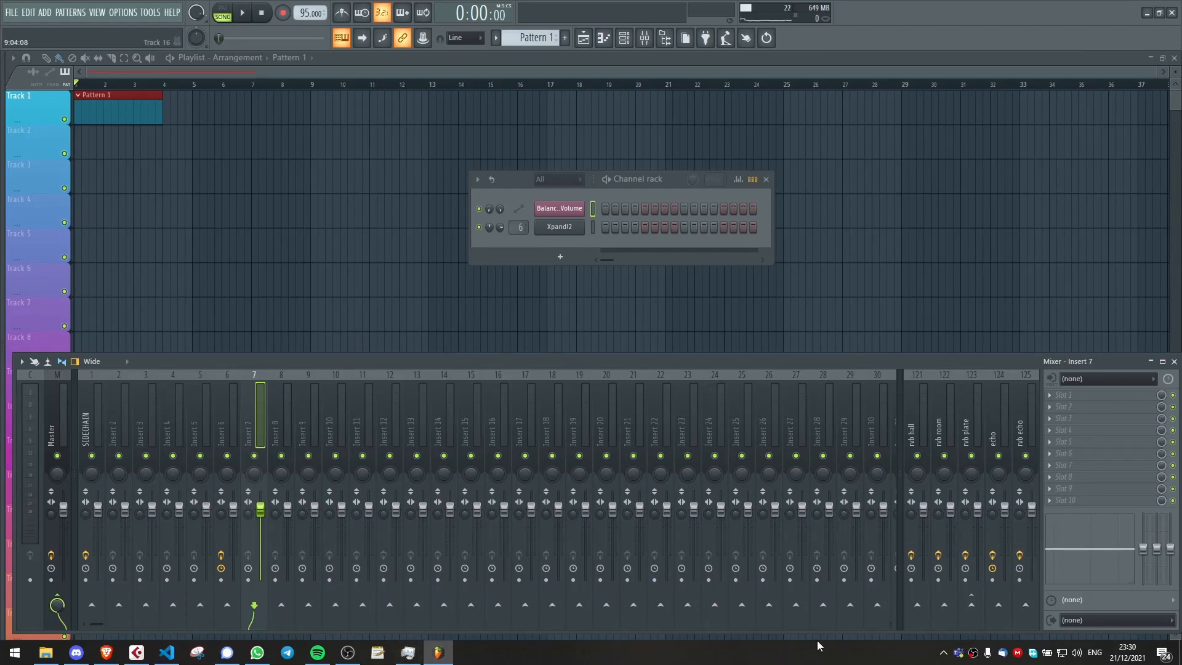
right_click(918, 606)
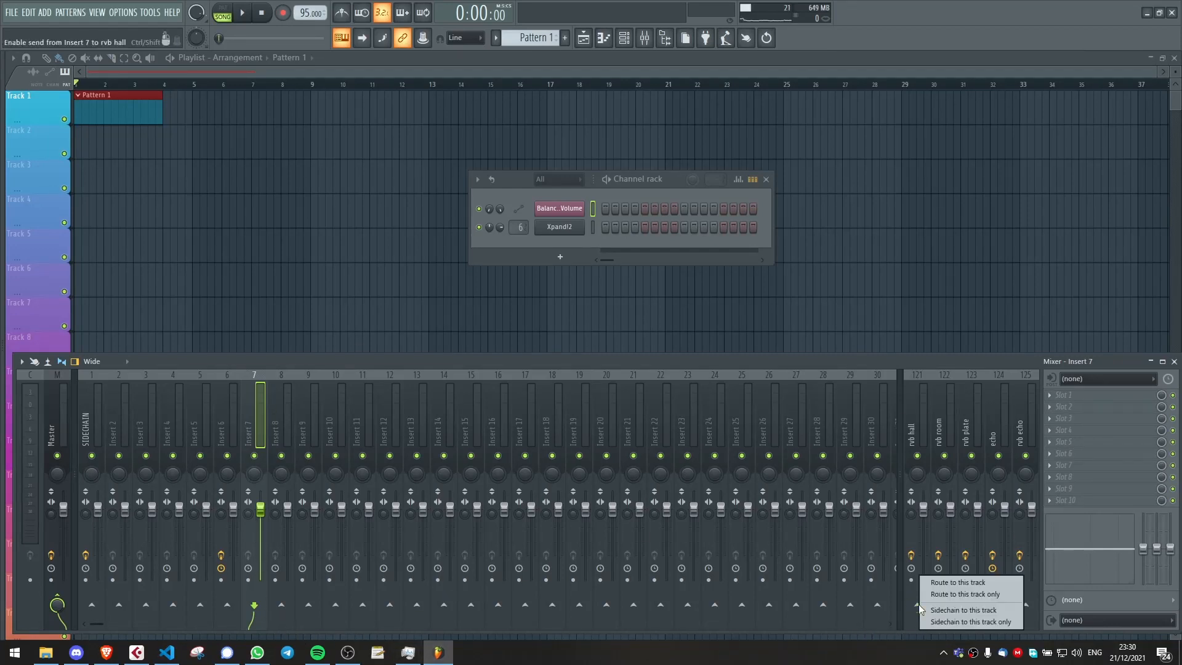
left_click(954, 584)
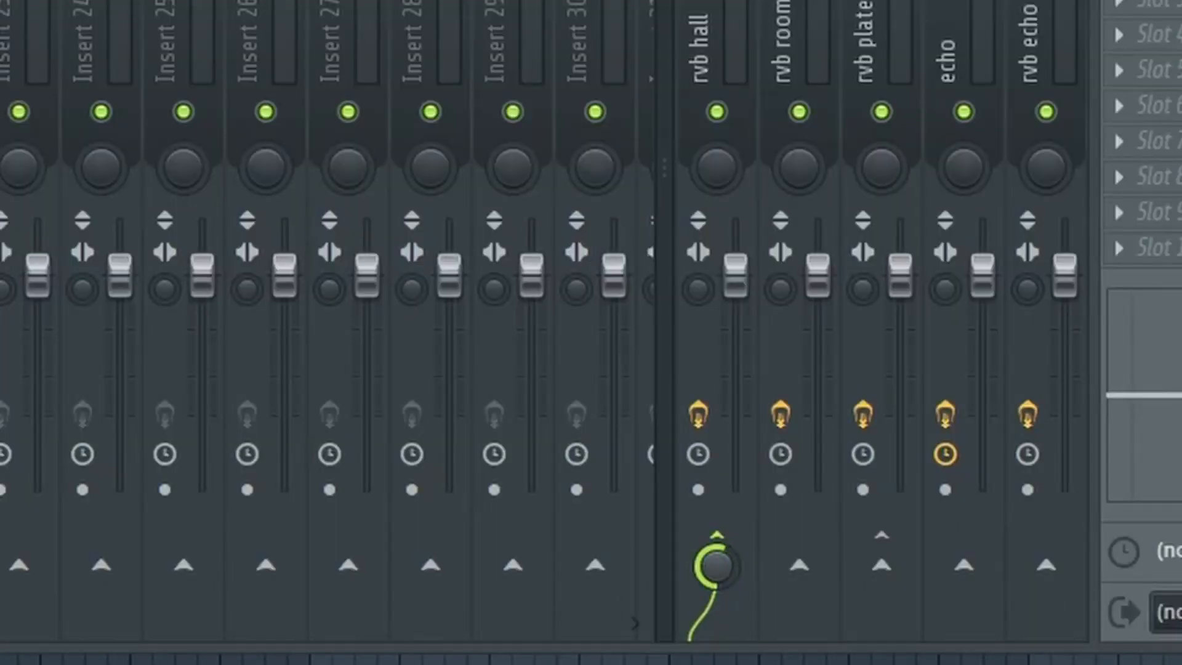
mouse_move(716, 565)
left_mouse_down()
mouse_move(717, 609)
mouse_move(716, 554)
left_mouse_up()
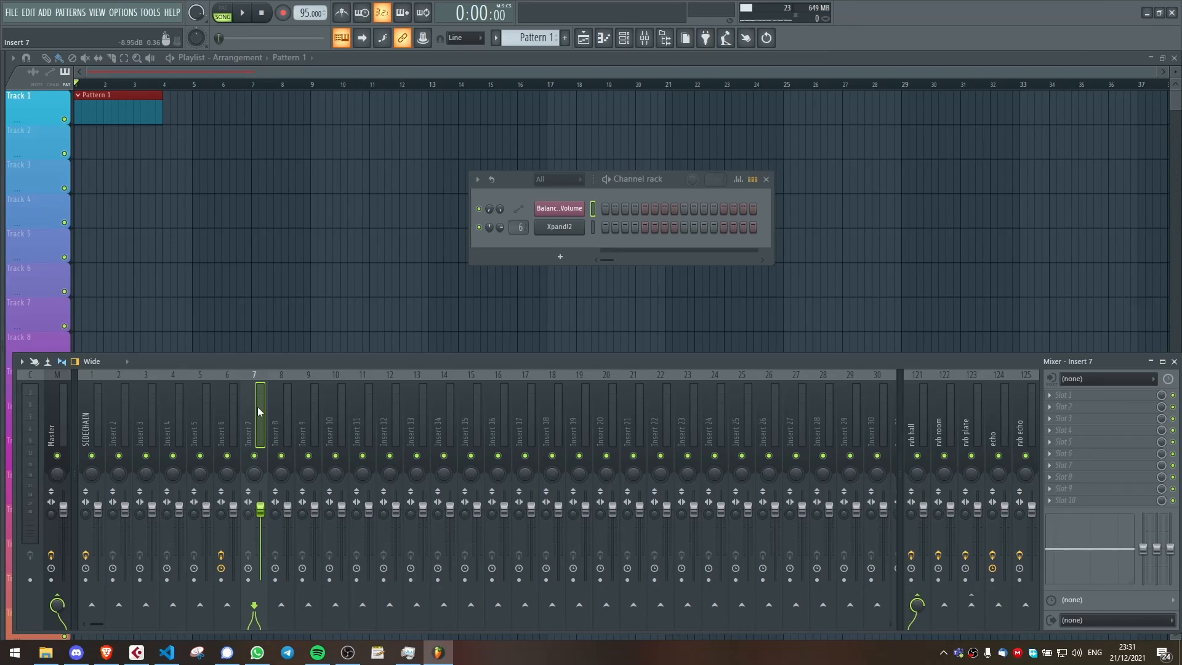
left_click(235, 428)
left_click(259, 429)
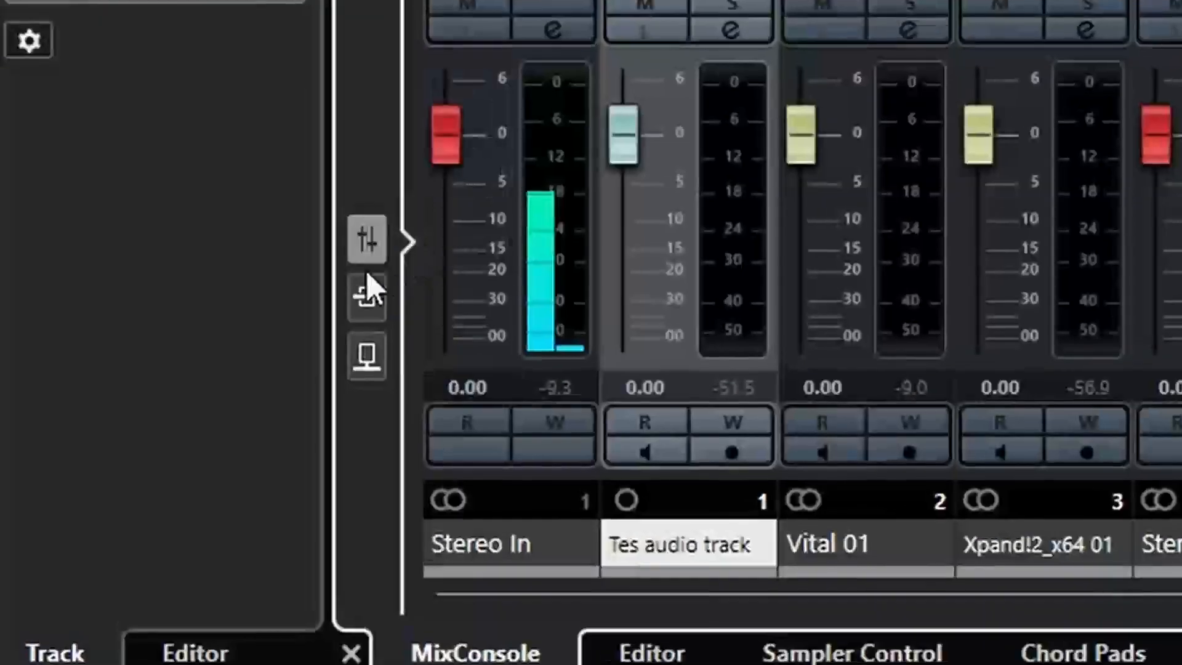
Step: Switch back to Cubase and view the MixConsole's inserts, sends and faders in turn
left_click(375, 311)
left_click(377, 355)
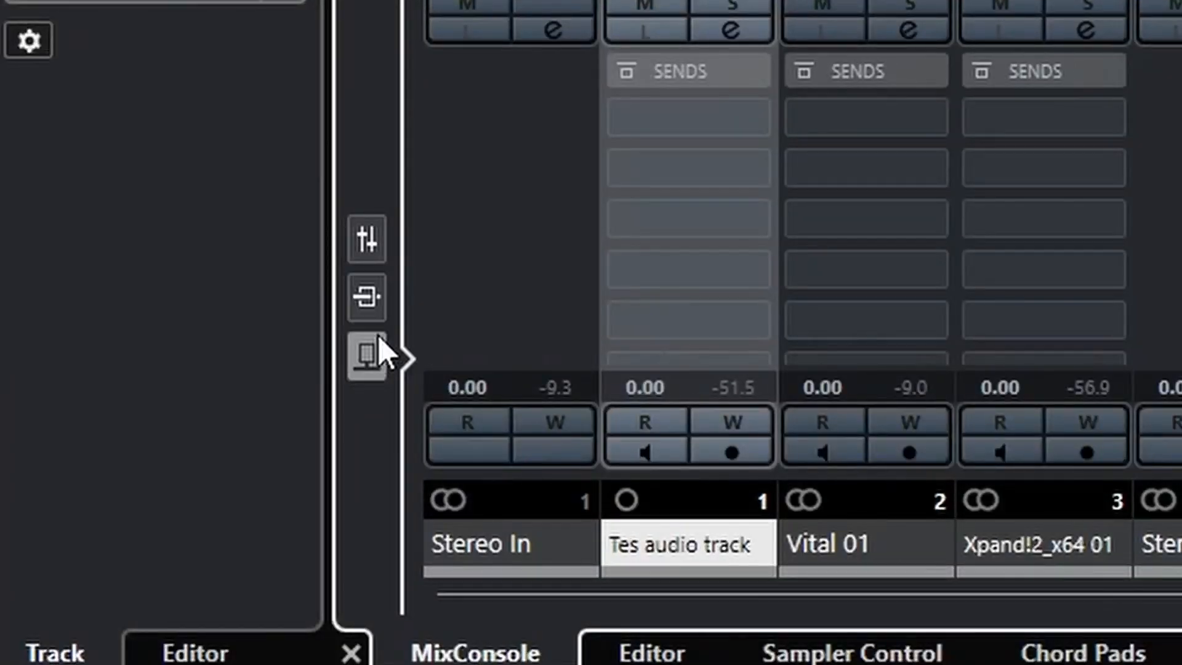
left_click(378, 303)
left_click(368, 240)
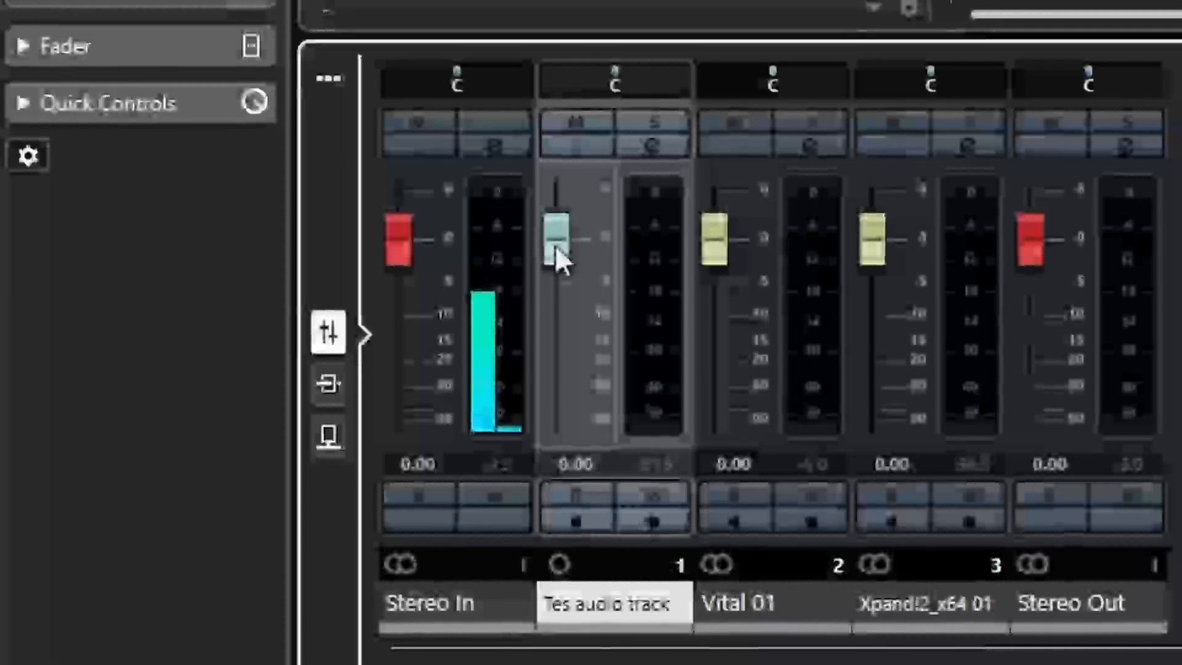
Step: Lower the fader of the "Tes audio track" to -0.33 and load Compressor into its first insert slot
mouse_move(458, 302)
left_mouse_down()
mouse_move(460, 340)
mouse_move(461, 305)
left_mouse_up()
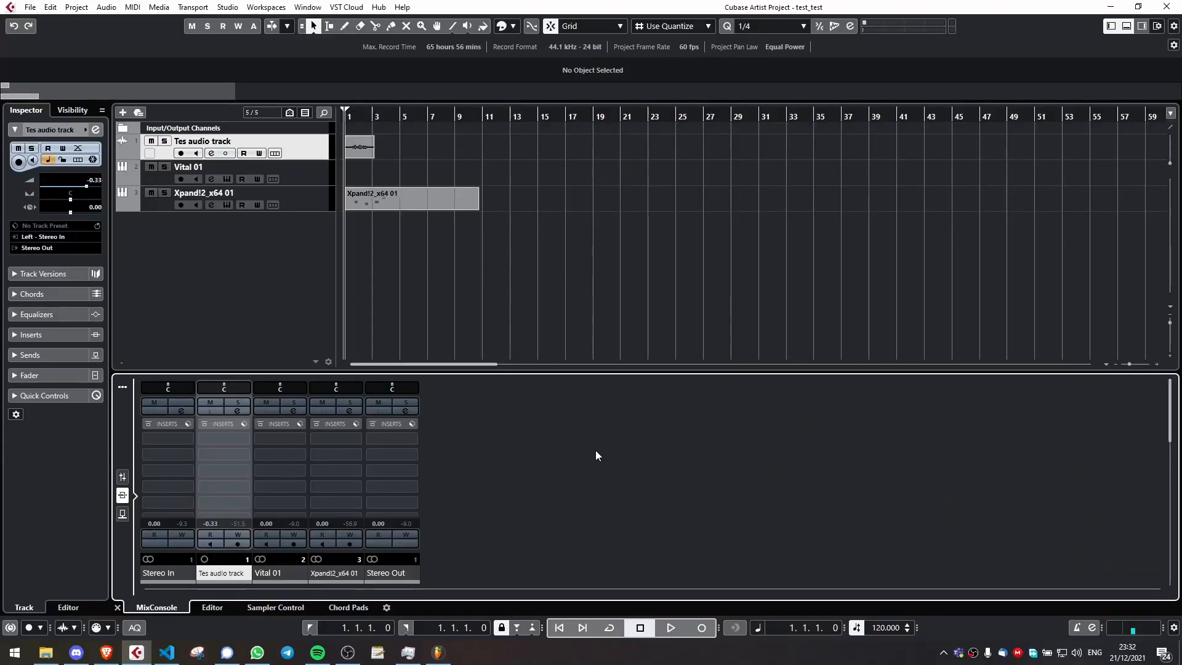
left_click(236, 438)
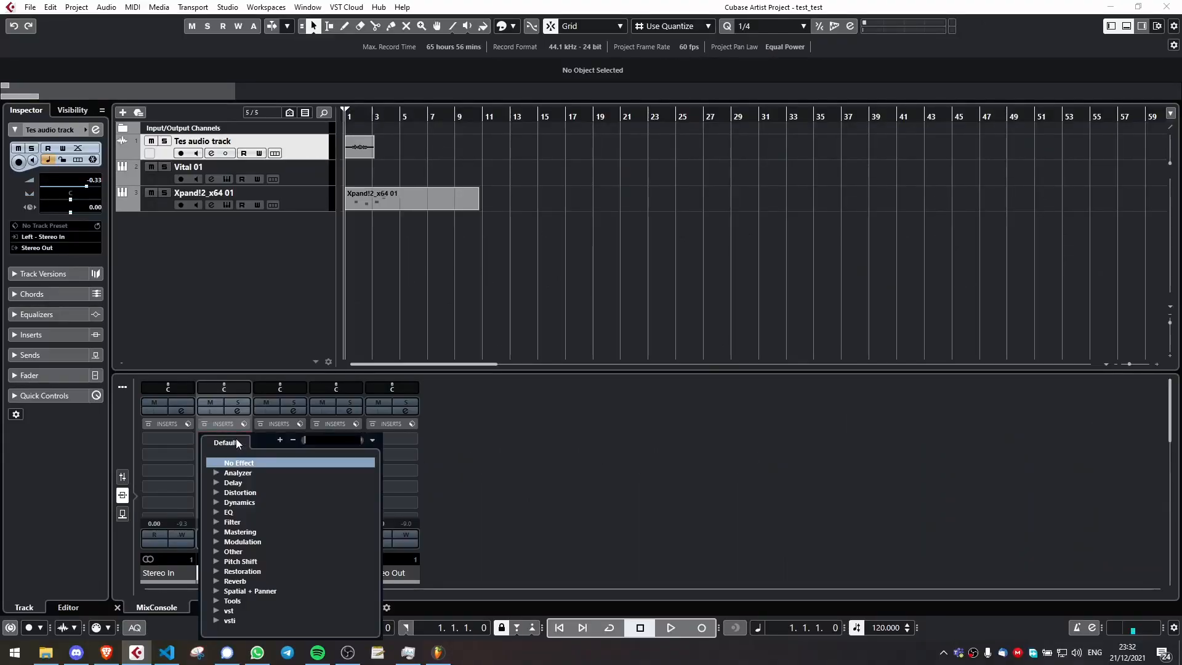
type("comp")
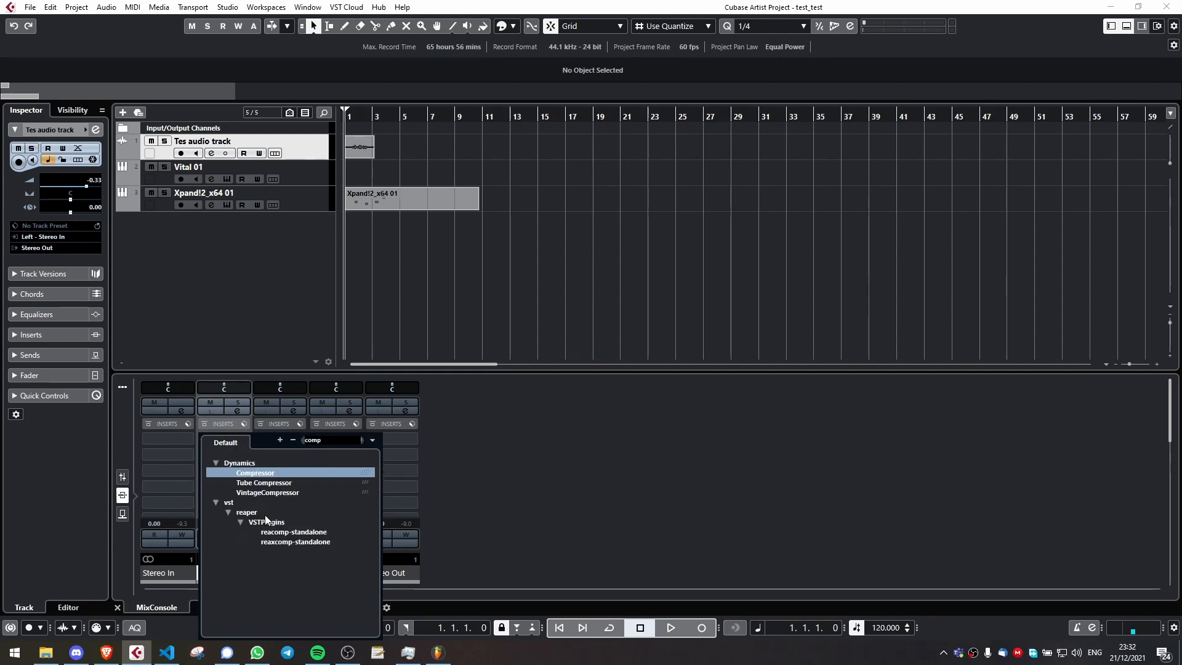
key("Return")
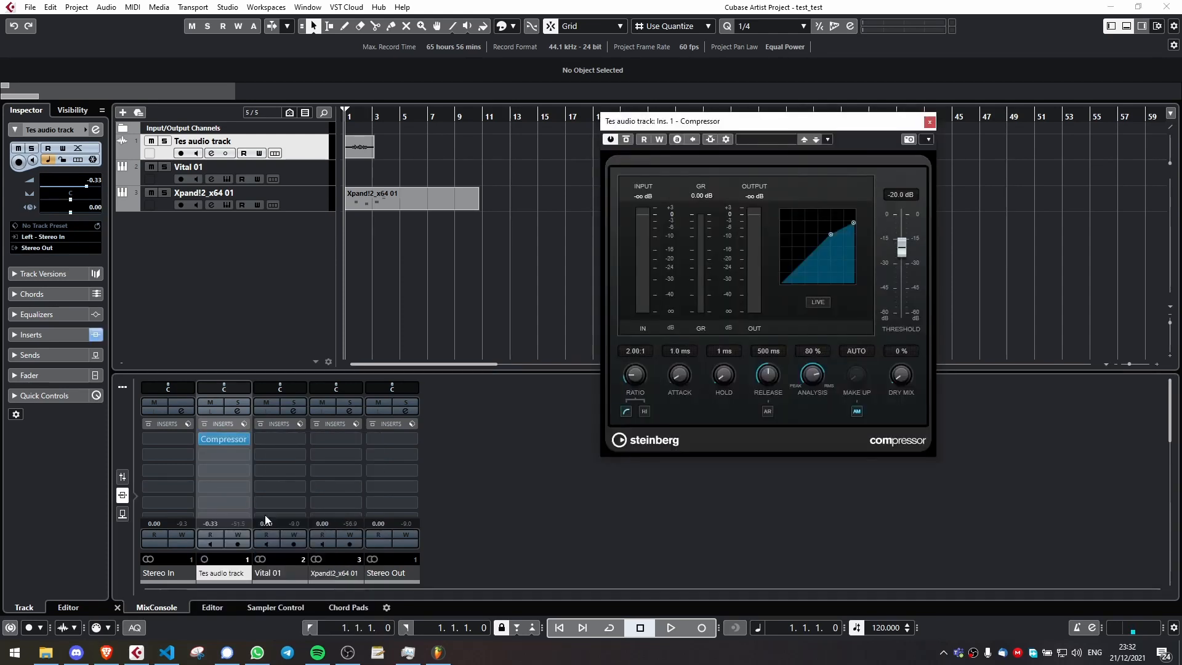
mouse_move(240, 443)
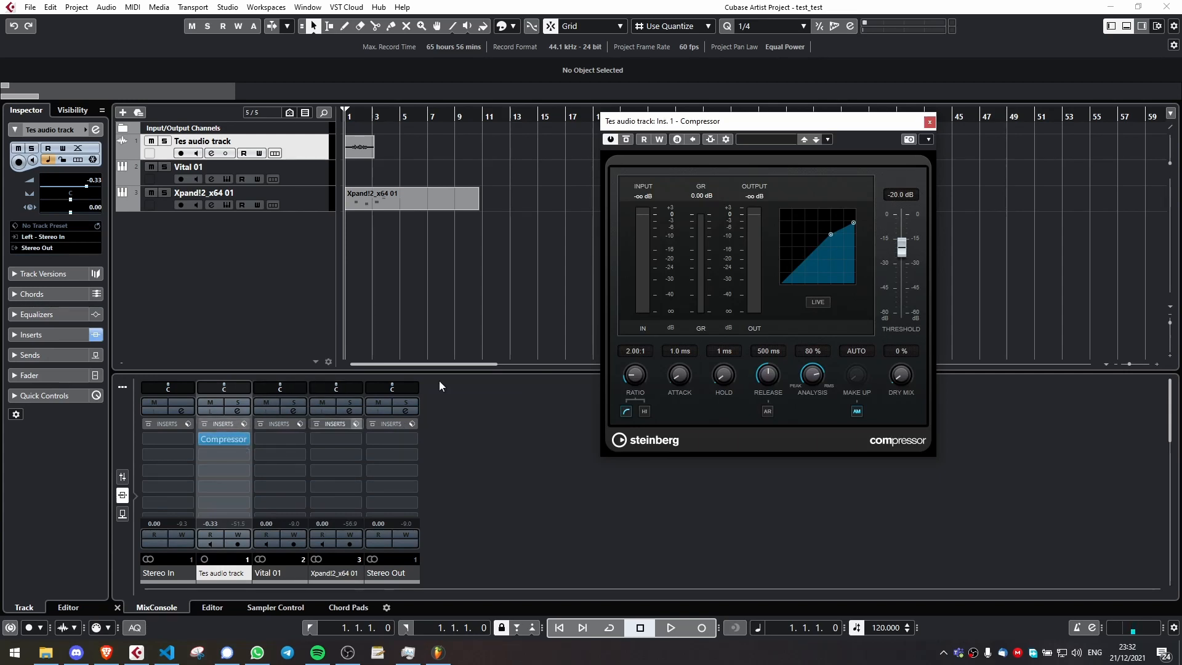
left_click(930, 122)
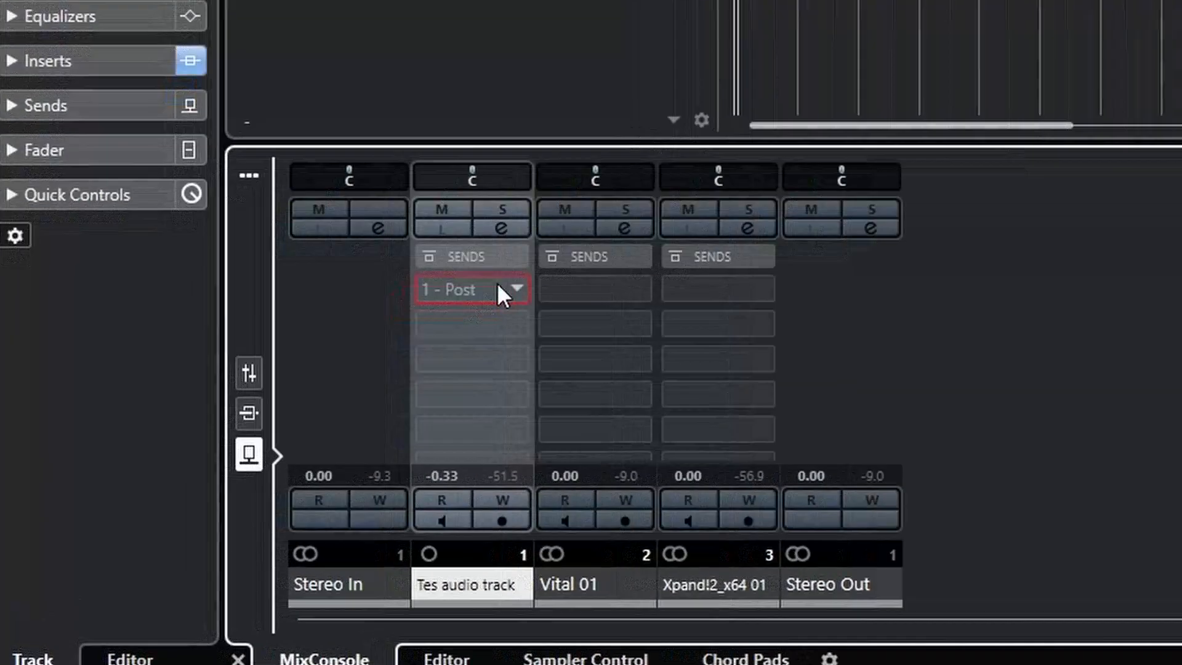
Step: Check the audio track's send destinations and add a mono ValhallaRoom_x64 effect track named "reverb" with output to Stereo Out
left_click(236, 439)
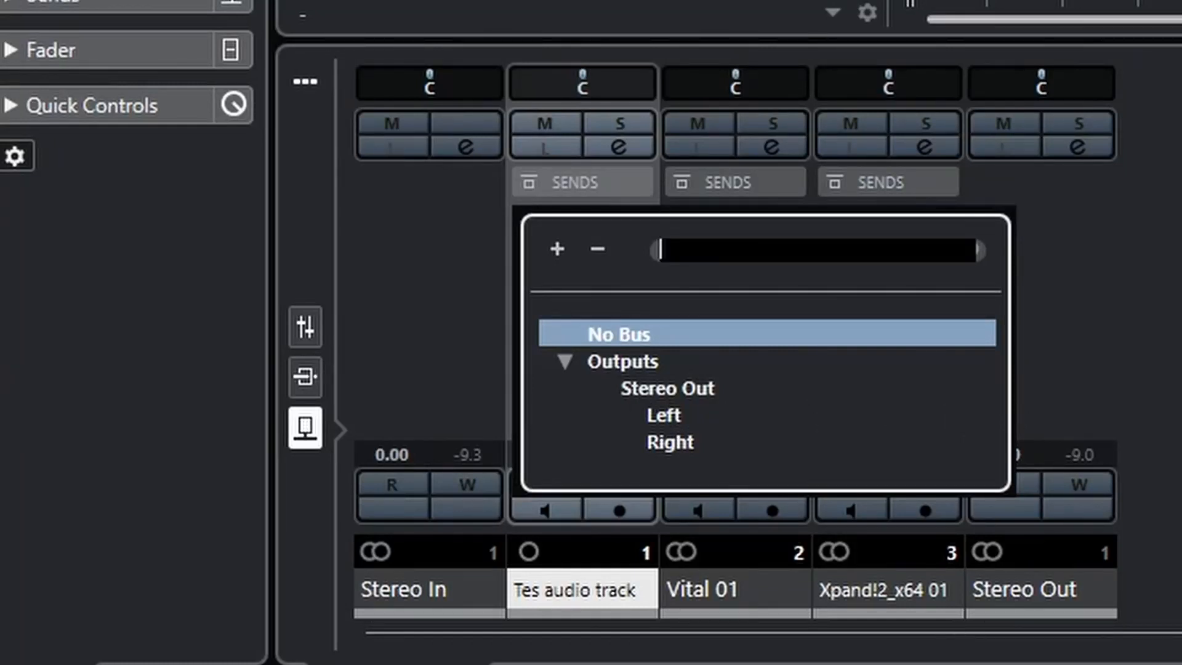
left_click(411, 359)
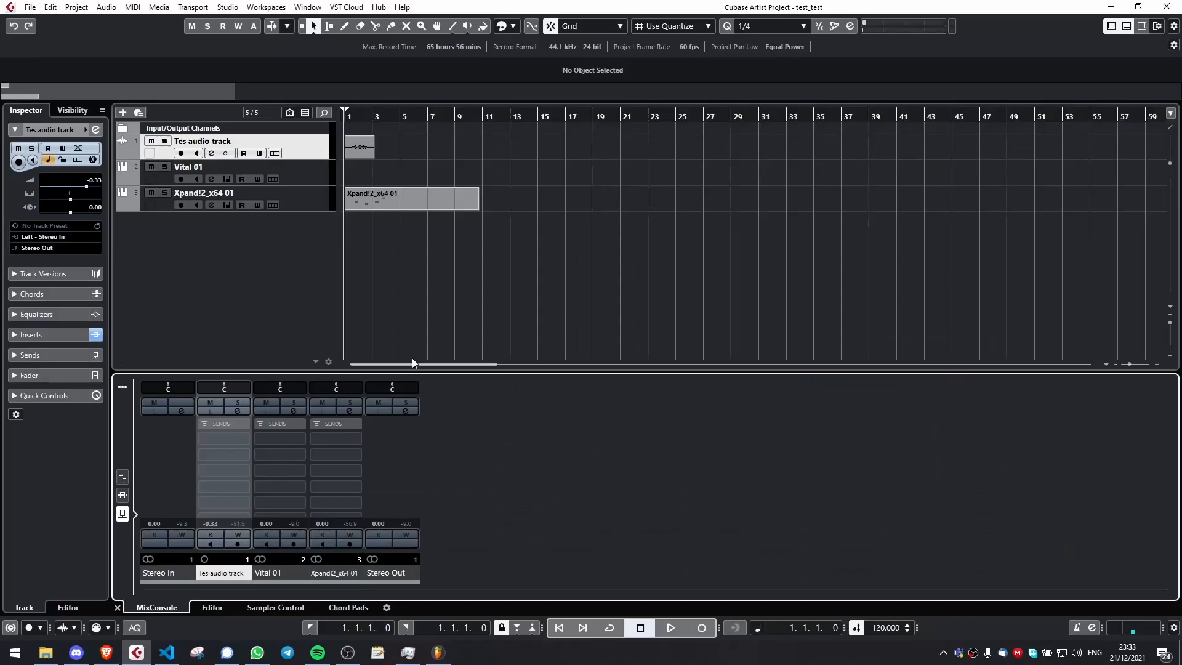
right_click(215, 230)
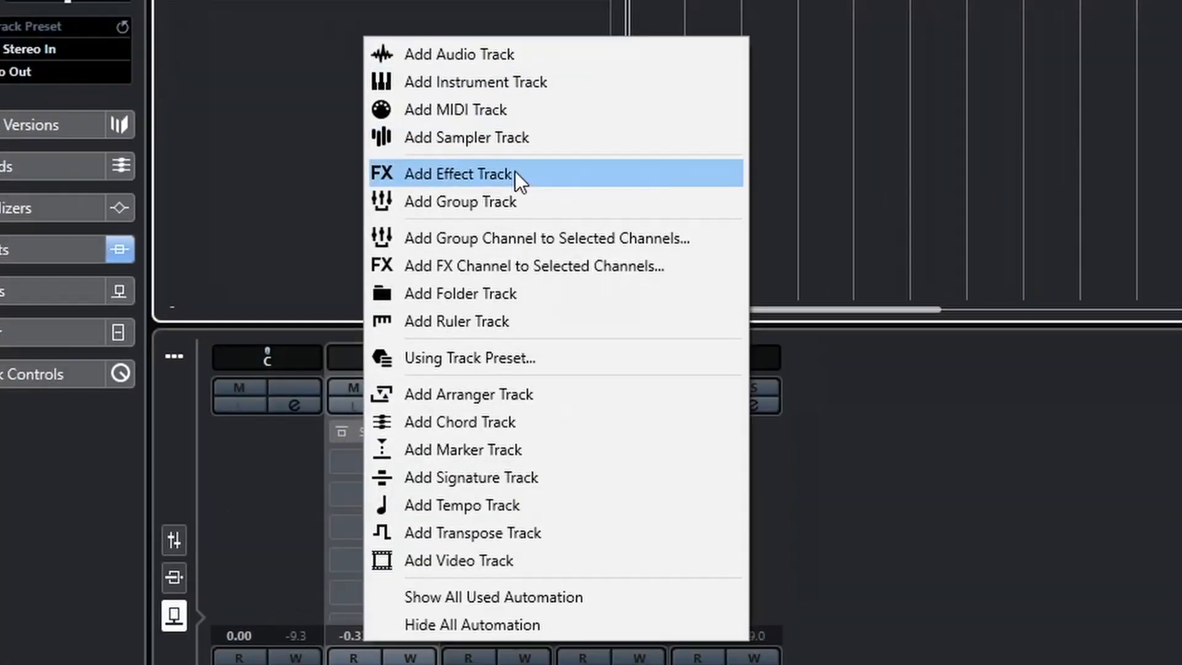
left_click(515, 171)
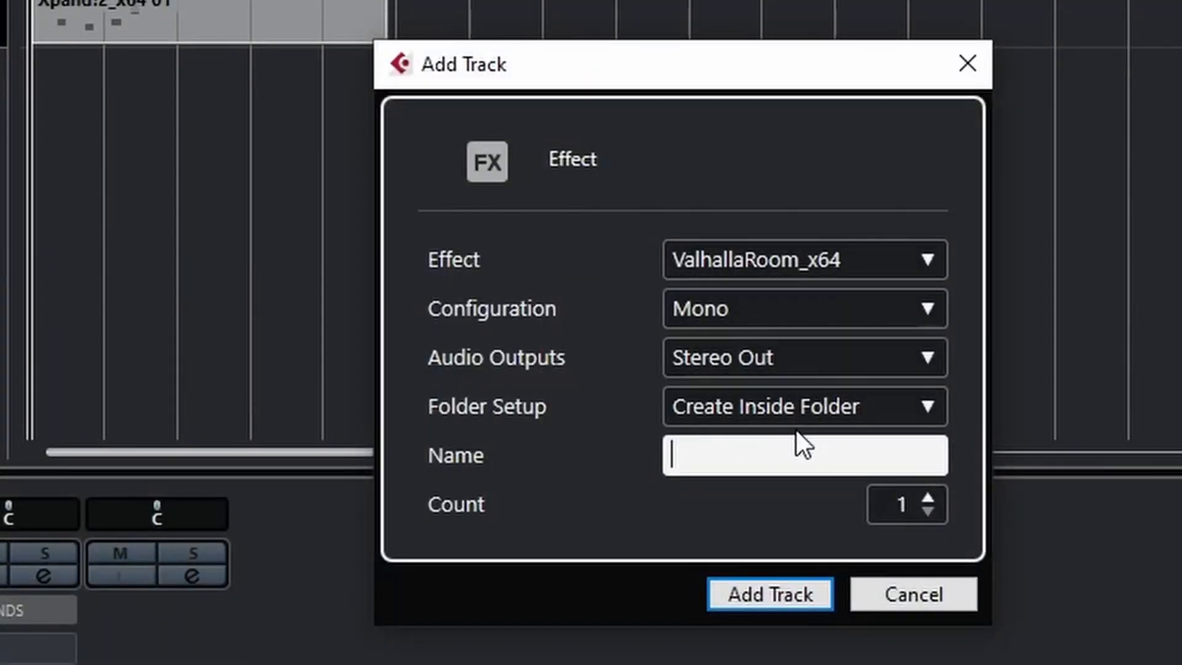
type("reverb")
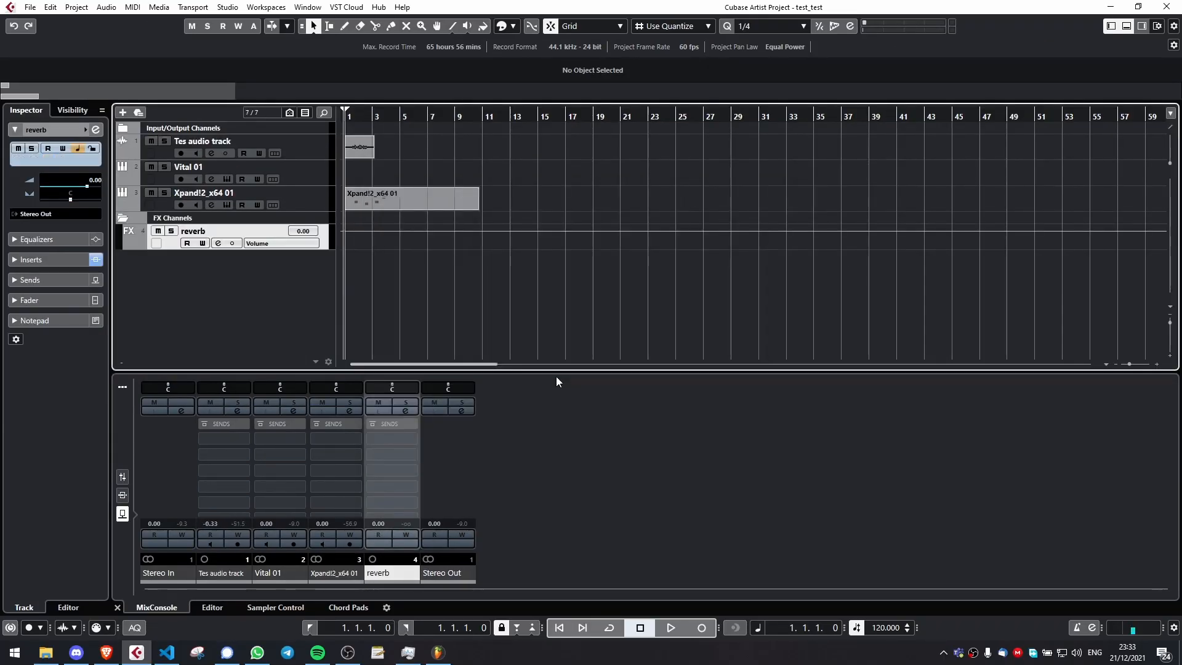
Step: View the insert on the reverb channel and lower its fader to -2.85
left_click(122, 495)
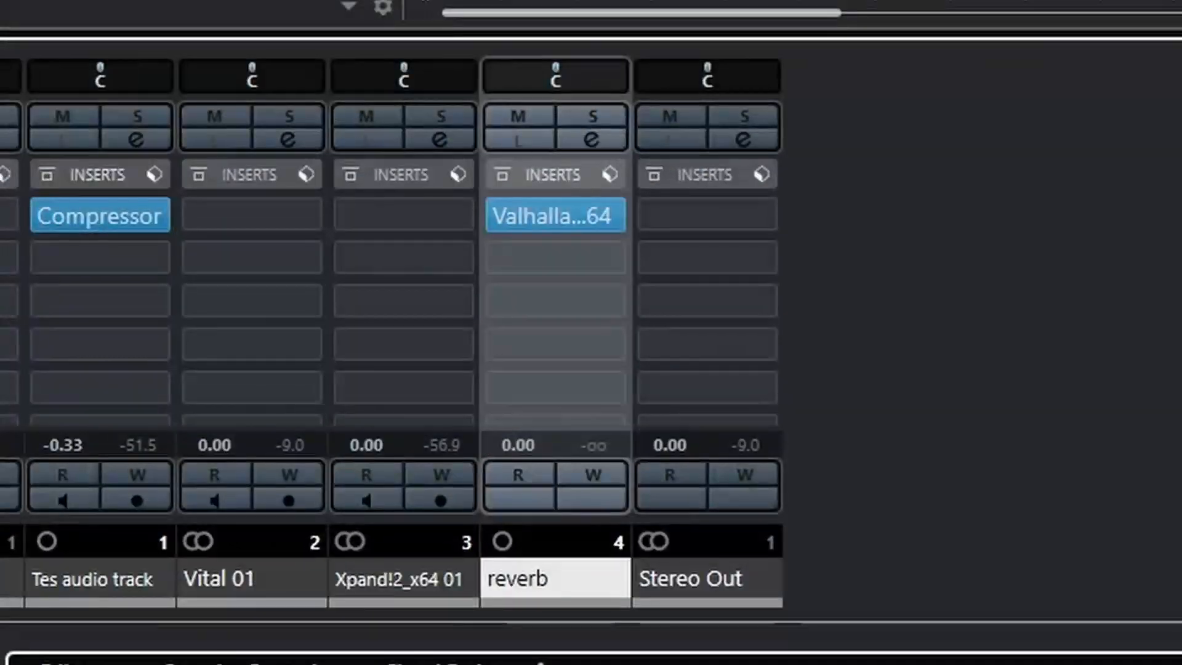
left_click(123, 477)
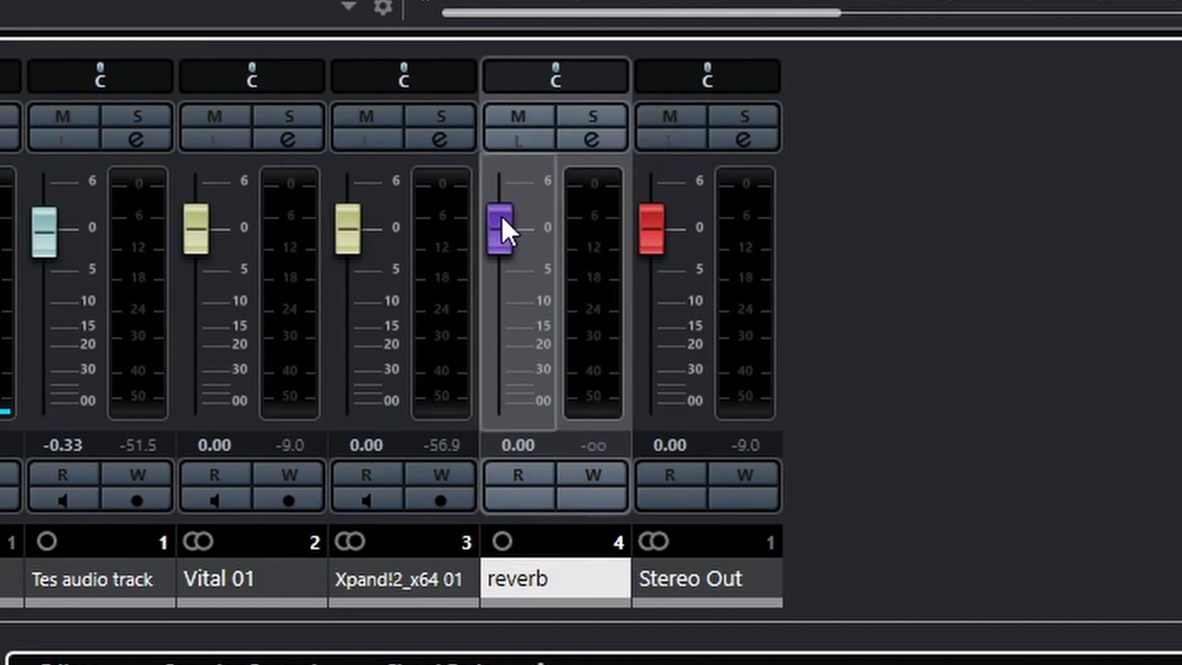
left_click_drag(501, 228, 503, 248)
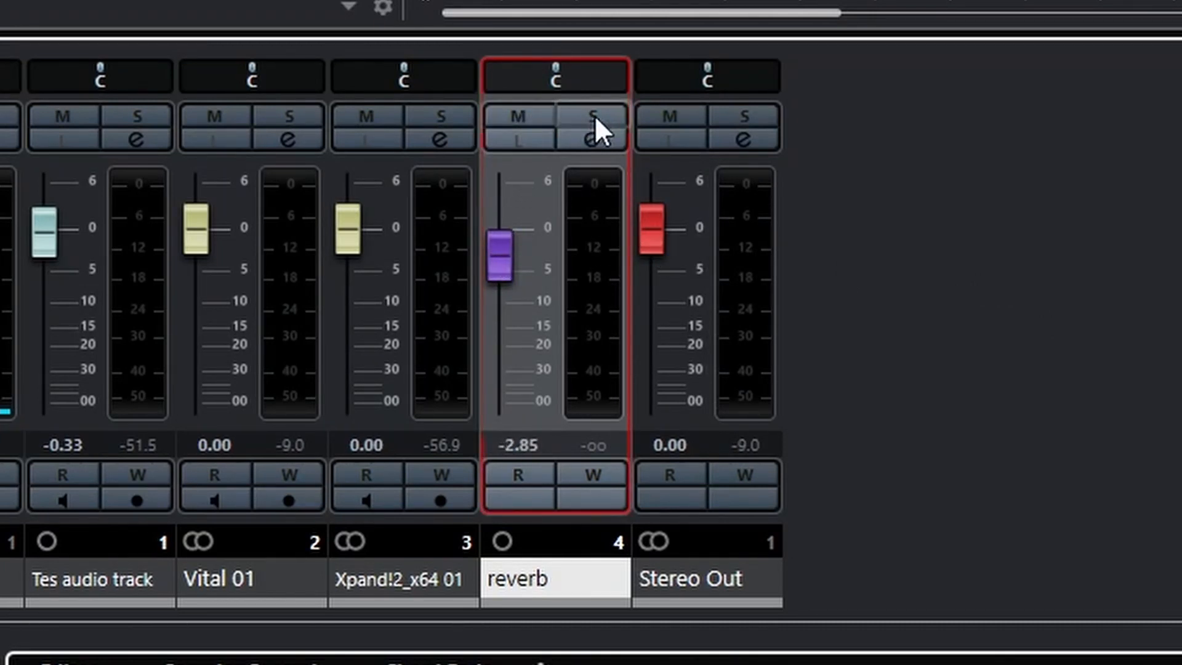
Step: Route the first send of the Vital 01 channel to the reverb effect channel, activate it and adjust its level
left_click(1, 320)
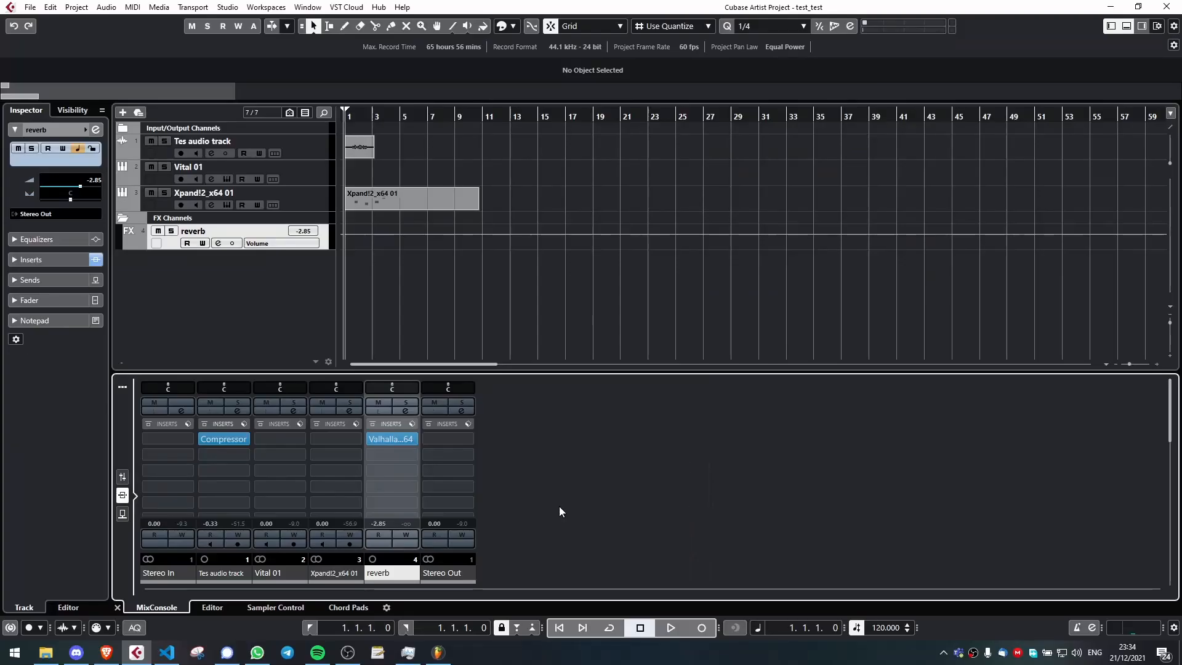
left_click(122, 514)
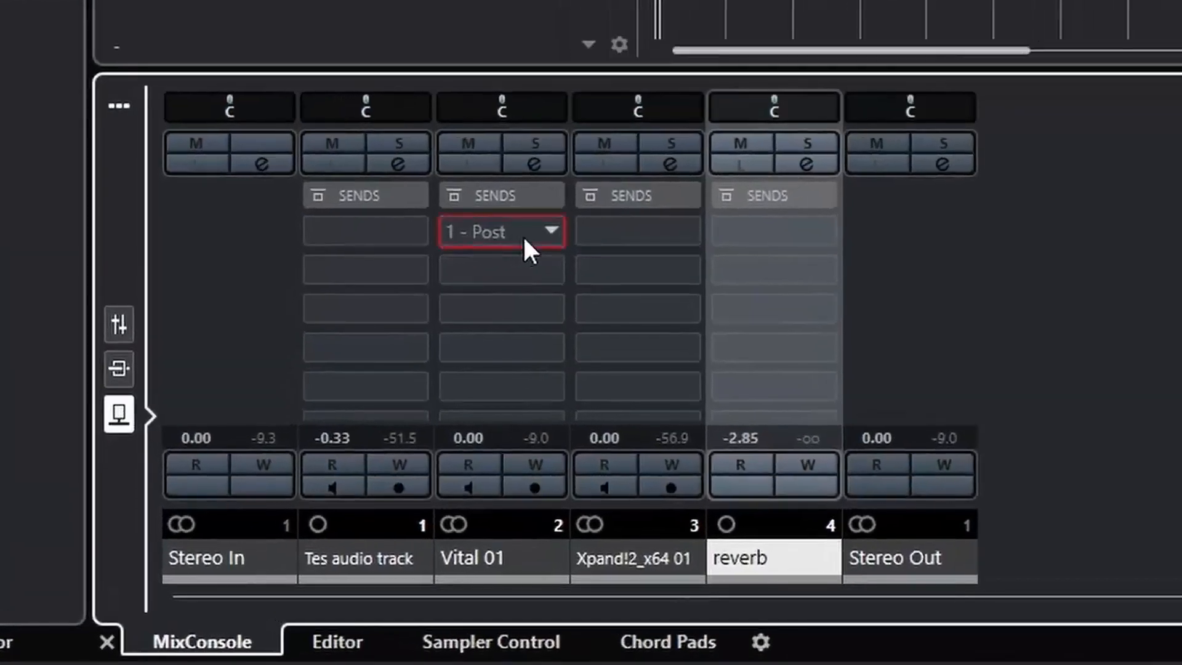
left_click(483, 273)
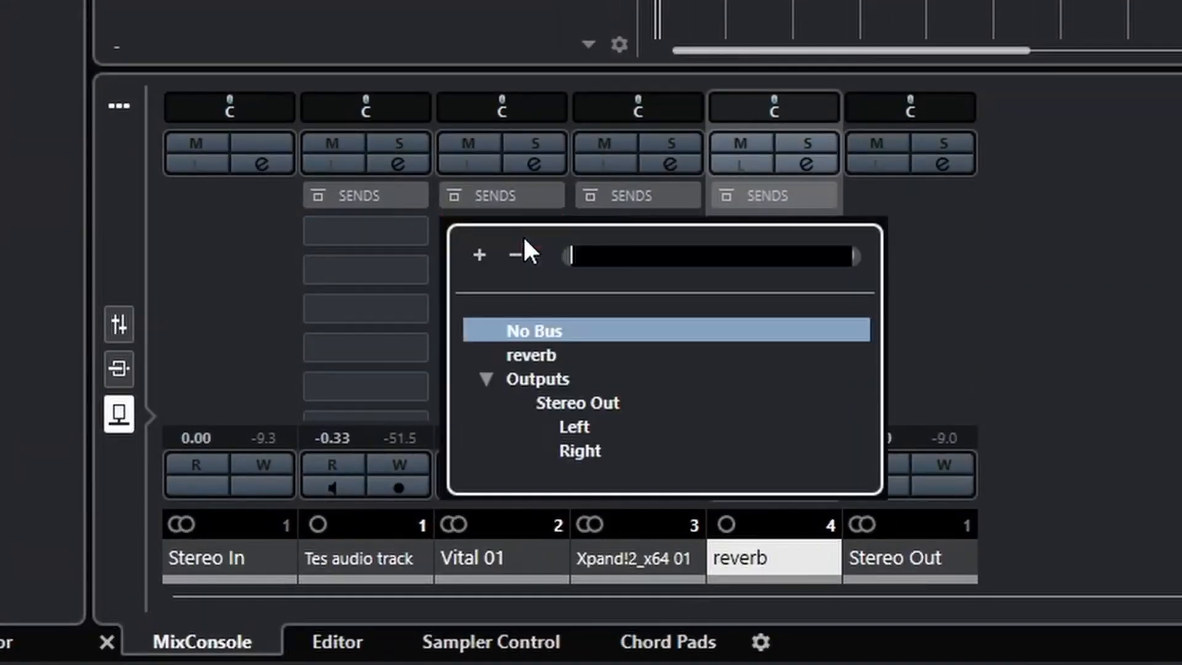
left_click(546, 353)
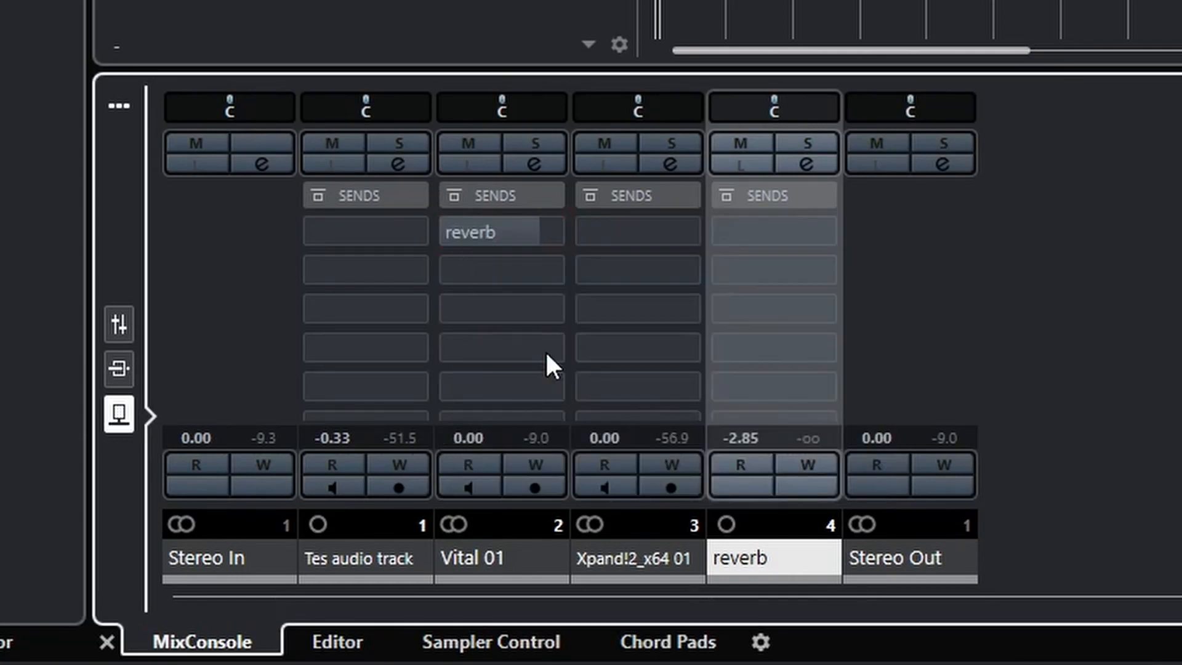
left_click(456, 228)
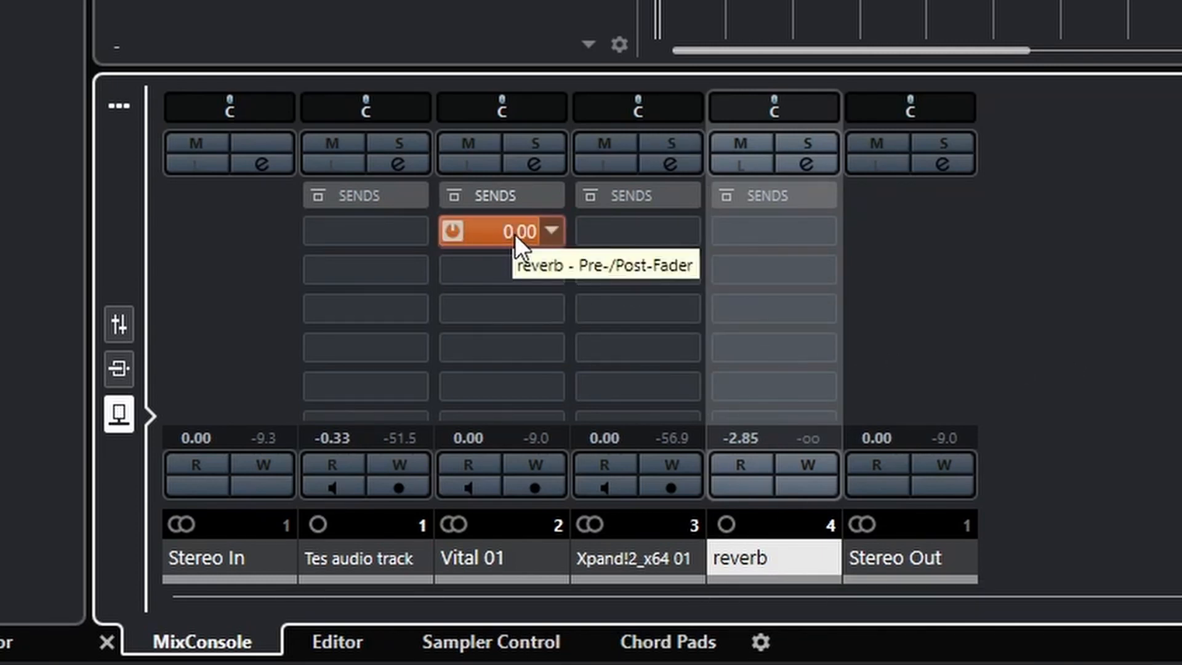
left_click_drag(513, 234, 486, 239)
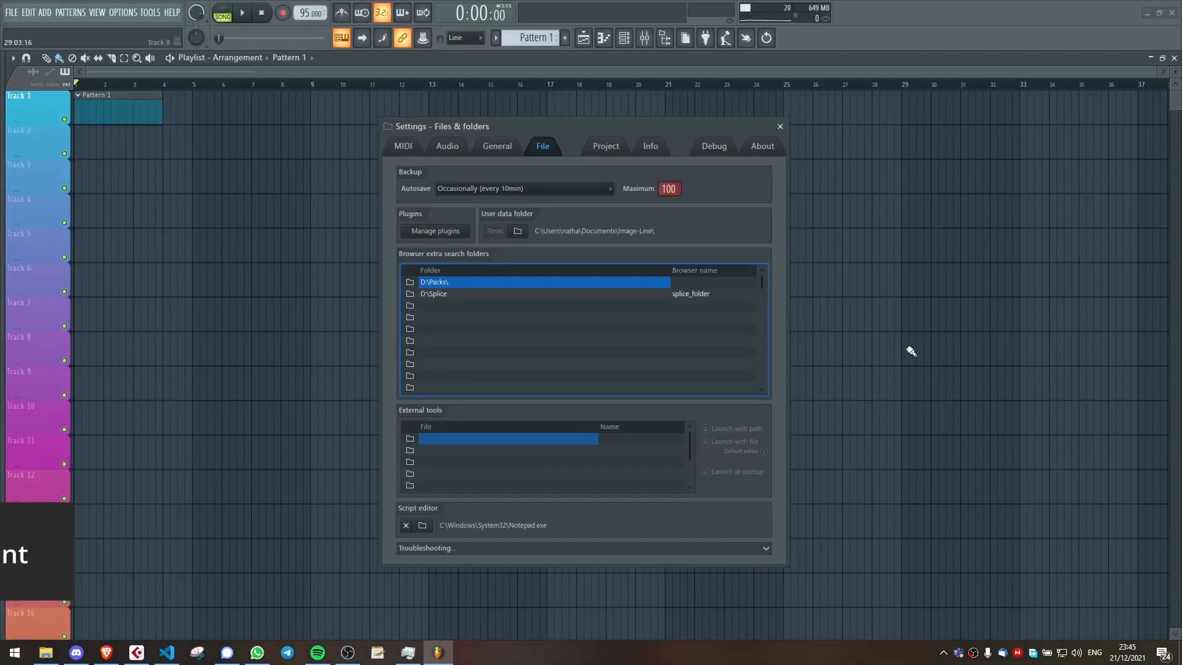
Step: Switch to FL Studio, close the file settings, and place the Bass_D_2 sample from the PsyTrance pack in the playlist
left_click_drag(581, 133, 589, 133)
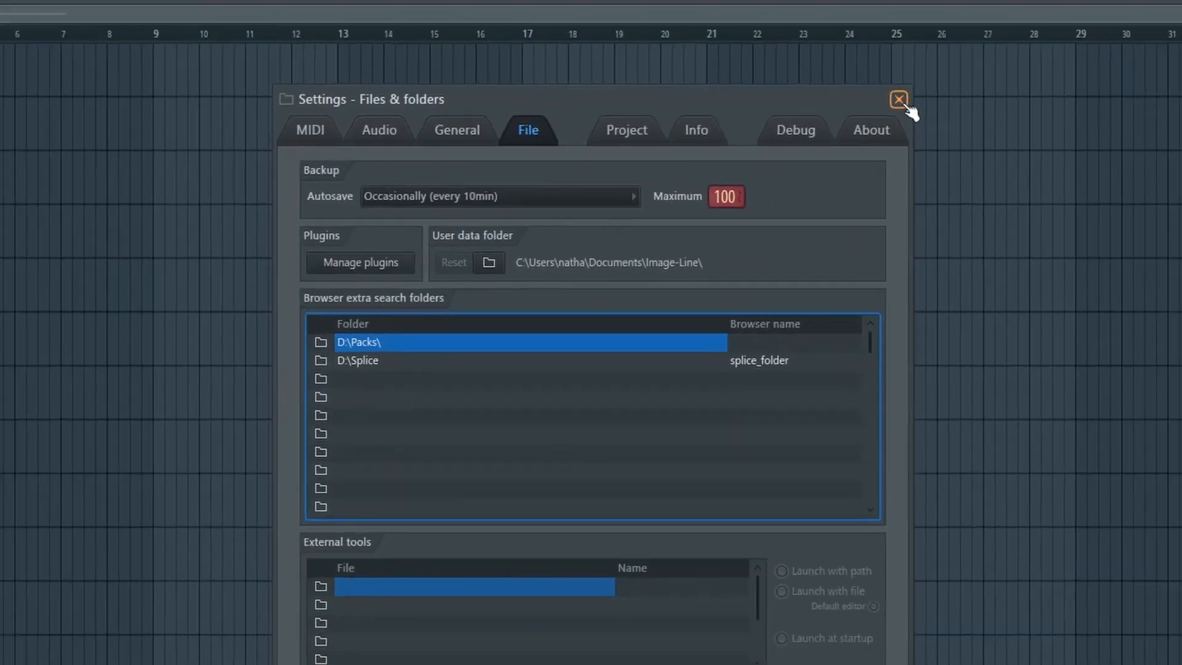
left_click(1041, 64)
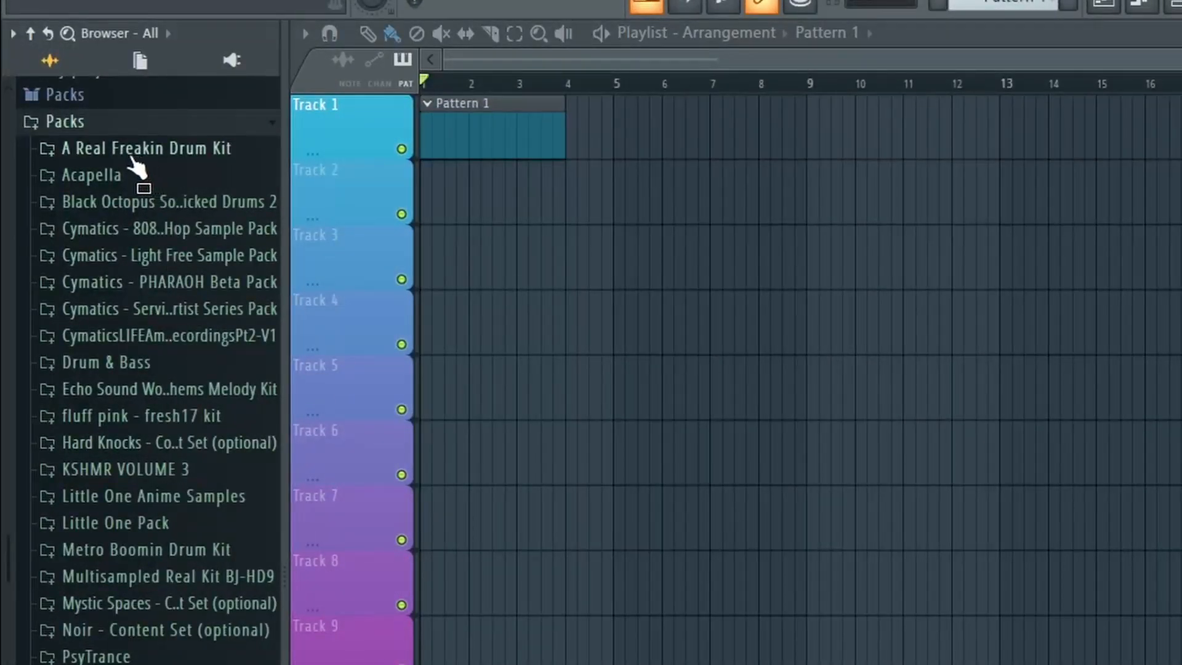
scroll(126, 618, "down", 2)
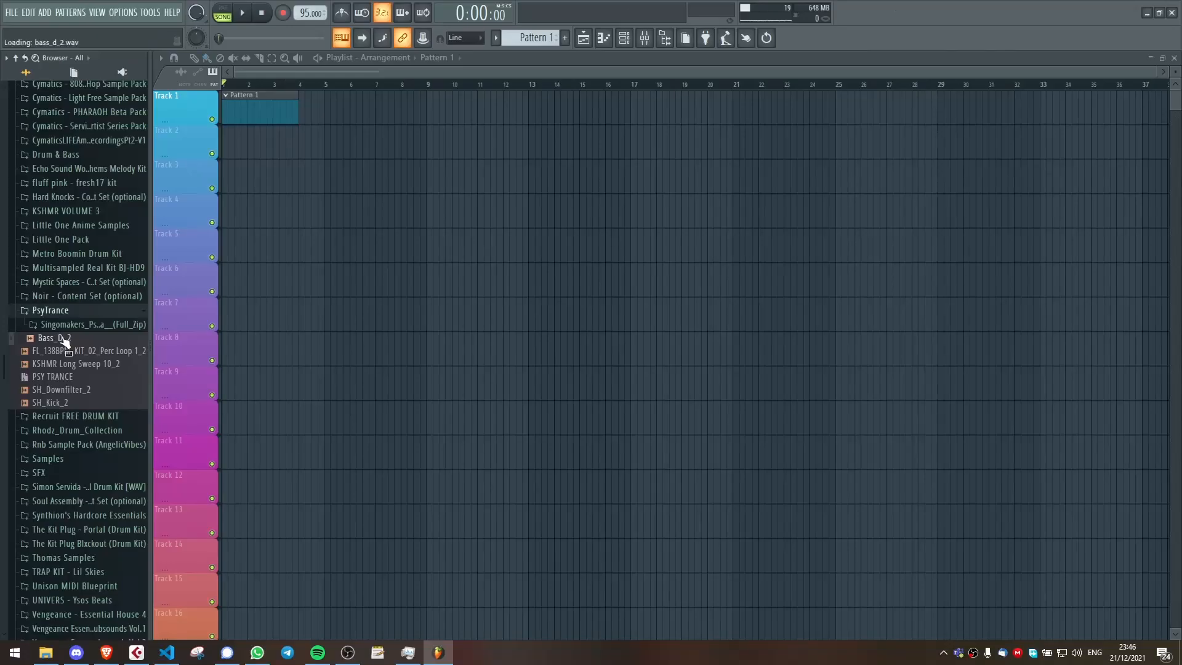
left_click_drag(61, 338, 224, 267)
left_click_drag(106, 160, 77, 146)
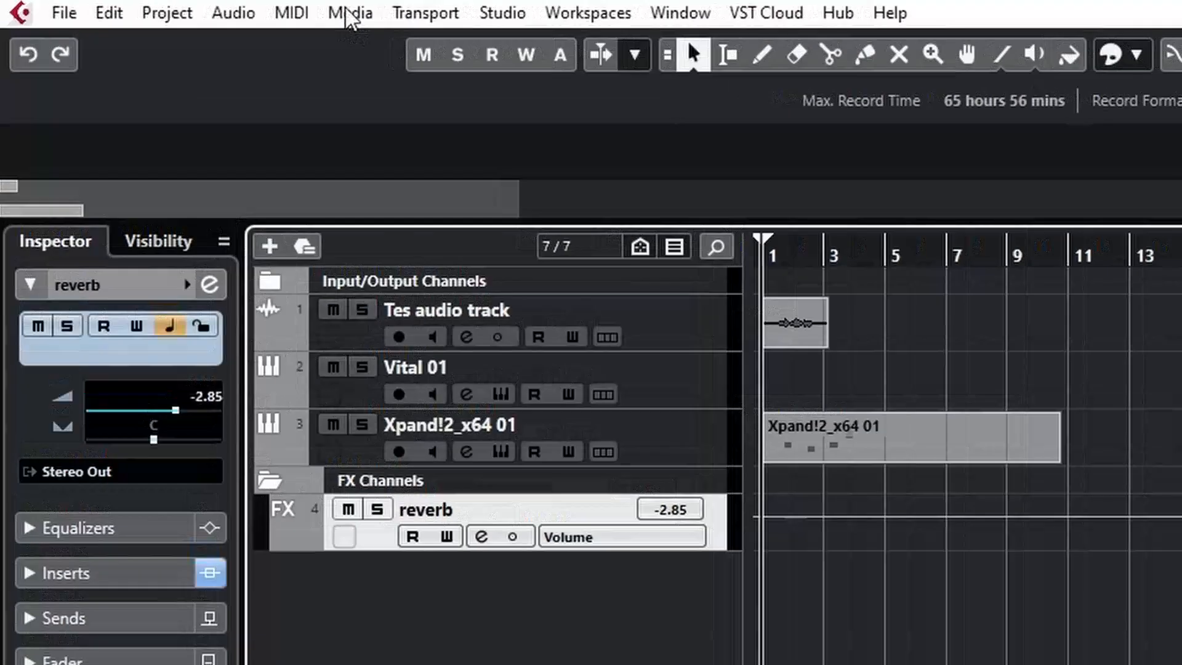
Step: Switch back to Cubase, open MediaBay and locate the Packs folder on drive D: (Data) under This Computer
left_click(159, 7)
left_click(398, 86)
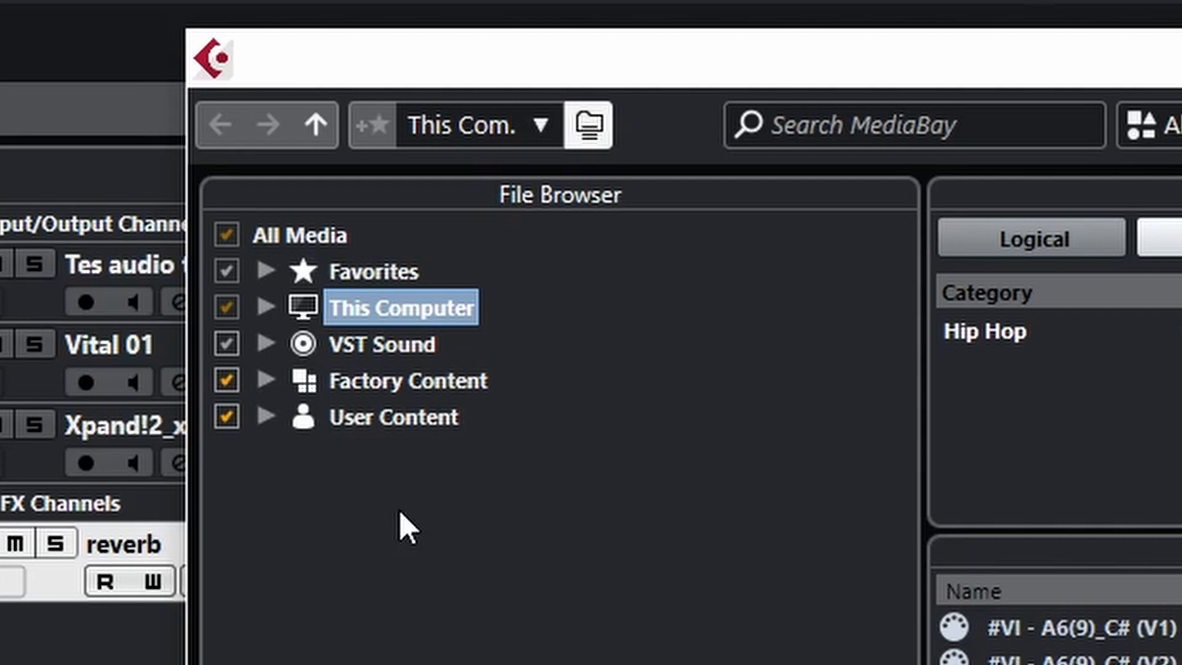
left_click(267, 304)
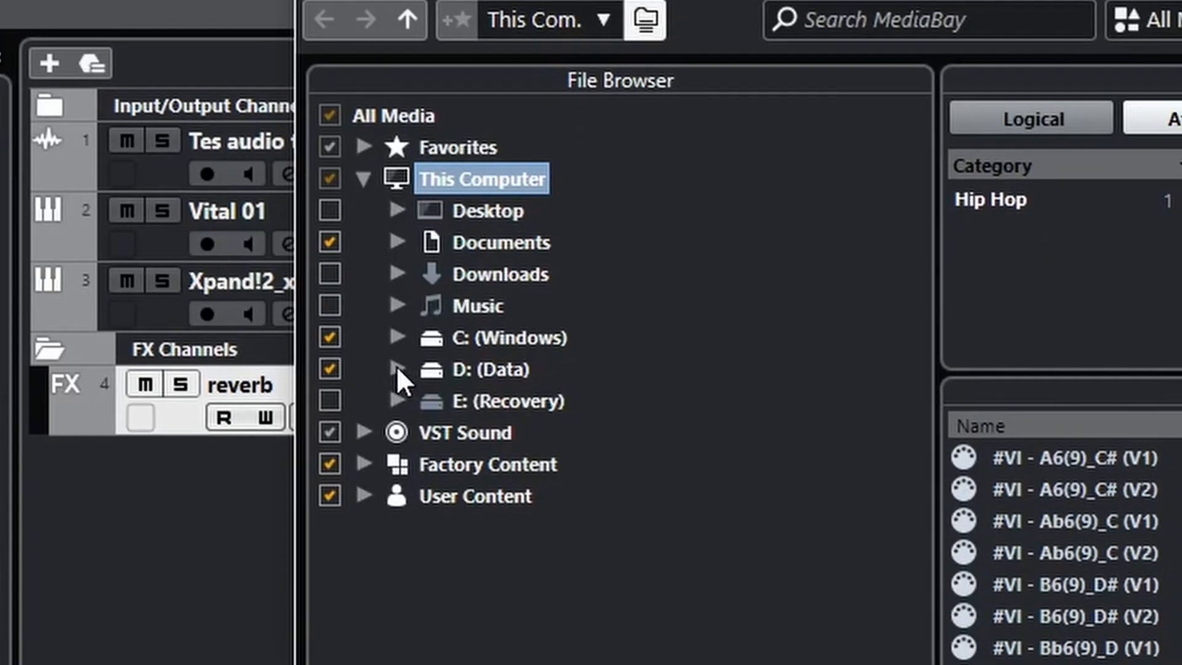
left_click(414, 439)
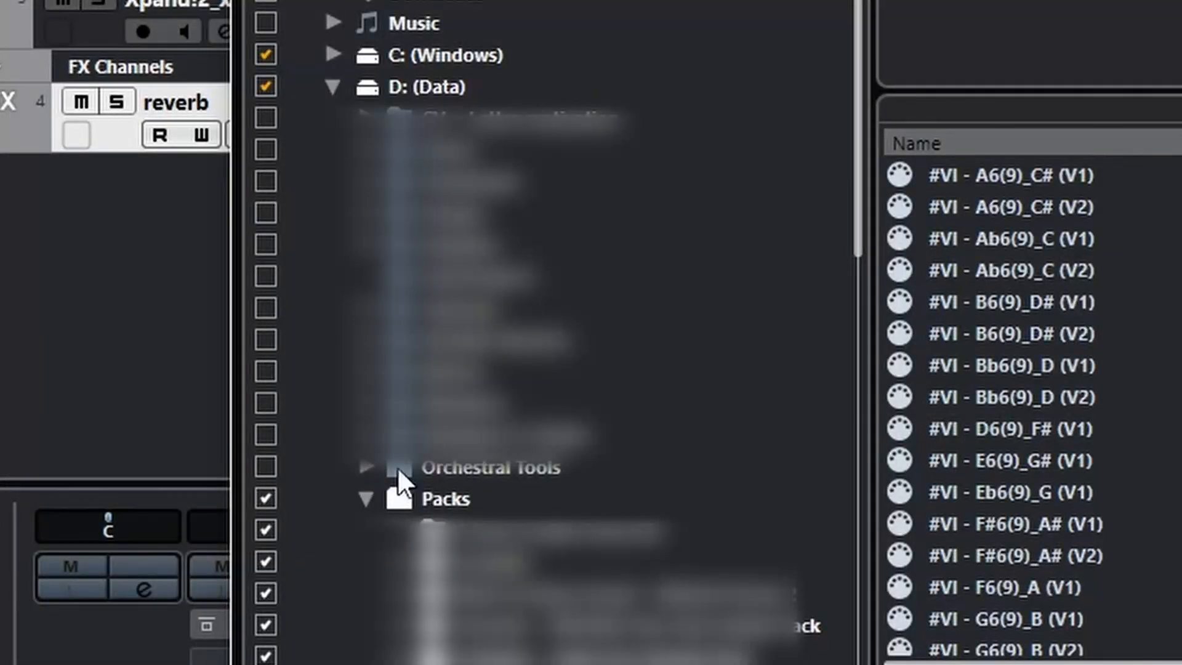
left_click(366, 498)
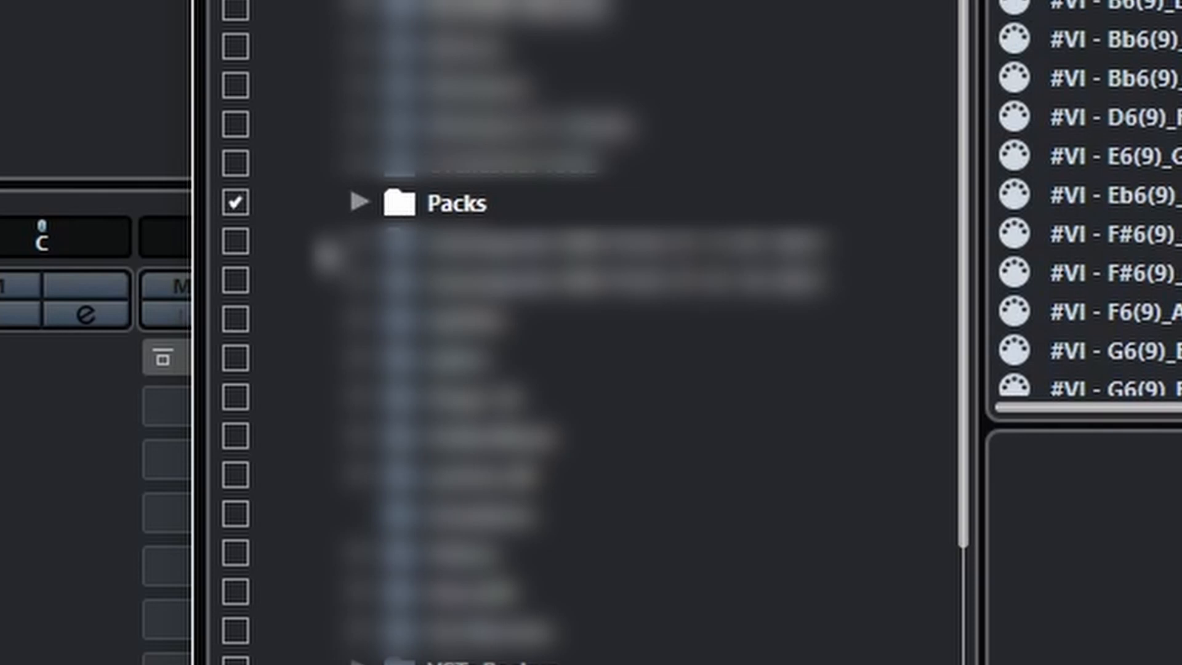
Step: Check the rescan option for the Packs folder and add the folder to the MediaBay favorites
right_click(419, 205)
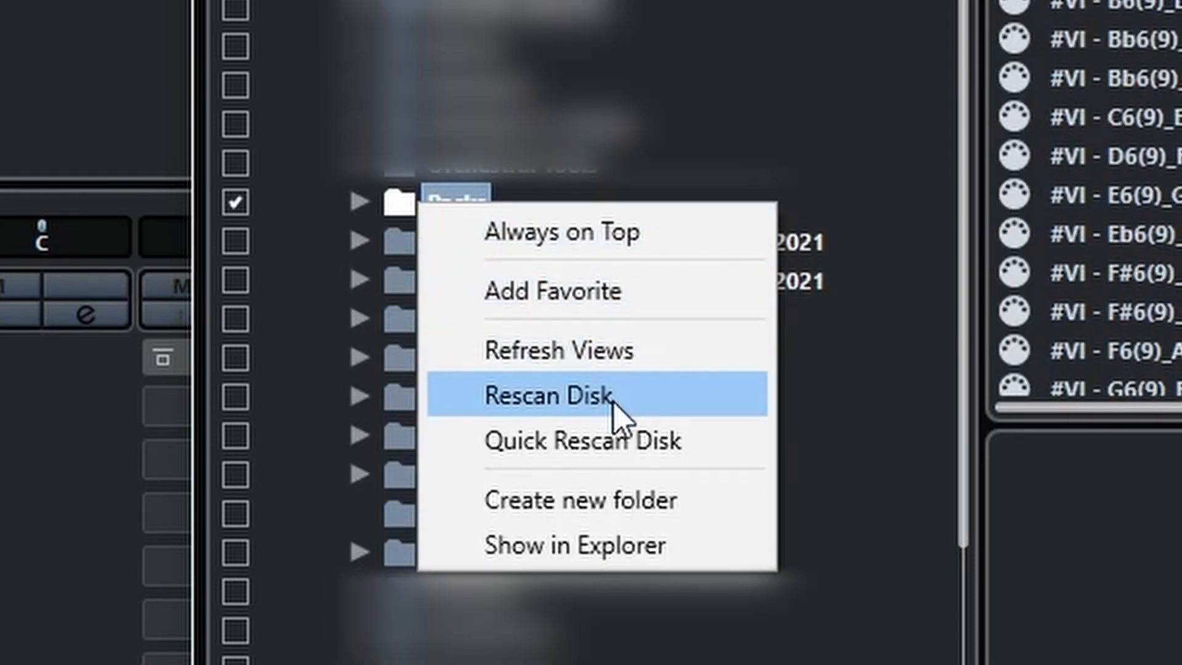
left_click(1029, 525)
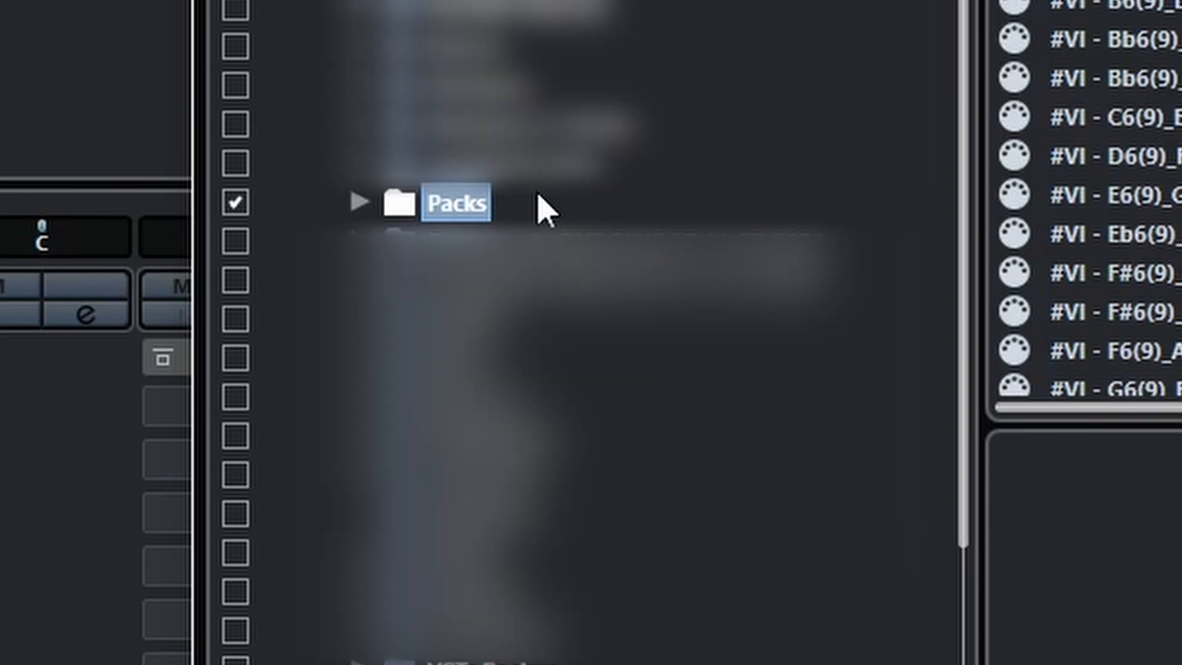
right_click(446, 194)
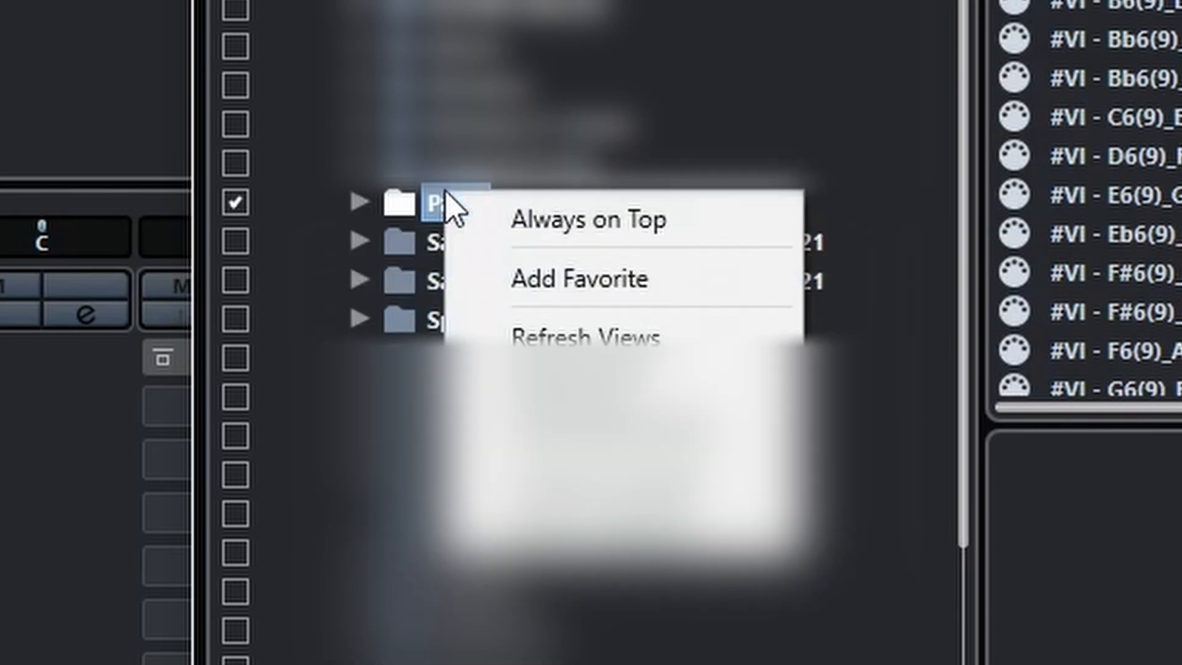
left_click(649, 295)
Step: Collapse This Computer and view the contents of the Packs folder under Favorites
left_click(126, 139)
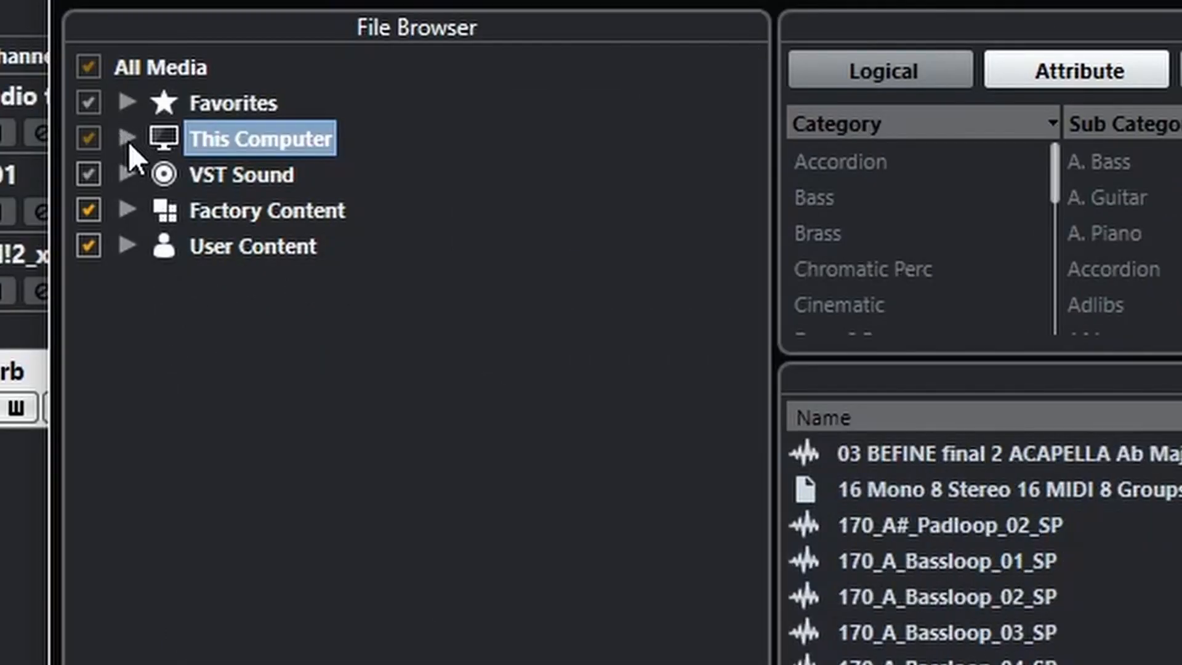
left_click(128, 105)
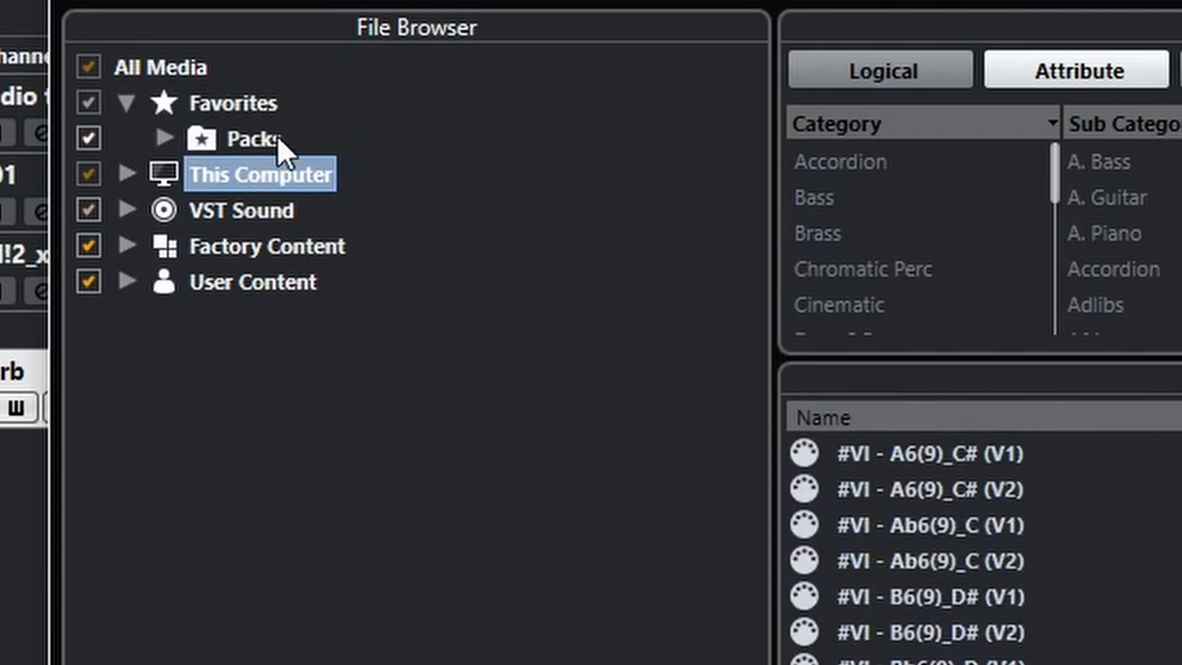
left_click(166, 133)
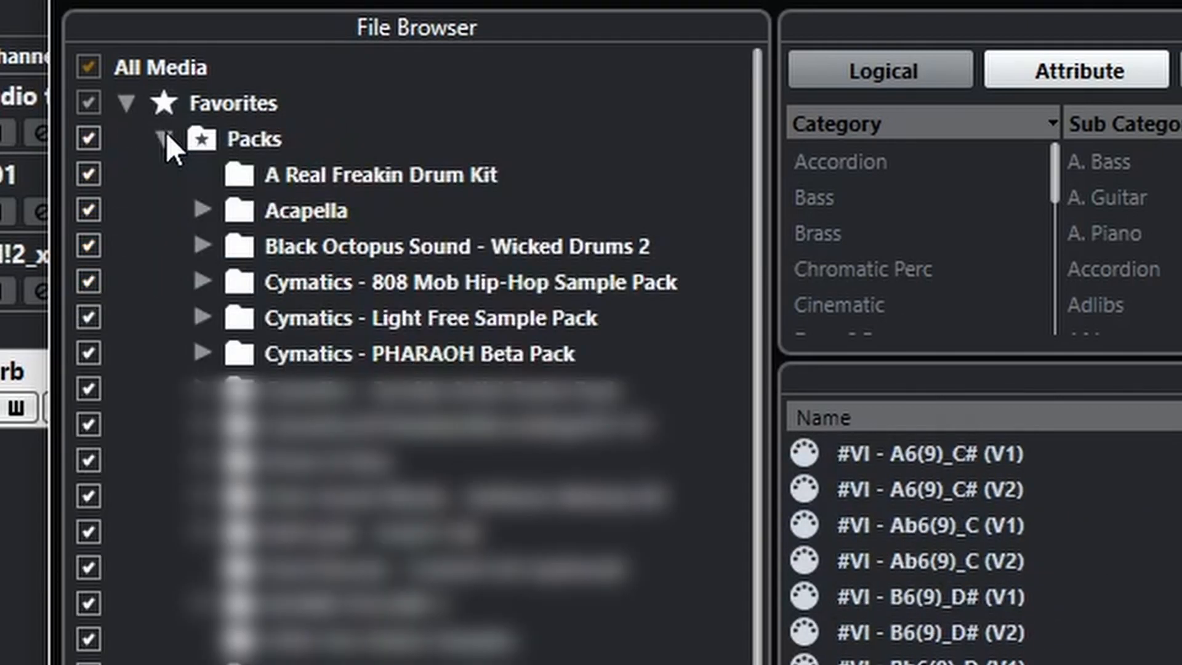
left_click(166, 132)
left_click(142, 104)
left_click(142, 102)
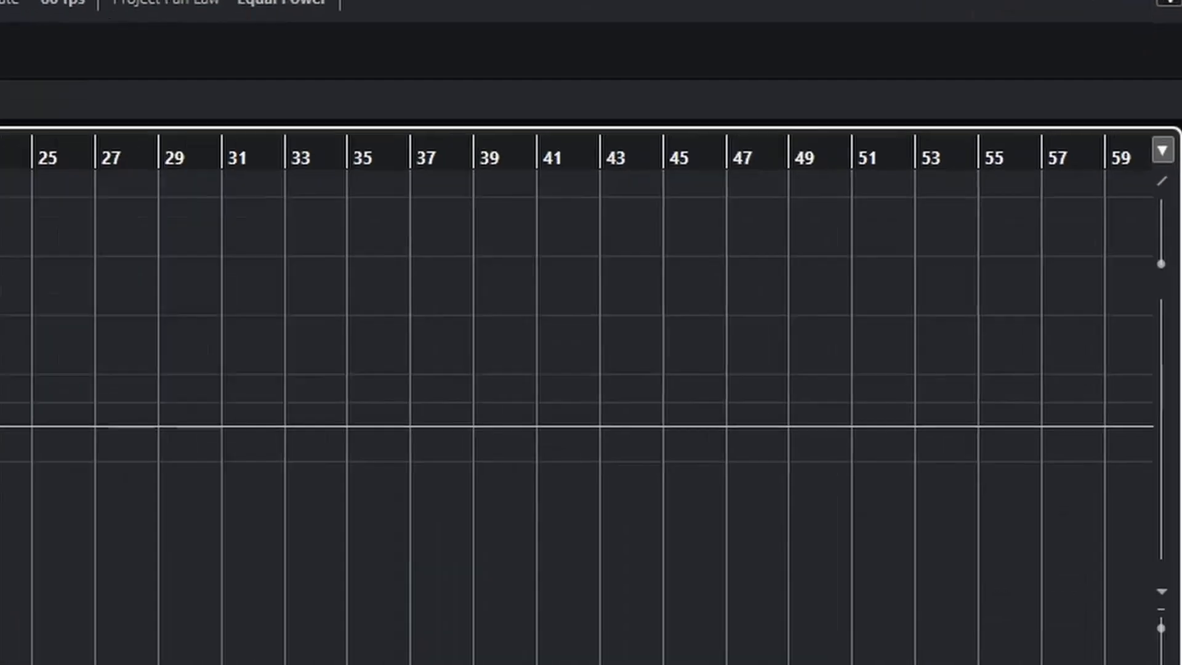
Step: Show the right zone, view the VSTi instrument rack, and open the File Browser in the Media section
left_click(1062, 1)
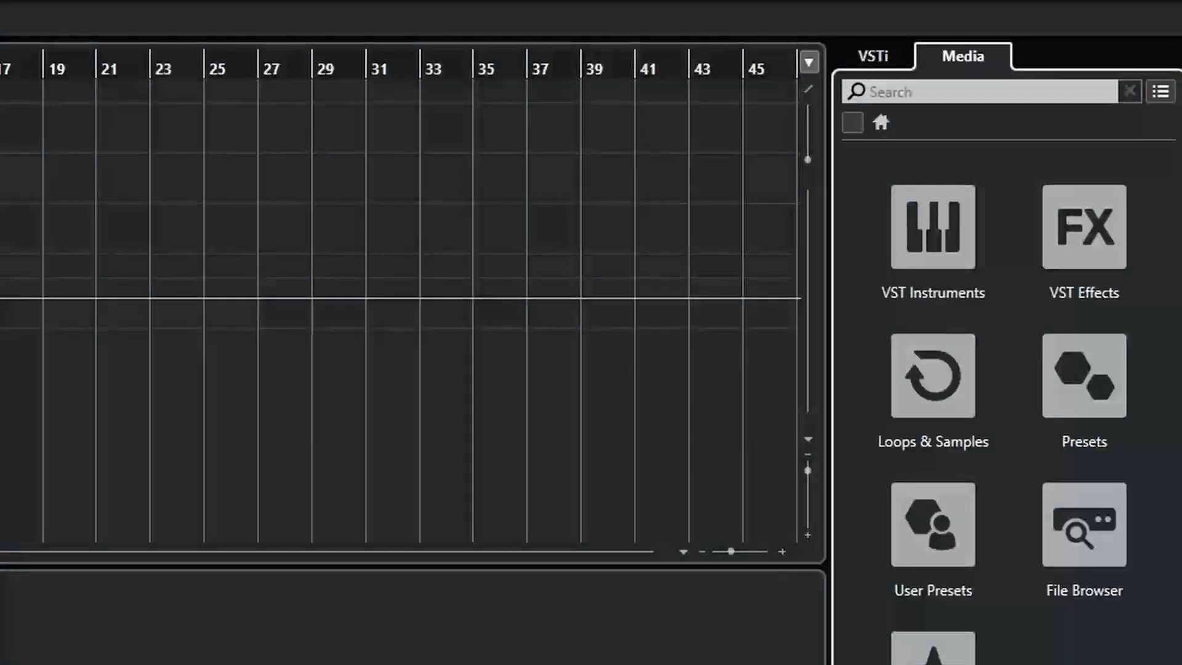
left_click(889, 48)
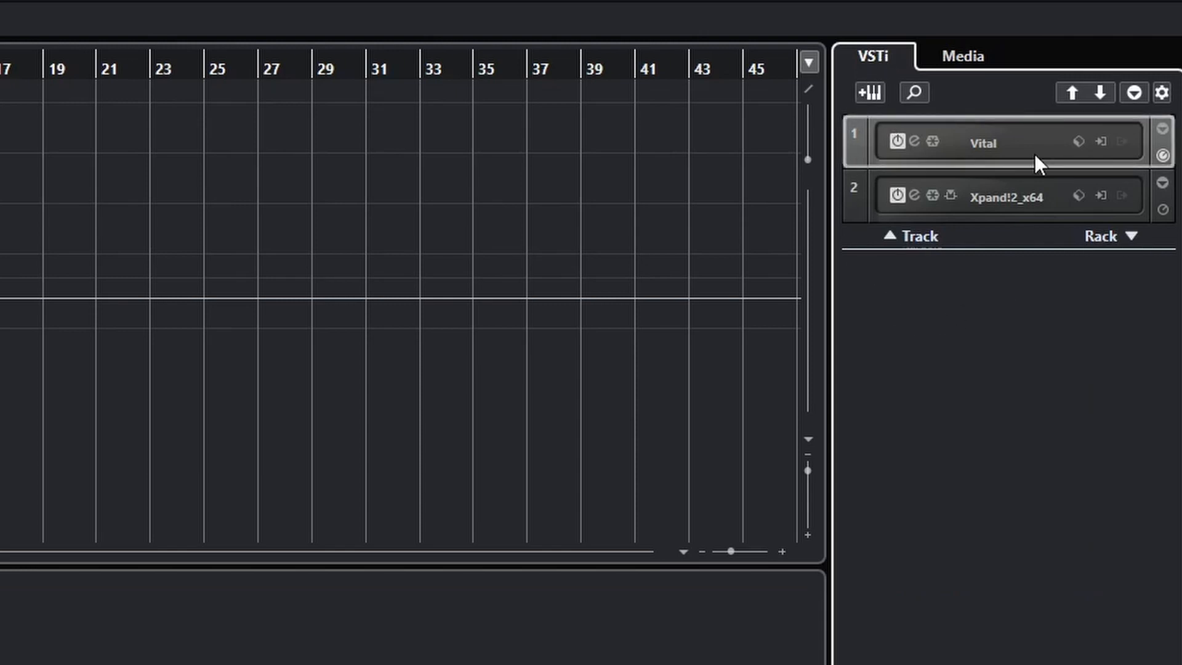
left_click(973, 53)
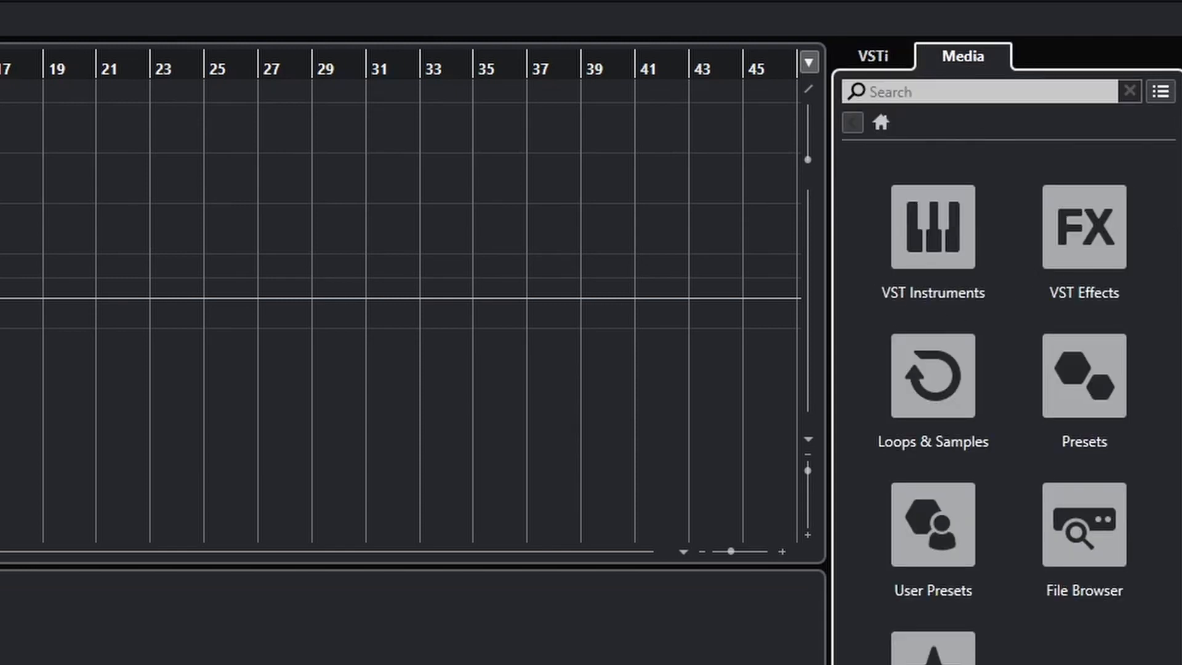
left_click(1114, 521)
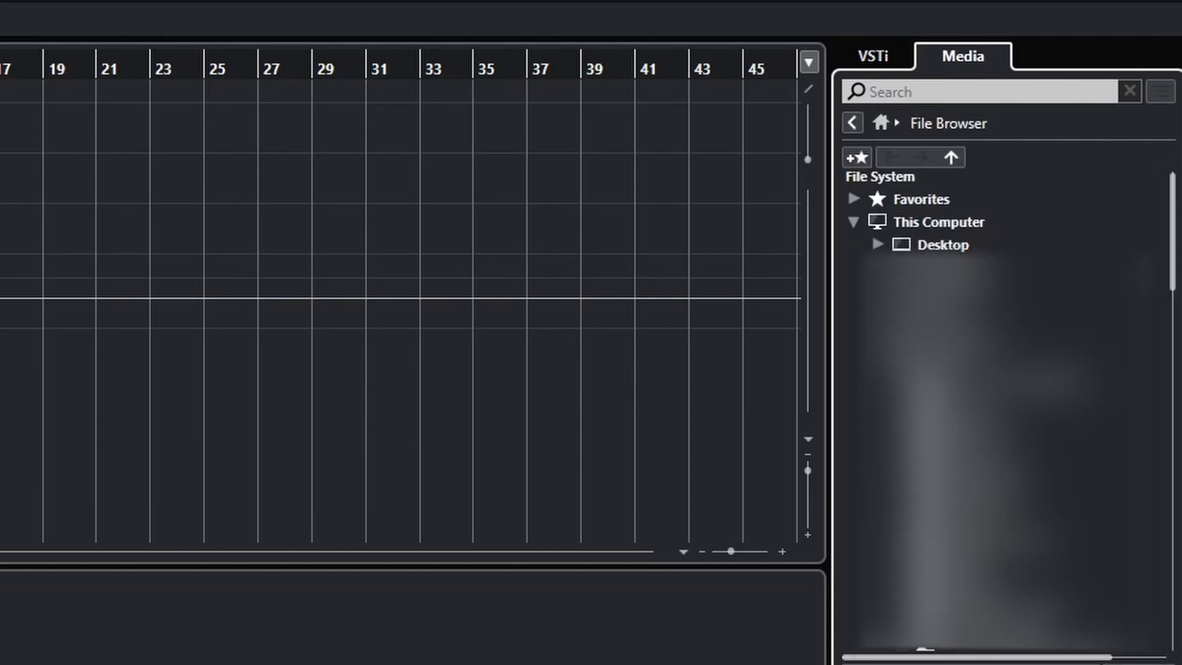
Step: Browse the sample packs and open the Loops folder of The Kit Plug Blxckout drum kit
scroll(1009, 411, "down", 16)
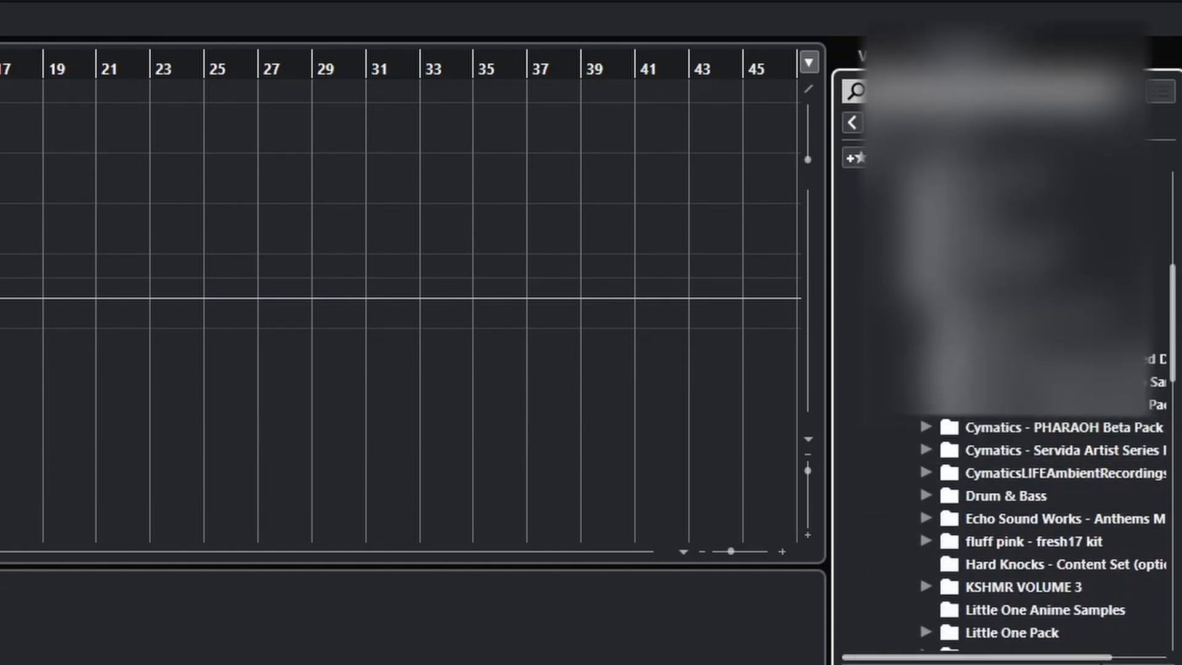
scroll(992, 368, "up", 3)
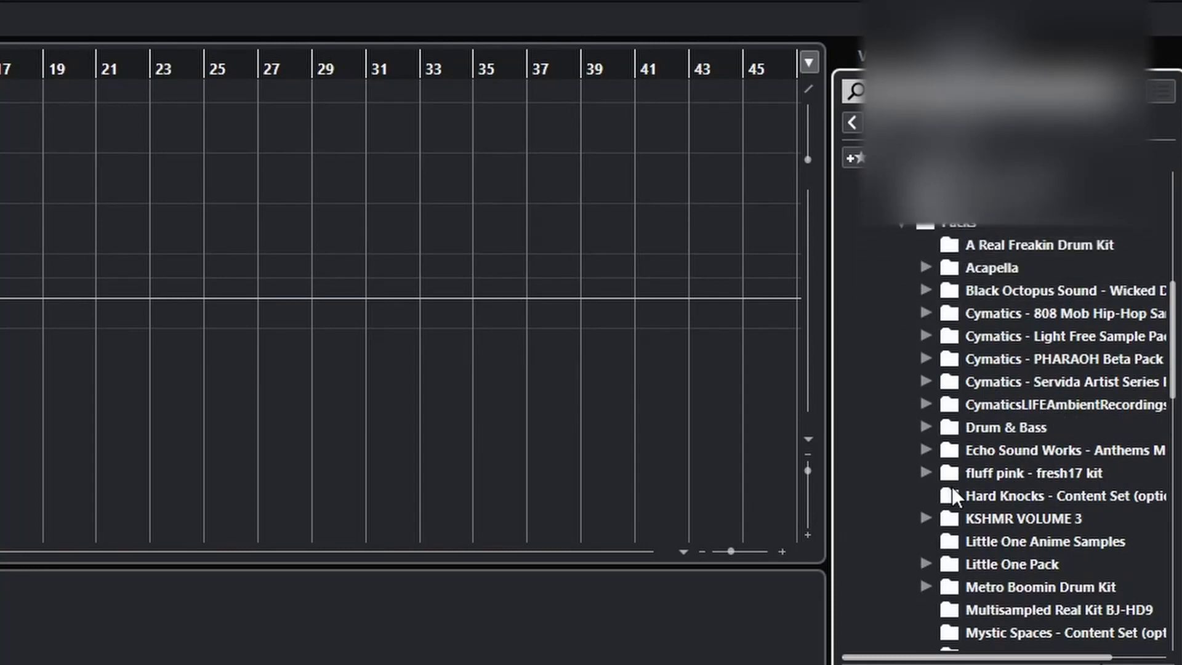
scroll(956, 486, "down", 20)
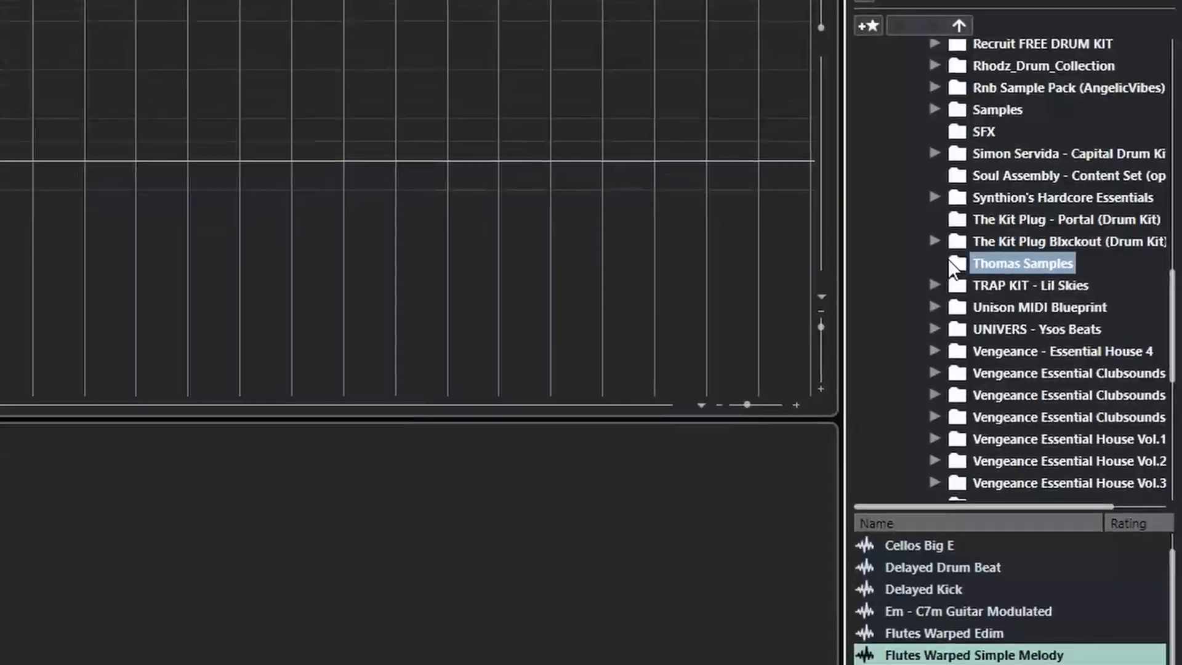
left_click(934, 241)
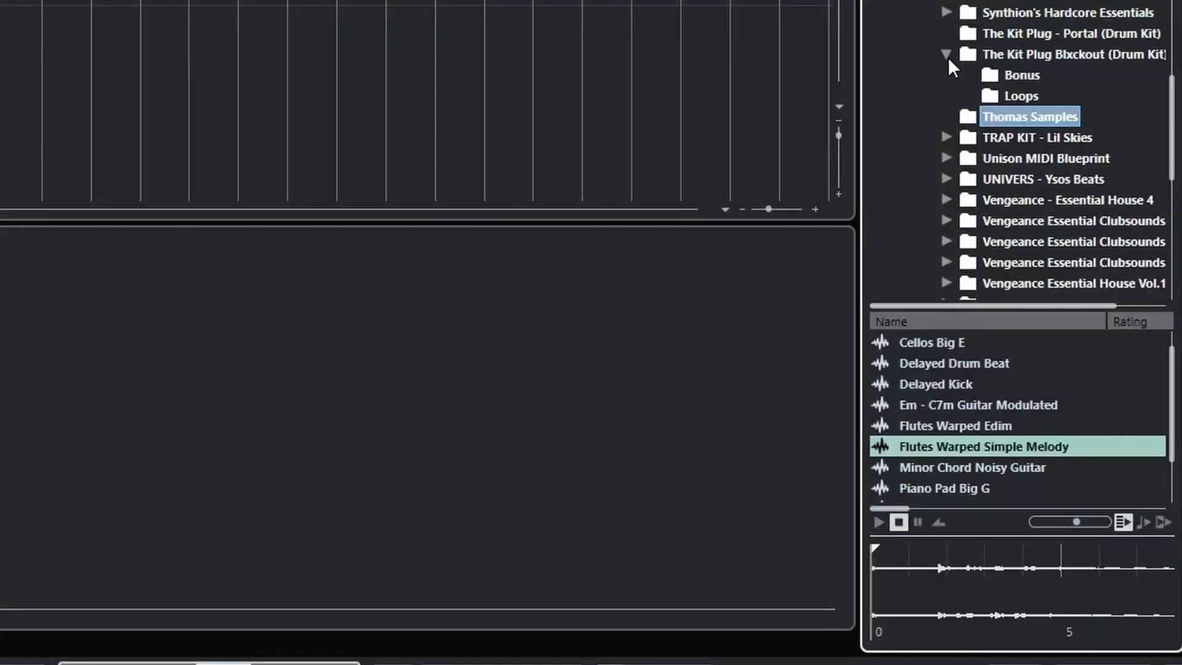
left_click(1022, 96)
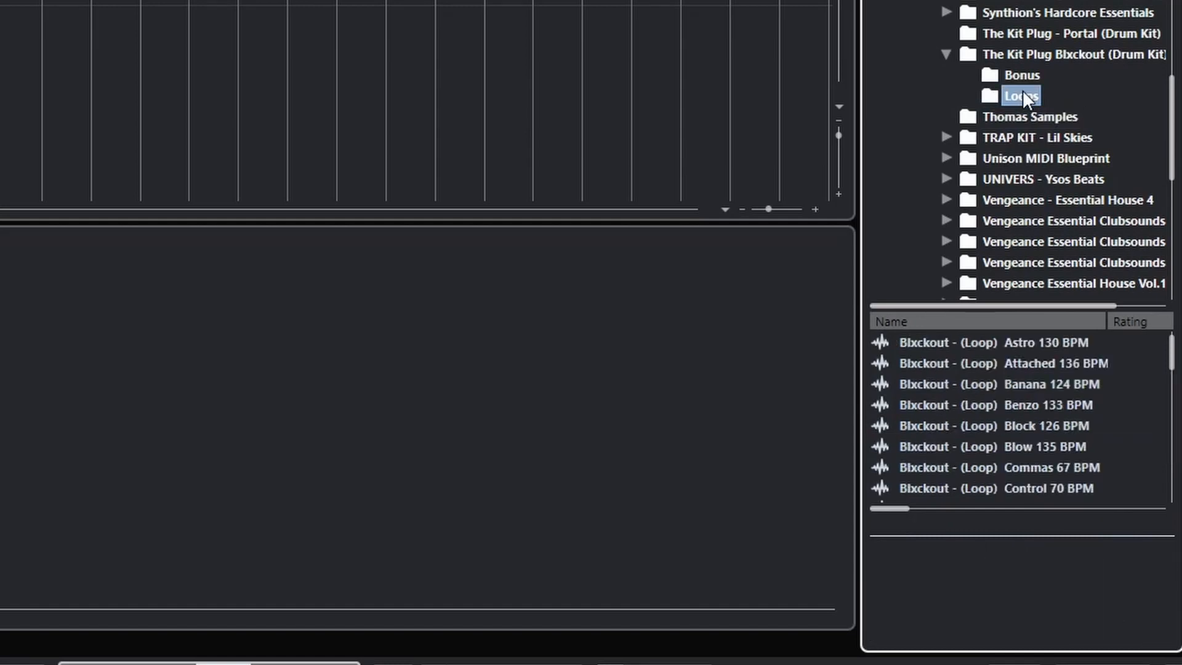
Step: Audition several Blxckout loops, including Banana 124 BPM and Control 70 BPM
left_click(987, 355)
left_click(989, 386)
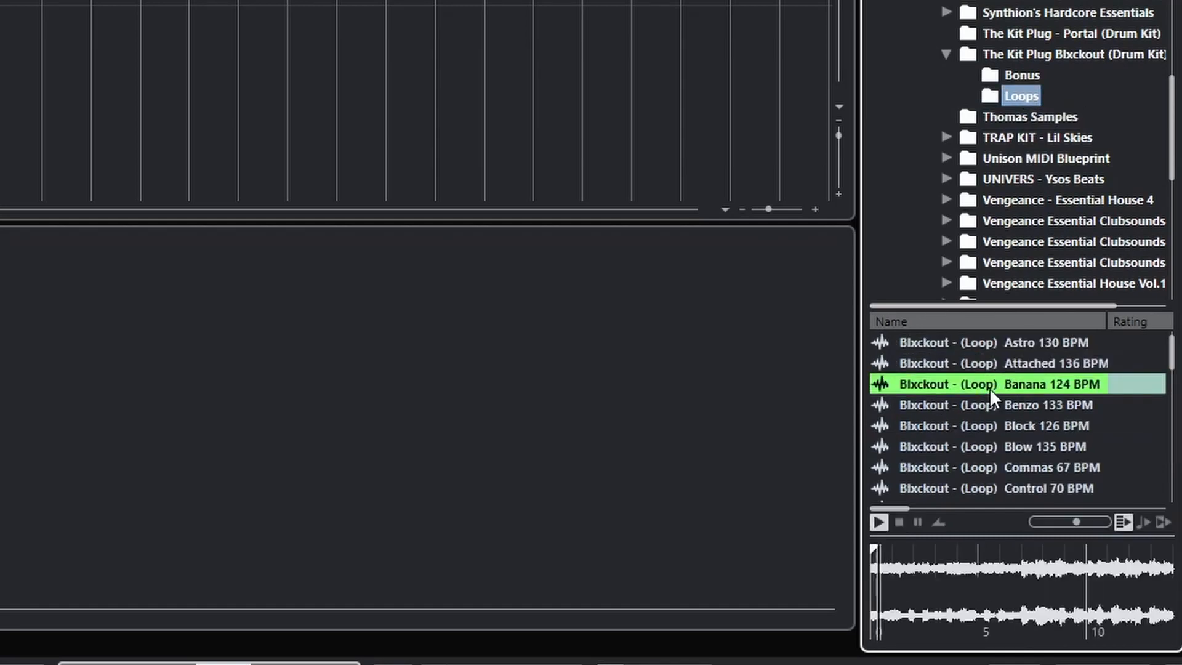
scroll(988, 393, "down", 2)
left_click(990, 408)
scroll(1059, 470, "down", 1)
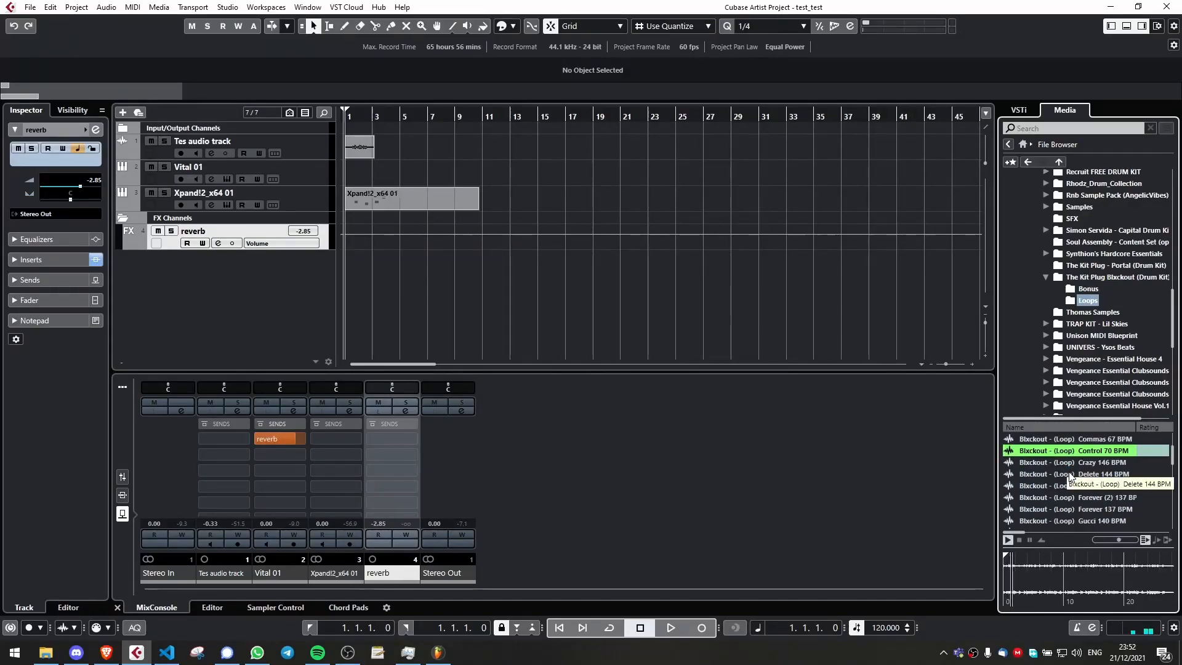
Step: Import the Blxckout Control 70 BPM loop onto a new audio track at bar 1, copying the file to the project folder
left_click_drag(1049, 455, 344, 264)
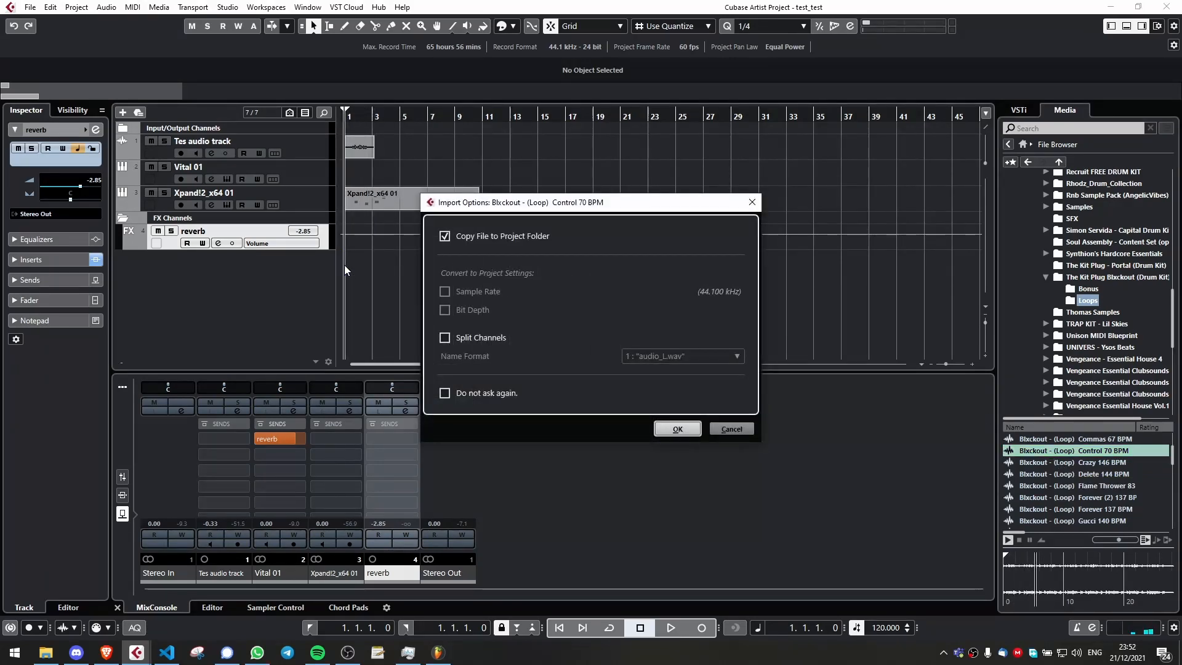
left_click(677, 427)
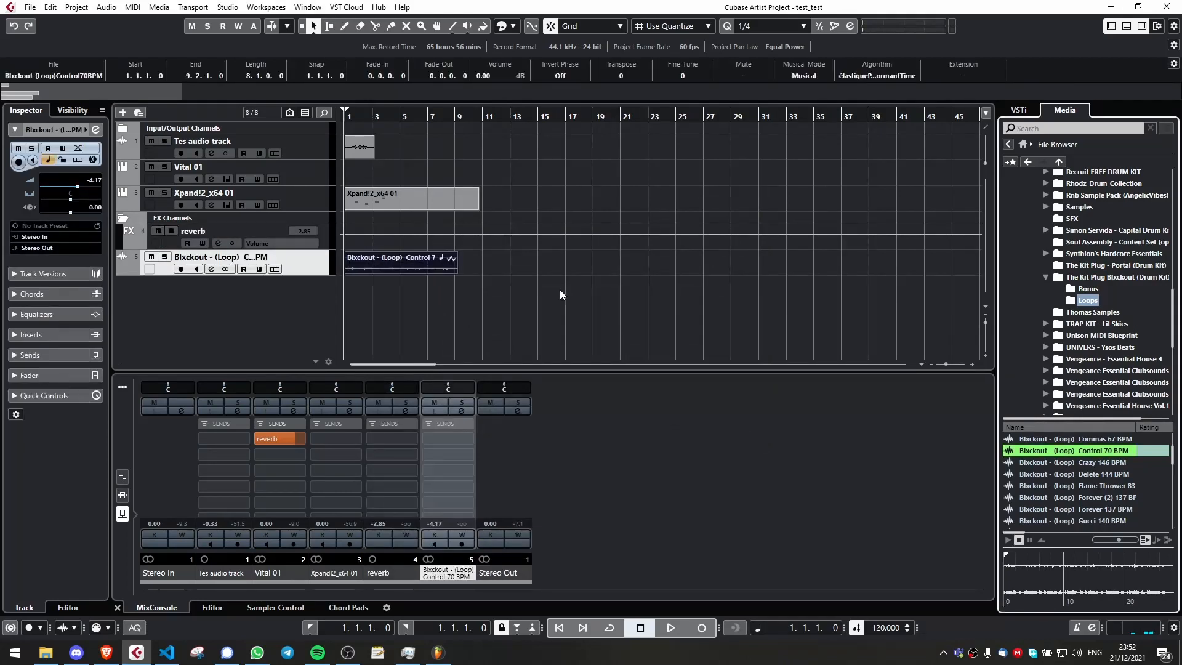
left_click(778, 461)
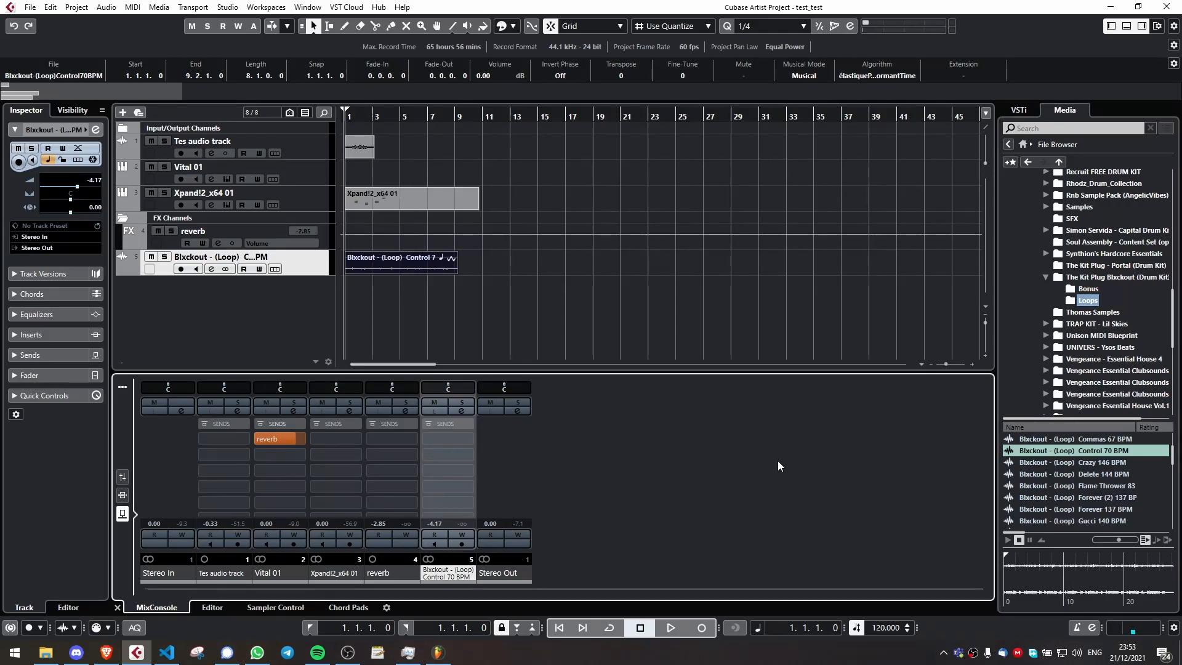
Step: Open the MediaBay, browse the Packs folder in the favorites, and rescan the Simon Servida - Capital Drum Kit [WAV] folder on disk
left_click(158, 7)
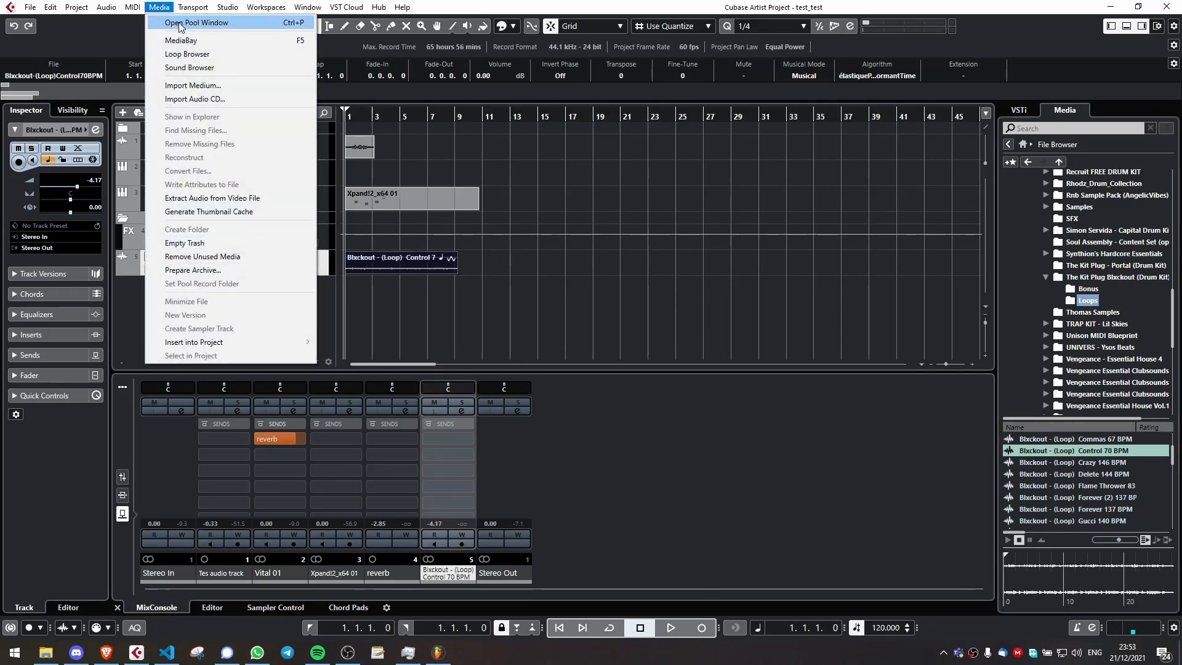
left_click(181, 40)
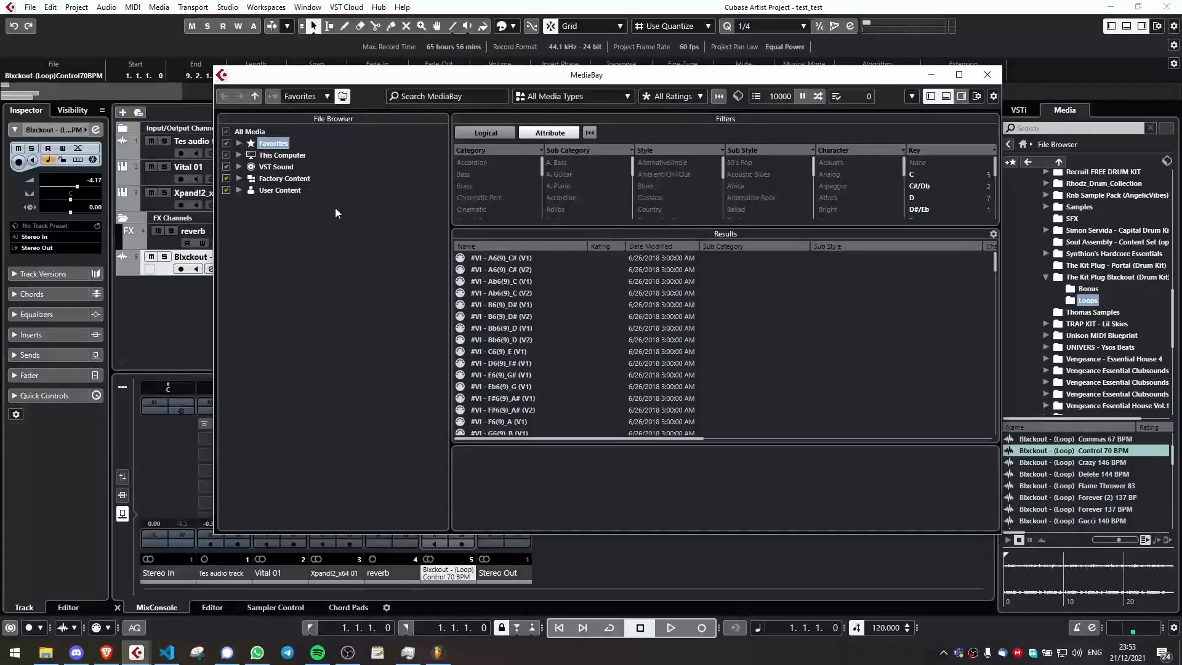
left_click(240, 142)
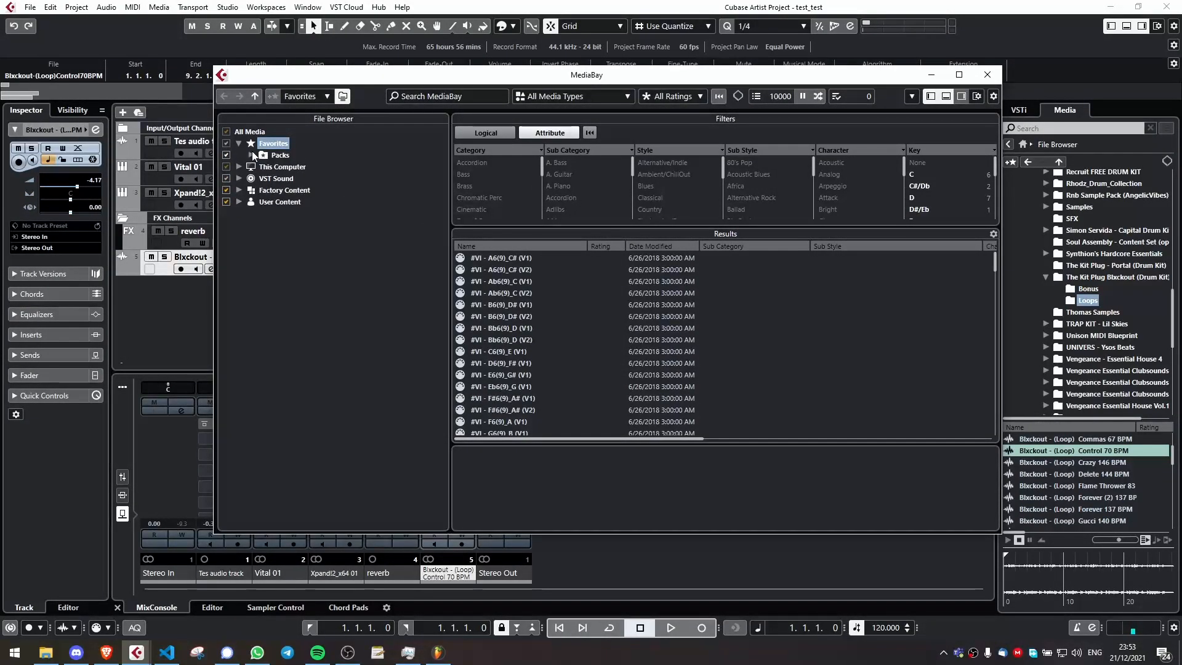
left_click(252, 155)
scroll(289, 378, "down", 2)
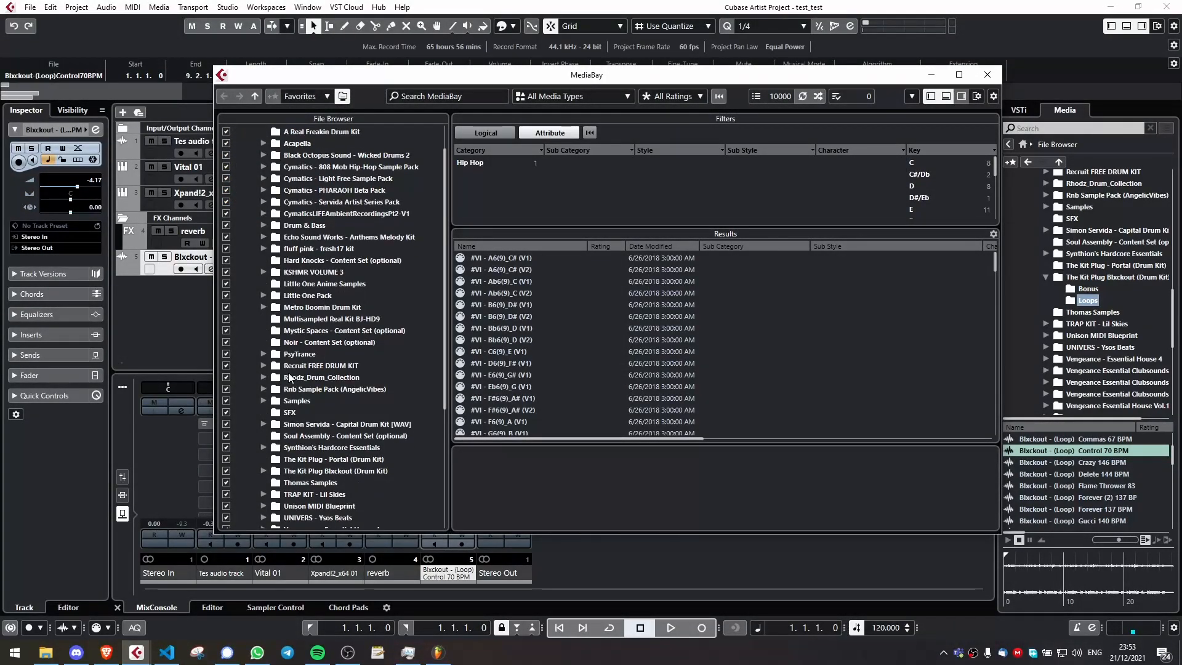
scroll(289, 378, "down", 2)
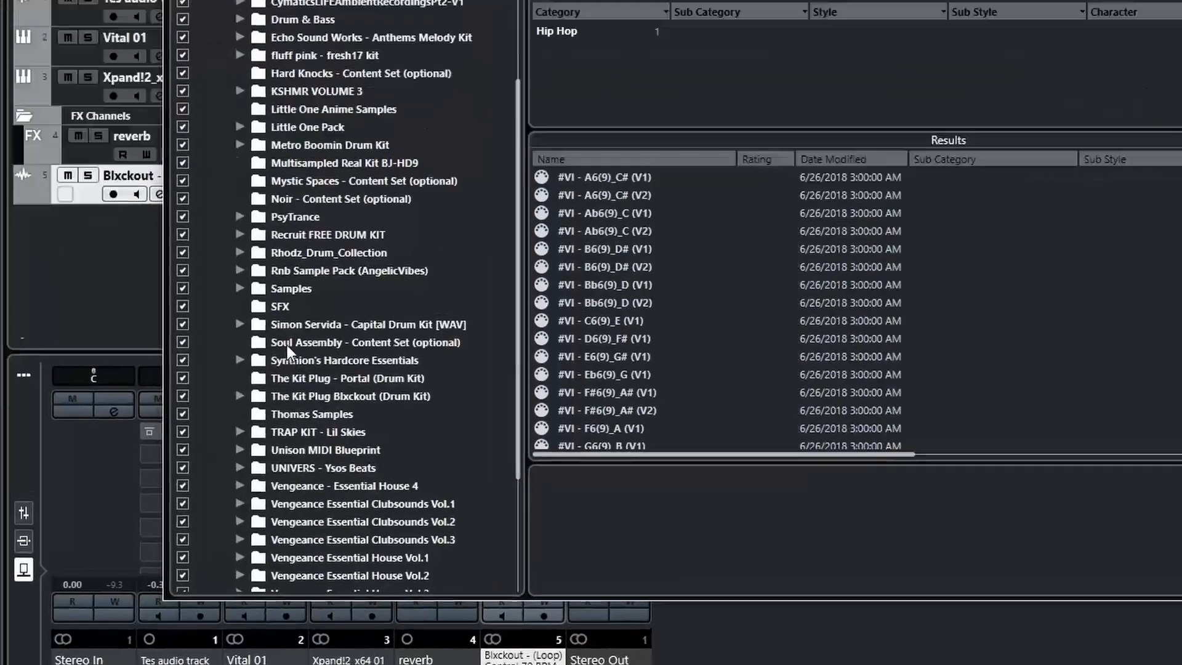
right_click(284, 321)
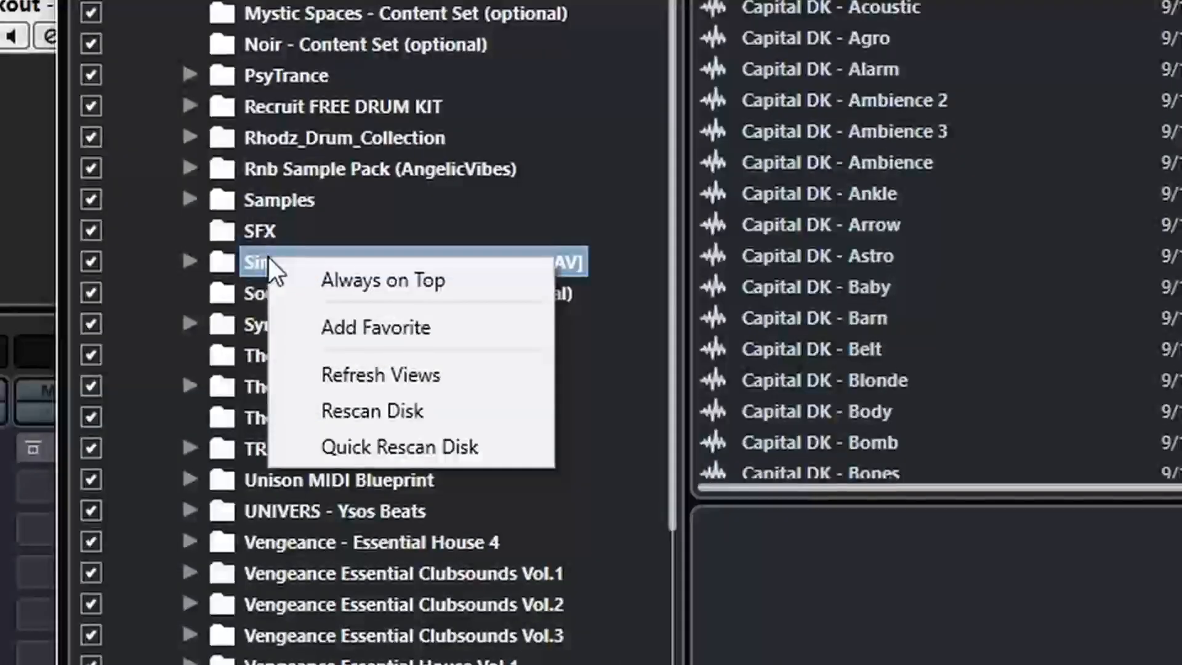
left_click(363, 408)
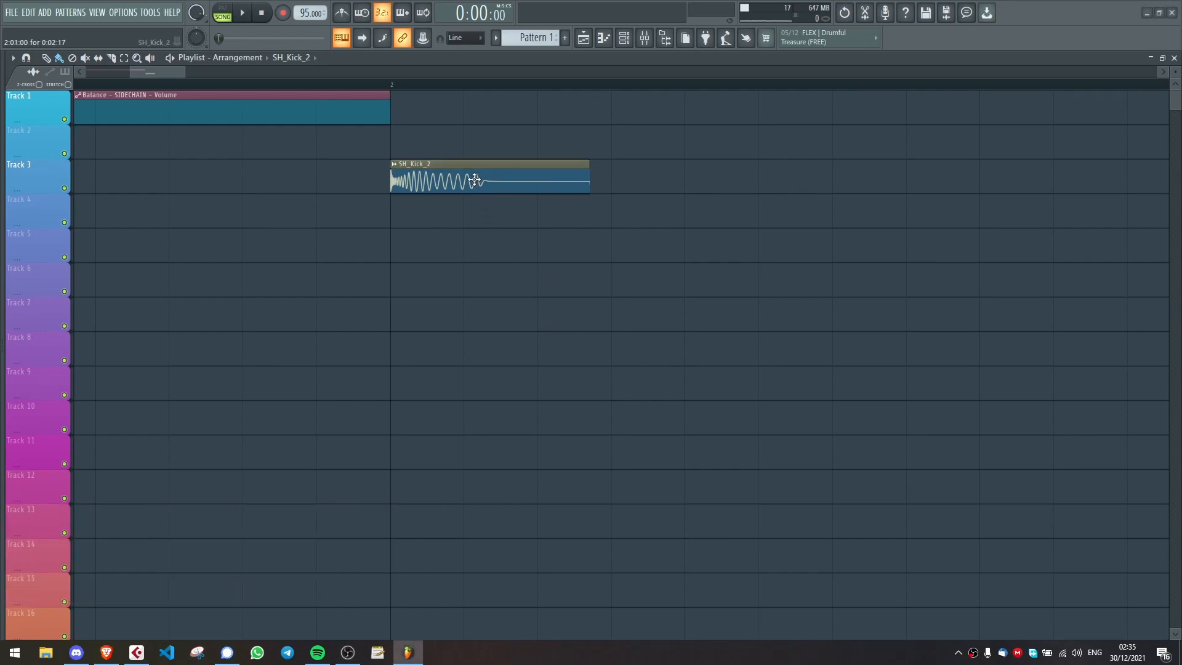
Step: Switch to FL Studio and reverse the SH_Kick_2 sample on Track 3 through its precomputed effects, closing the sample settings
double_click(434, 185)
left_click_drag(323, 176, 457, 234)
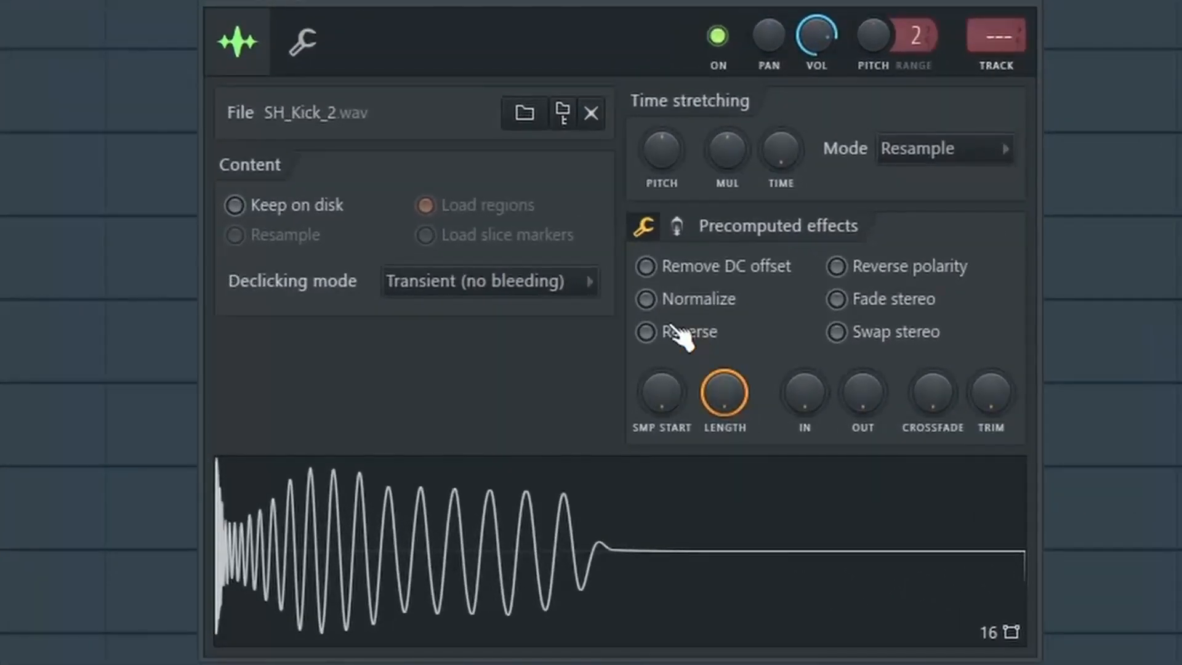
left_click(432, 374)
left_click(677, 335)
left_click(677, 336)
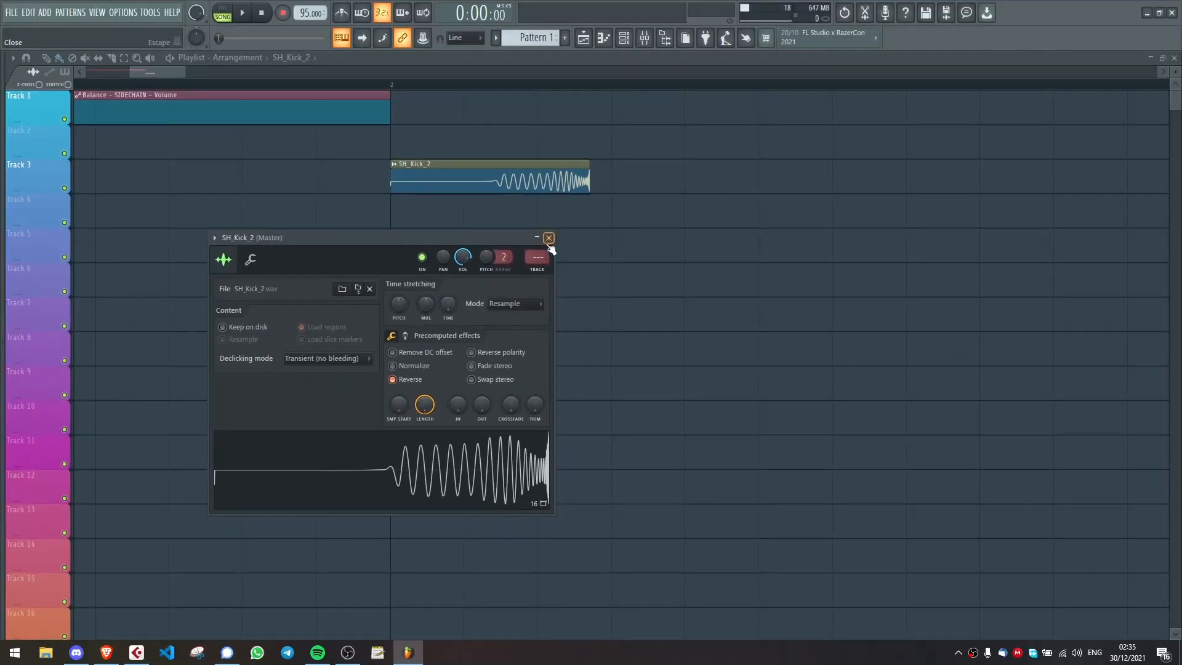
left_click(548, 238)
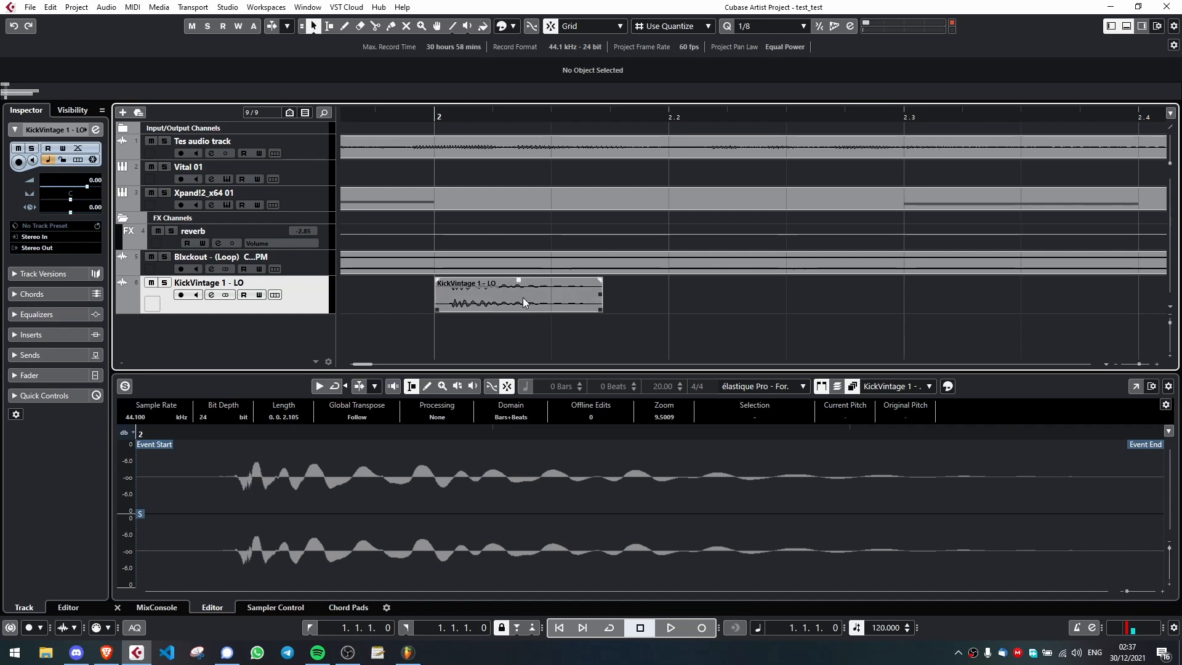
Step: Switch to Cubase and try to apply the Reverse process to the KickVintage 1 - LO clip from the Sample Editor's Process options
left_click(508, 290)
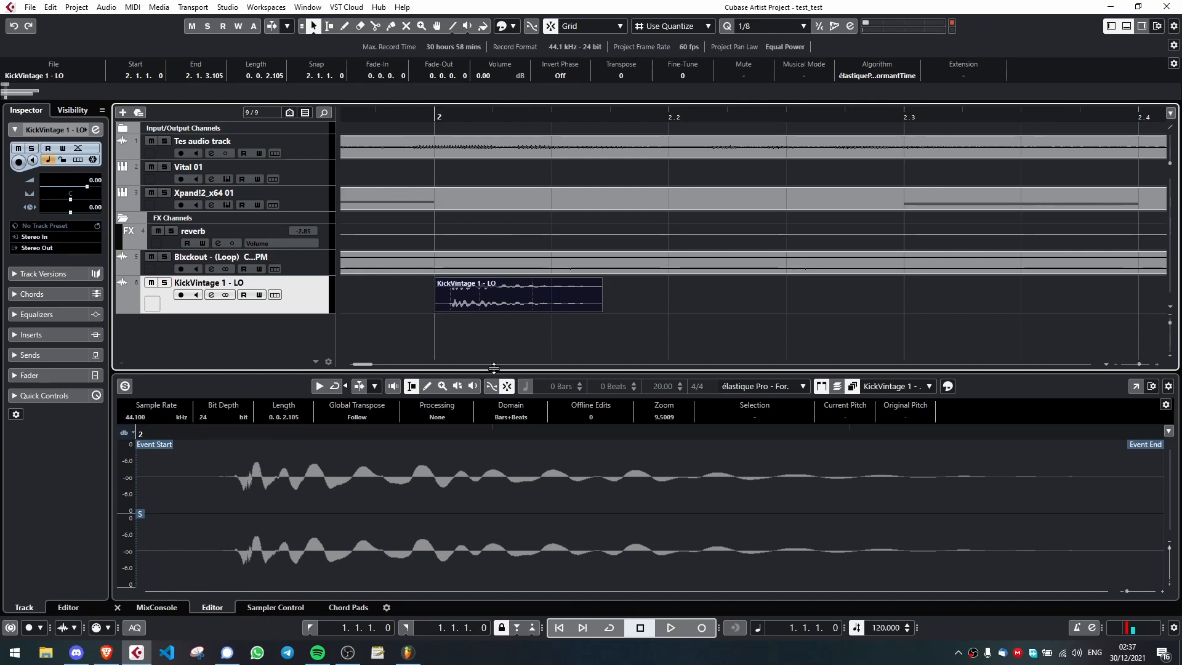
double_click(519, 299)
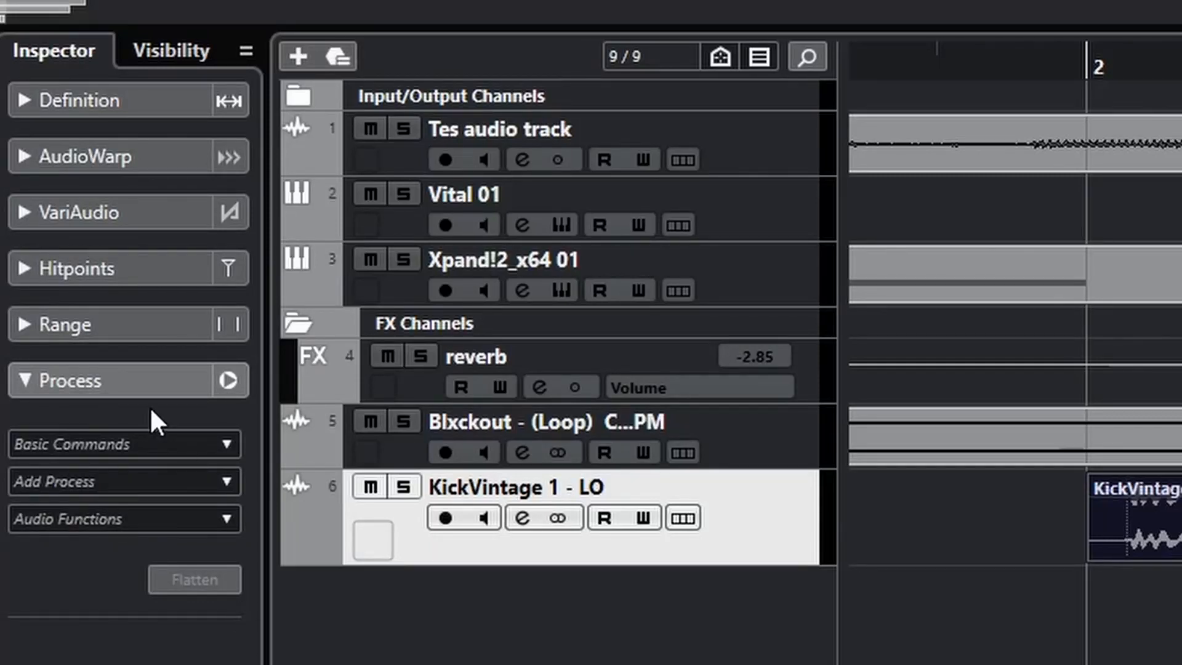
left_click(112, 378)
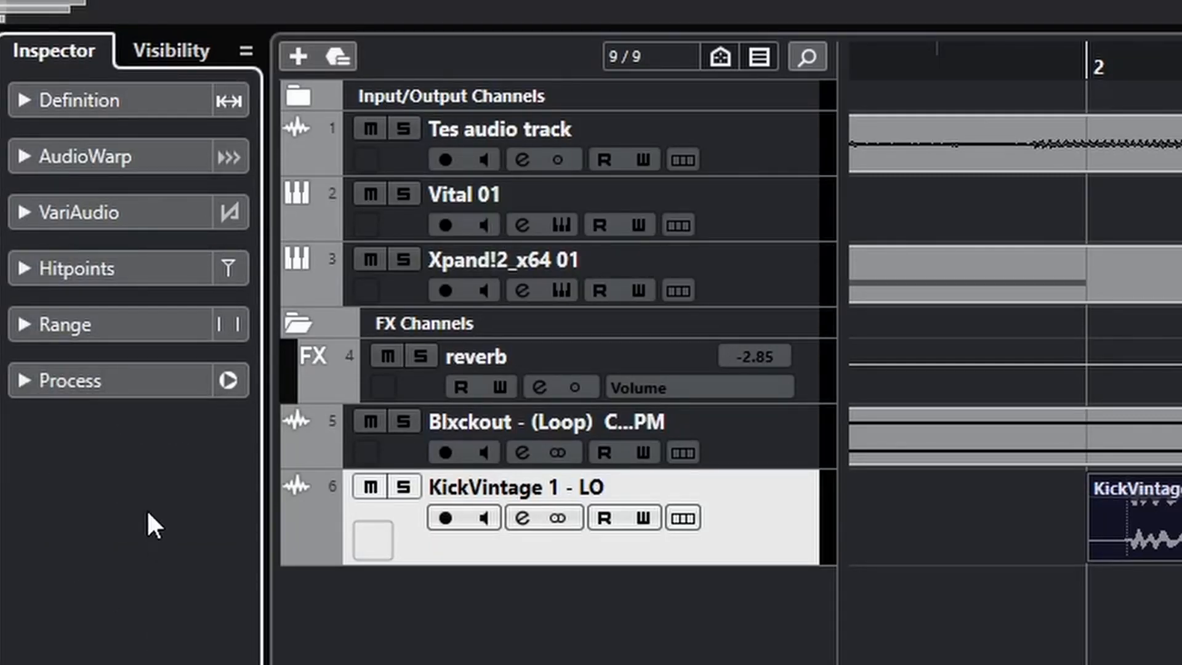
left_click(102, 378)
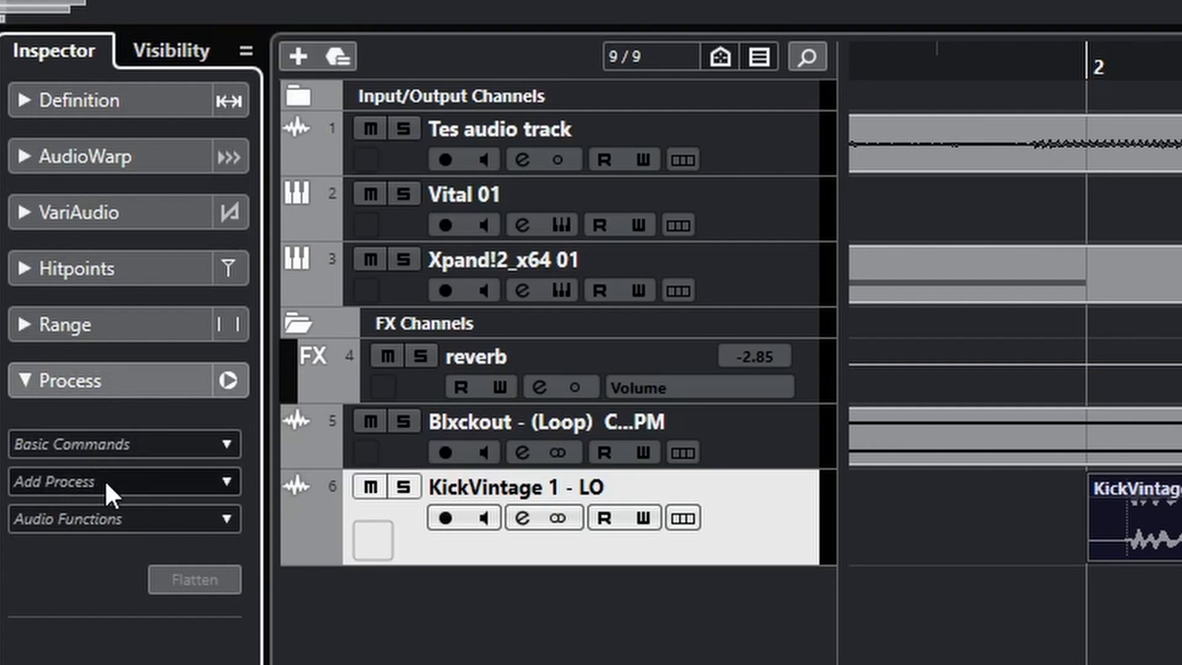
left_click(136, 479)
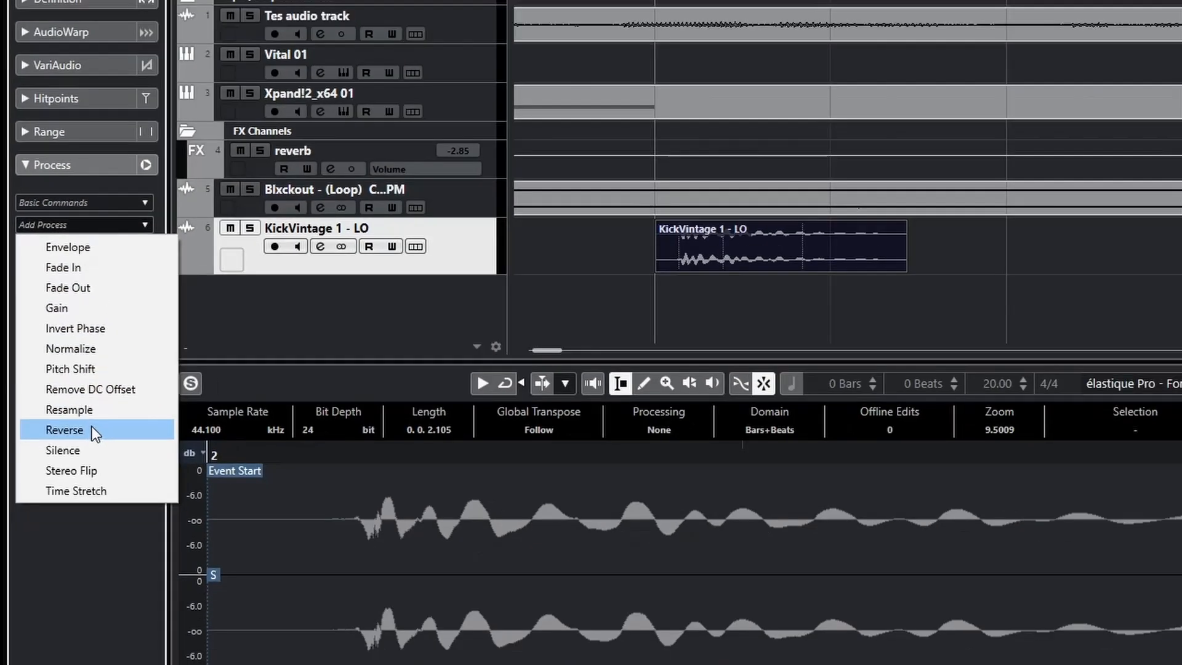
left_click(135, 483)
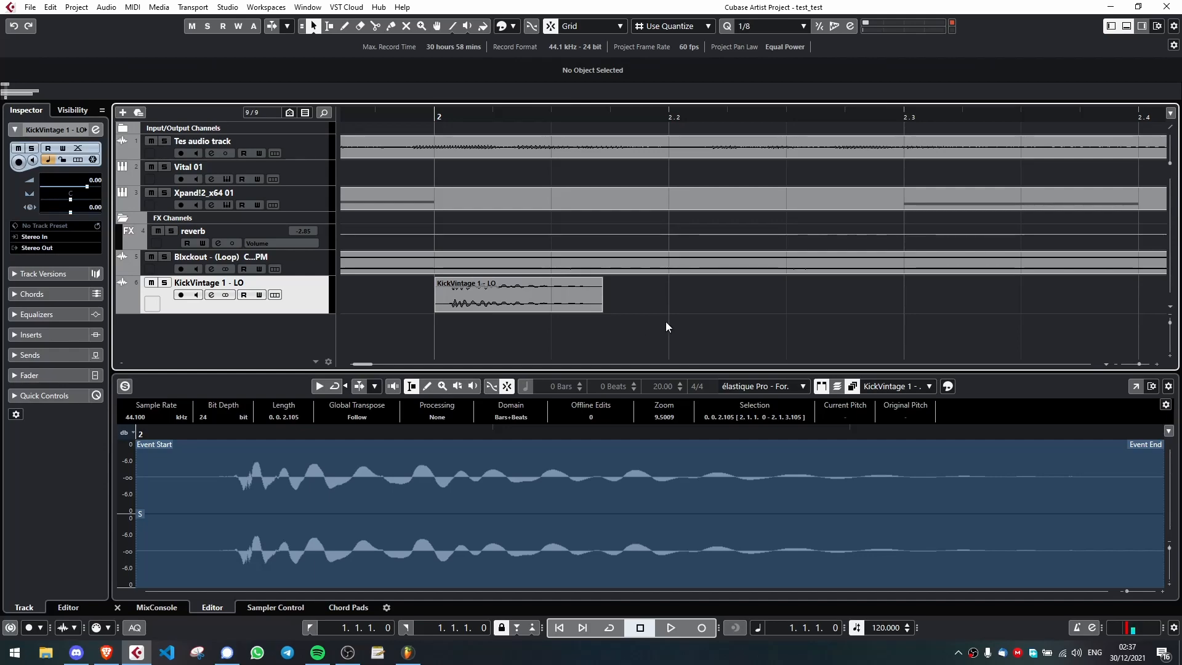
key("ctrl+z")
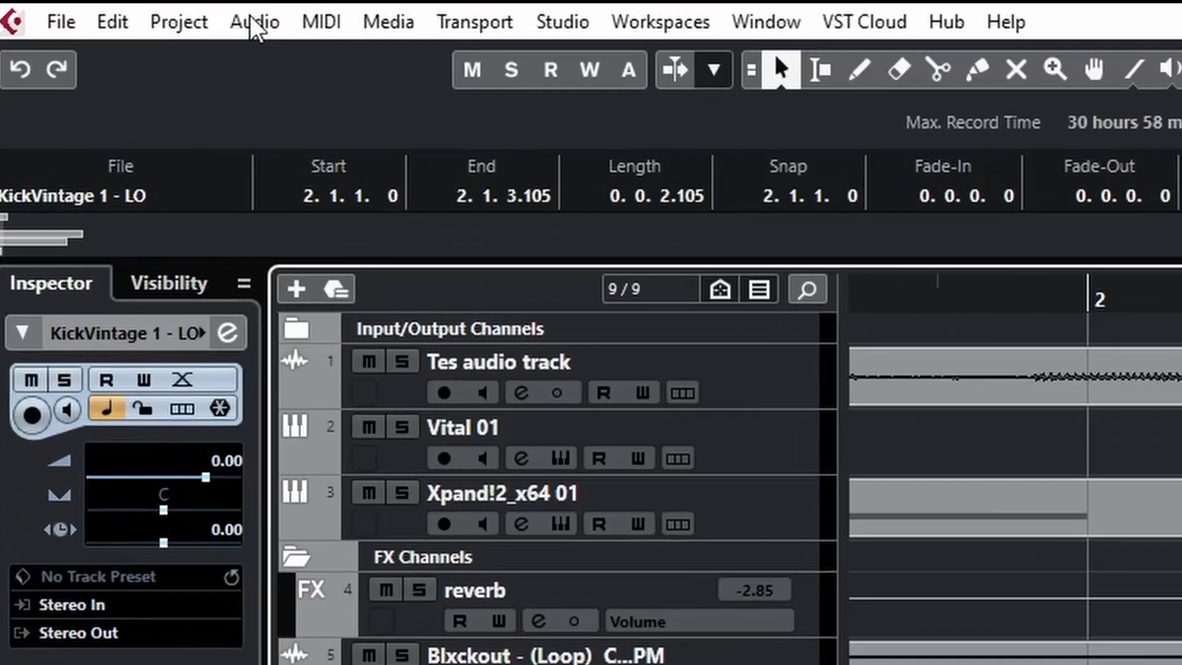
Step: Look up the Reverse command among the audio processes offered for the selected KickVintage 1 - LO clip
left_click(105, 6)
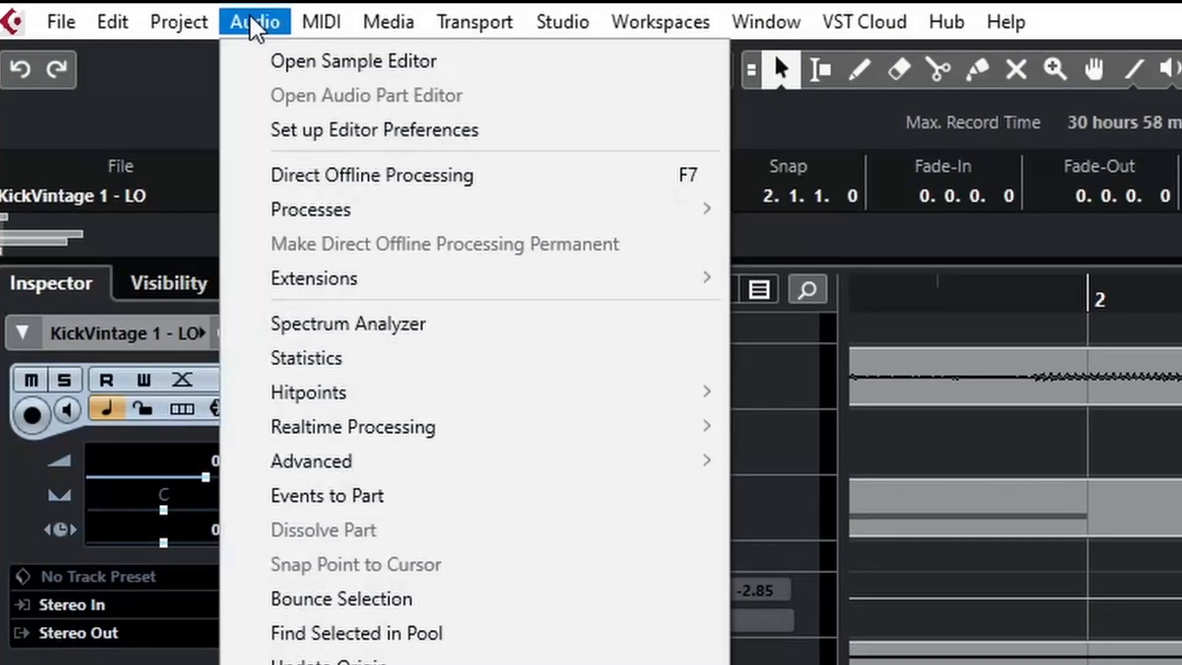
mouse_move(440, 212)
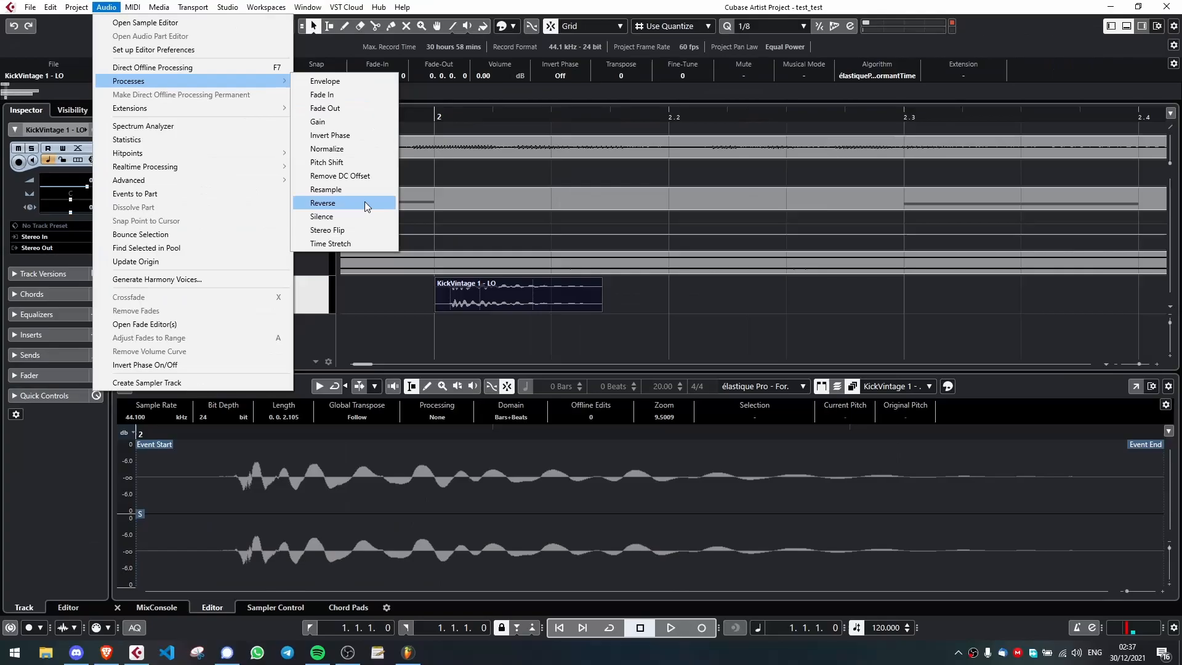
left_click(918, 556)
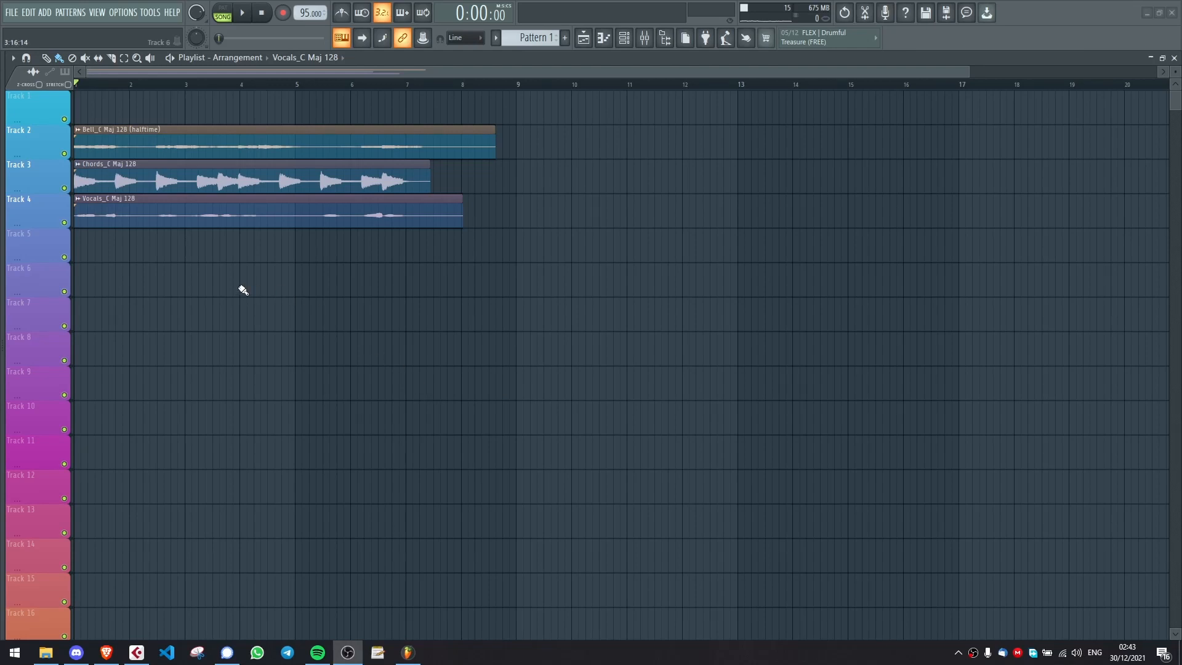
Step: Switch to FL Studio and mute and unmute playlist Tracks 2, 3 and 4, individually and all together
left_click(65, 153)
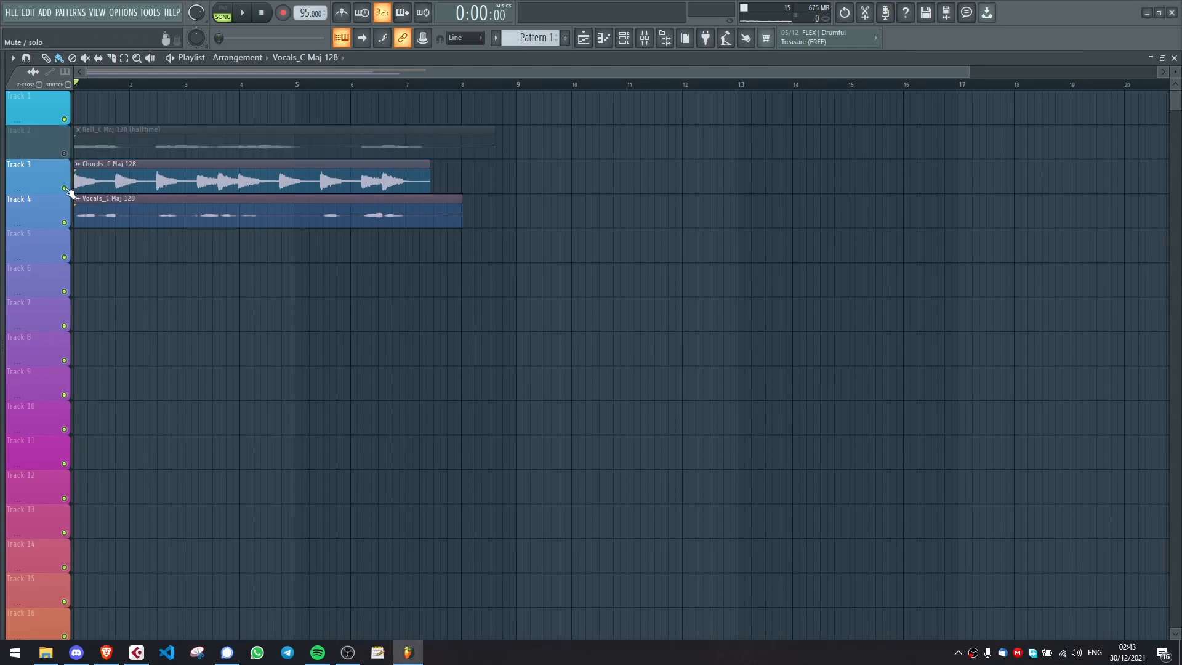
left_click(65, 188)
left_click(65, 188)
left_click(65, 153)
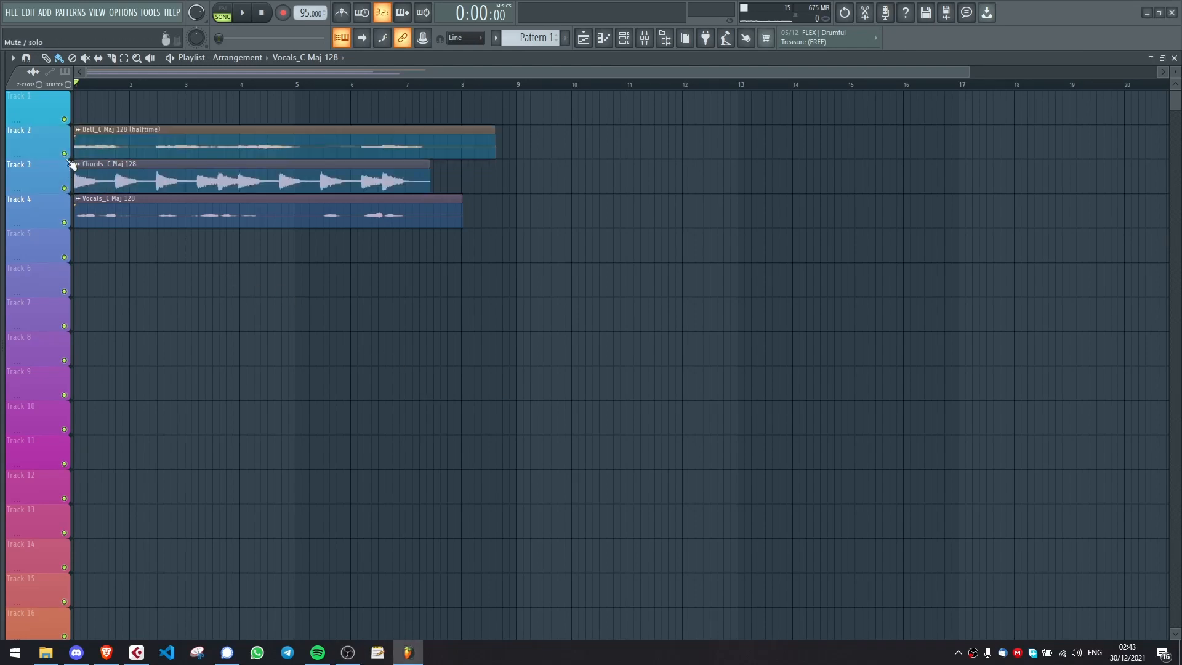
left_click(64, 153)
left_click(64, 188)
left_click(64, 222)
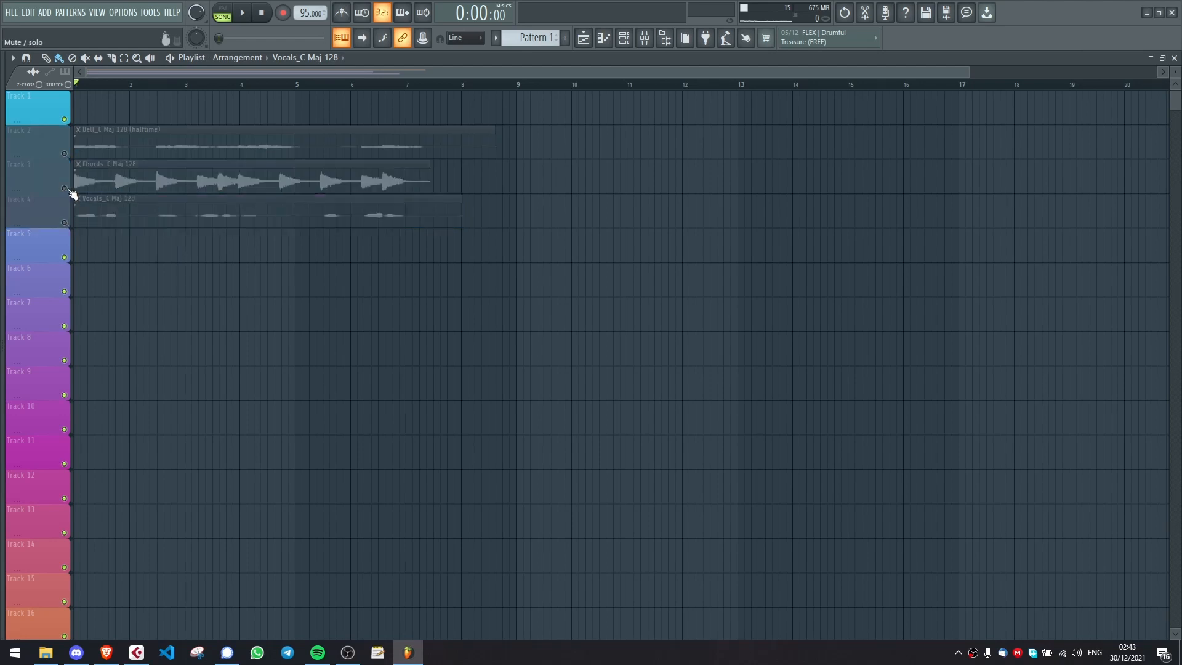
left_click(65, 187)
left_click(65, 222)
left_click(65, 153)
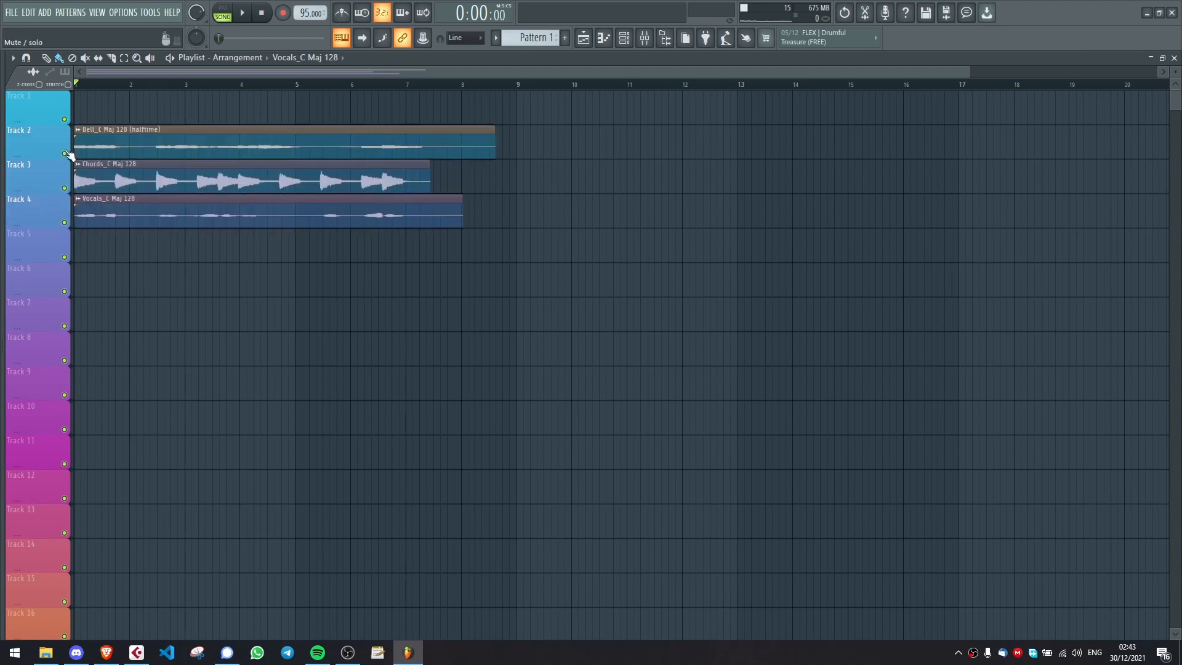
Step: Solo Tracks 2, 3 and 4 one at a time in the playlist, and clear the solo on Track 3
right_click(65, 187)
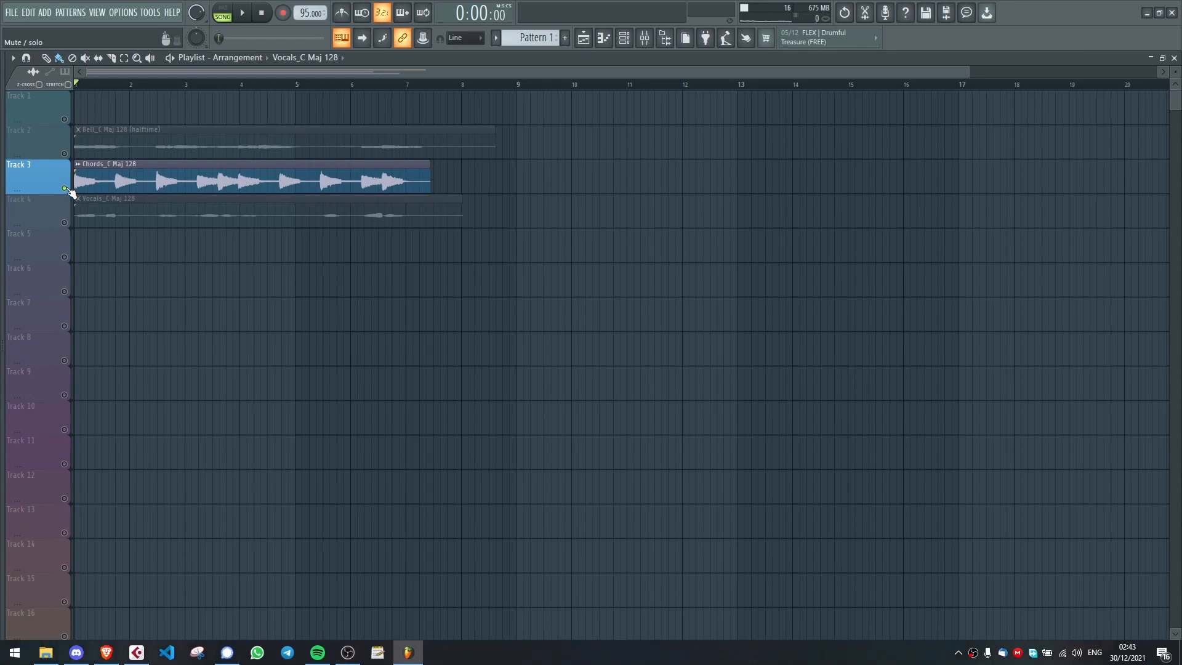
right_click(64, 222)
right_click(65, 154)
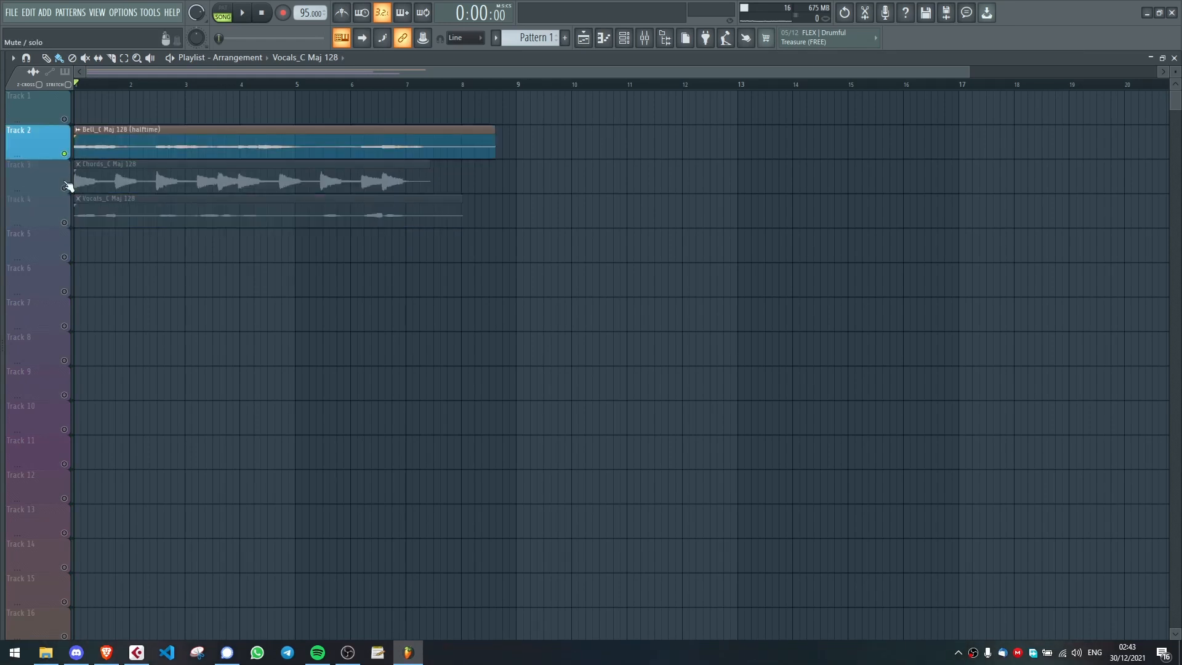
right_click(65, 188)
right_click(65, 223)
right_click(64, 187)
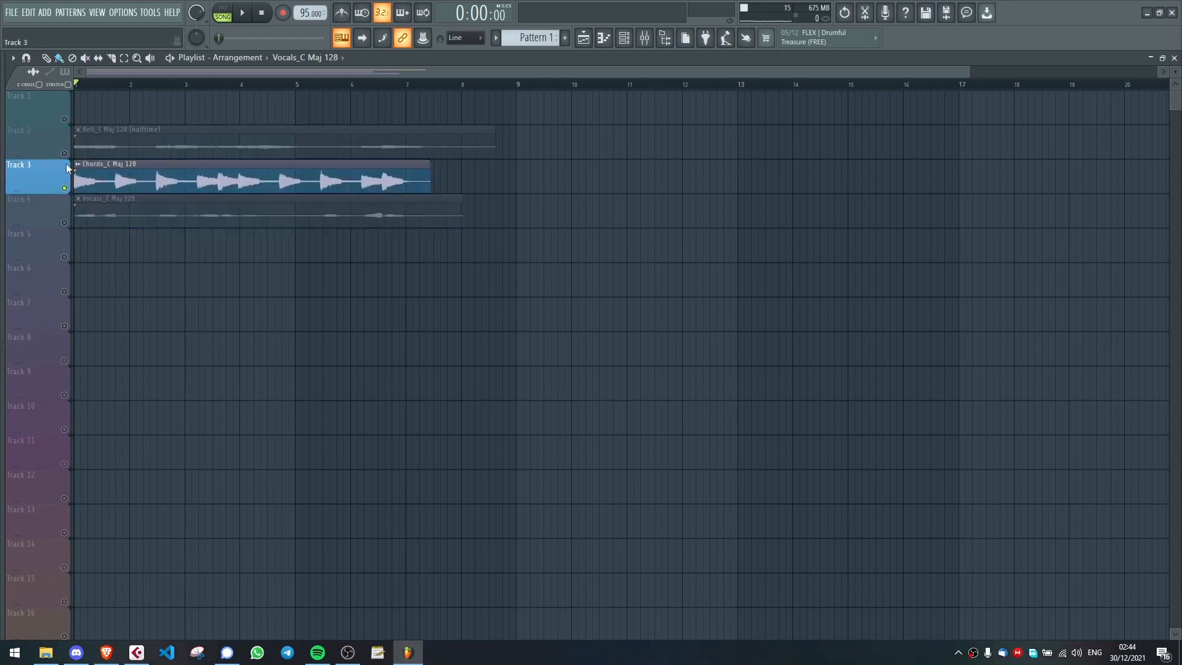
right_click(65, 187)
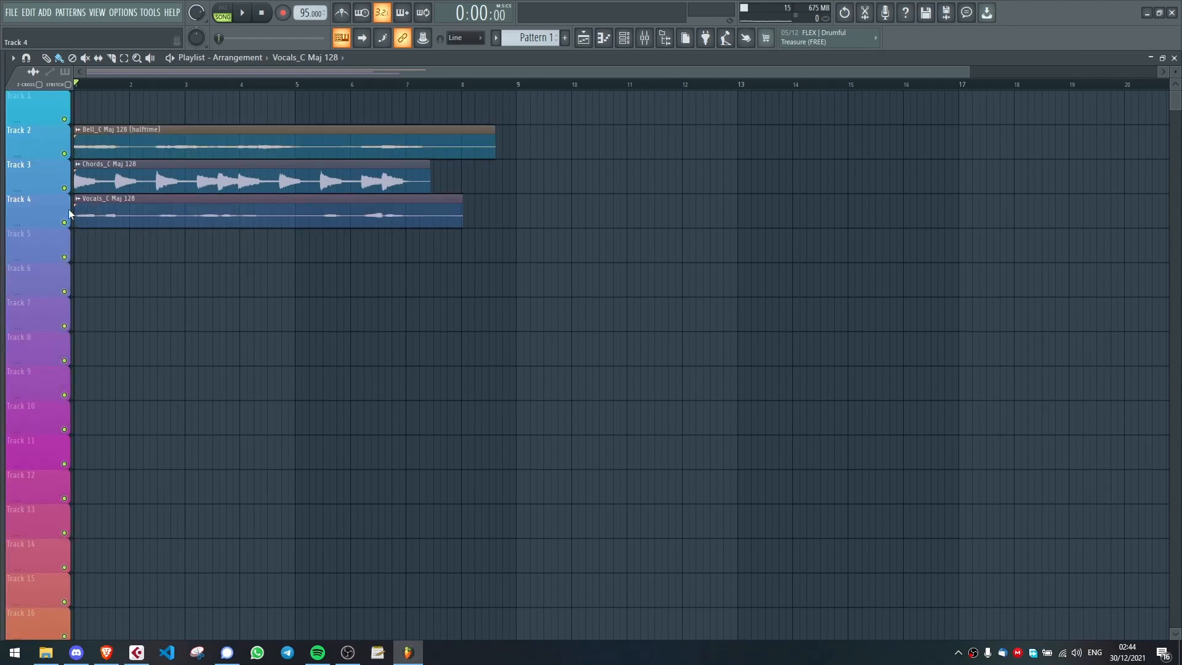
Step: Solo Track 3, unmute Track 4 alongside it, and toggle the mute and solo states of Tracks 2 to 4
right_click(65, 188)
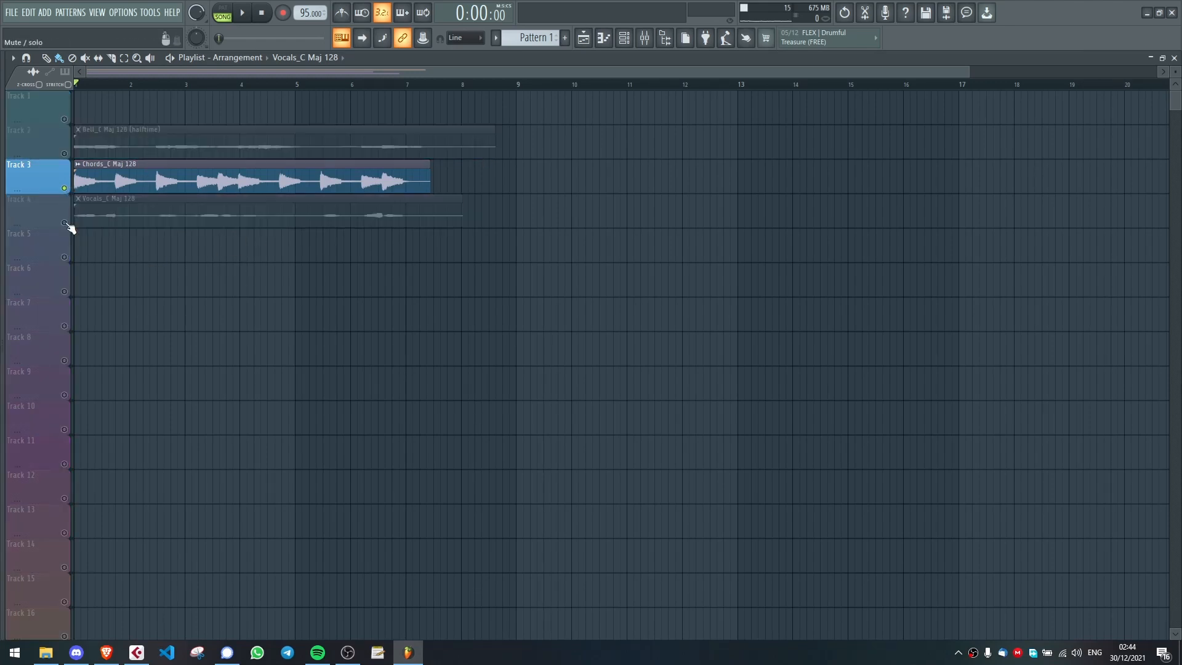
left_click(65, 223)
left_click(64, 154)
left_click(64, 154)
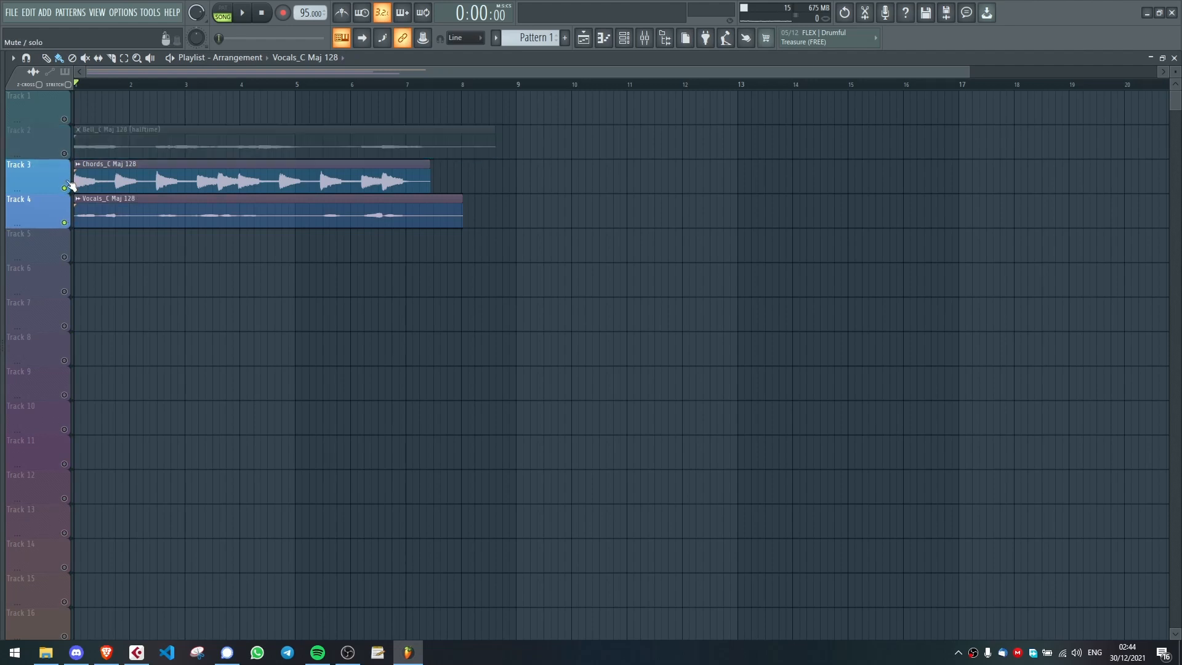
left_click(64, 188)
left_click(65, 222)
right_click(65, 188)
right_click(66, 188)
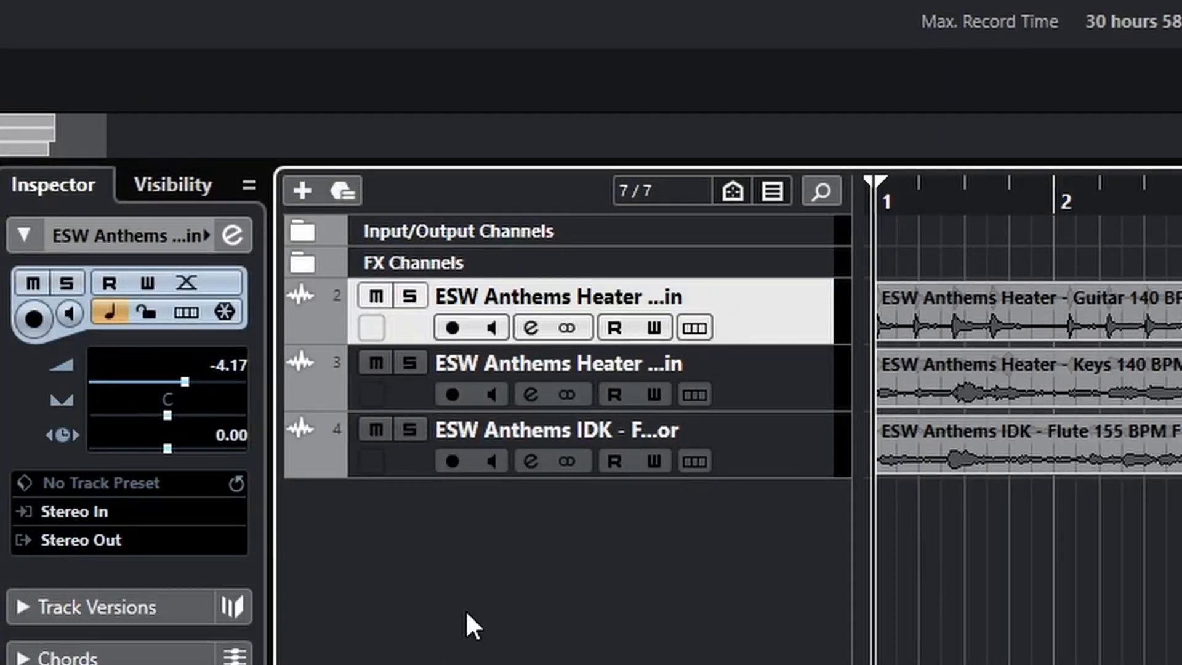
Step: Switch to Cubase, play the ESW Anthems Heater Guitar track soloed, and play the project with that track muted instead
left_click(411, 294)
key("space")
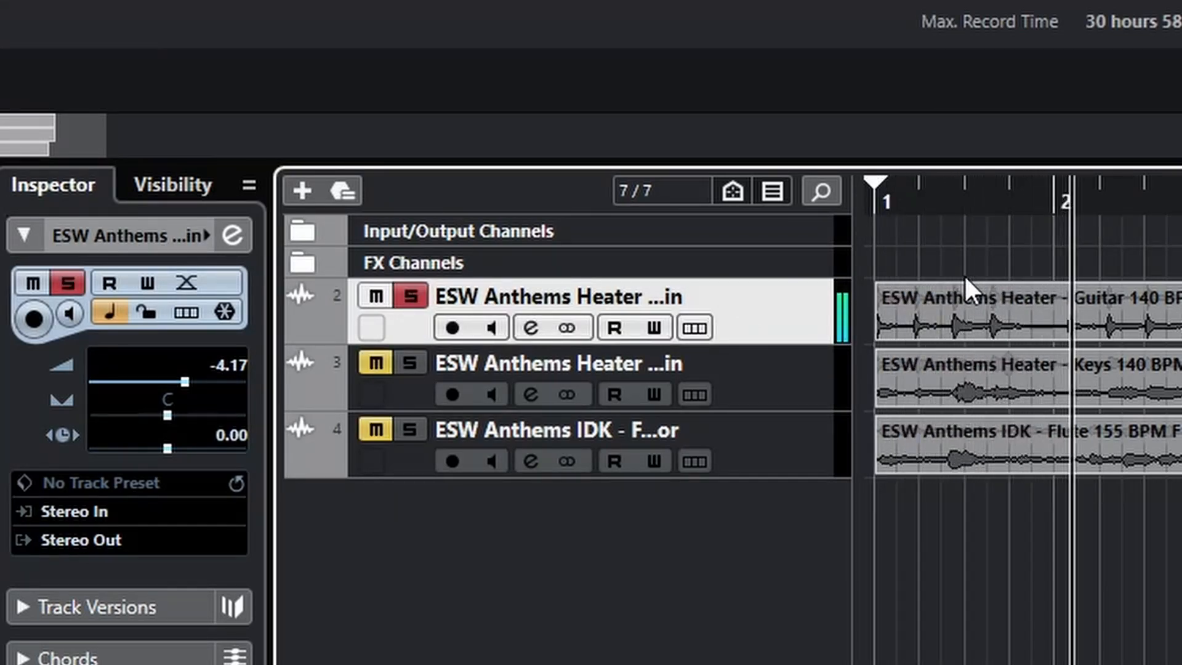
key("space")
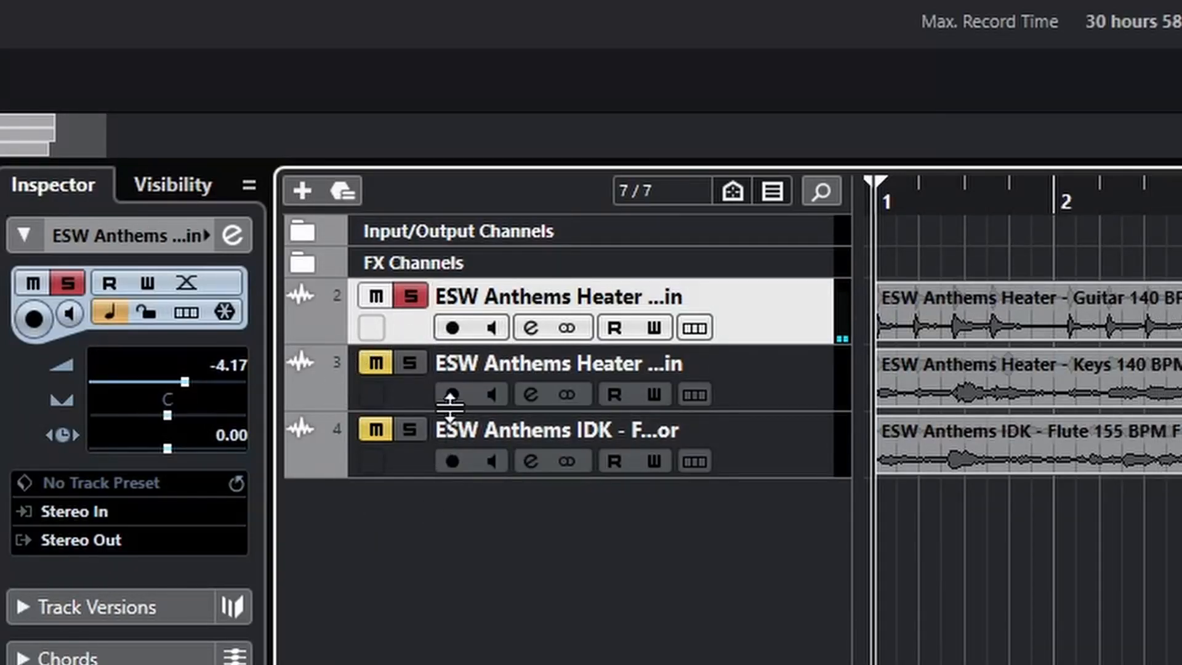
left_click(375, 296)
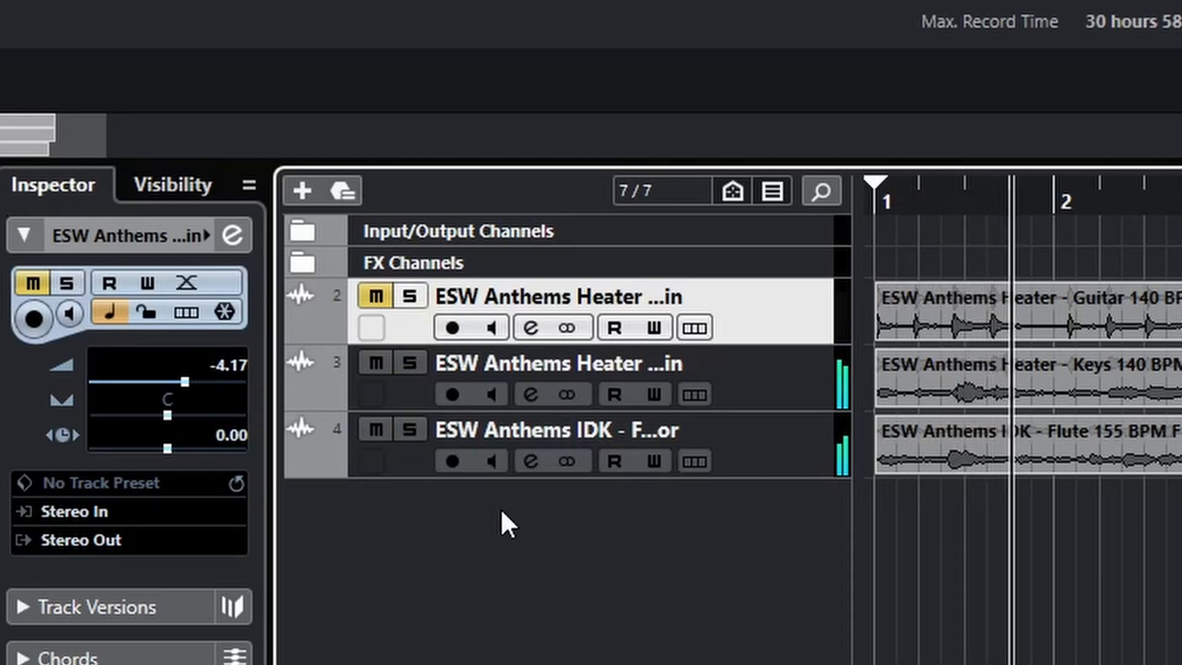
key("space")
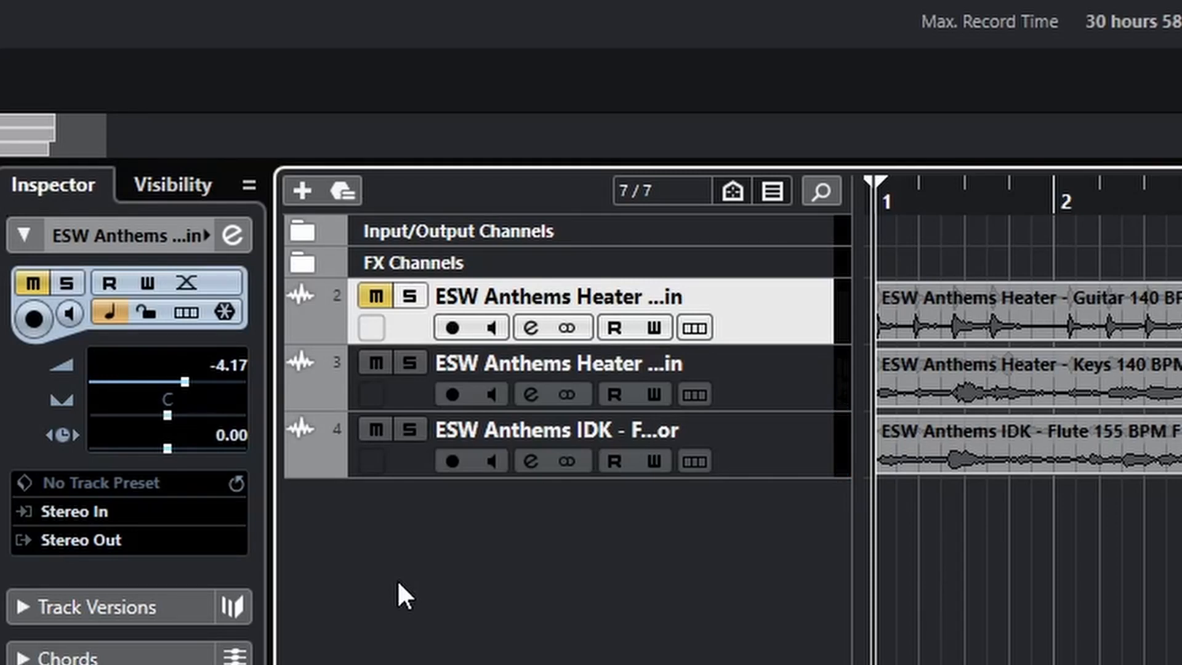
Step: Mute the Keys and Flute tracks alongside the muted Guitar track, and play the project
left_click(377, 362)
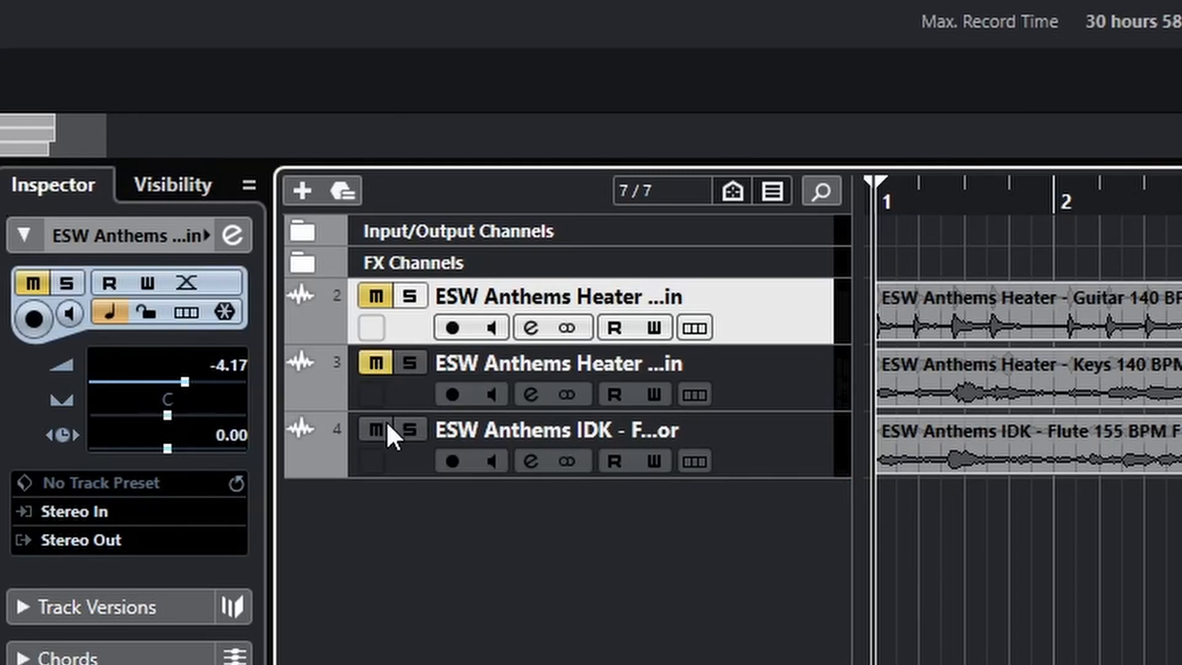
key("space")
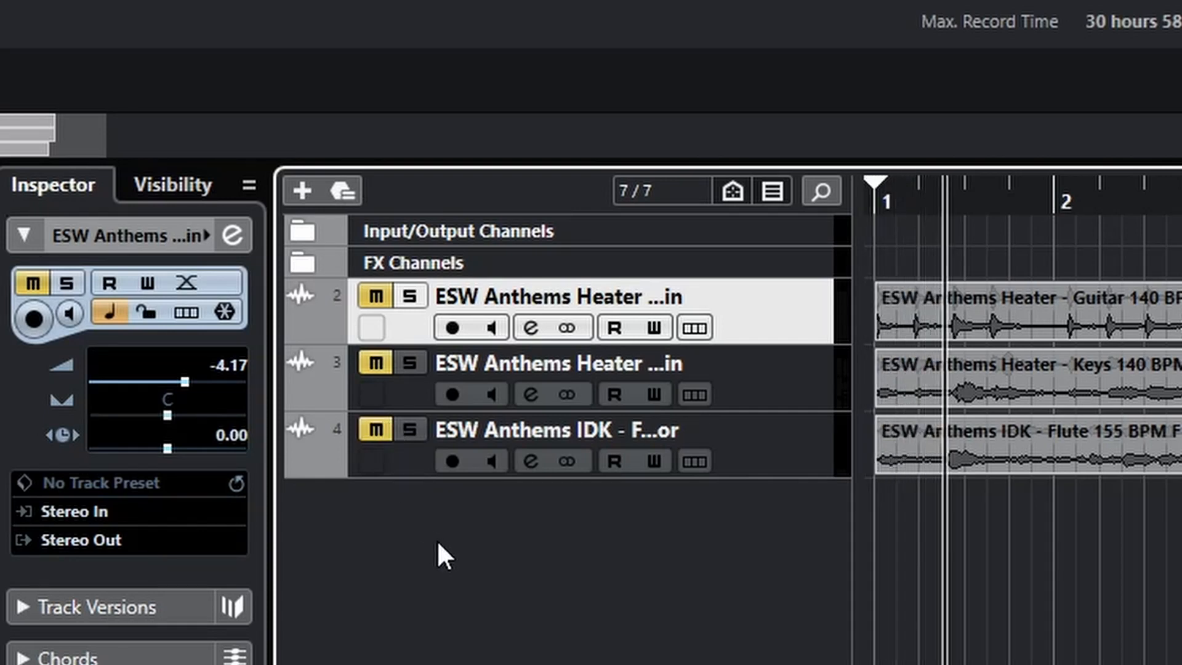
key("space")
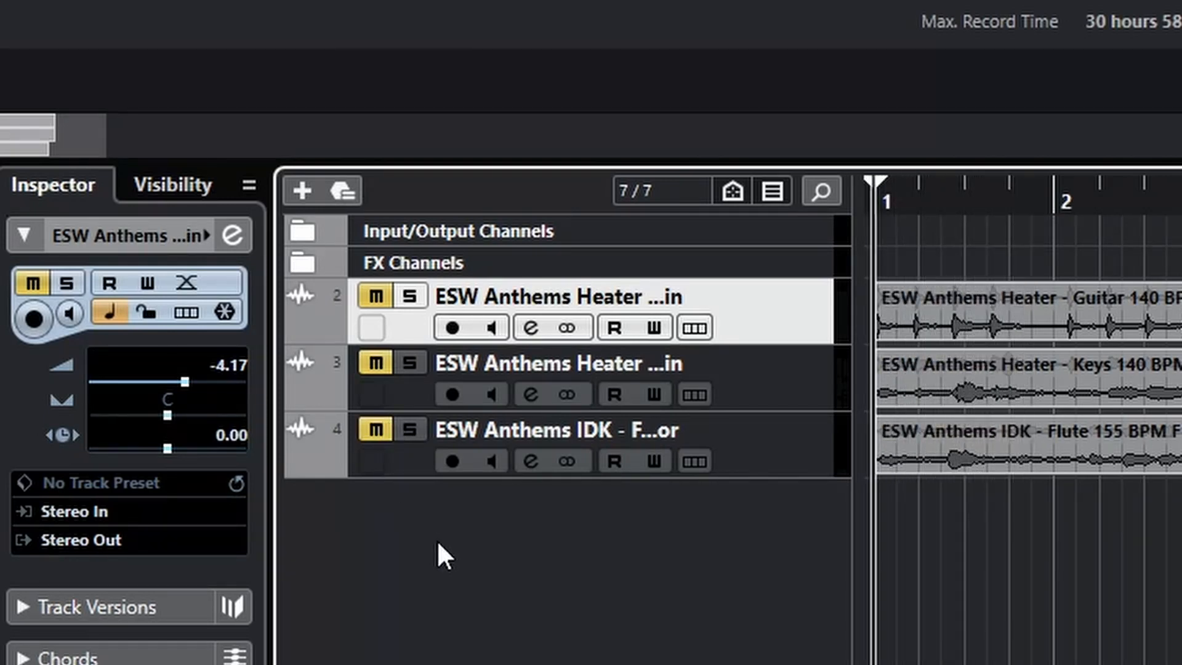
Step: Solo the Guitar, Keys and Flute tracks together, and play the project
left_click(411, 297)
left_click(415, 363)
left_click(411, 429)
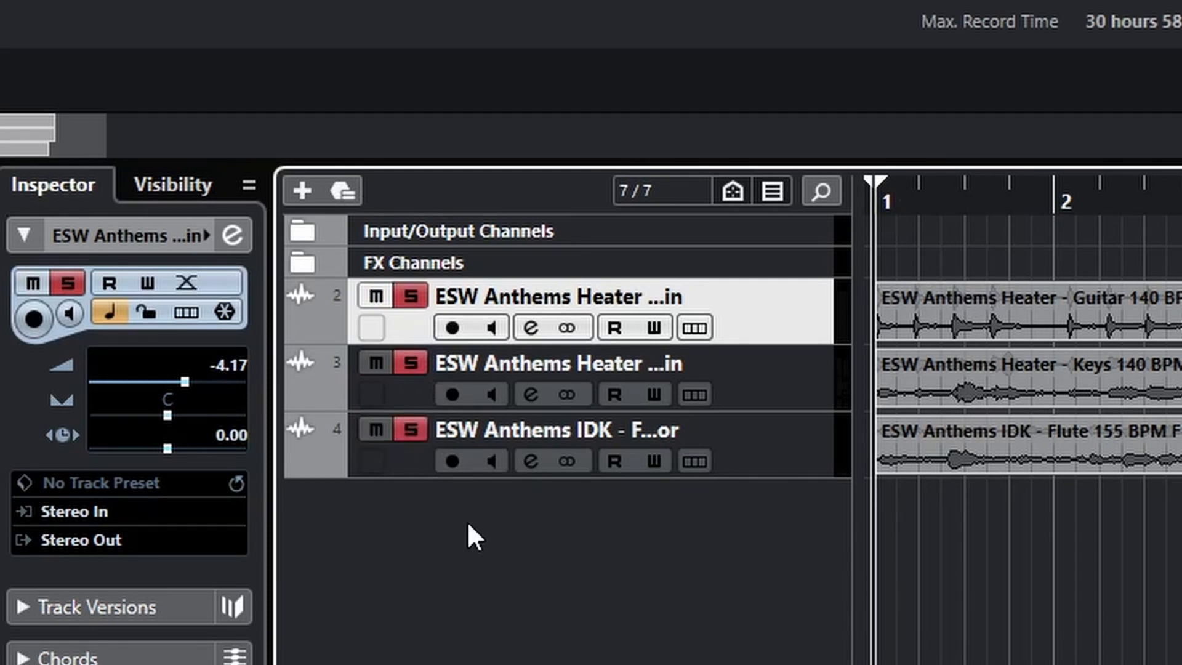
key("space")
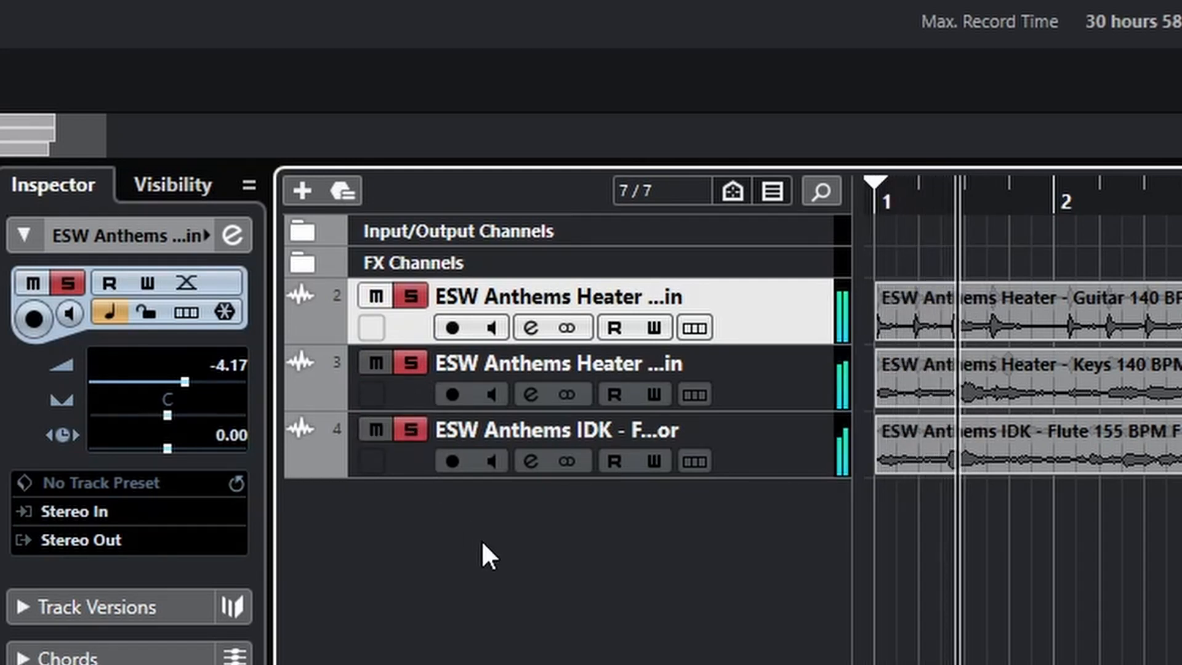
key("space")
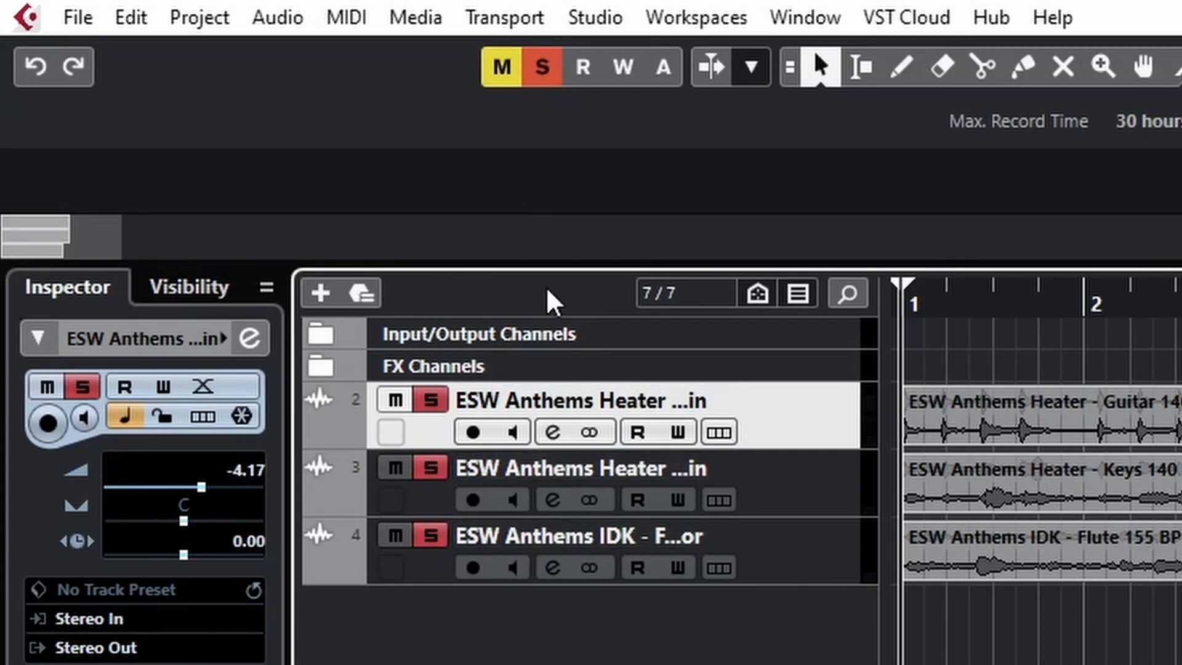
Step: Clear every solo state and every mute state in the project using the global controls
left_click(542, 67)
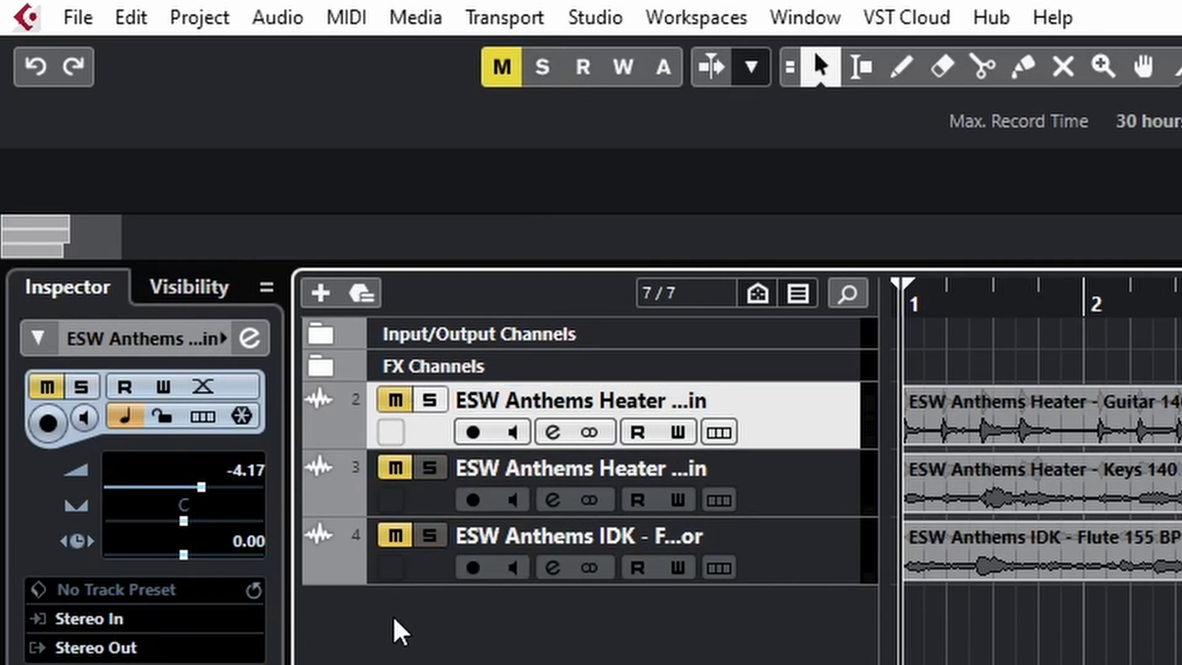
left_click(505, 73)
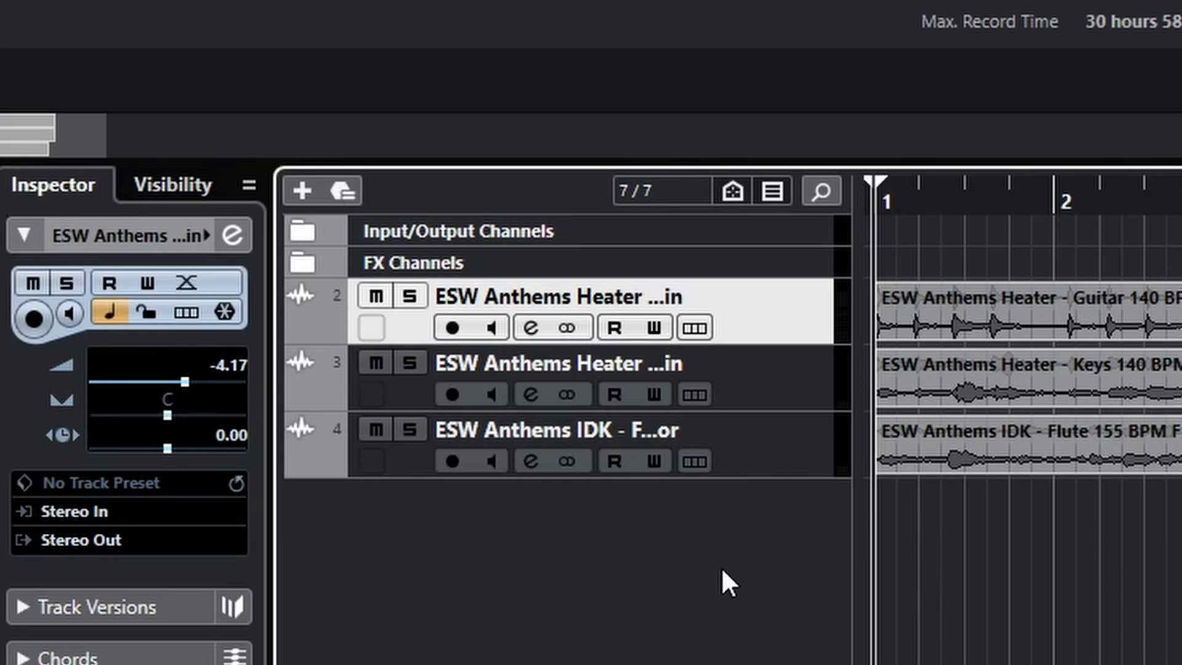
Step: Solo the Guitar, Keys and Flute tracks one after another, and clear each track's solo individually
left_click(411, 295)
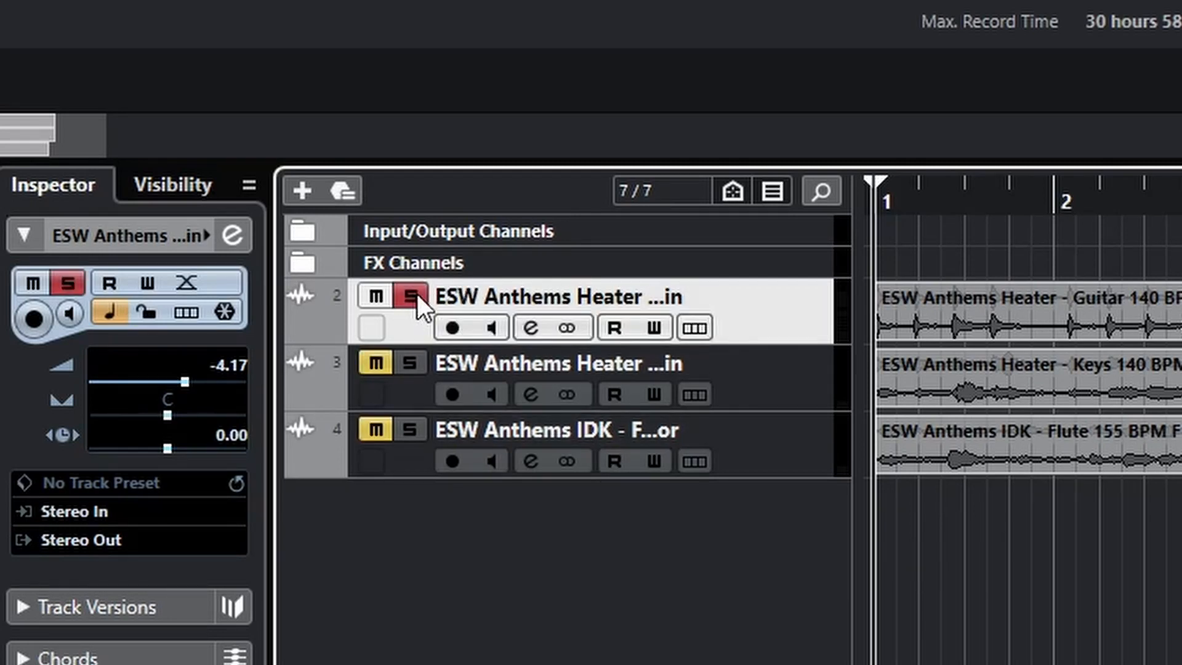
left_click(415, 357)
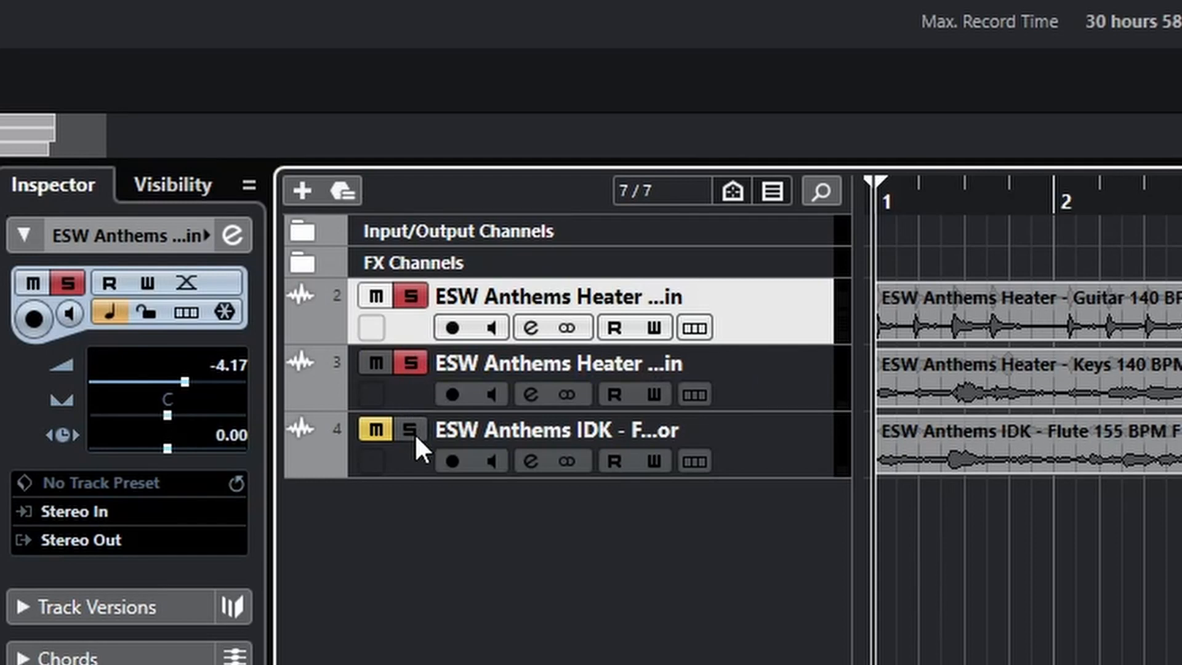
left_click(411, 429)
left_click(403, 296)
left_click(408, 362)
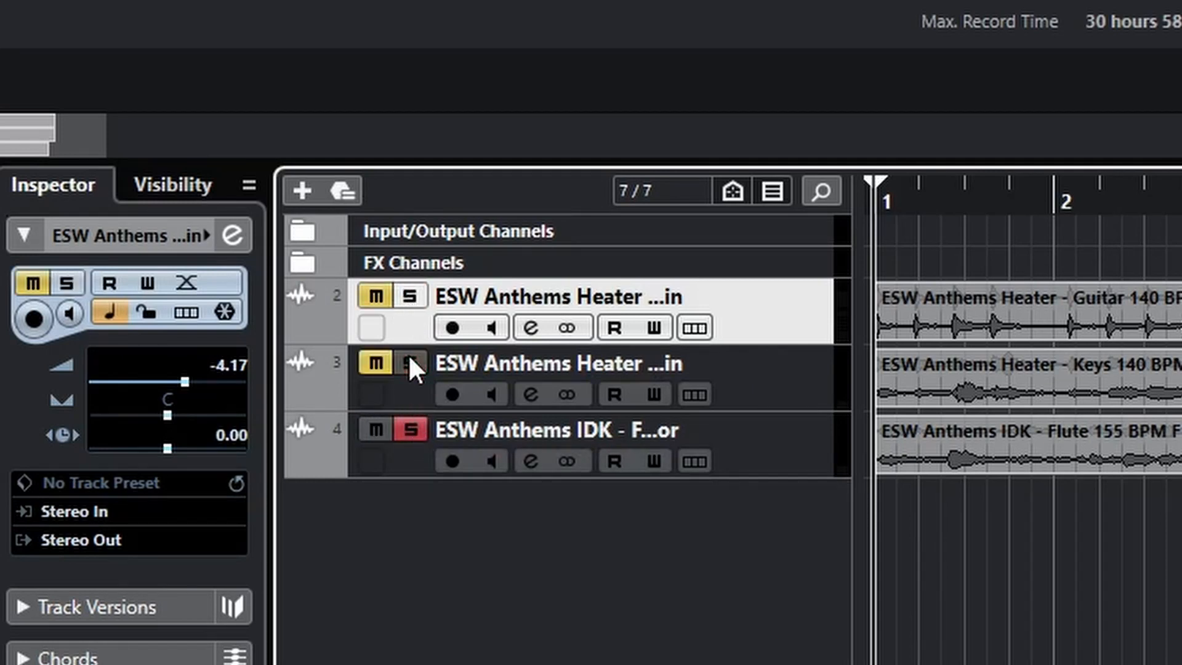
left_click(414, 429)
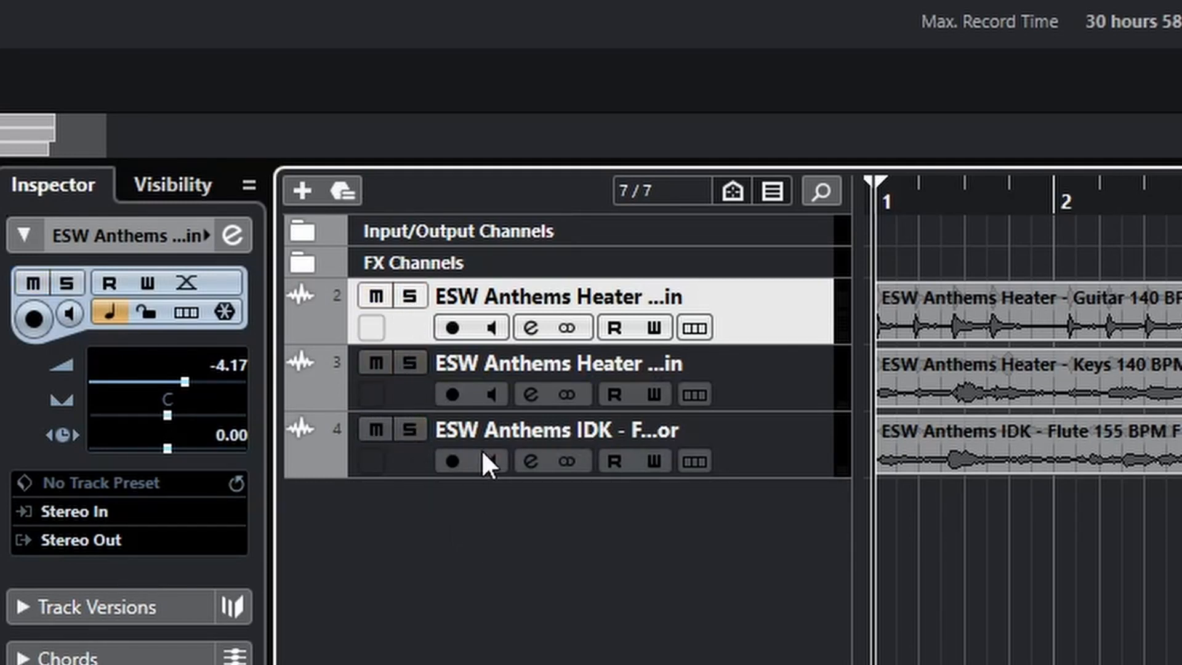
key("Down")
right_click(411, 289)
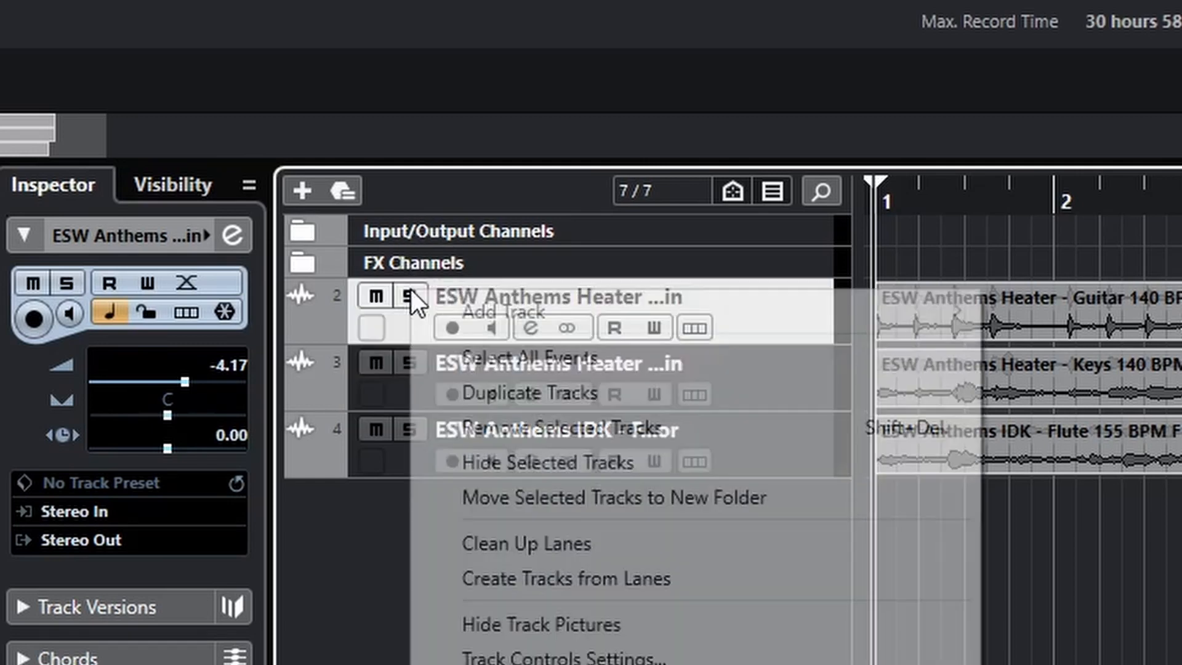
left_click(357, 516)
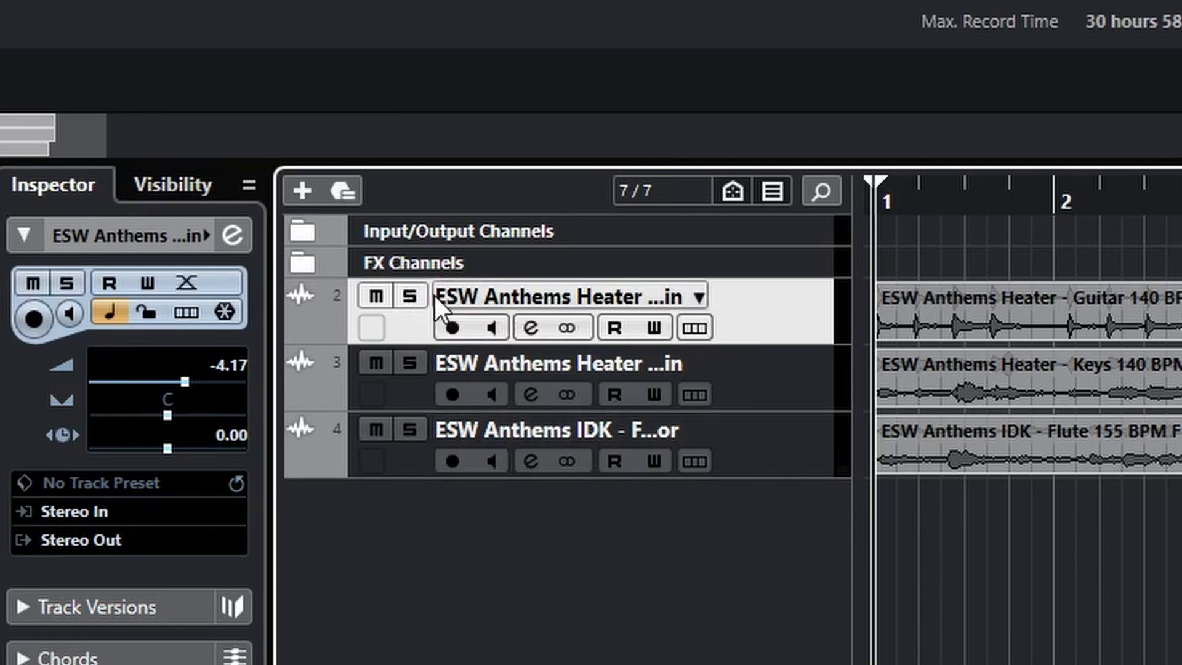
Step: Solo the Guitar, Keys and Flute tracks exclusively, so that each new solo replaces the previous one
left_click(411, 297)
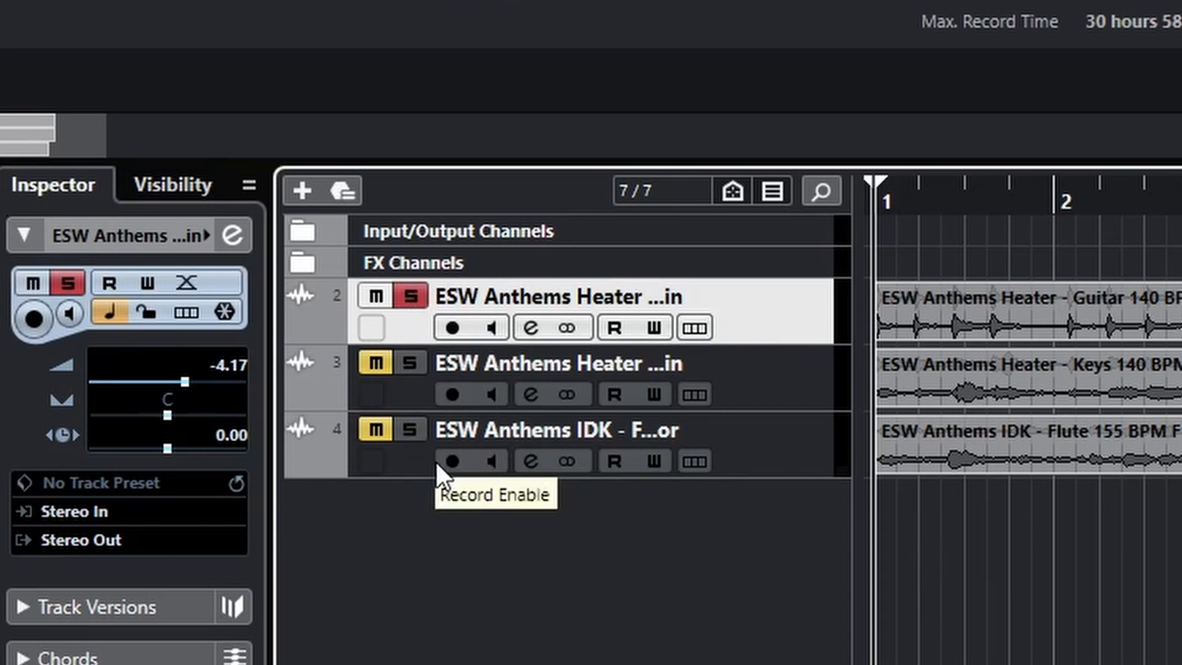
left_click(409, 357)
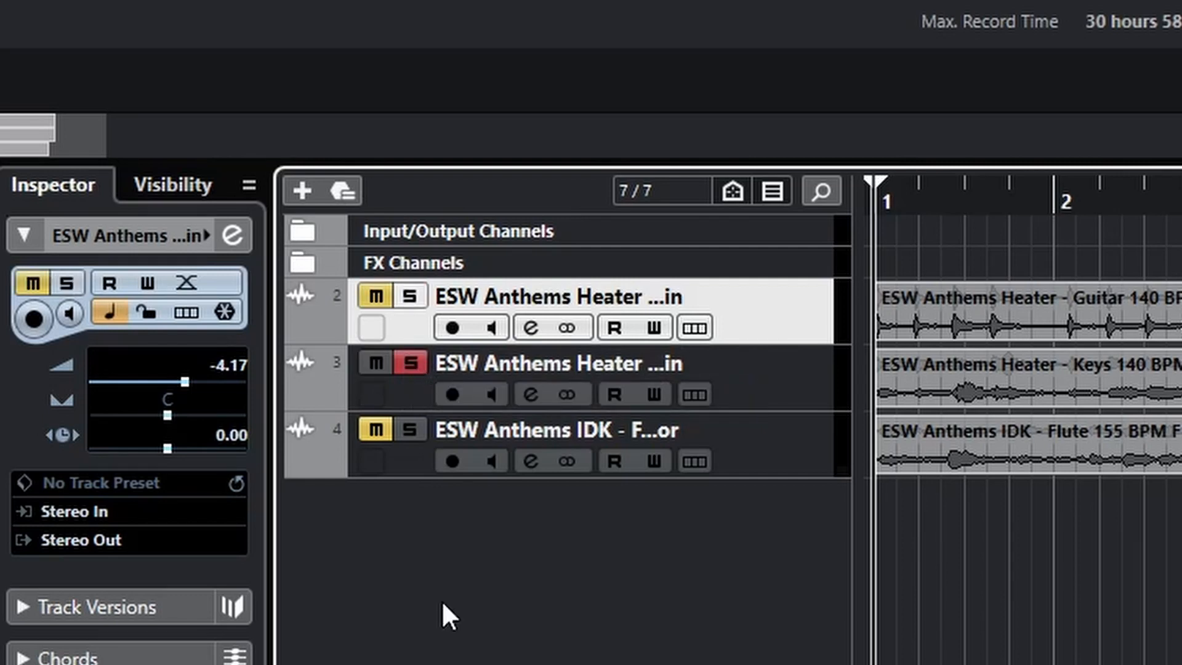
left_click(412, 429)
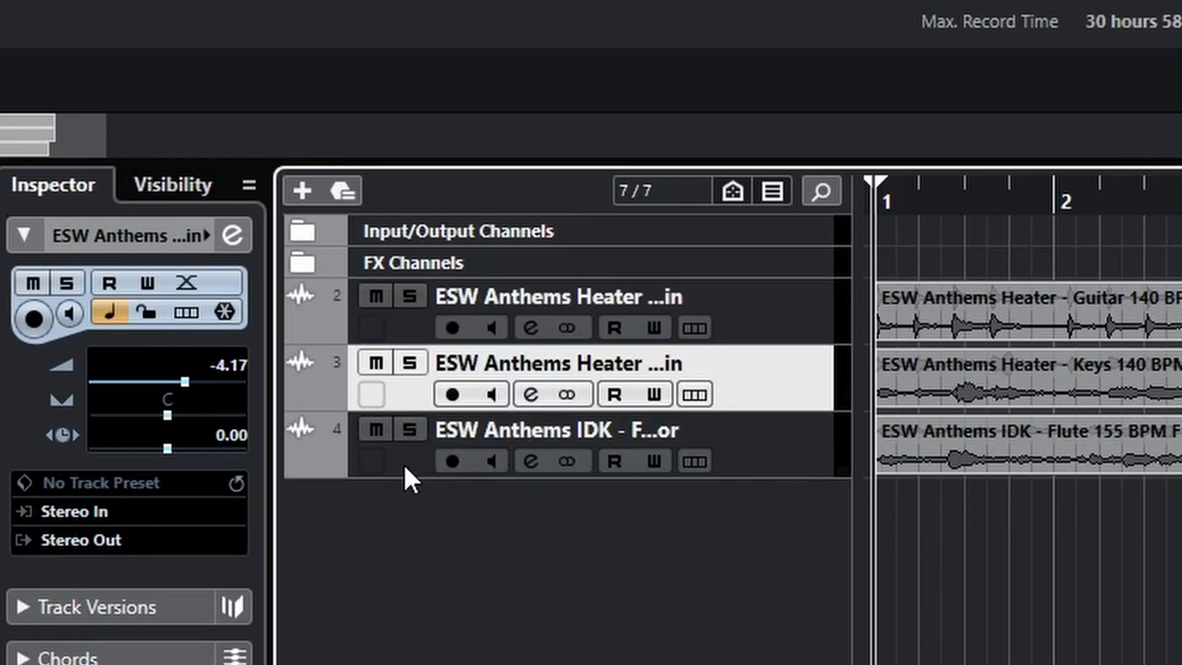
Step: Mute all three audio tracks and clear the mutes globally, and repeat this with only the Keys track muted
left_click(376, 431)
left_click(378, 362)
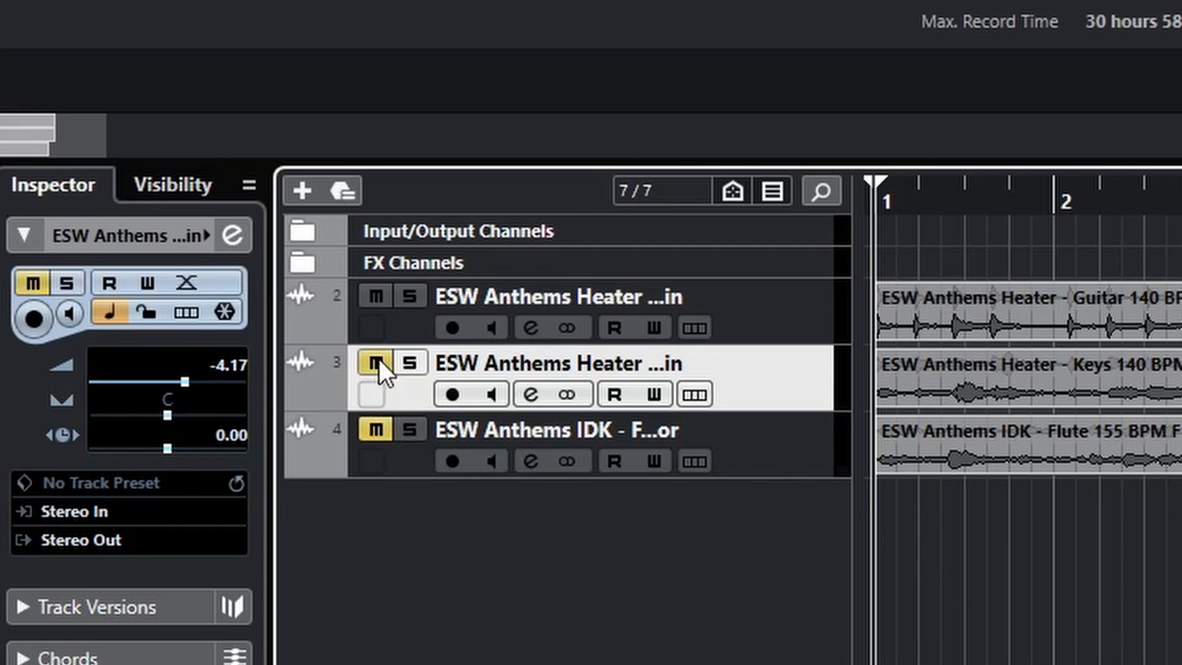
left_click(375, 297)
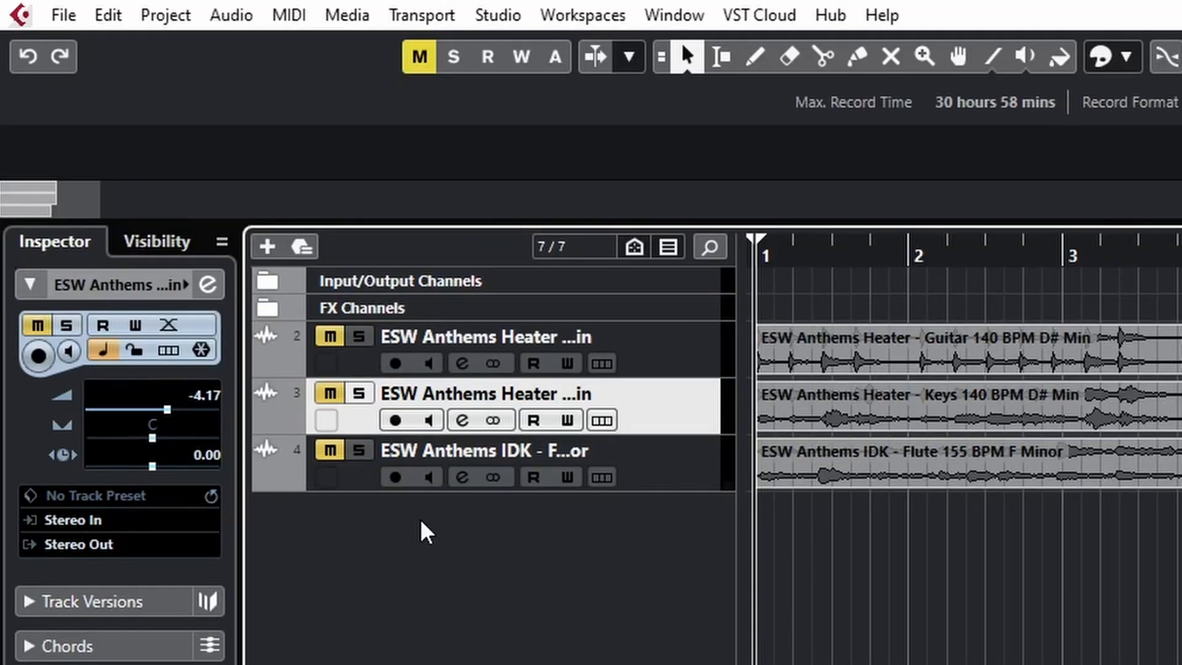
left_click(420, 58)
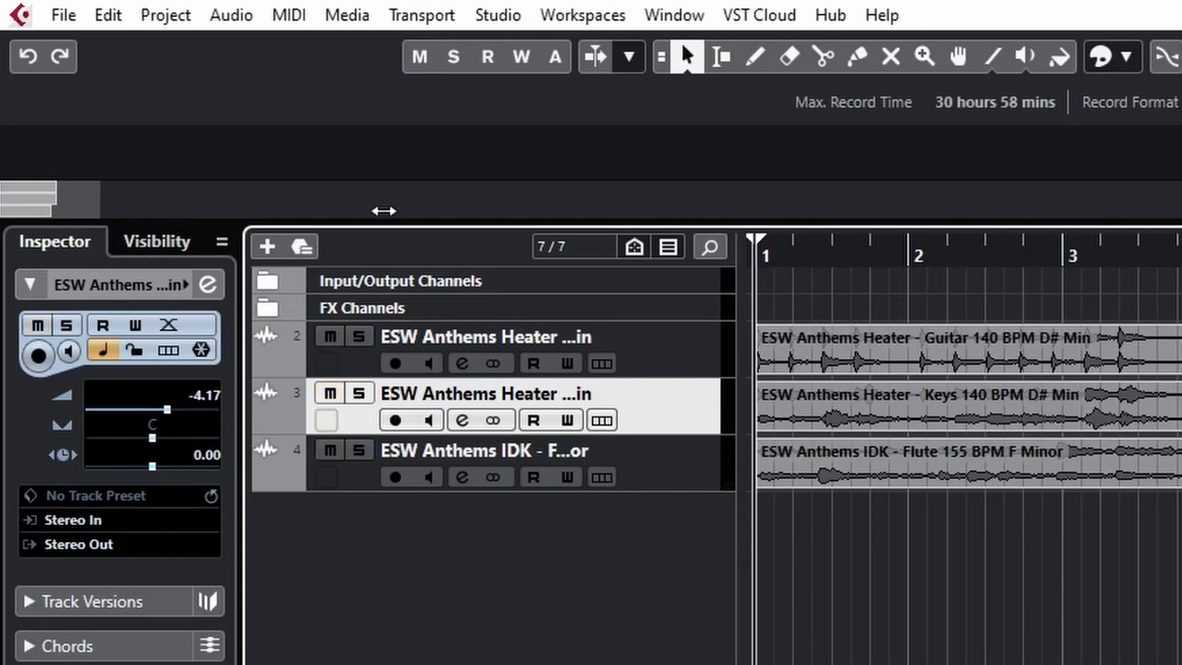
left_click(330, 394)
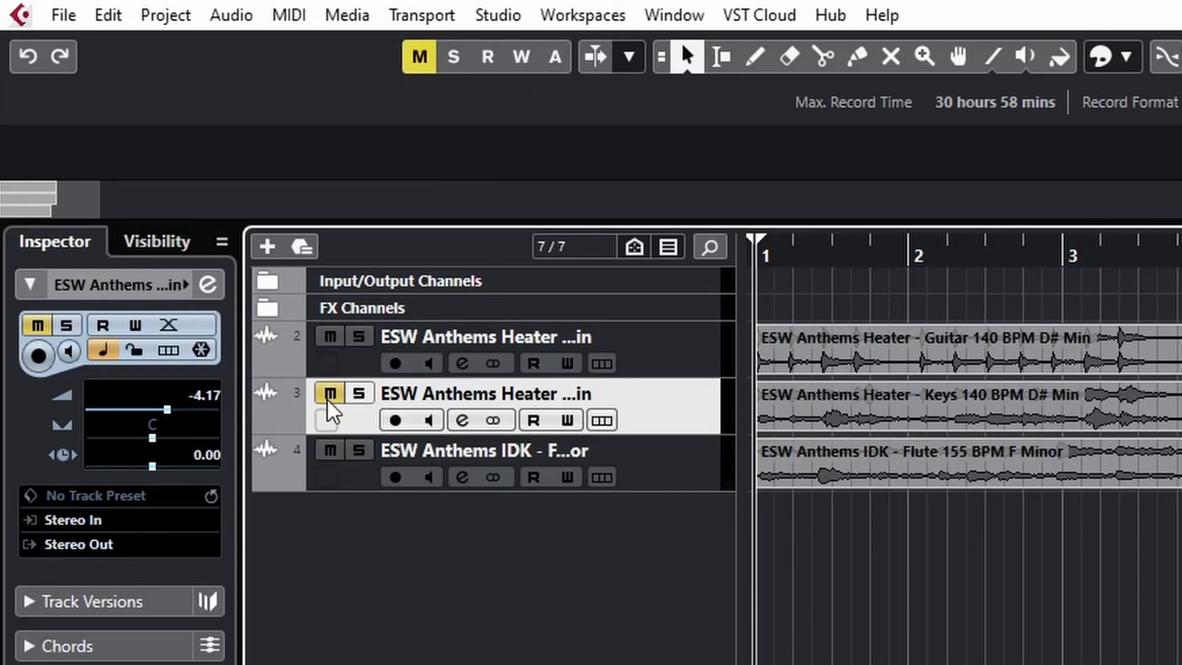
left_click(418, 57)
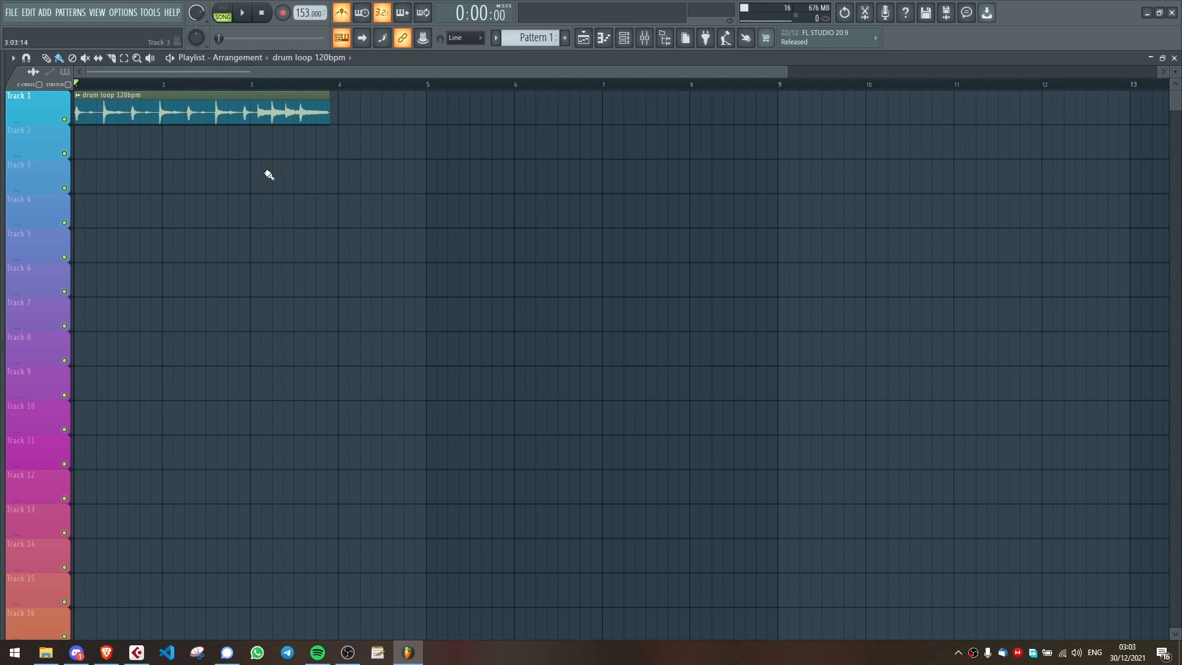
Step: Open the settings of the drum loop 120bpm clip and set its source tempo to 120 BPM through time-stretch tempo detection
double_click(213, 117)
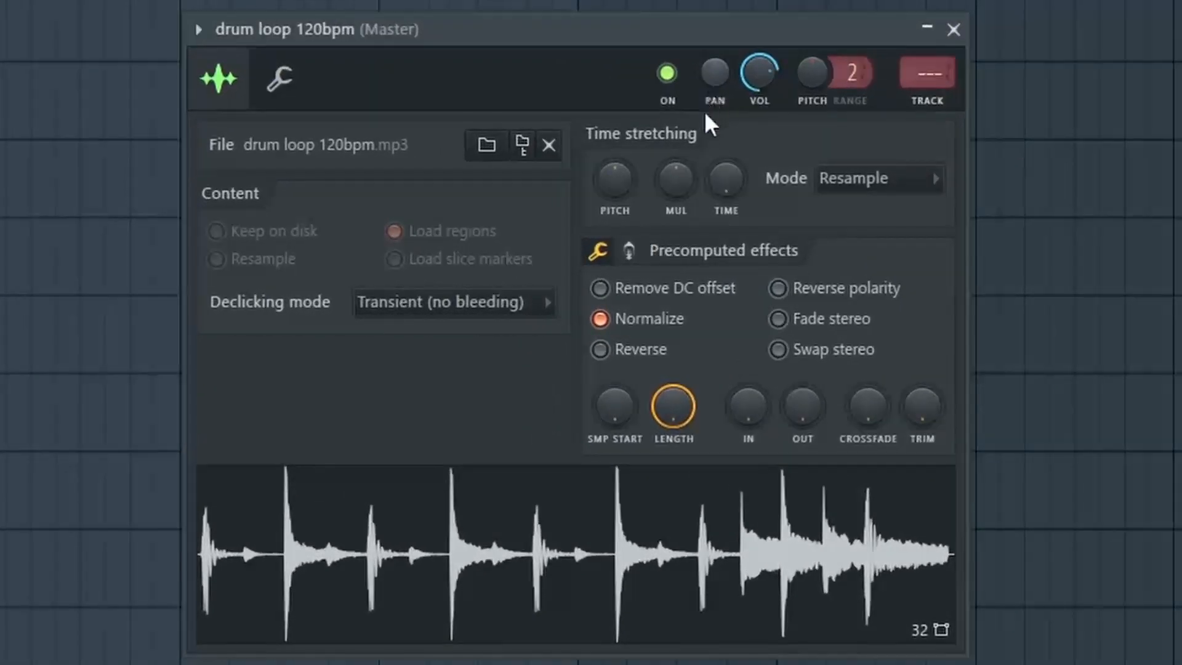
right_click(724, 188)
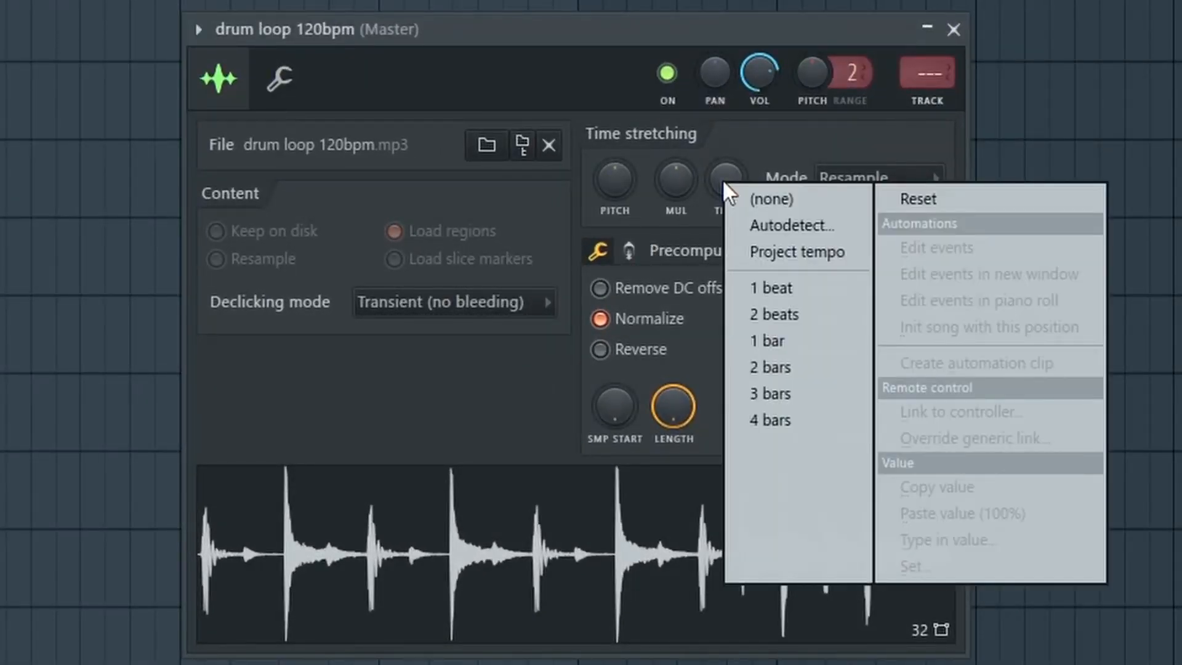
left_click(791, 225)
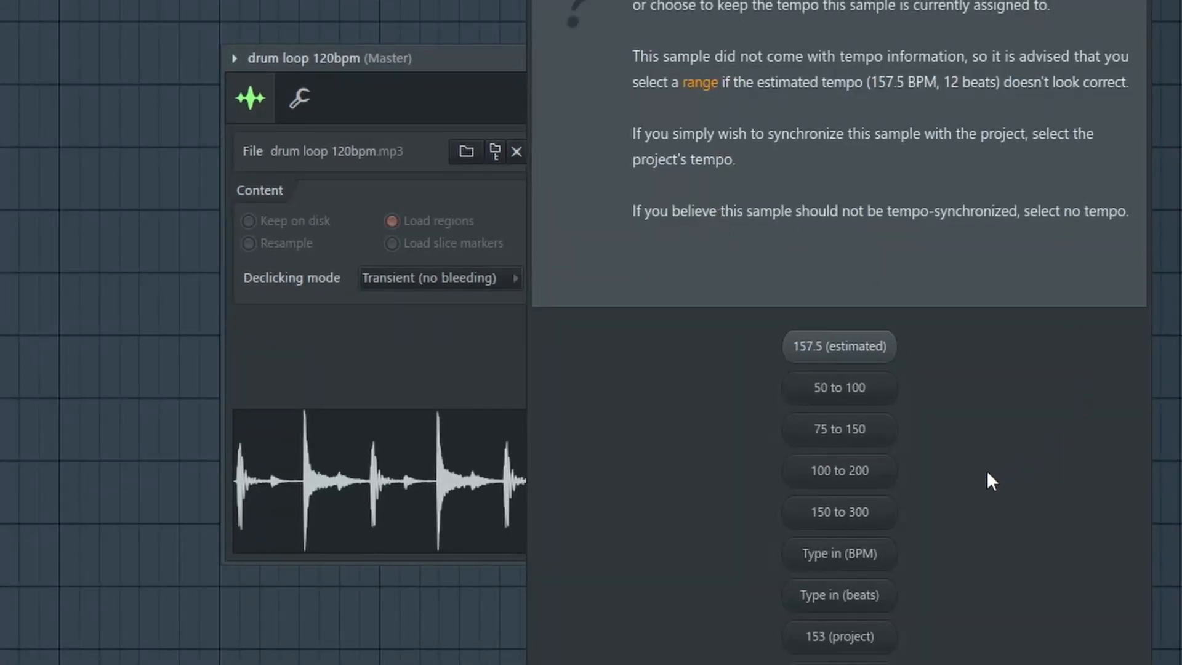
left_click(865, 554)
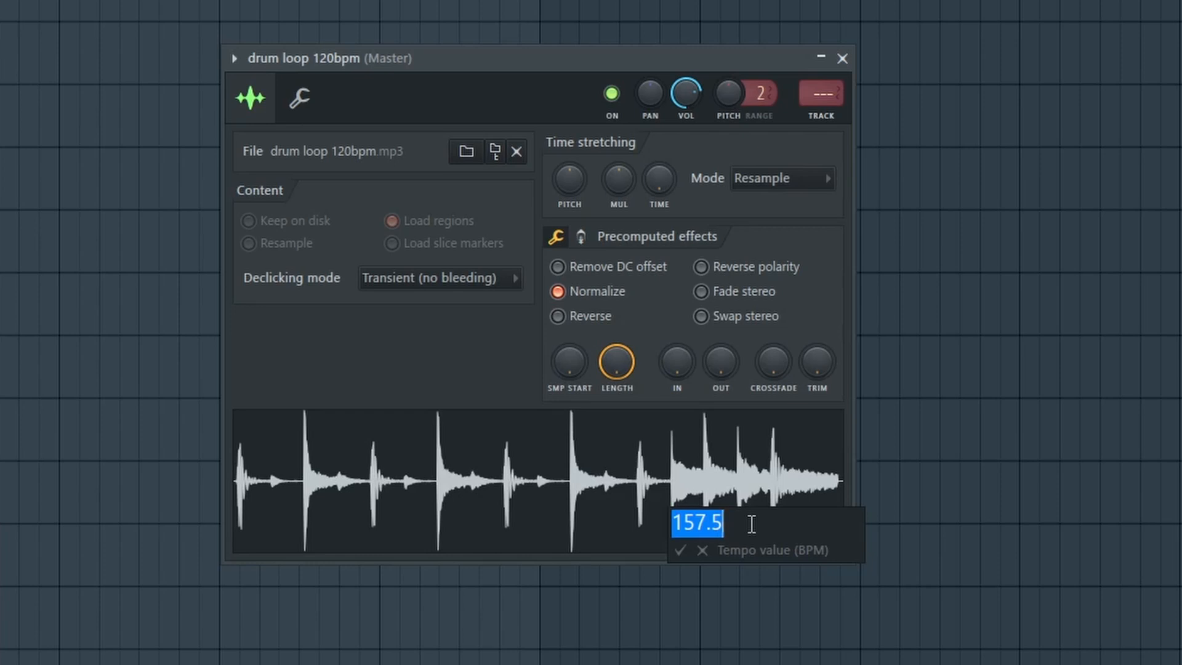
type("120")
key("Return")
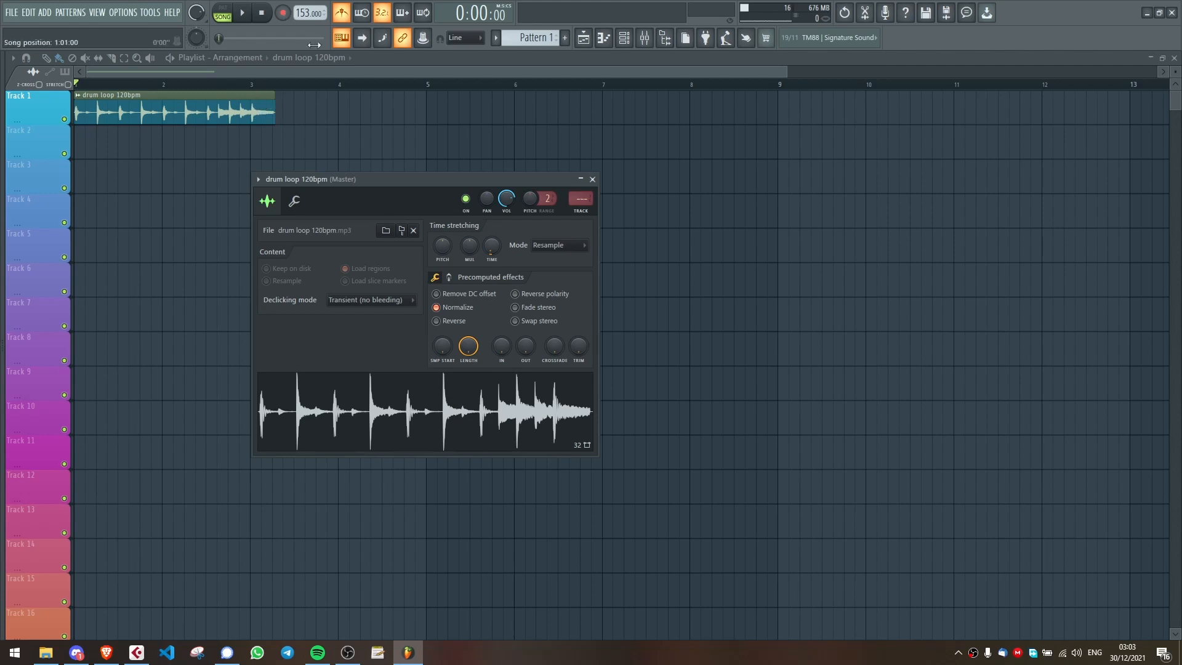
Step: Set the drum loop's stretch time to (none), close its settings, and play the unstretched loop
right_click(496, 250)
left_click(548, 254)
left_click(592, 179)
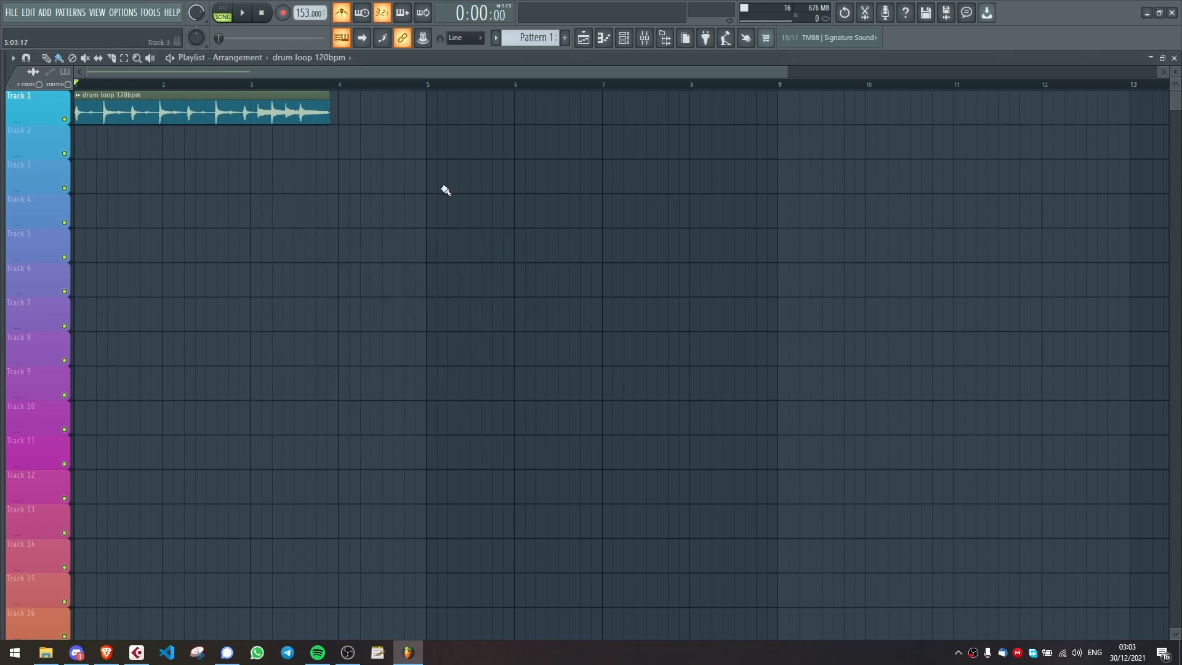
key("space")
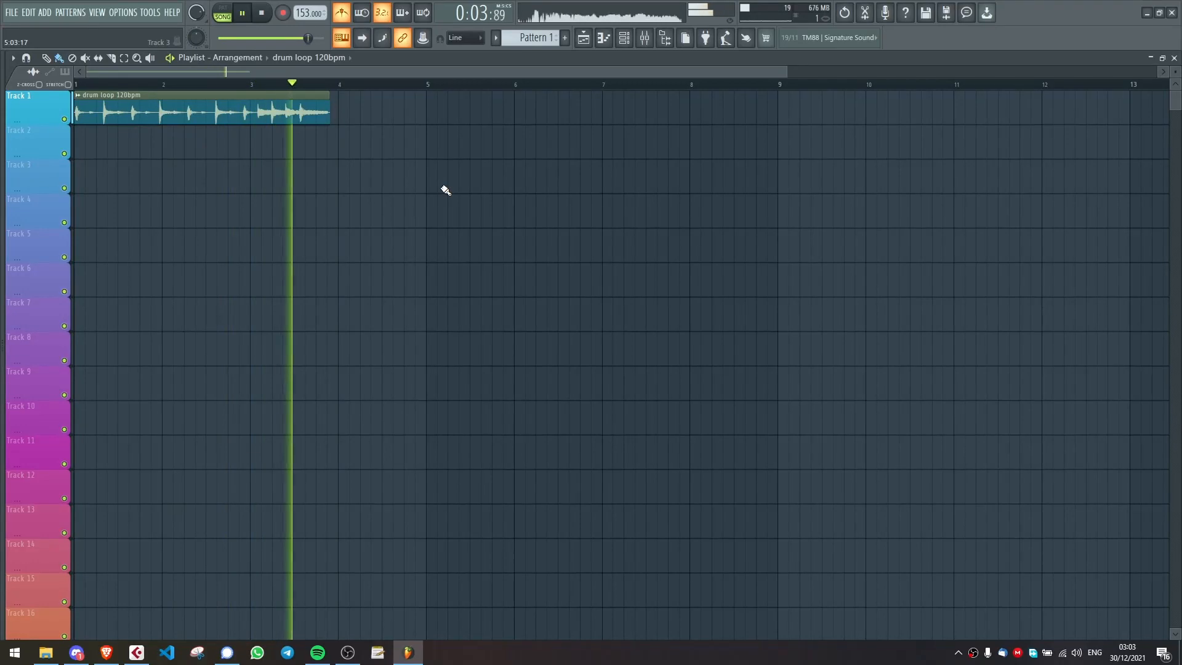
key("space")
Step: Set the drum loop's source tempo to 120 BPM through time-stretch tempo detection, and play the tempo-matched loop
double_click(241, 112)
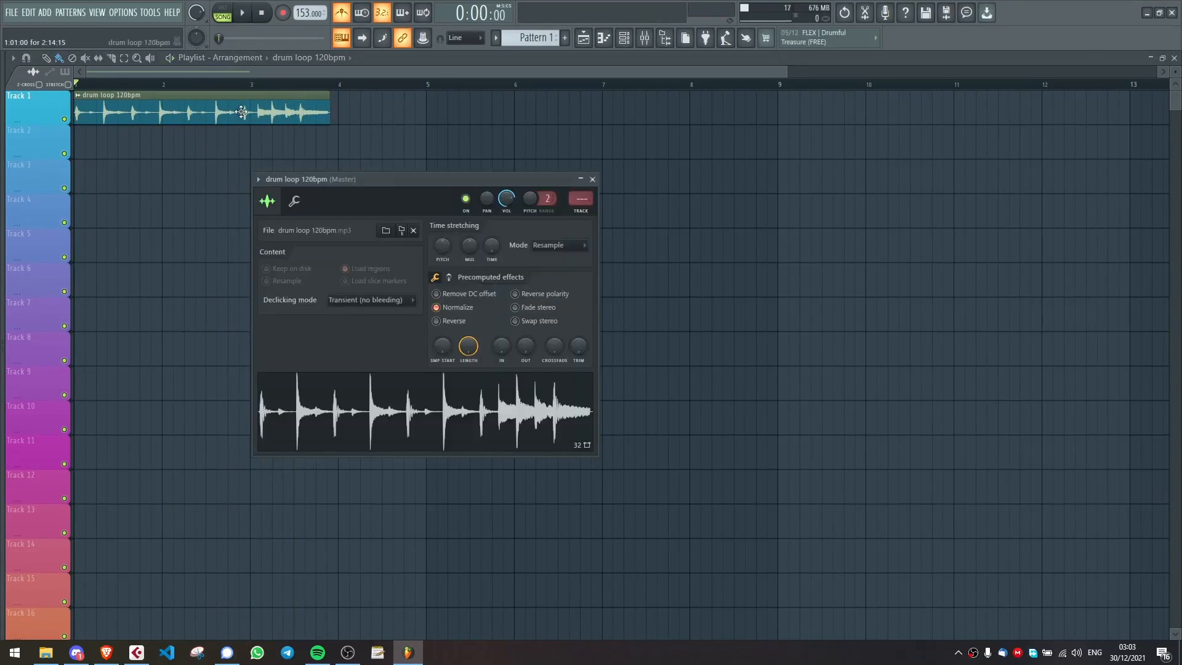
right_click(491, 245)
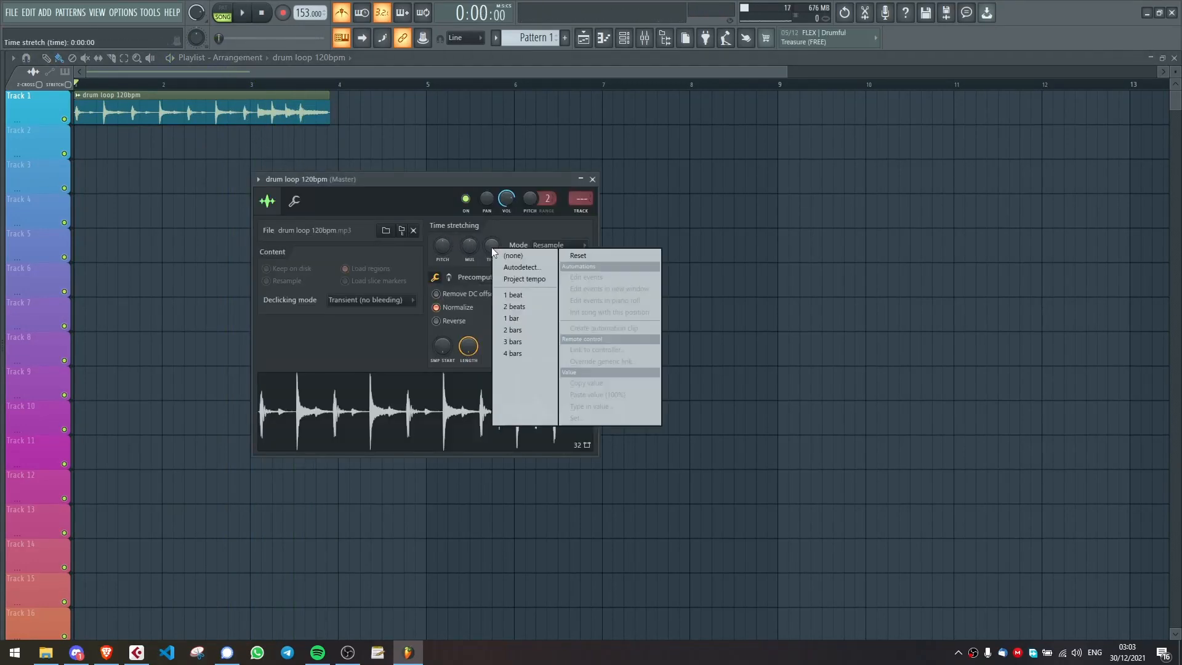
left_click(534, 266)
left_click(601, 452)
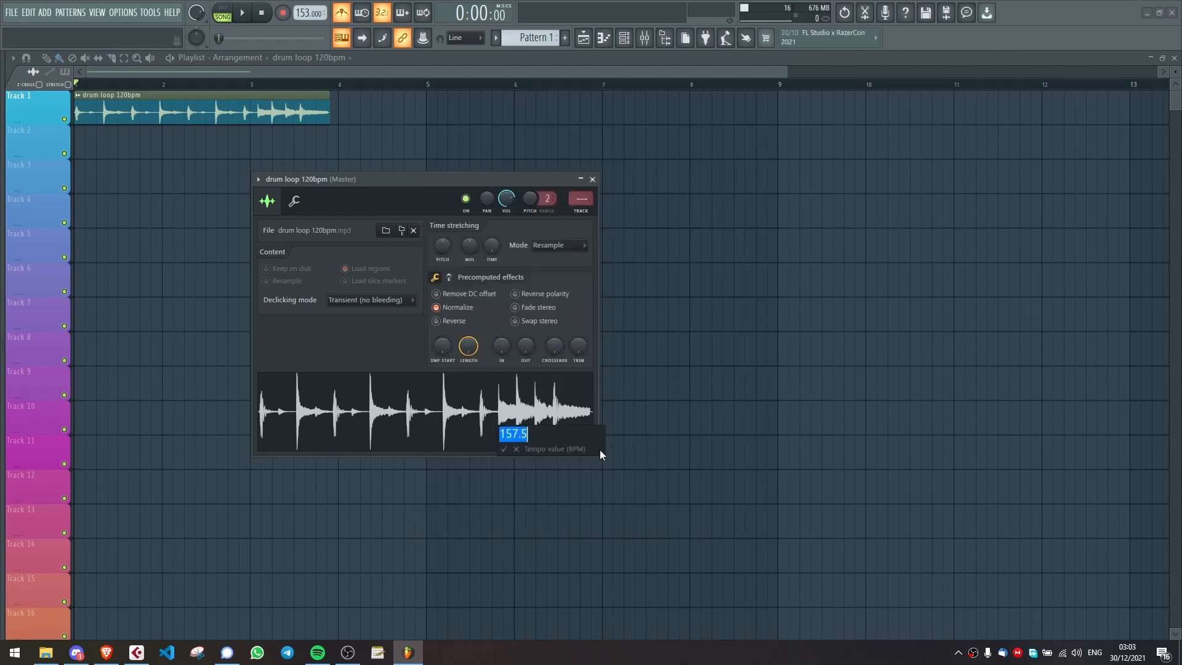
type("120")
key("Return")
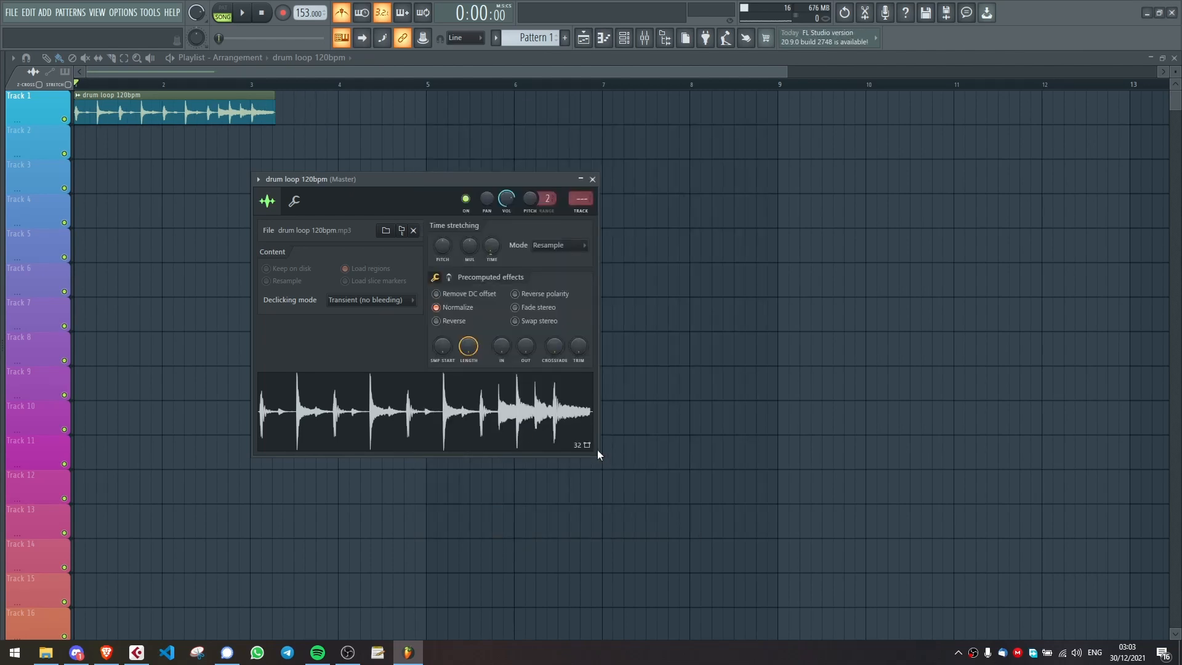
left_click(592, 179)
key("space")
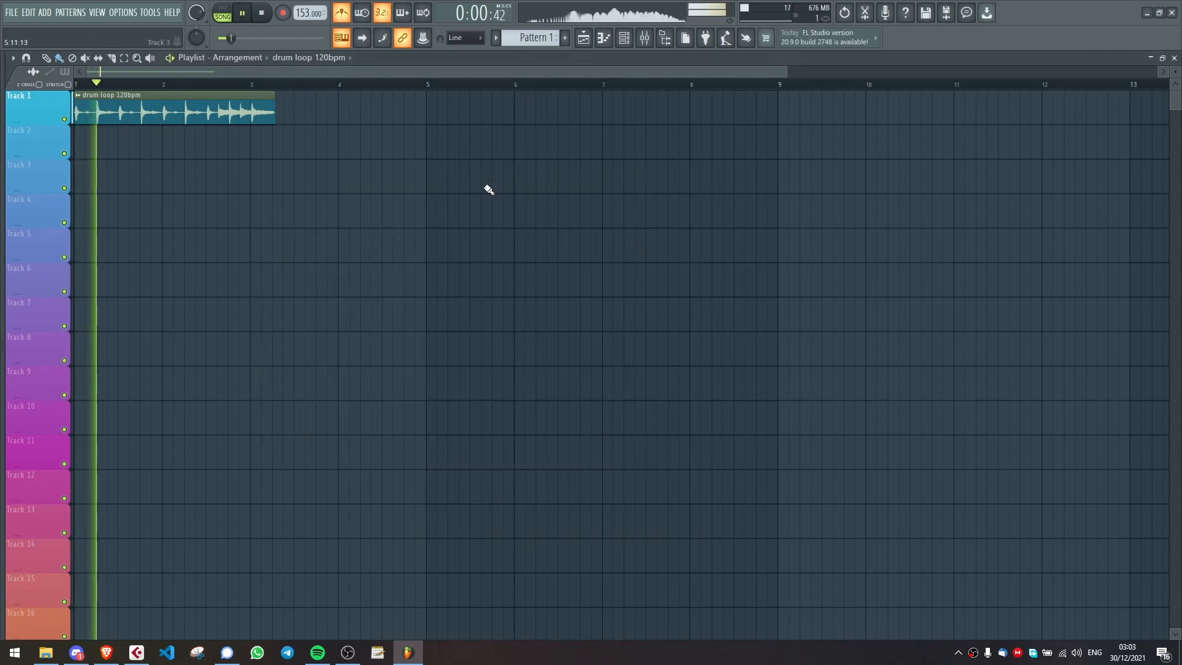
key("space")
Step: Open the drum loop 120bpm clip's settings and set its time-stretching mode to e3 generic
double_click(174, 107)
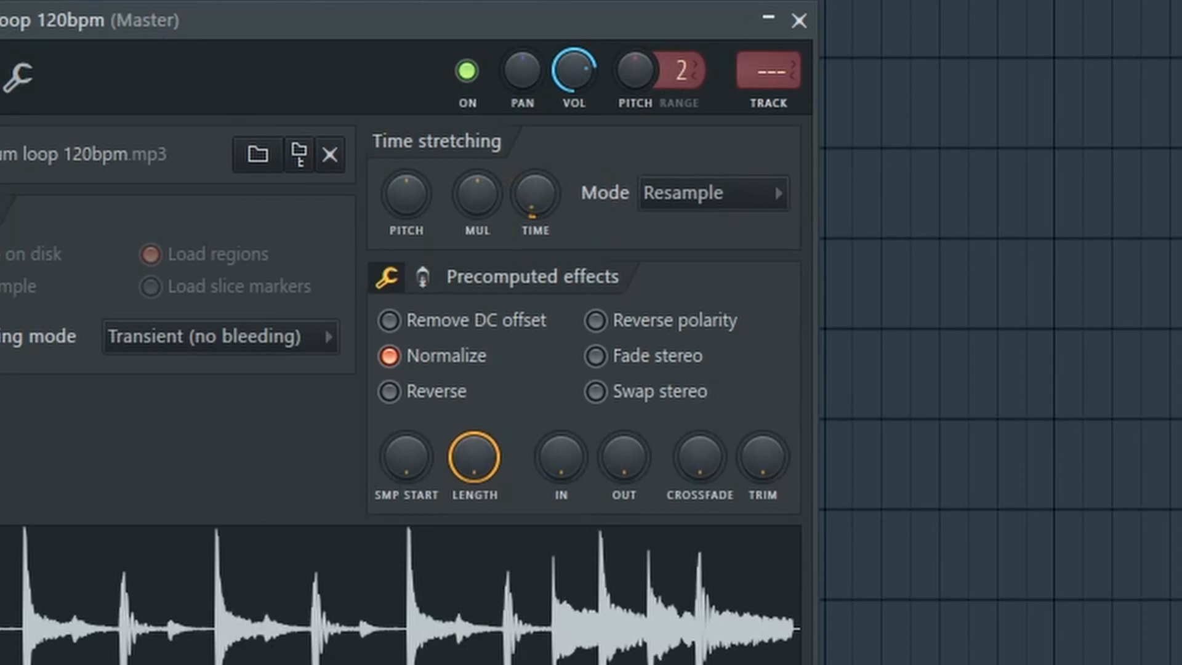
left_click_drag(235, 21, 237, 28)
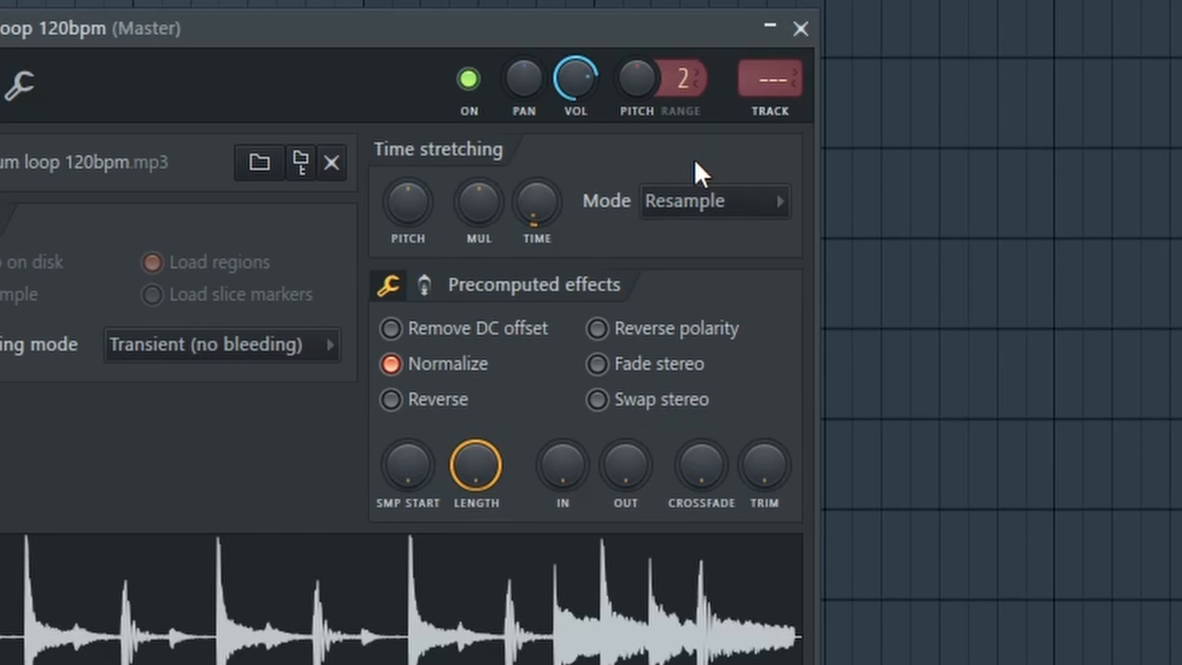
left_click_drag(484, 34, 517, 34)
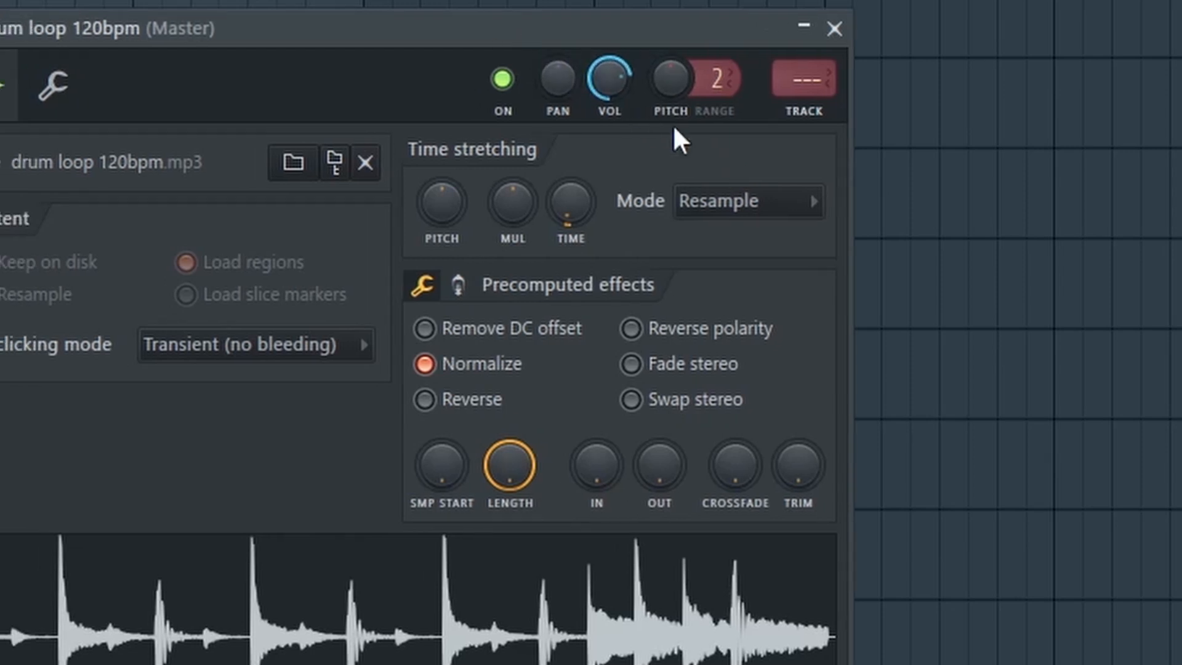
left_click(771, 201)
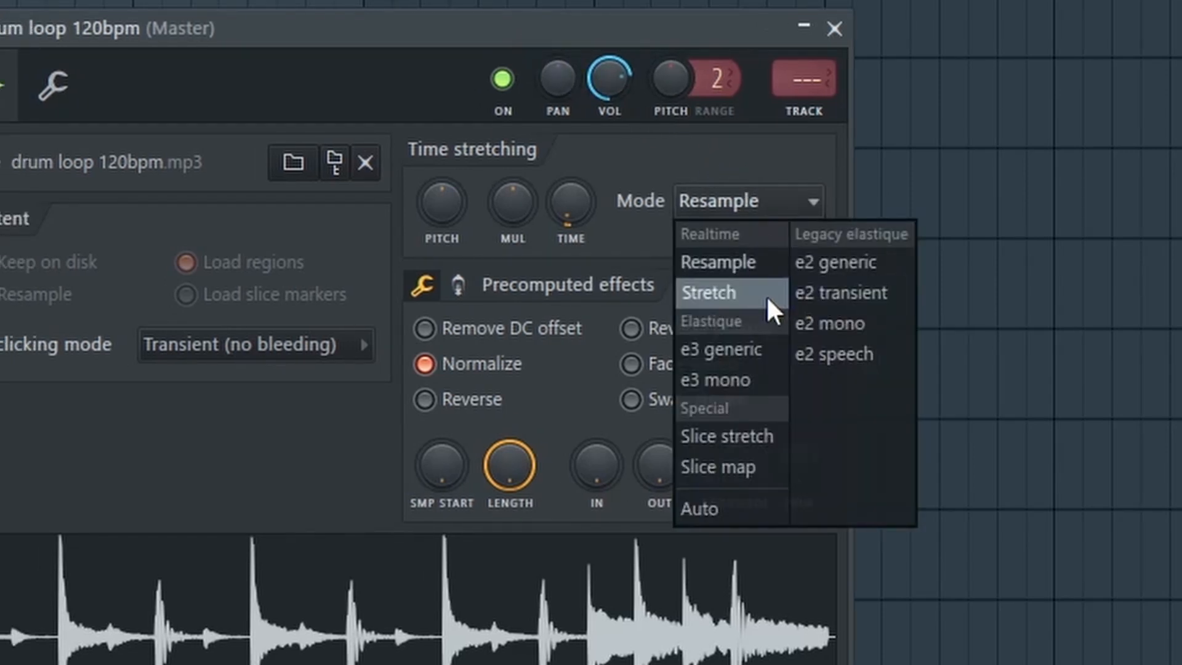
left_click(745, 348)
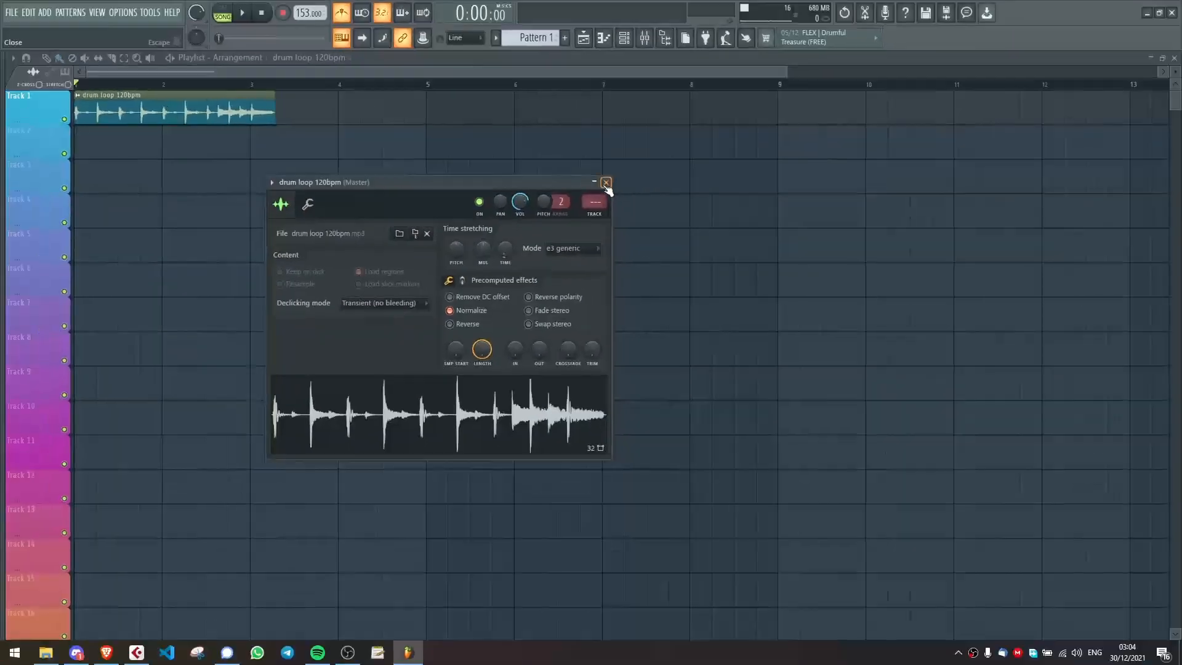
Step: Close the clip settings and play the drum loop with the changed stretch mode
left_click(607, 183)
key("space")
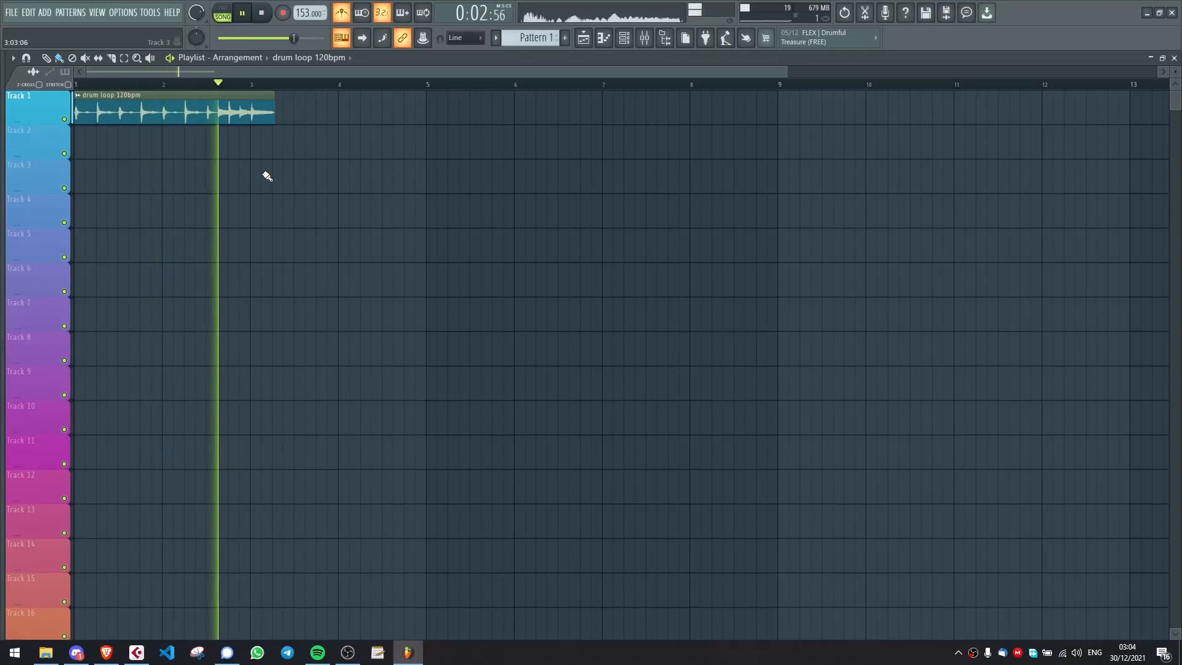
key("space")
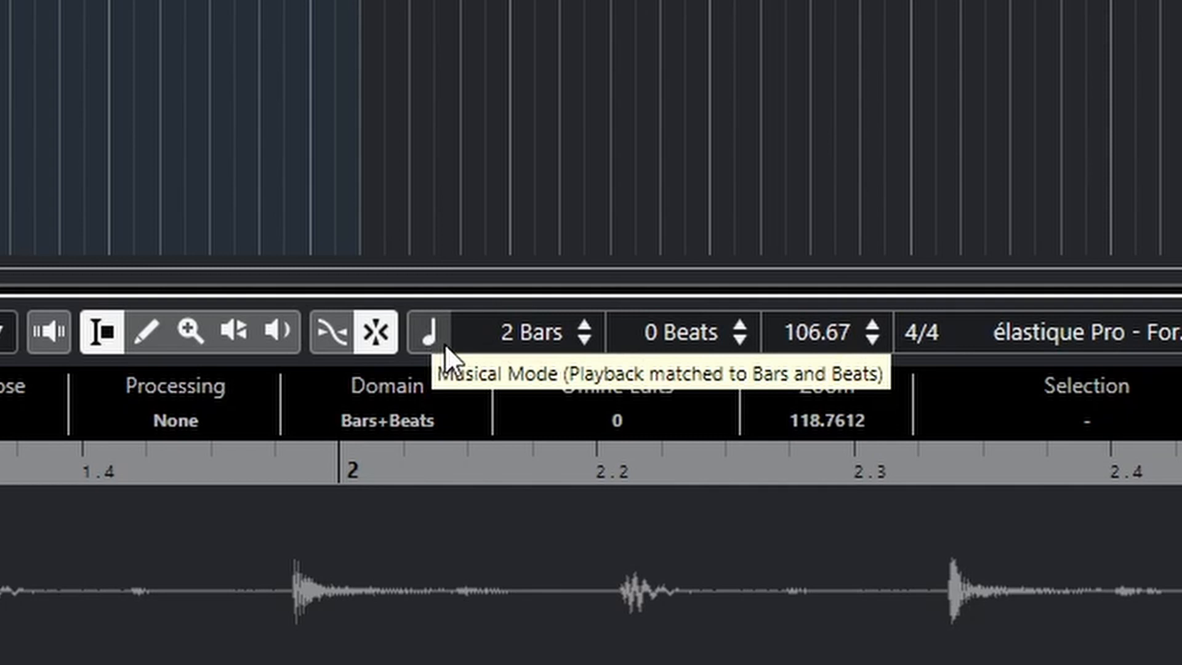
Step: Switch to Cubase, enable Musical Mode for the drum loop in the sample editor, and toggle it off and on again
left_click(429, 335)
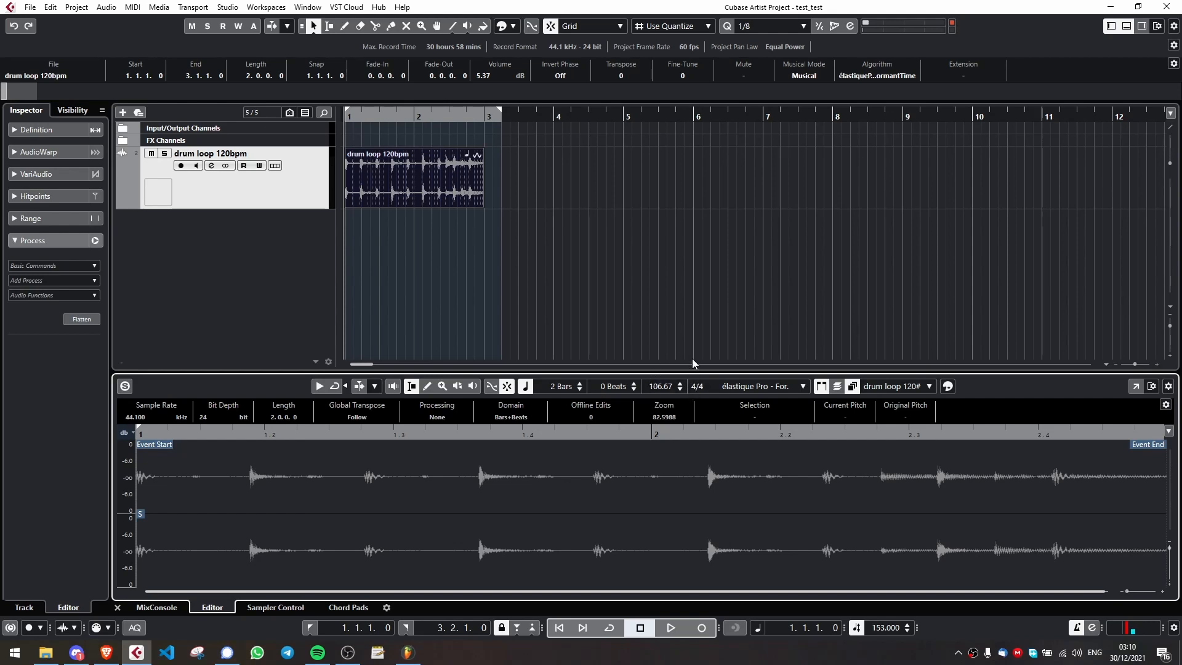
left_click(528, 386)
left_click(528, 386)
Step: Examine the end of the drum loop event at bar 3 closely against the bar grid
scroll(429, 261, "up", 2)
scroll(462, 256, "left", 2)
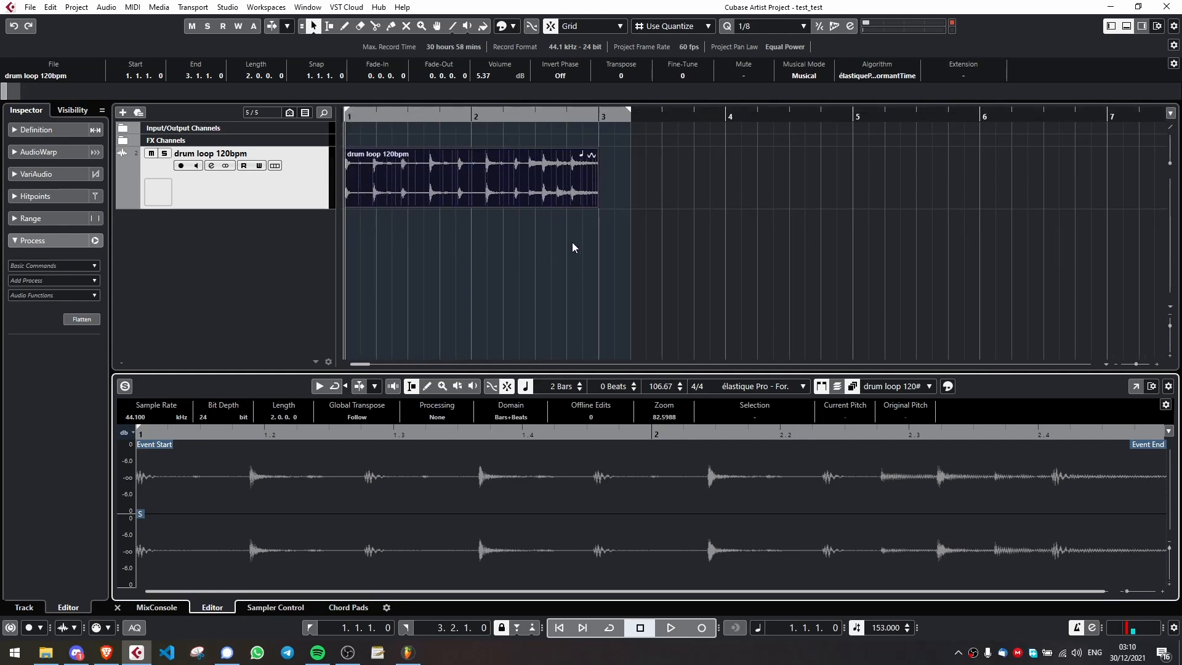
scroll(616, 221, "up", 4)
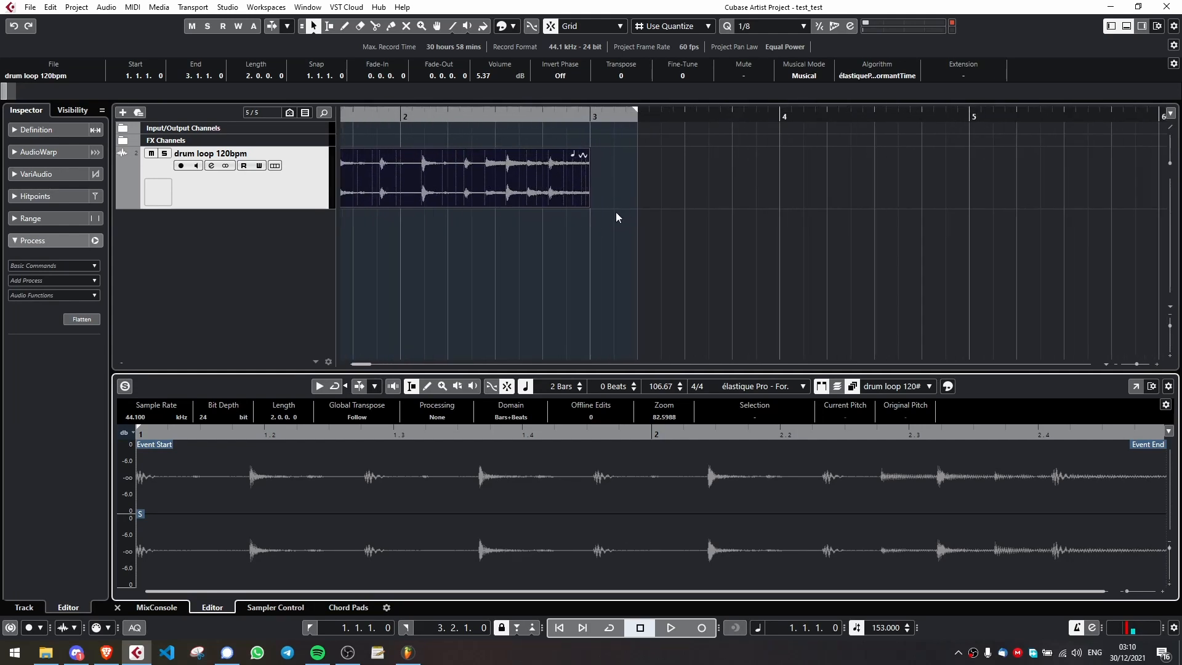
scroll(637, 203, "up", 4)
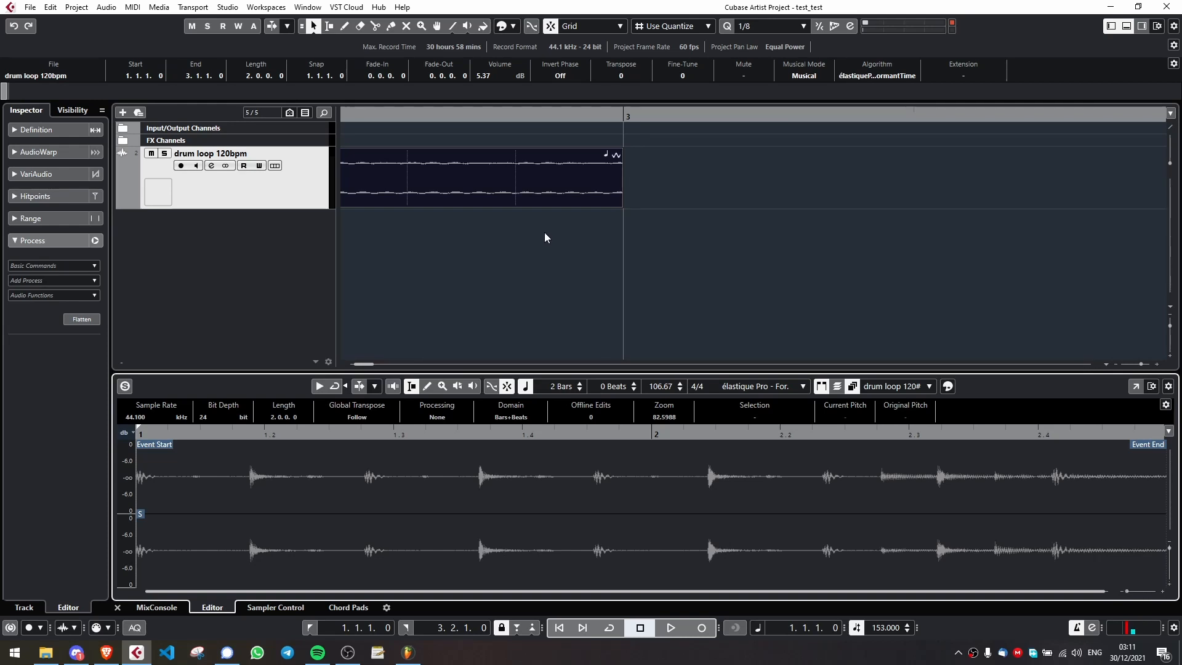
scroll(474, 220, "down", 4)
scroll(493, 227, "left", 2)
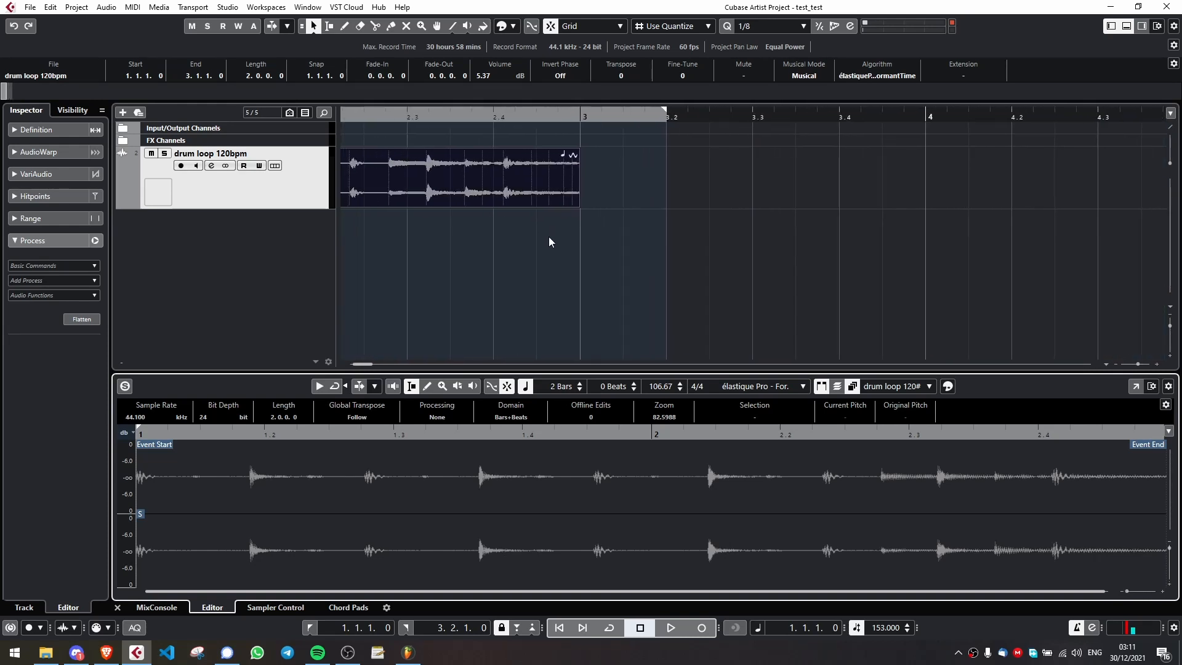
scroll(512, 196, "up", 4)
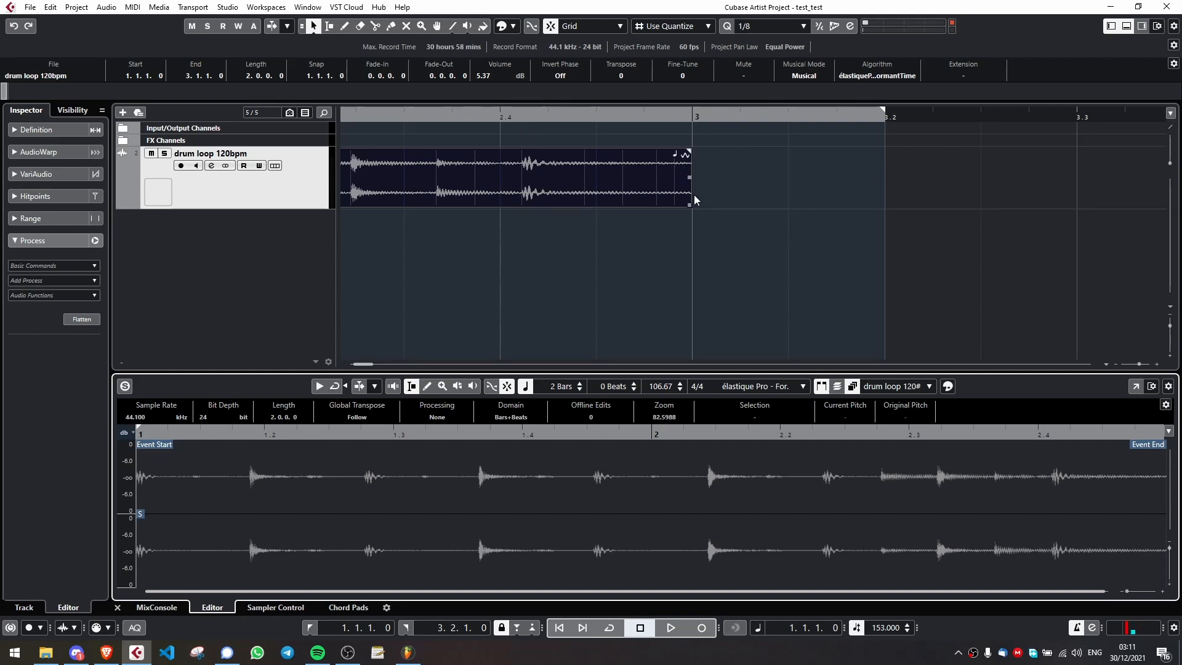
scroll(508, 198, "down", 5)
scroll(499, 199, "left", 5)
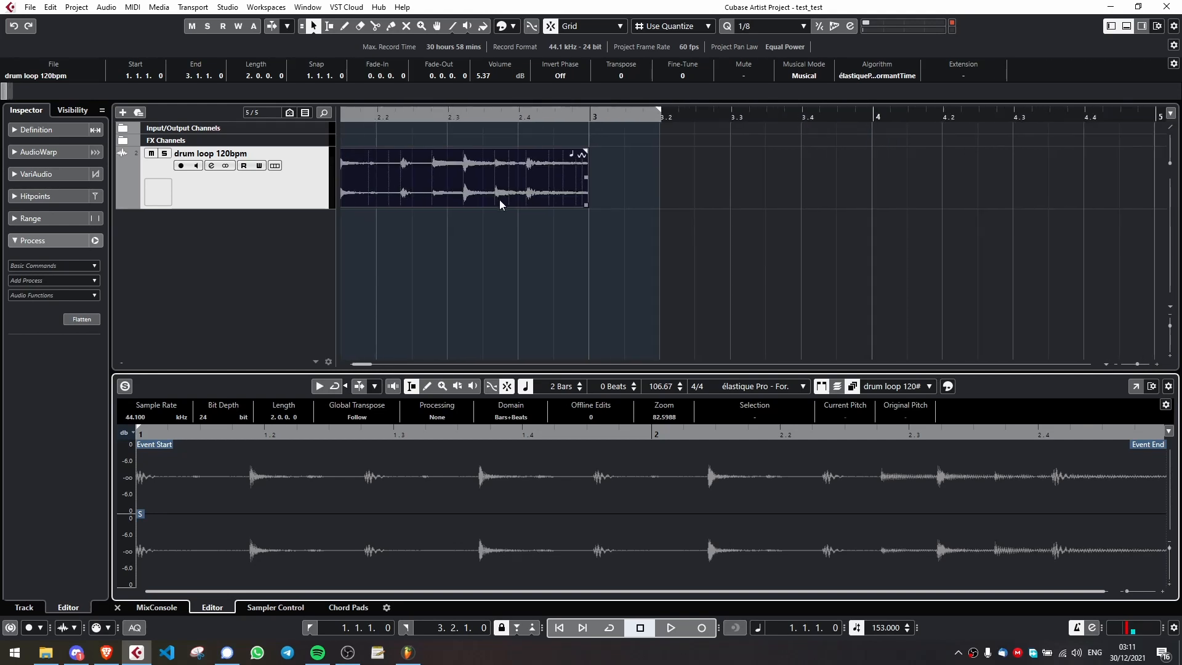
Step: Play the end of the drum loop from beat 2.3, and stop playback with the playhead at beat 2.4
left_click(509, 116)
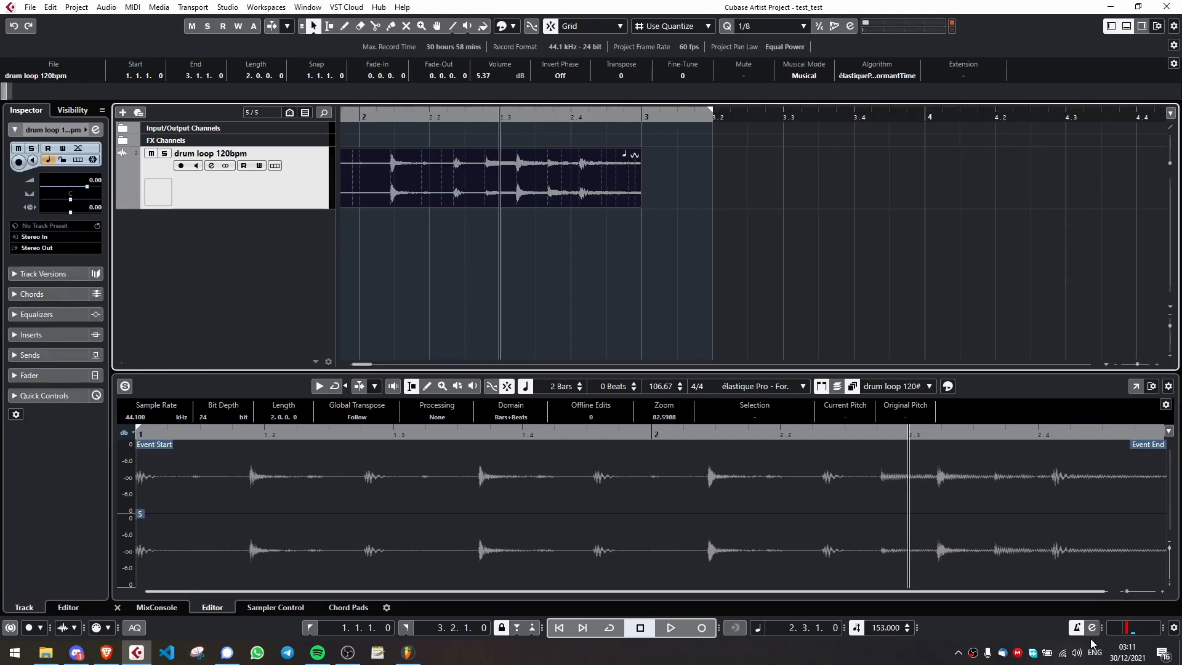
key("space")
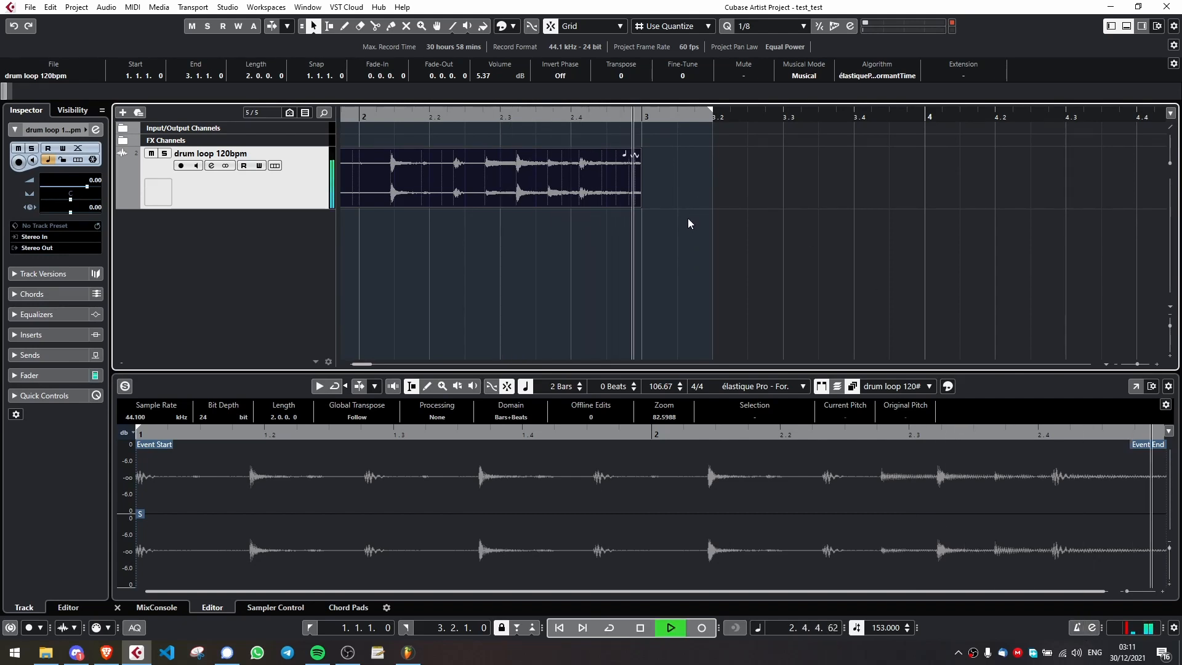
left_click(573, 114)
key("space")
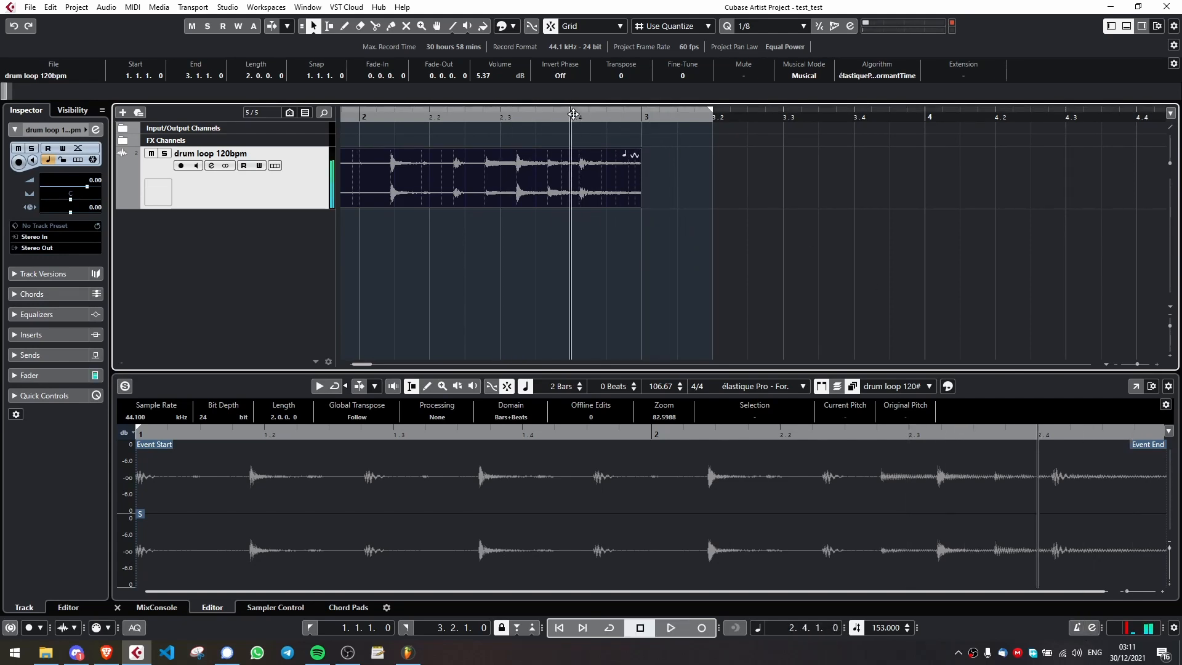
Step: Return the playhead to bar 1, turn on the metronome, and play the drum loop against it
scroll(573, 114, "down", 2)
left_click(429, 116)
left_click(351, 116)
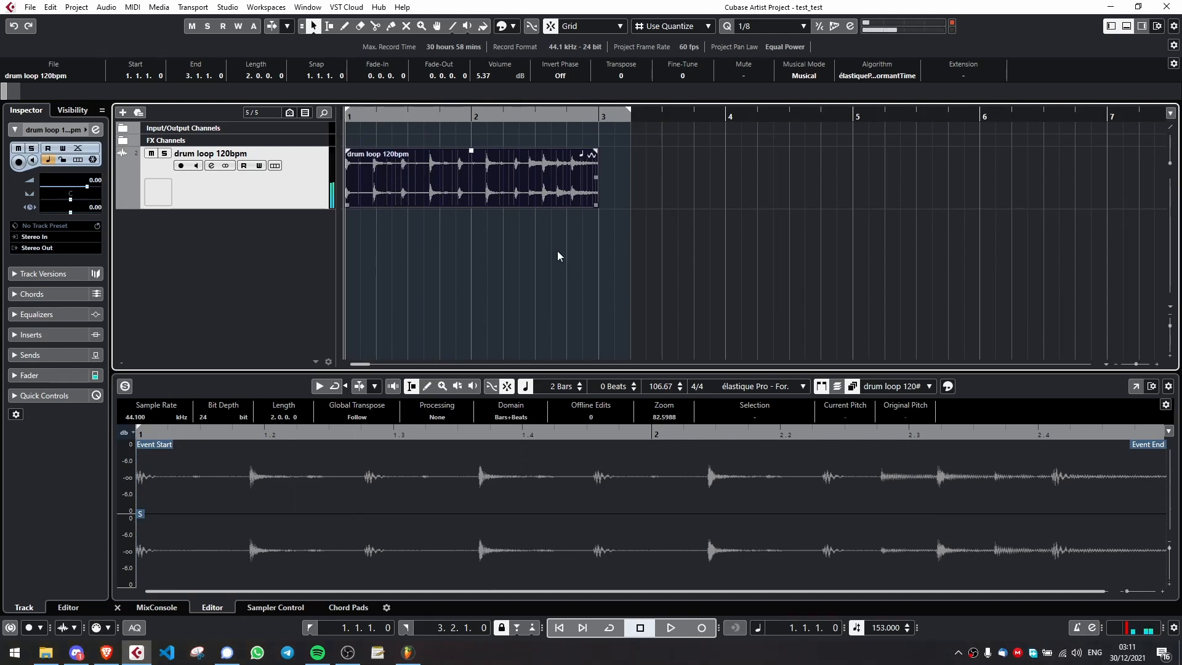
left_click(1077, 629)
key("space")
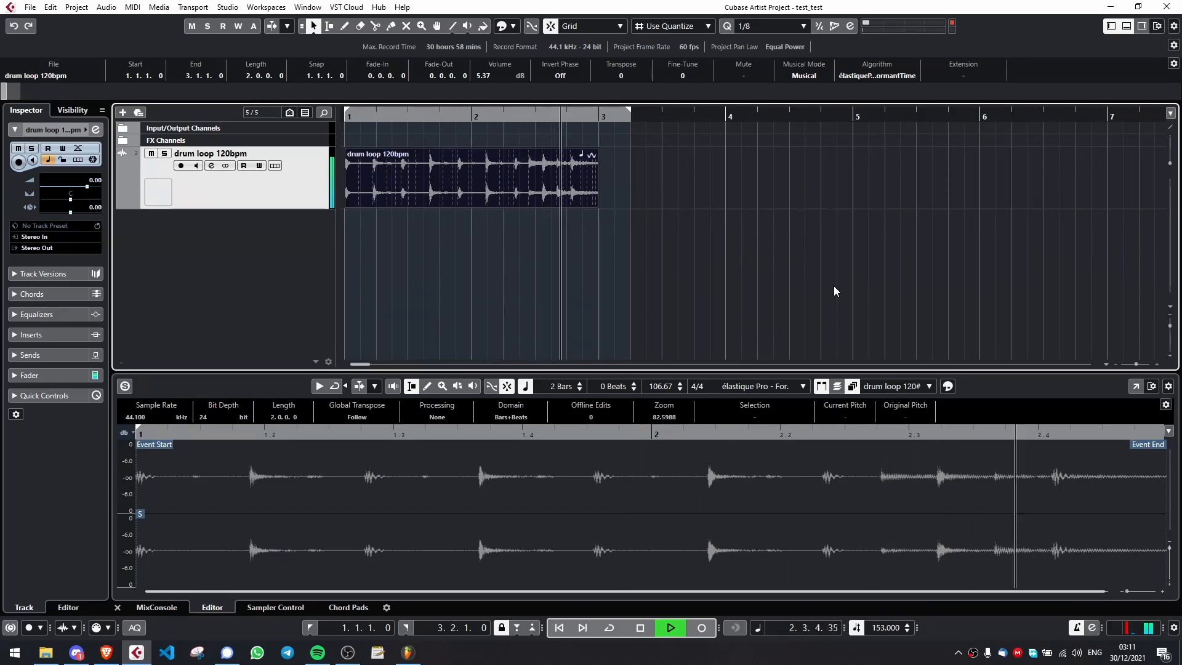
key("space")
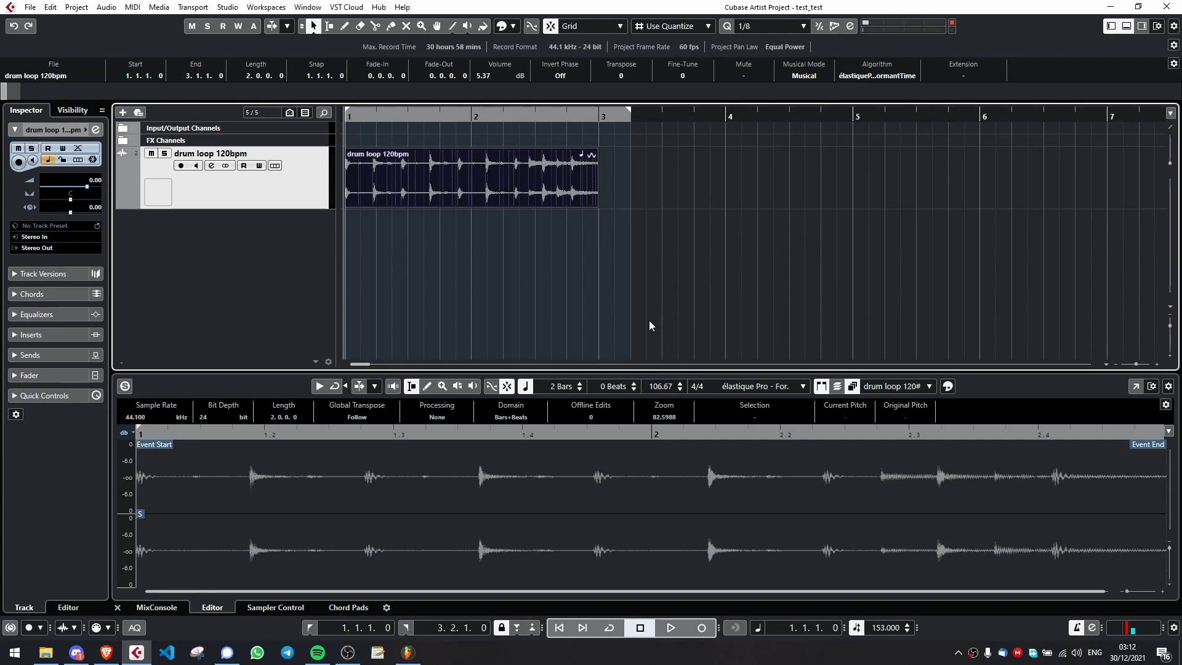
Step: Set the drum loop's tempo to 120 BPM in the sample editor and check its hits against the grid around beat 2.2
left_click(659, 385)
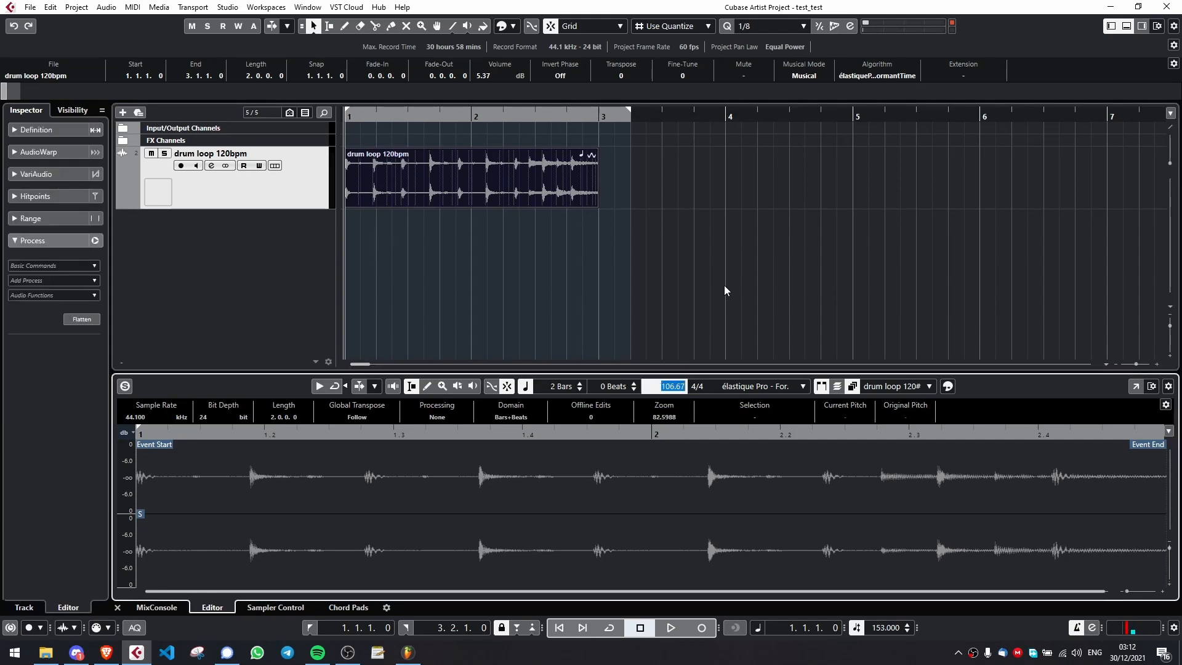
type("120")
key("Return")
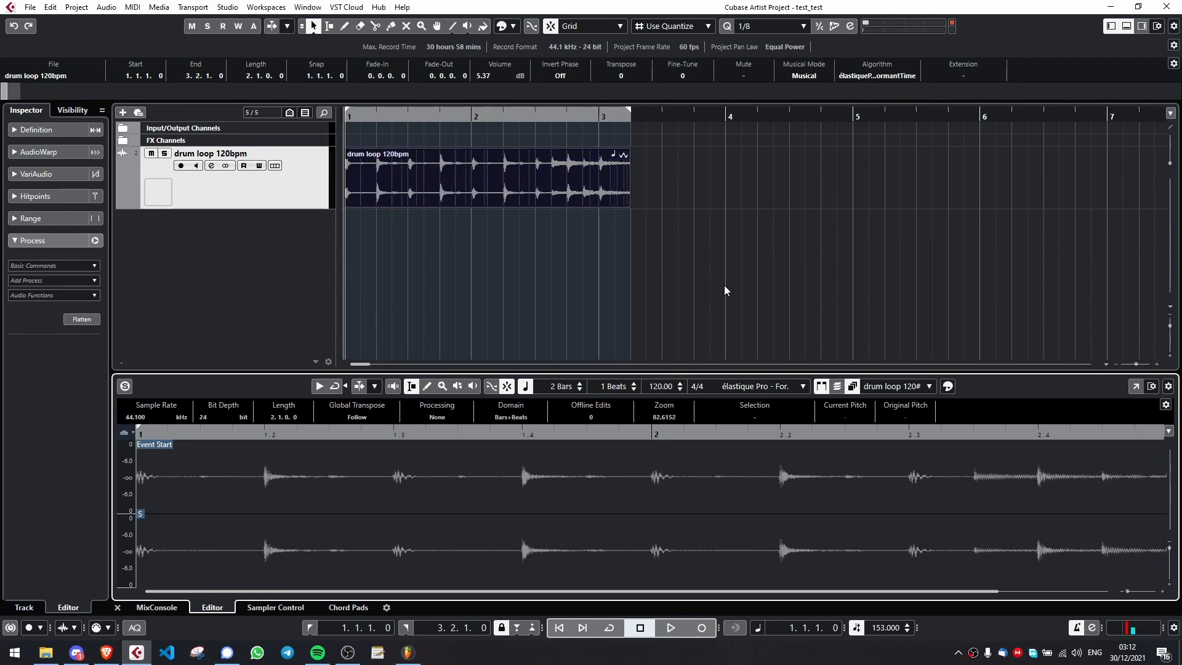
left_click_drag(522, 115, 585, 116)
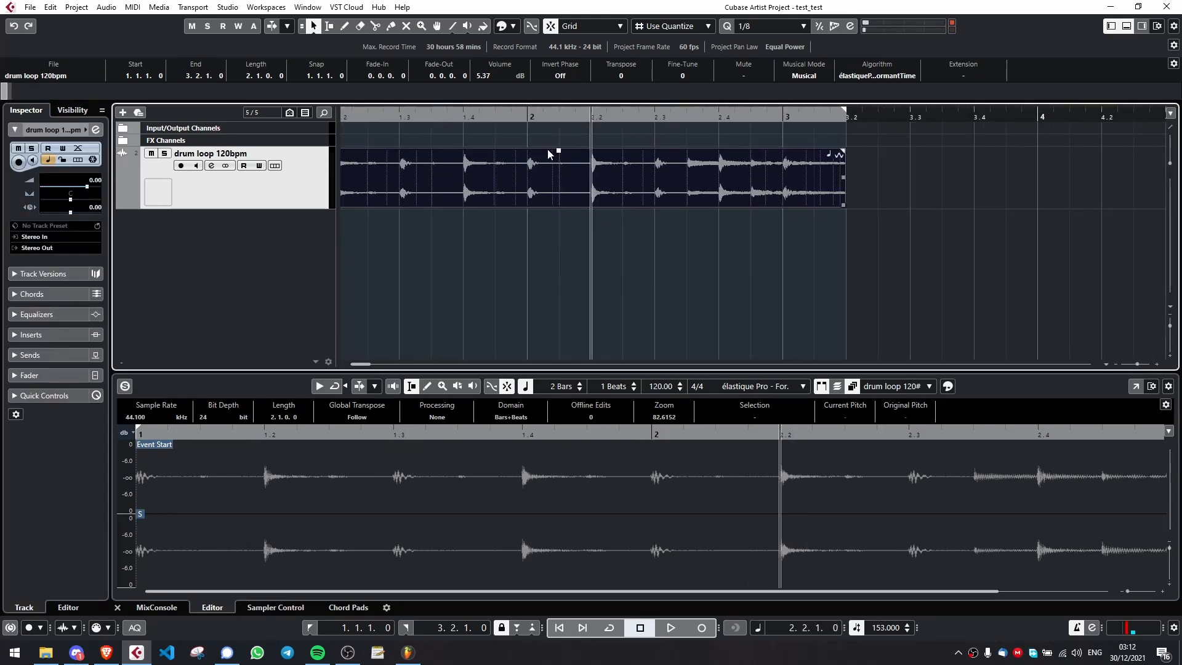
key("g")
key("g")
left_click(343, 115)
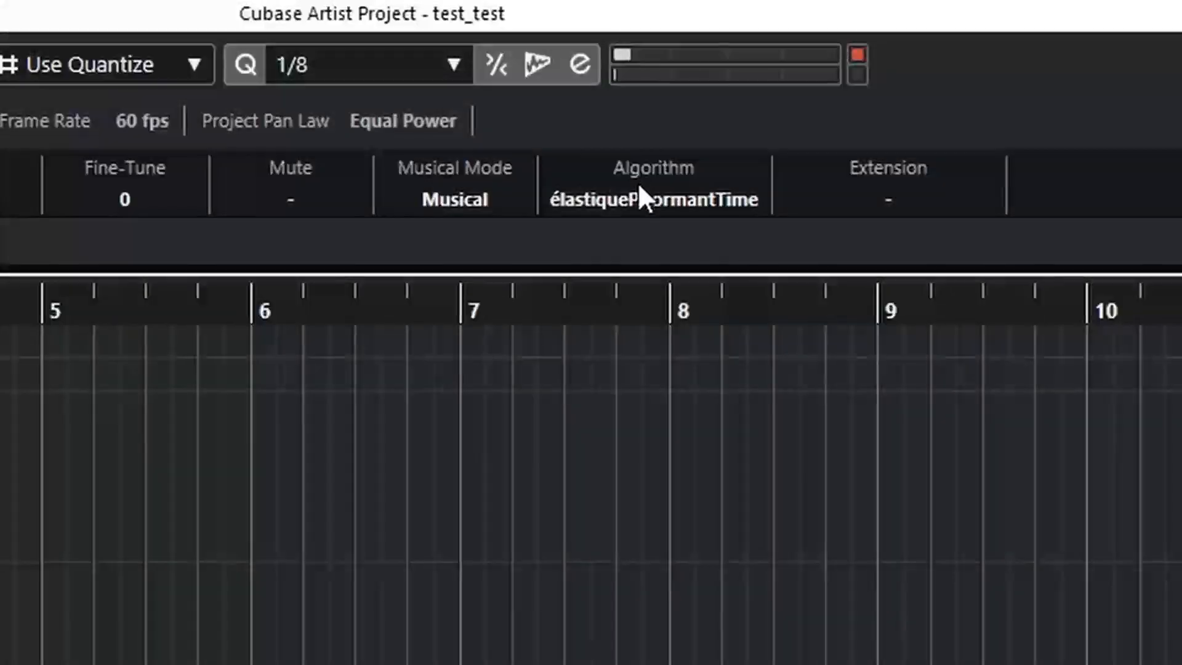
Step: Set the drum loop's stretch algorithm to élastique Pro - Formant Pitch, and review the other élastique variants
left_click(637, 195)
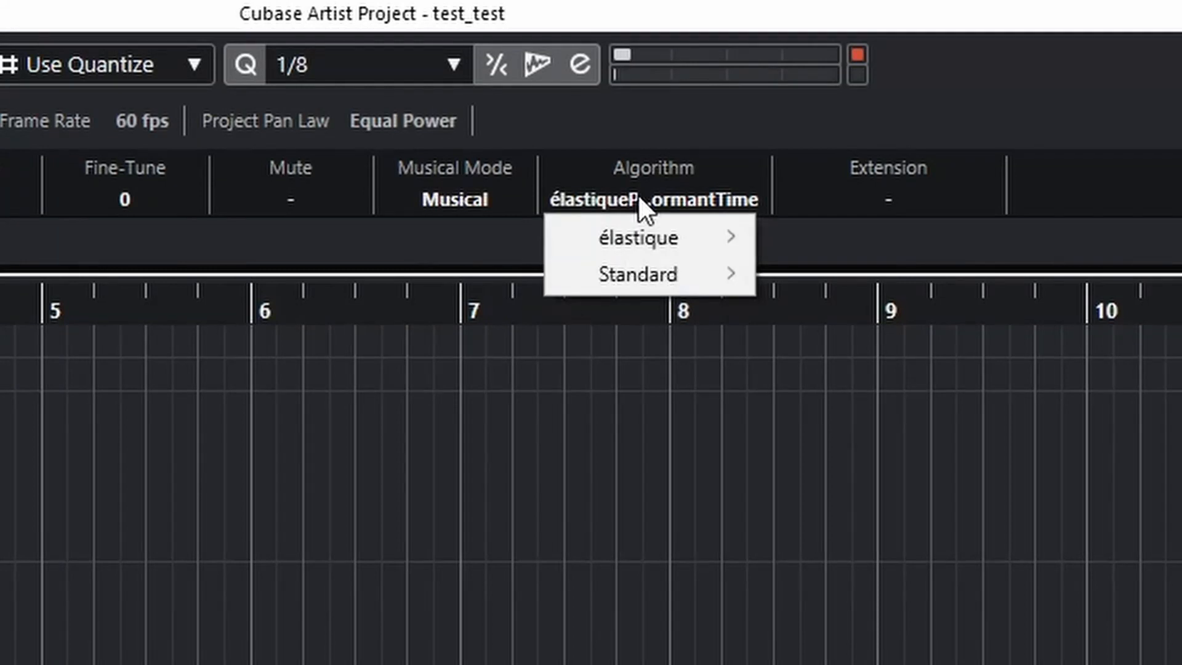
mouse_move(655, 239)
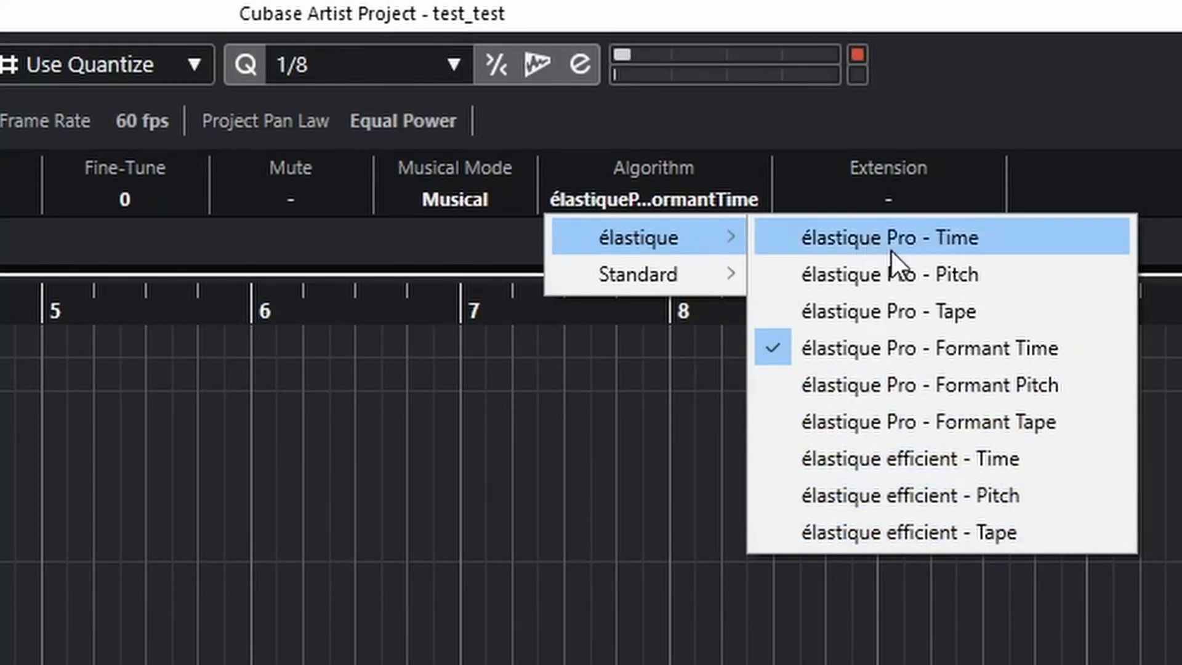
left_click(1007, 382)
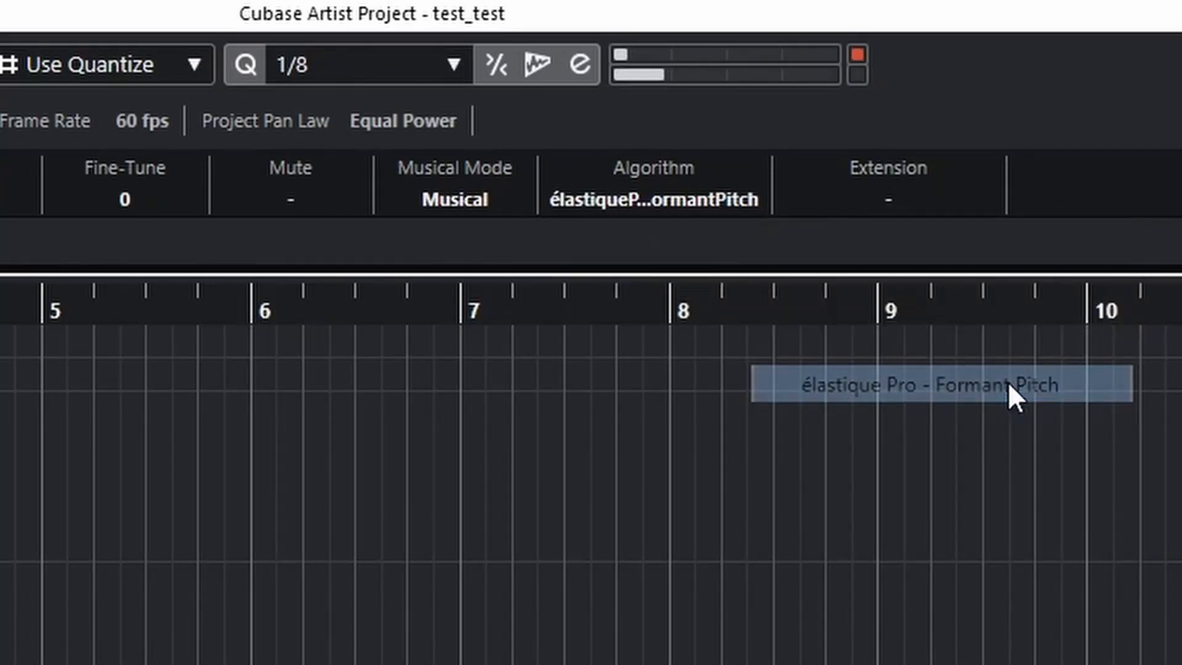
left_click(718, 202)
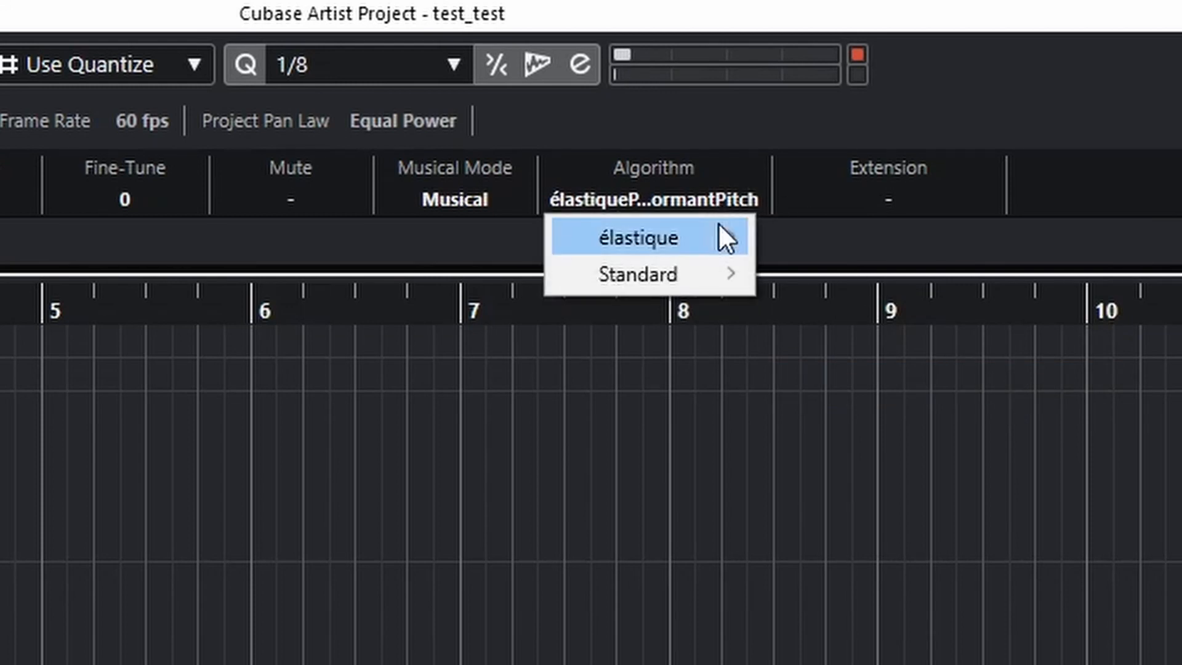
mouse_move(717, 231)
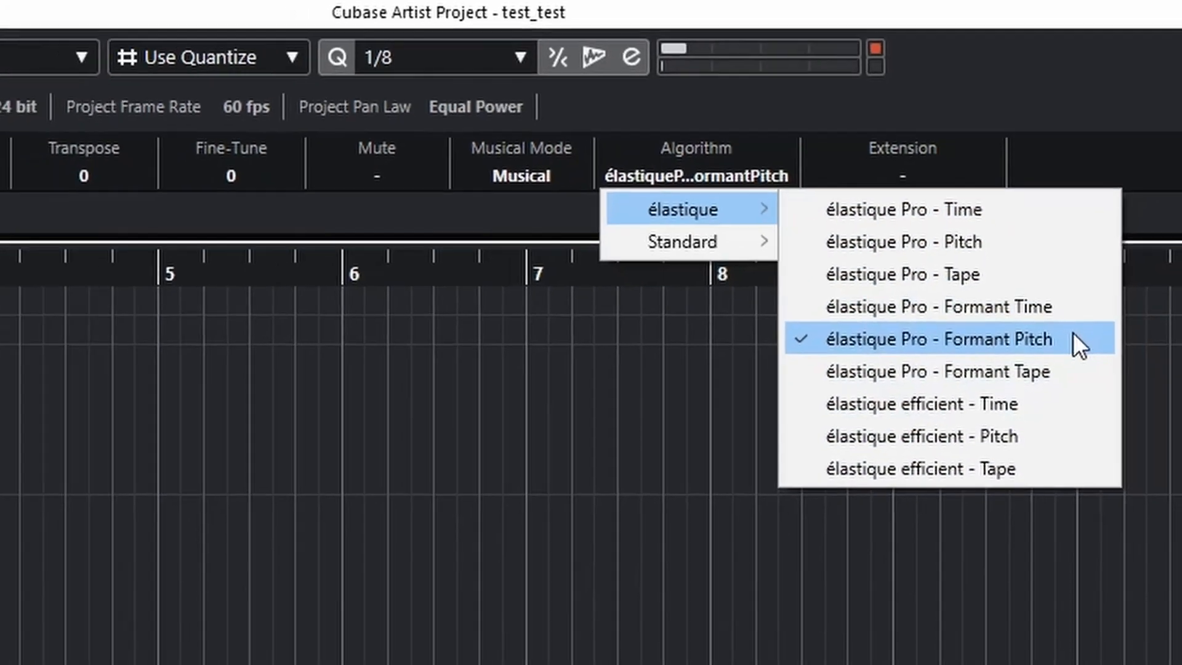
left_click(1068, 383)
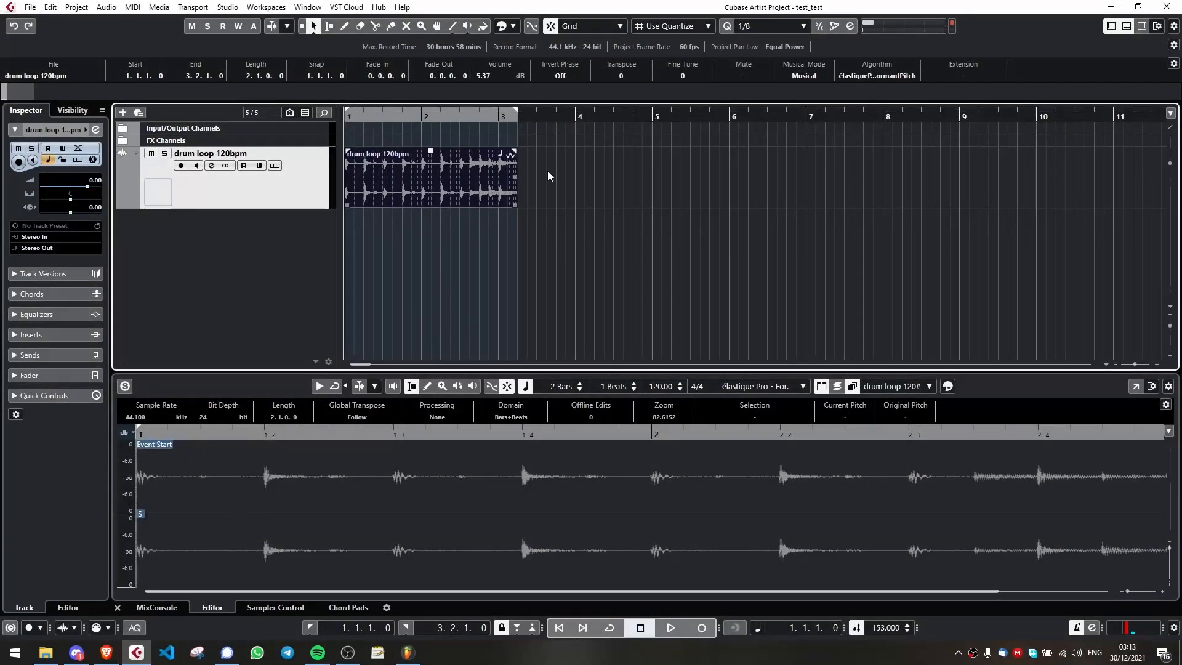
key("space")
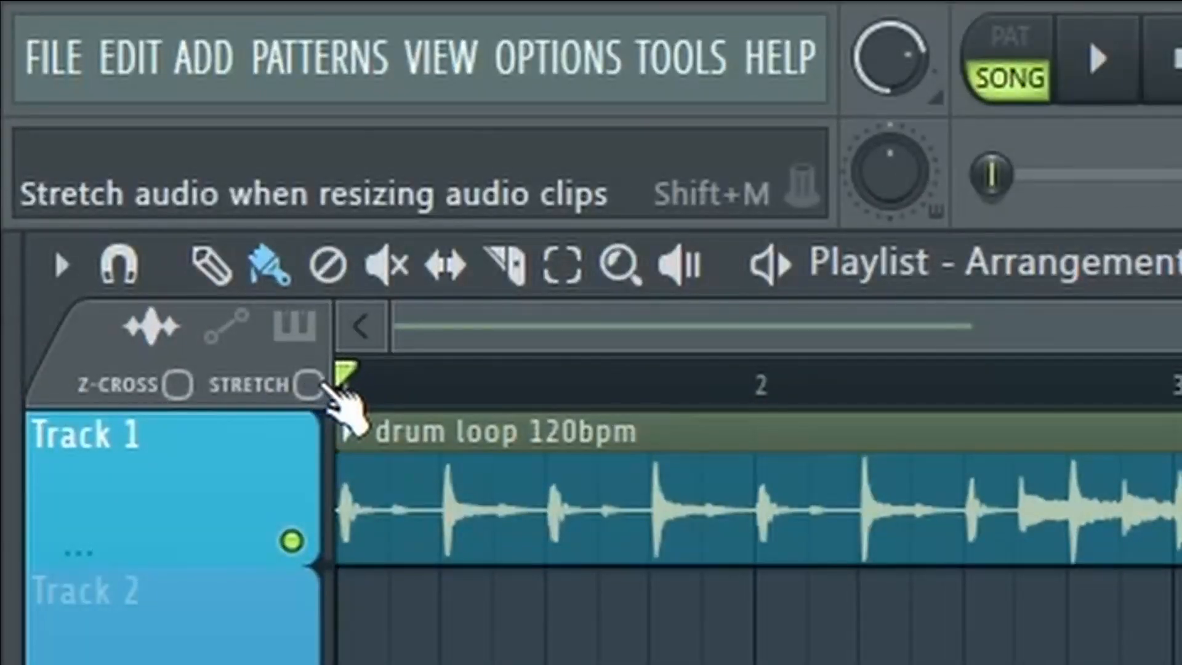
Step: In FL Studio, temporarily enable stretching on resize, lengthen the drum loop clip to about 3:06:10, and play it
left_click(319, 387)
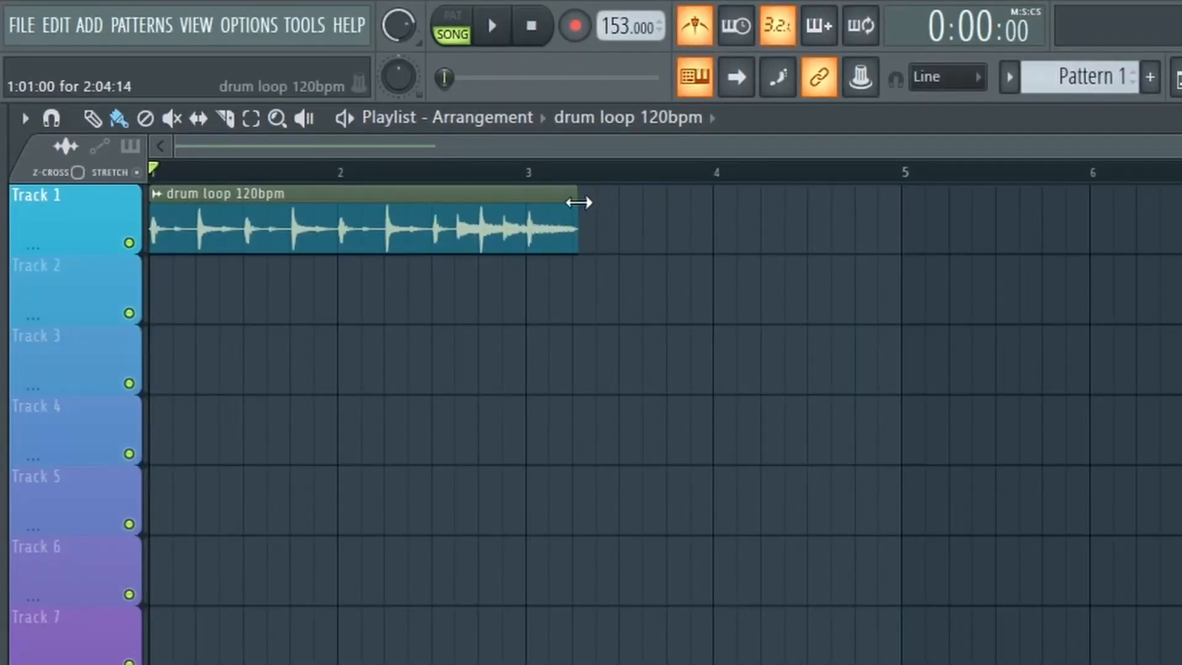
left_click_drag(572, 206, 782, 221)
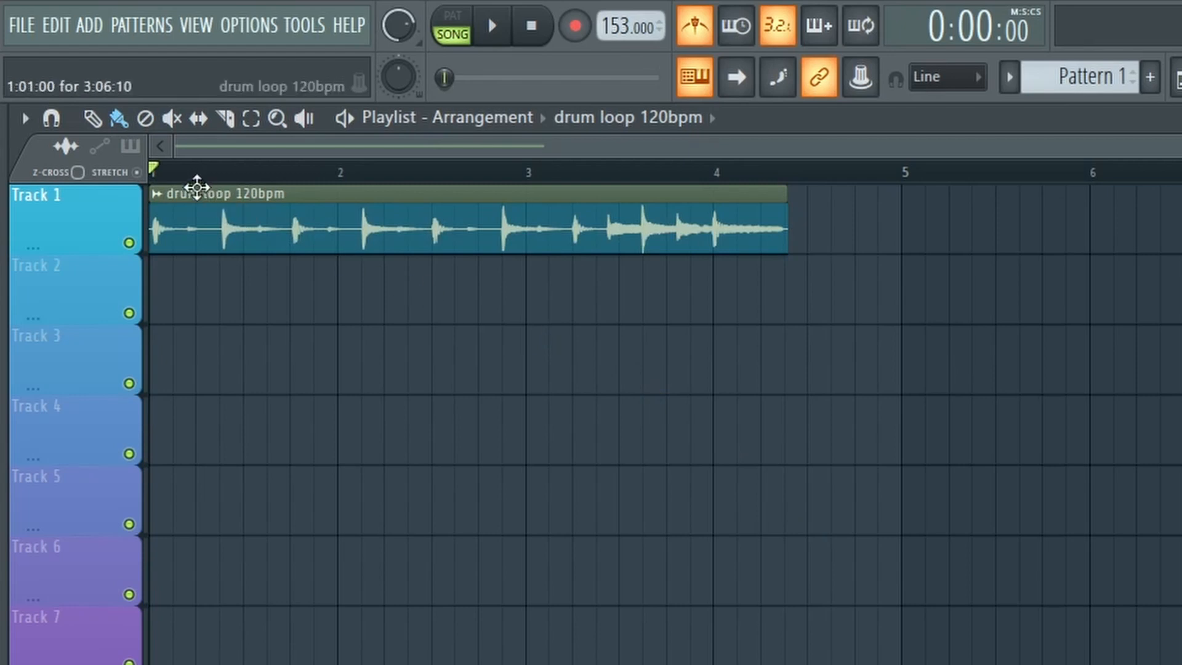
key("space")
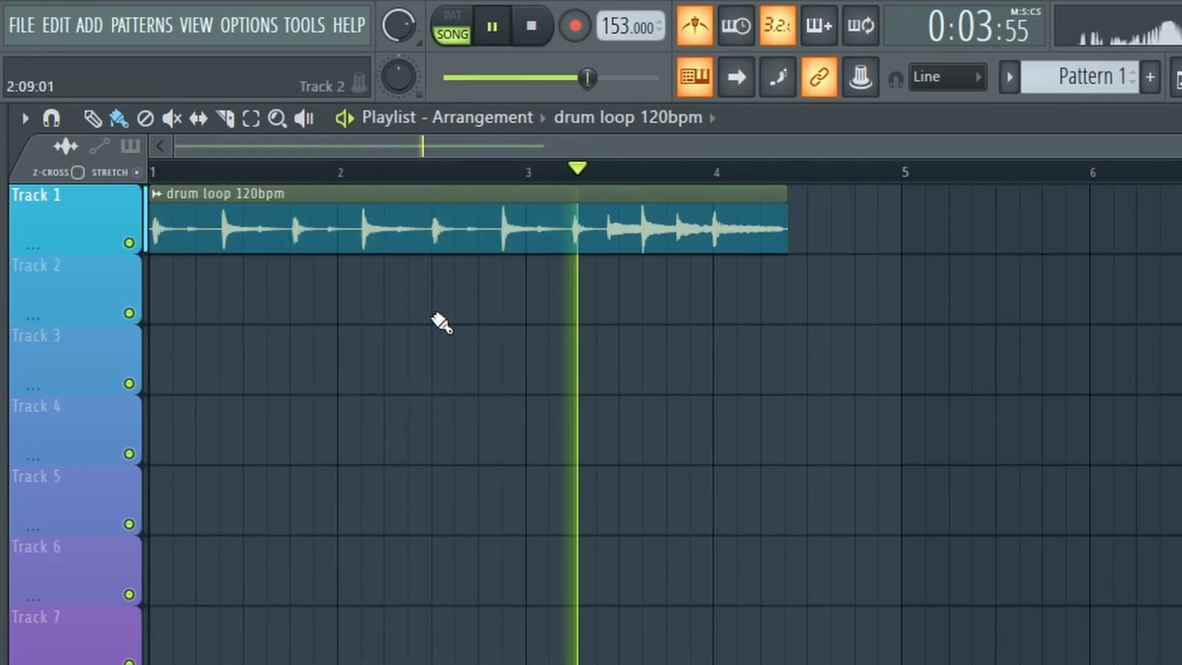
key("space")
left_click(136, 172)
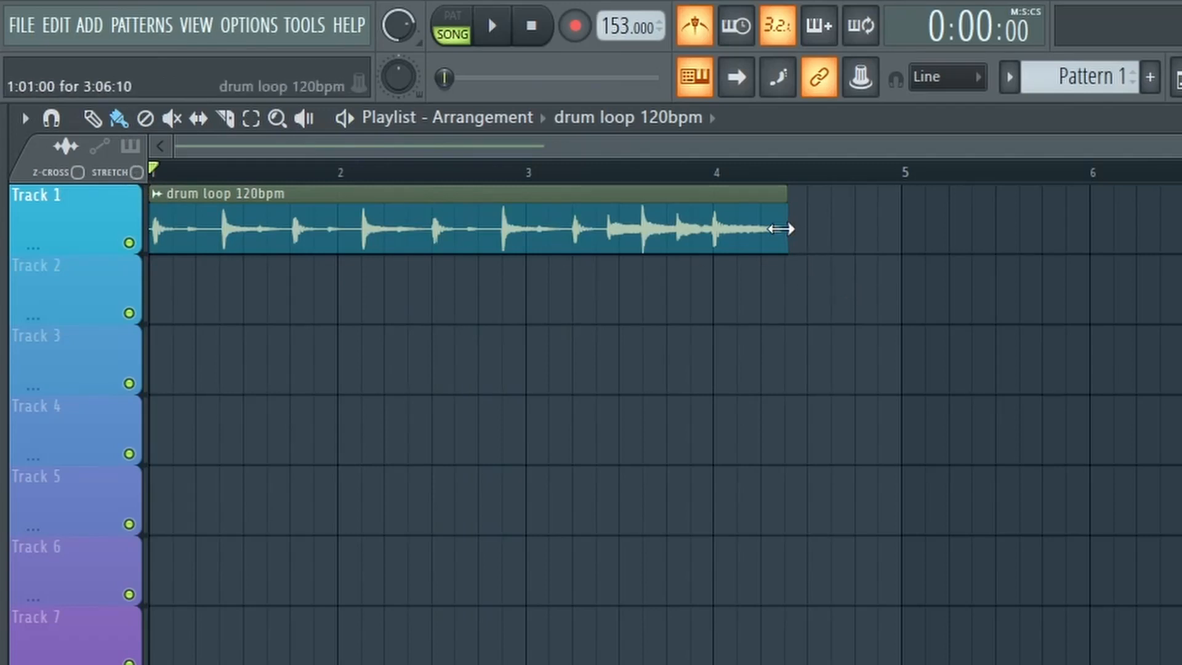
Step: With stretching off in FL Studio, extend the drum loop clip to about 7:00:10 and trim it back to the end of its audio
left_click_drag(789, 228, 1181, 229)
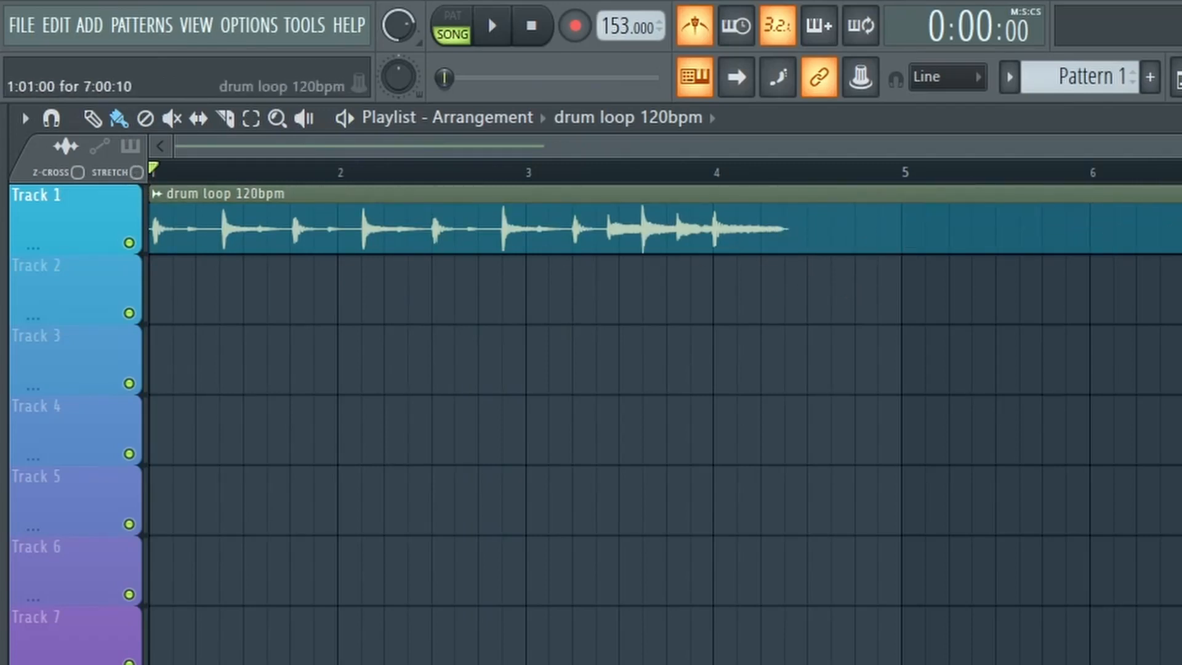
left_click_drag(1181, 271, 783, 274)
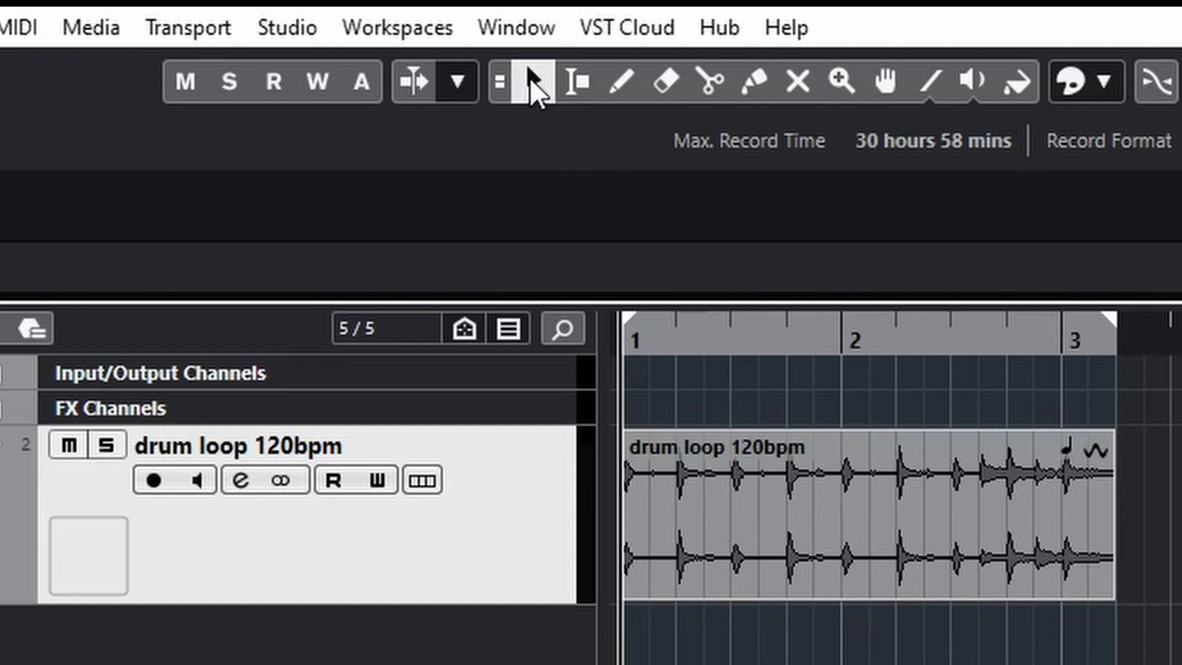
Step: Switch to Cubase, review the sizing modes of the Object Selection tool, and try resizing the drum loop with Normal Sizing
left_click(529, 72)
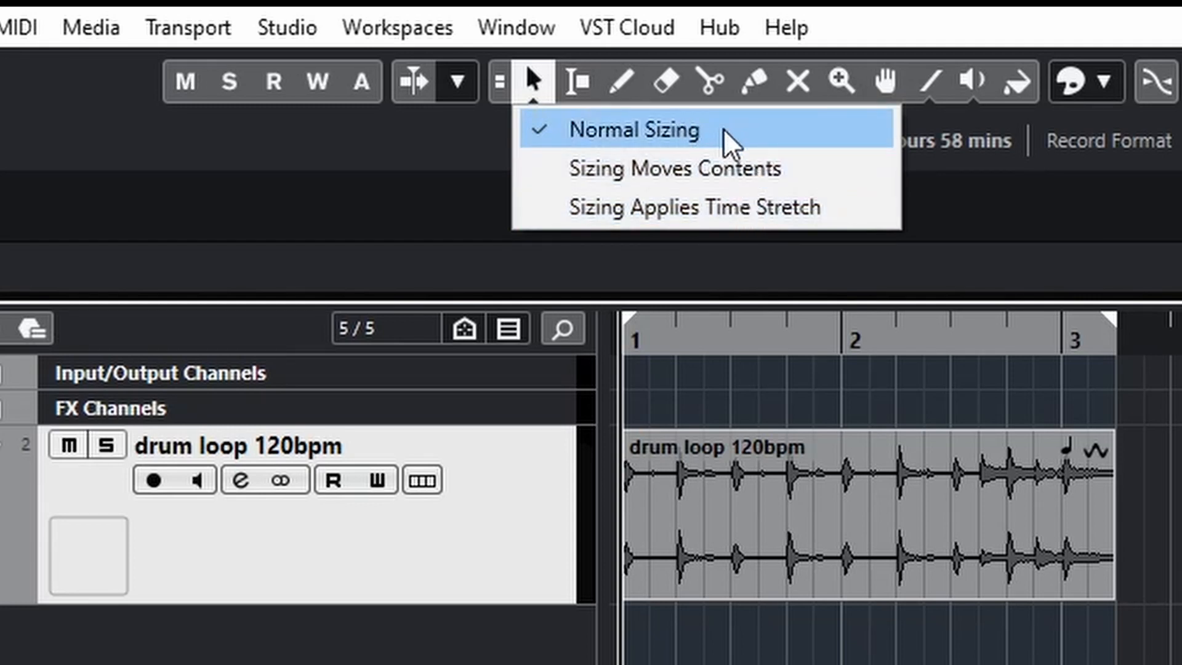
left_click(735, 208)
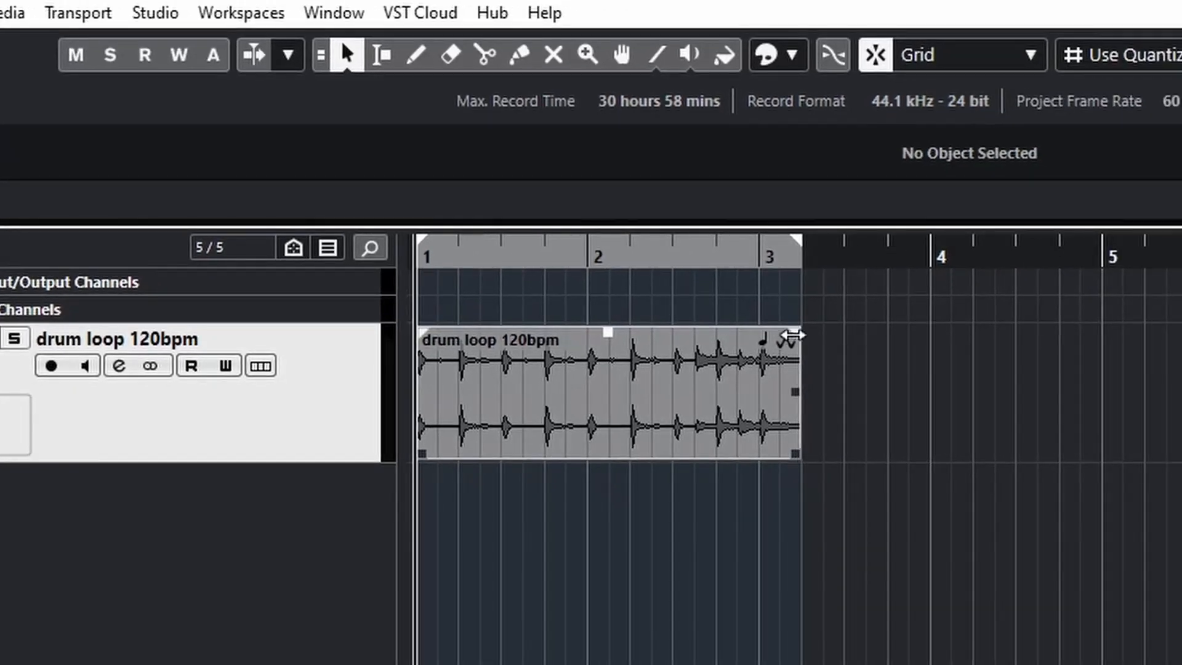
left_click_drag(794, 332, 832, 442)
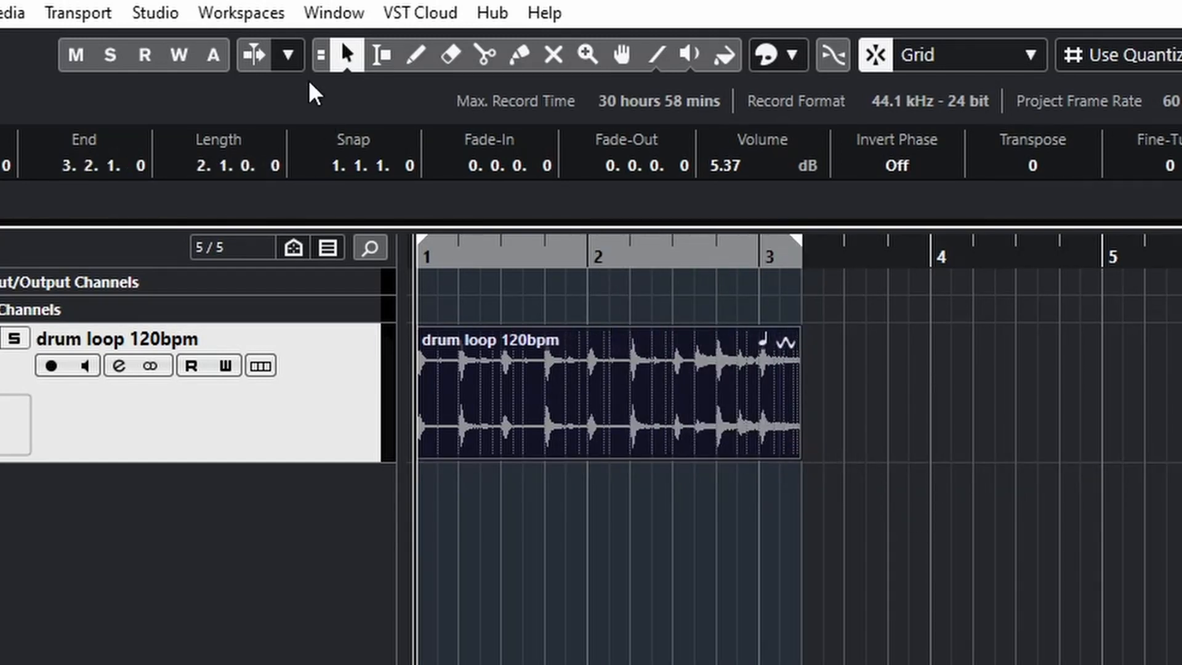
Step: Enable Sizing Applies Time Stretch, stretch the drum loop's end to 6.3.3.0, and play back the slowed loop
left_click(348, 54)
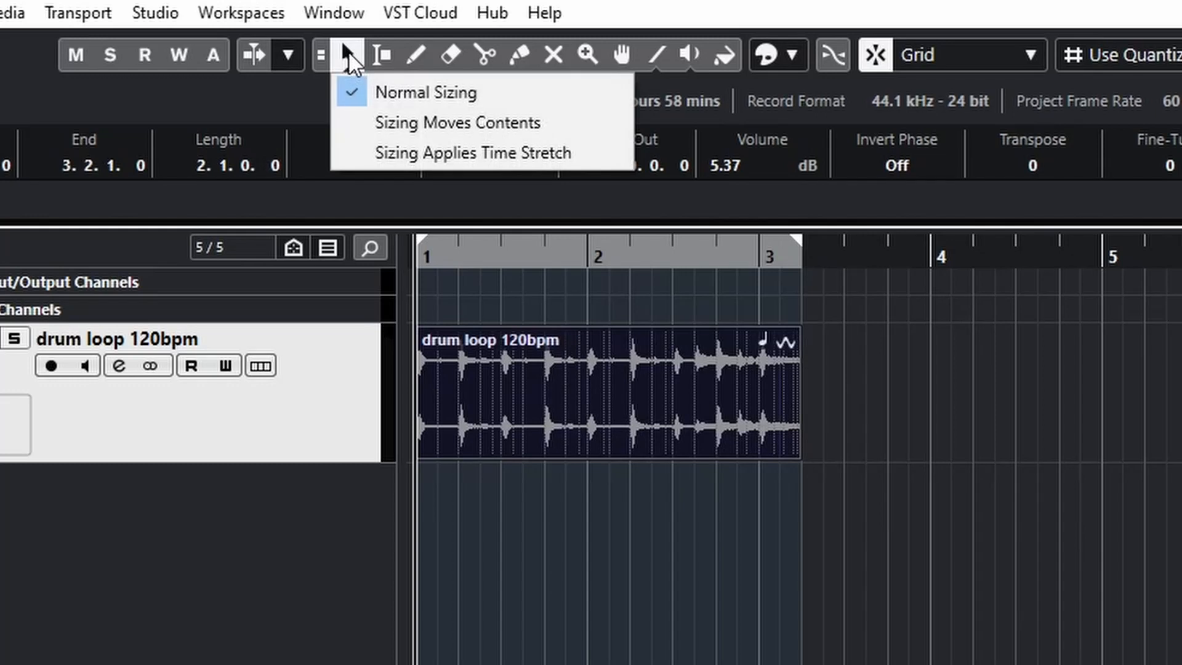
left_click(431, 155)
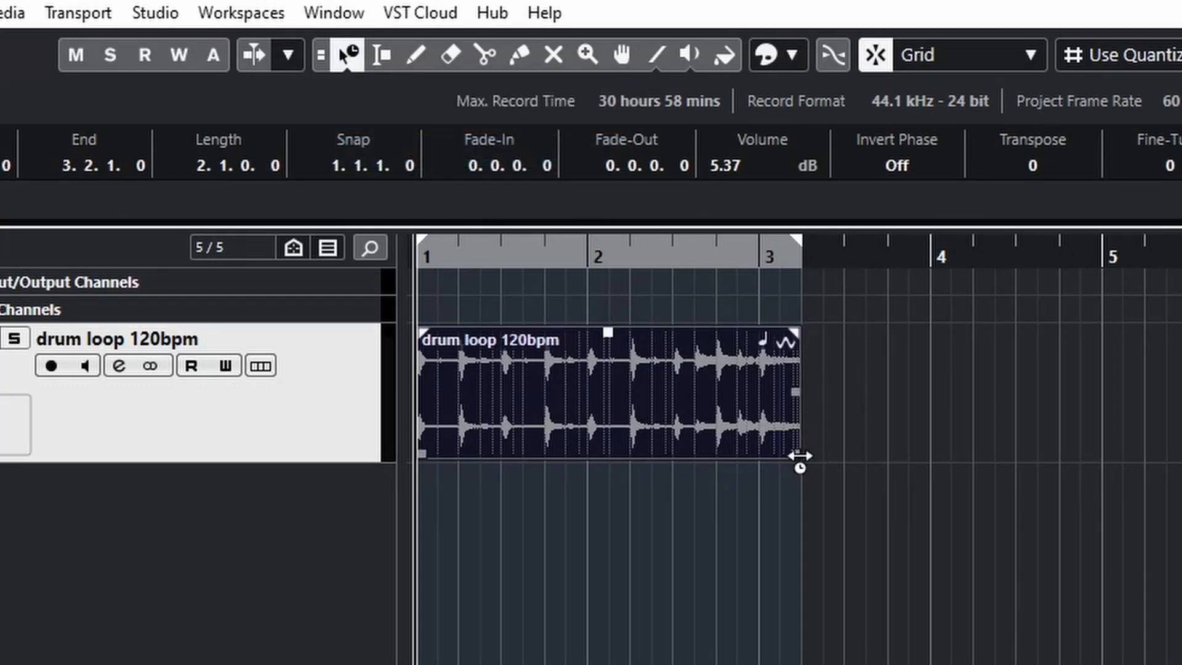
left_click_drag(799, 455, 1179, 460)
key("space")
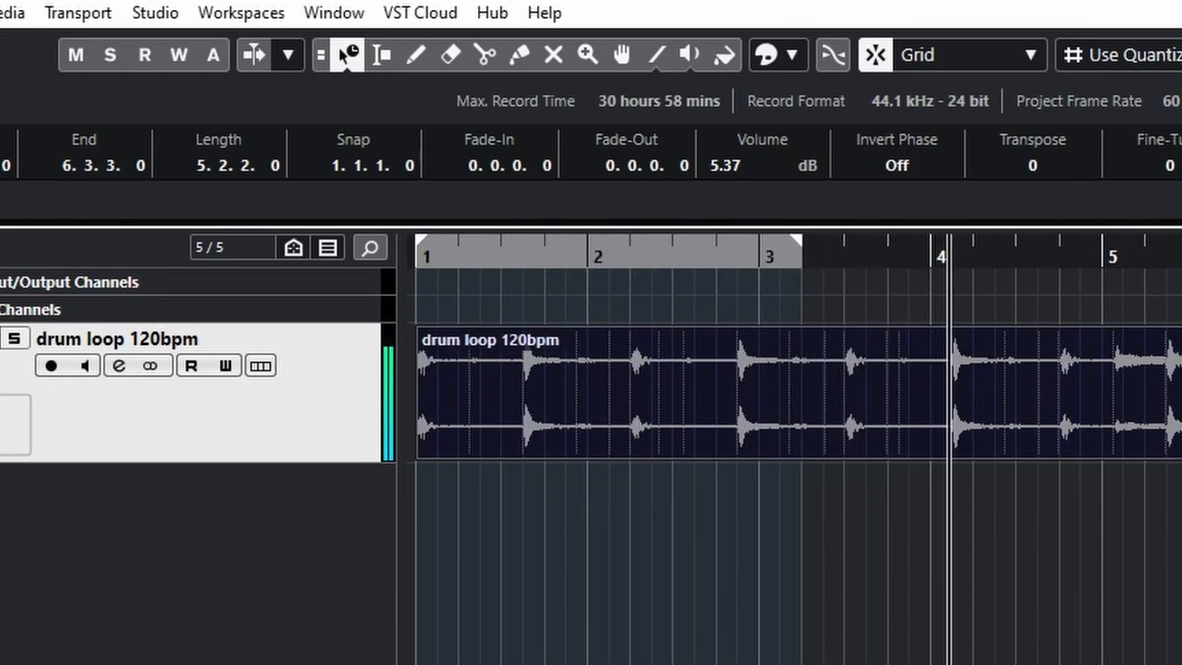
key("space")
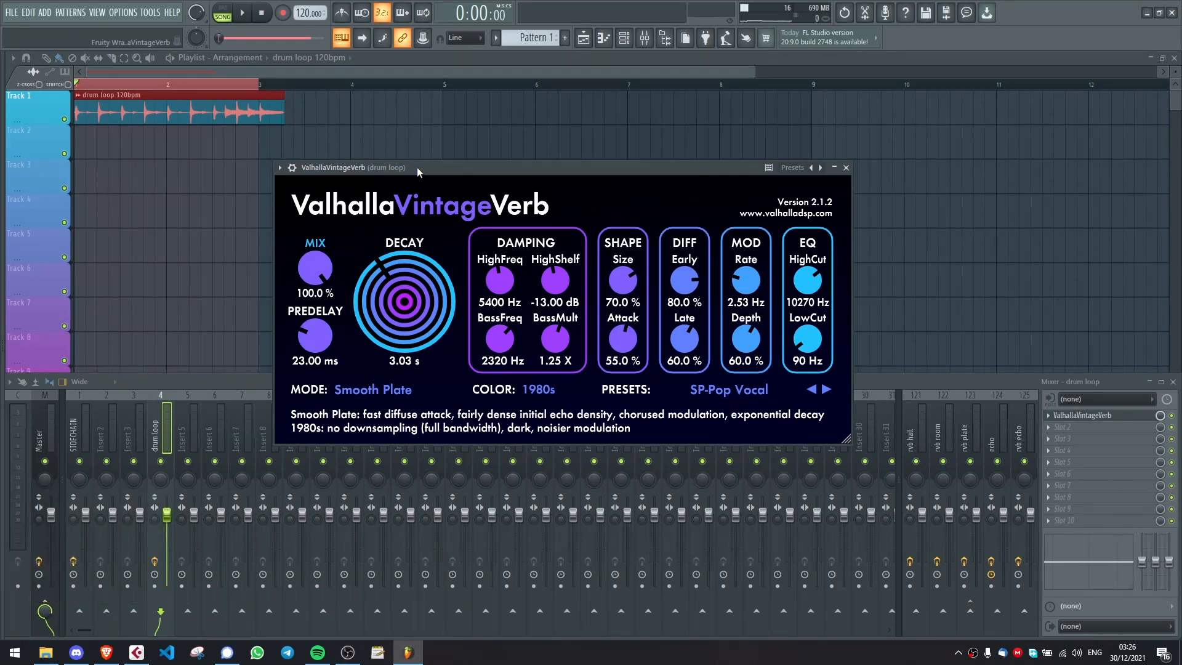
Step: Switch to FL Studio, tweak the Mix of ValhallaVintageVerb on the drum loop channel, and create an automation clip for it
left_click_drag(421, 171, 432, 175)
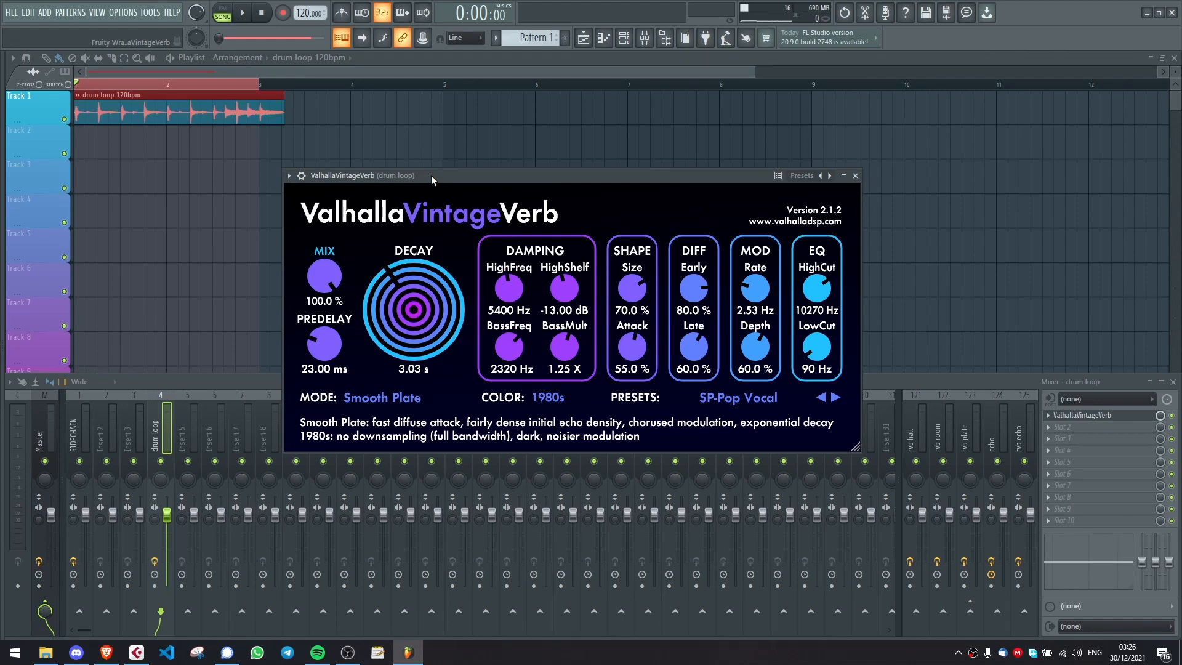
left_click_drag(478, 177, 487, 187)
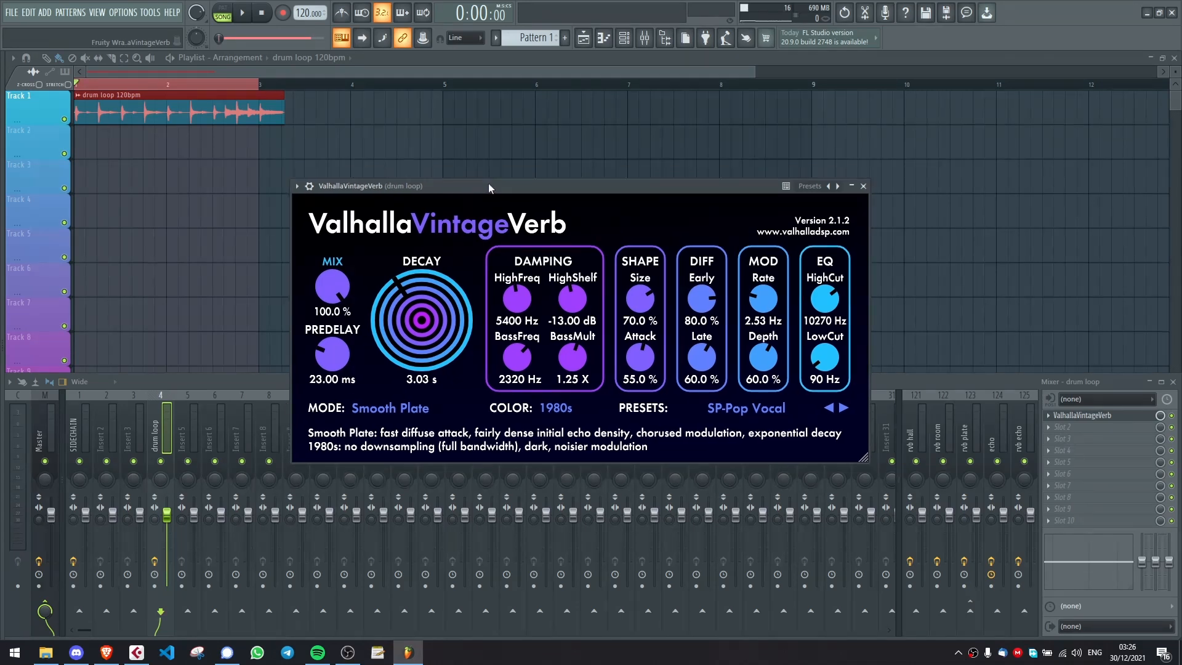
mouse_move(331, 276)
left_mouse_down()
mouse_move(333, 303)
mouse_move(342, 262)
left_mouse_up()
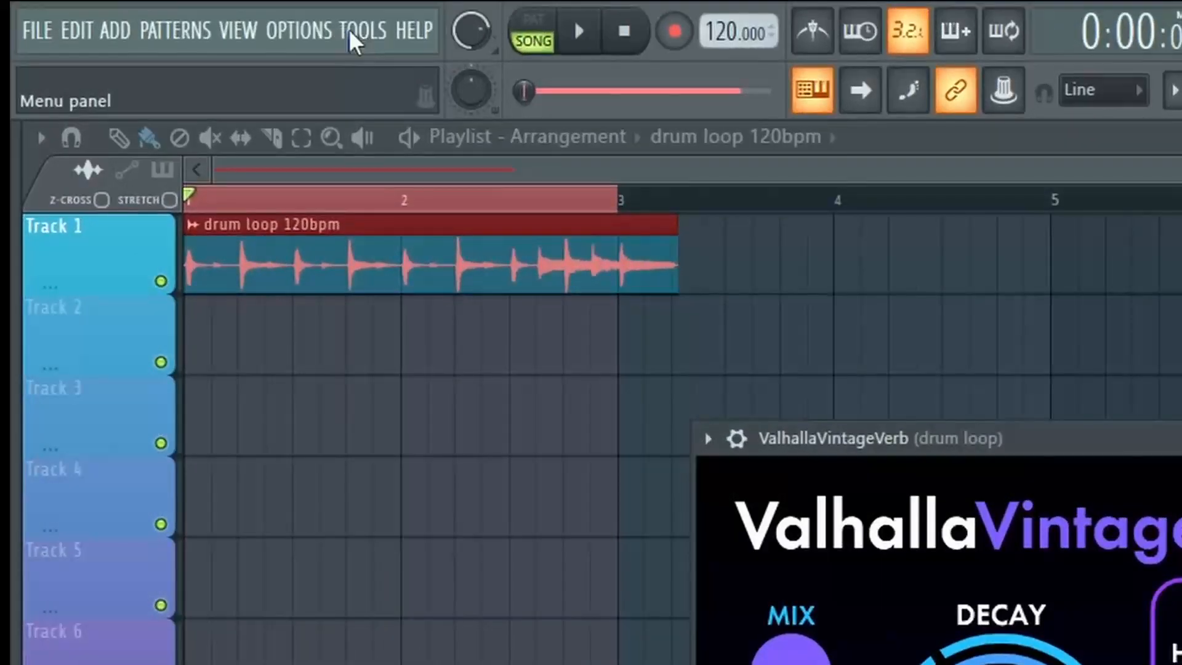
left_click(354, 38)
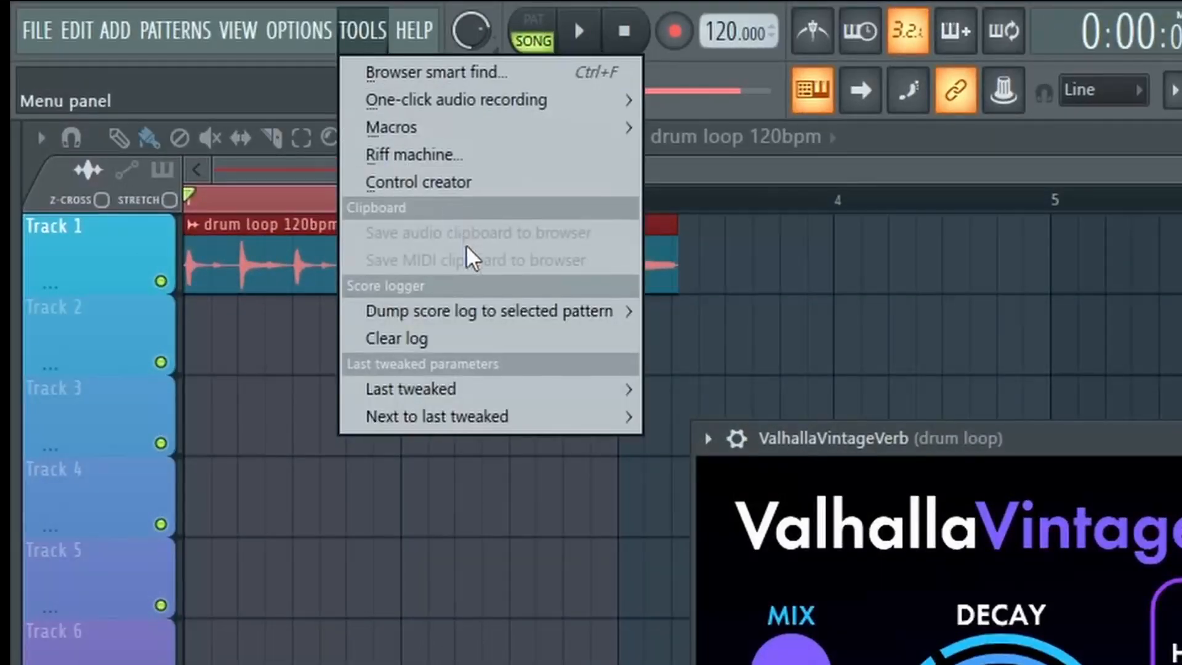
mouse_move(544, 394)
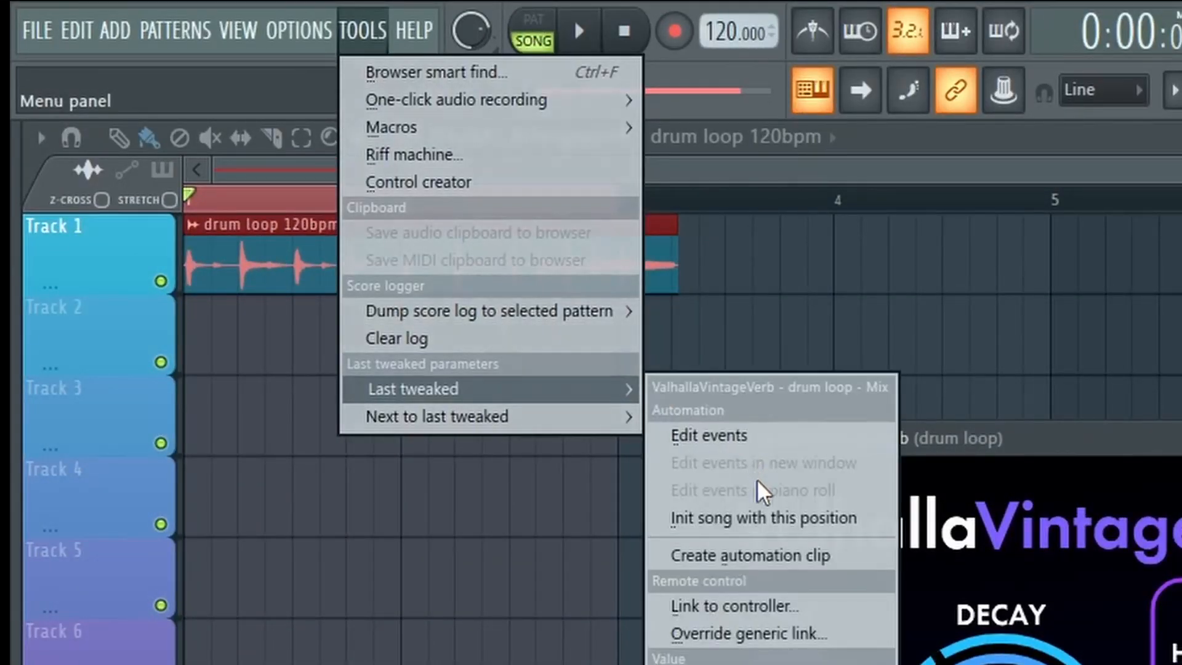
left_click(786, 560)
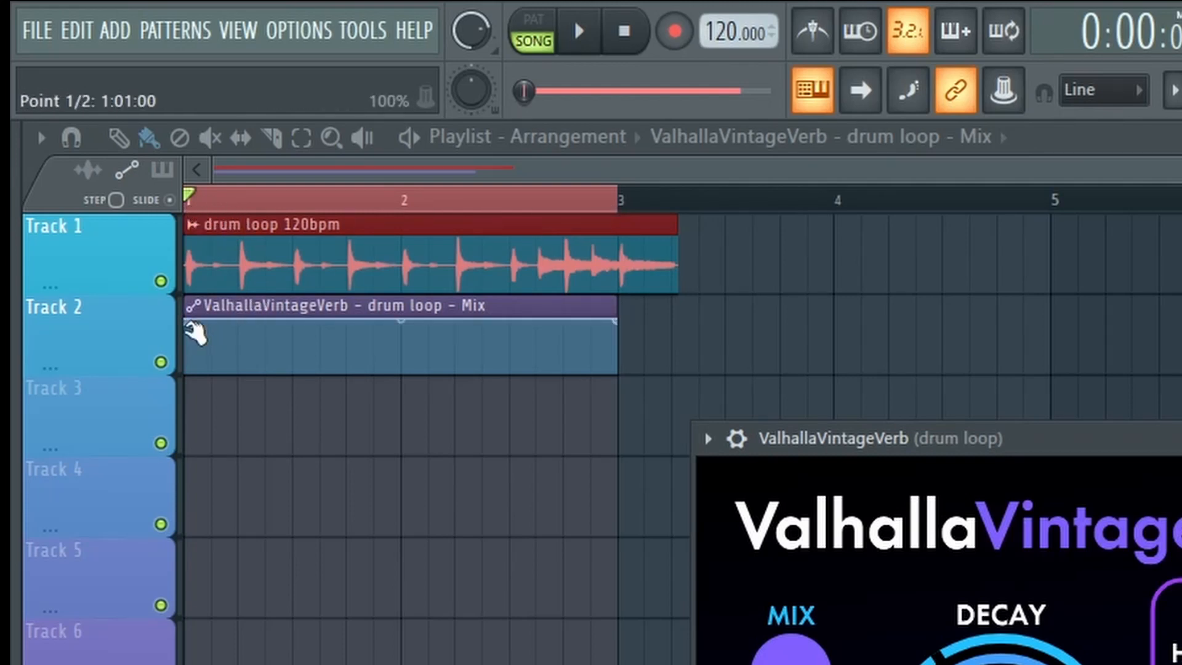
Step: Lower the Mix automation clip's first point to the minimum, and play the loop while watching the reverb plugin
left_click_drag(196, 324, 180, 379)
key("space")
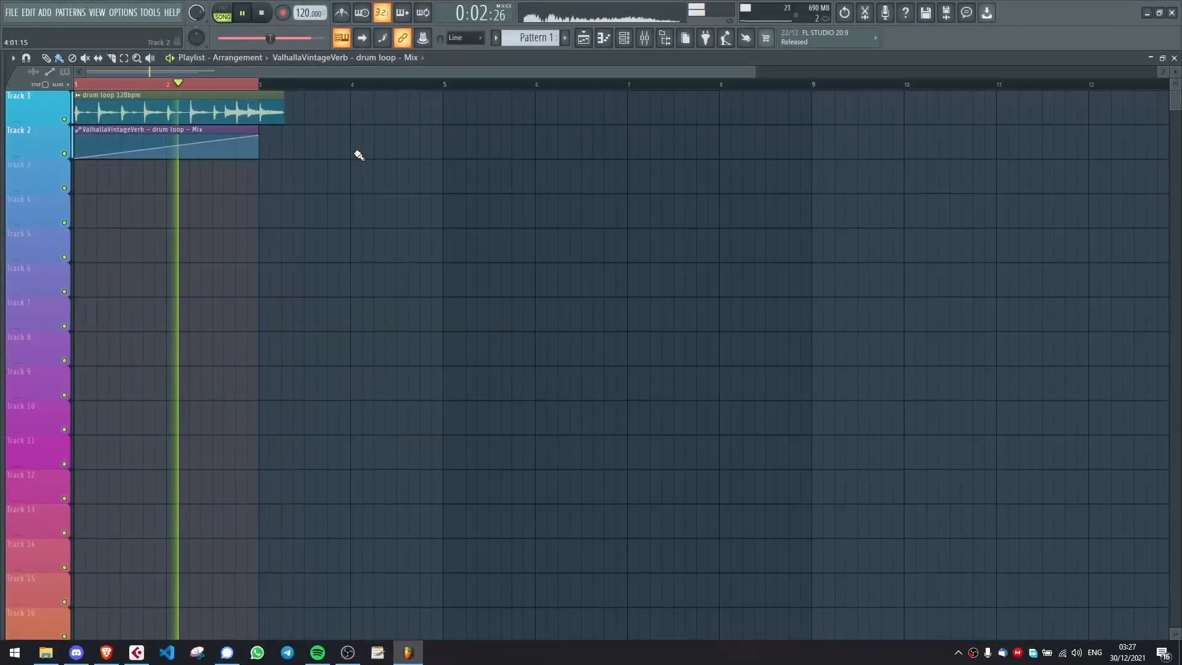
left_click(644, 38)
left_click(1083, 417)
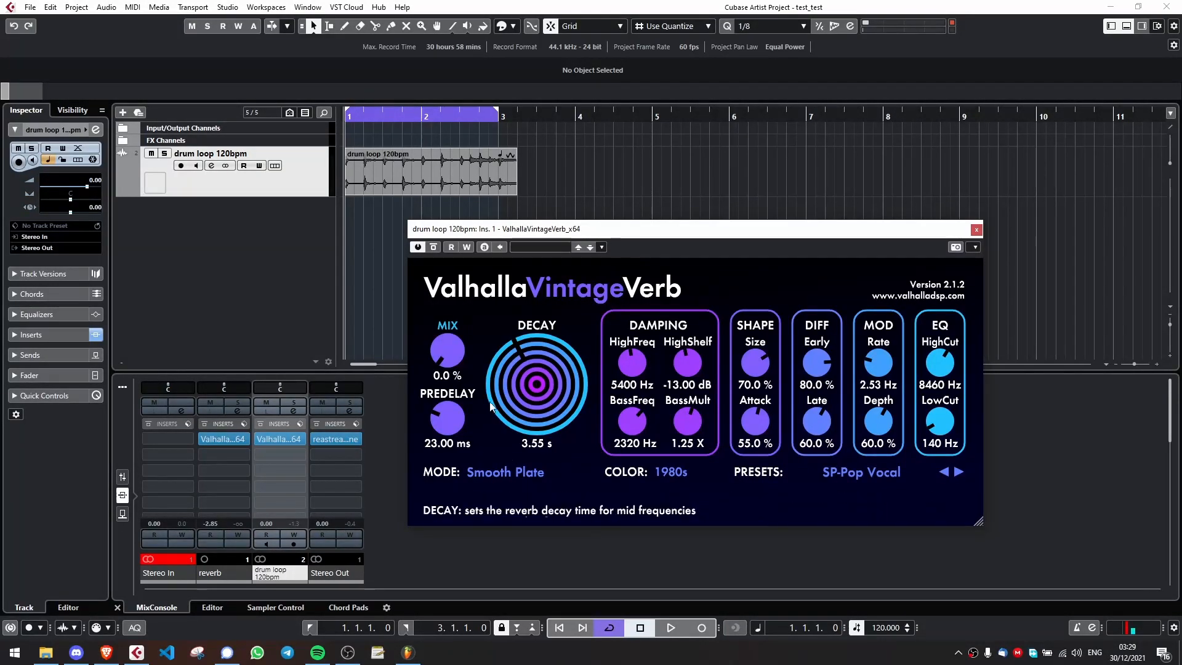
Step: In Cubase, show the drum loop track's automation lane and assign it to the Mix parameter of the ValhallaVintageVerb insert
left_click_drag(453, 233, 602, 278)
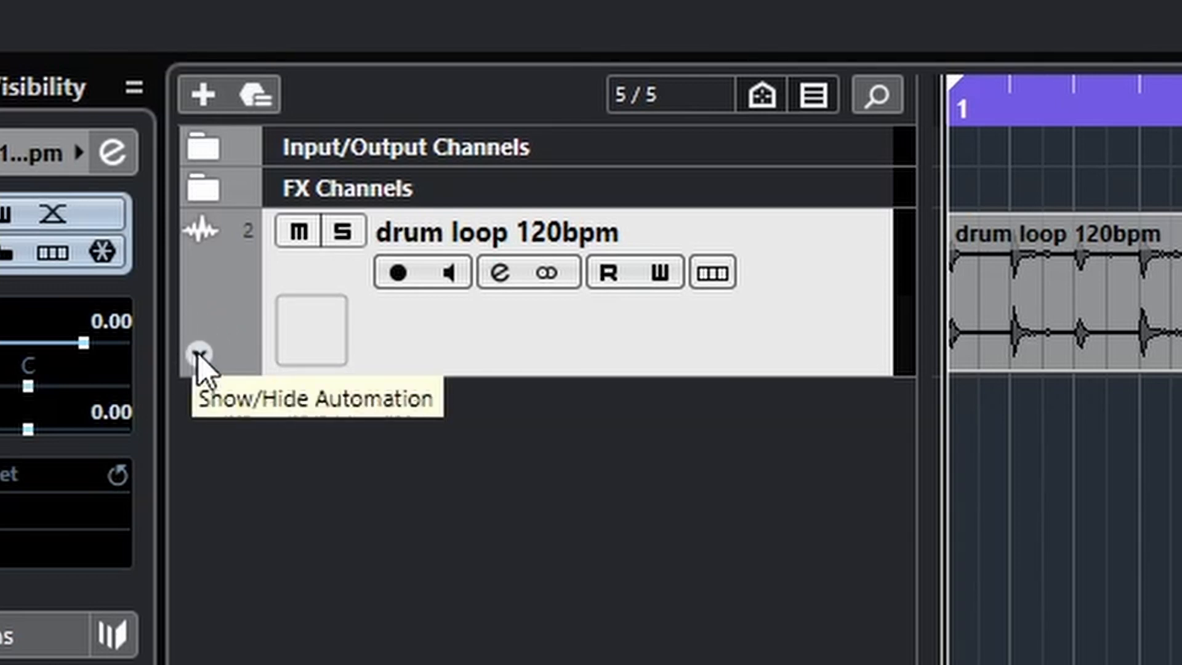
left_click(198, 355)
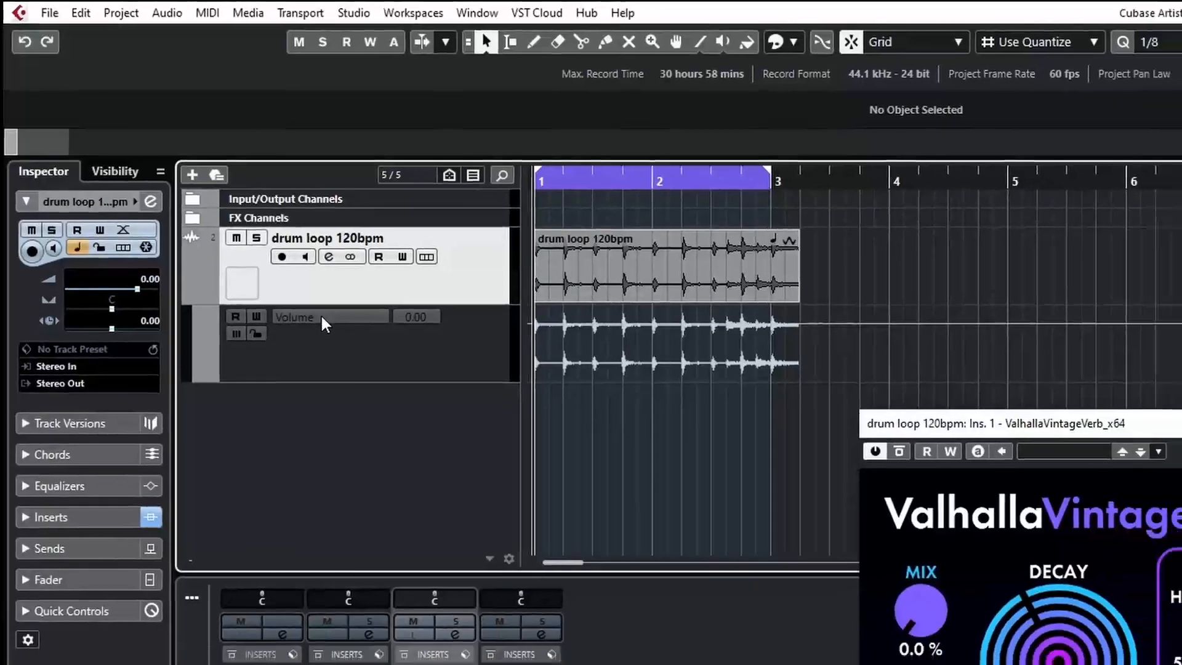
left_click(443, 438)
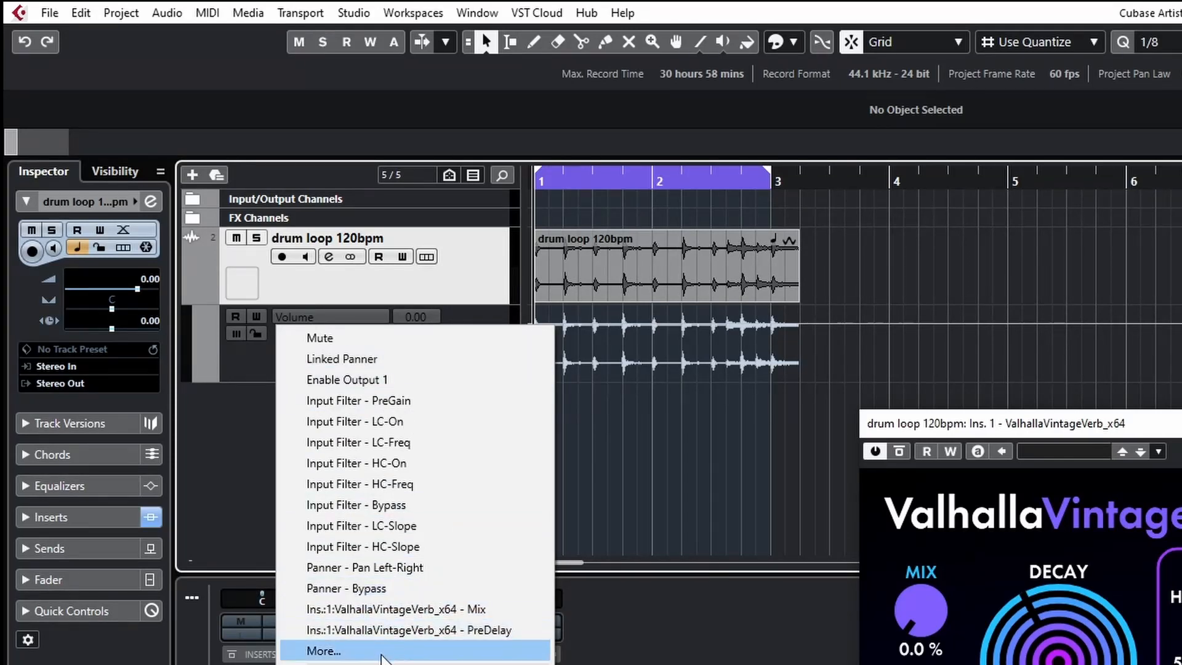
left_click(386, 651)
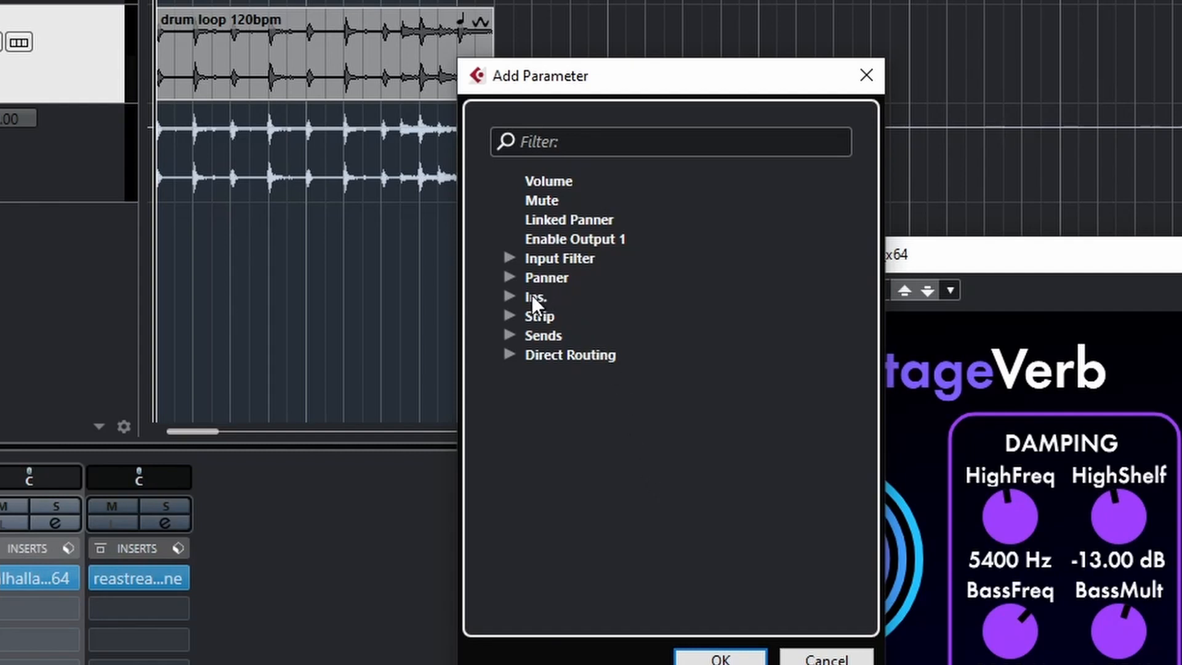
left_click(506, 297)
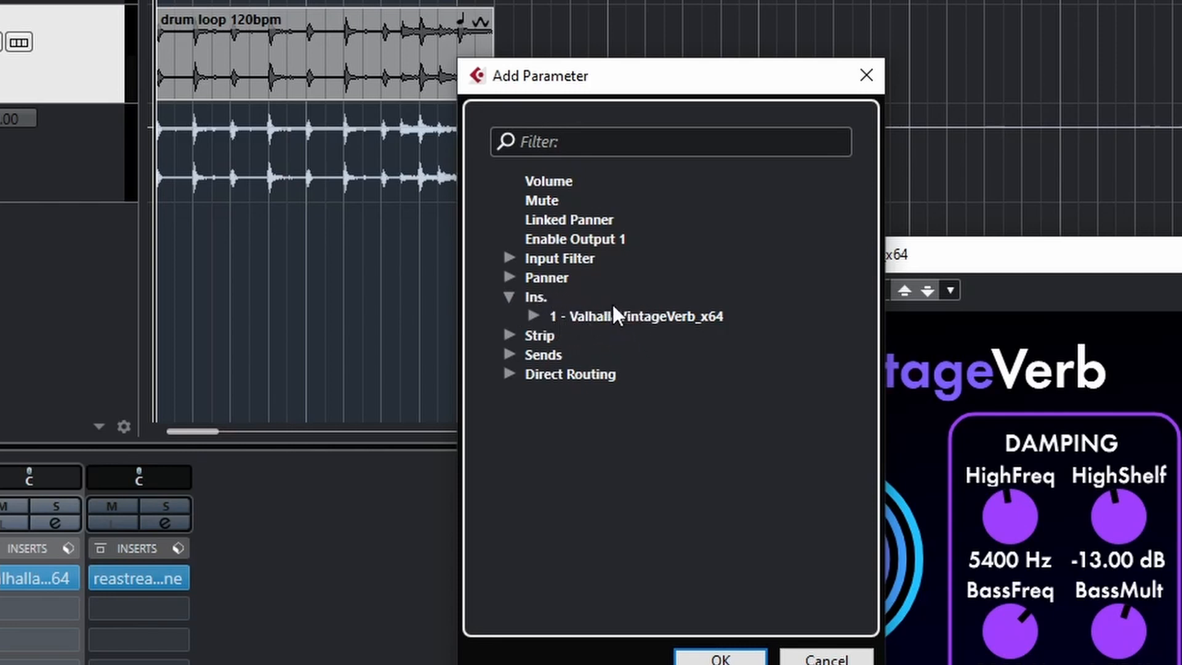
left_click(531, 316)
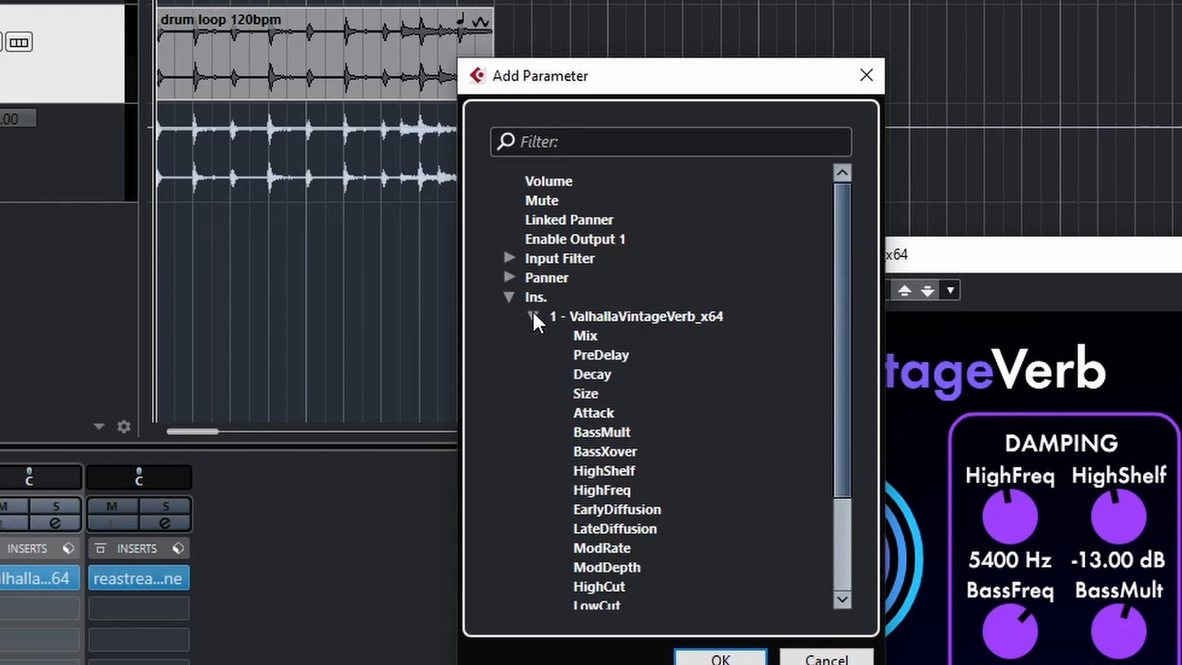
scroll(619, 363, "down", 2)
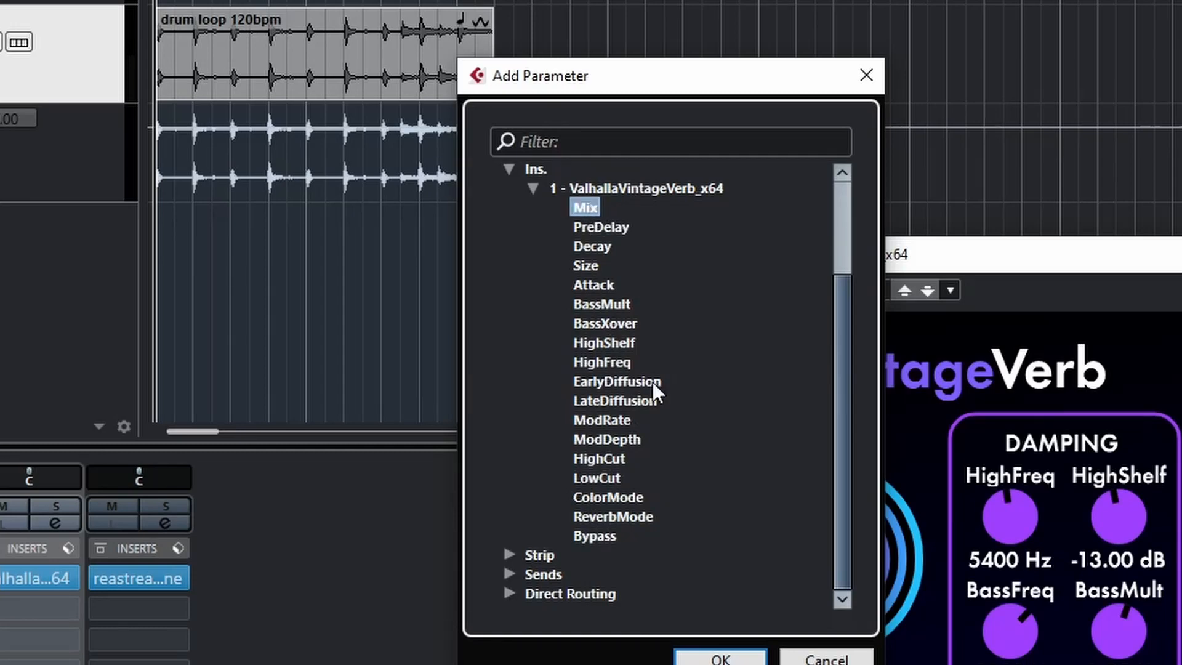
left_click(719, 657)
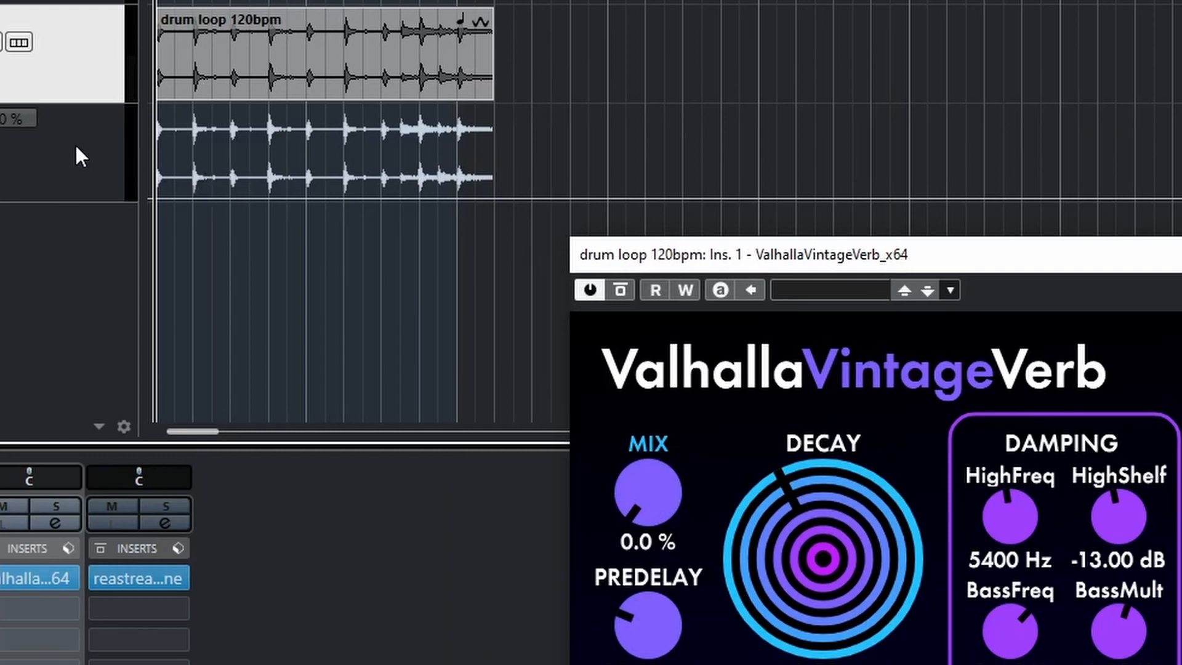
Step: Draw a Mix automation ramp on the drum loop lane from 0 % at bar 1 to 100 % at bar 3, and play it
scroll(195, 175, "up", 2)
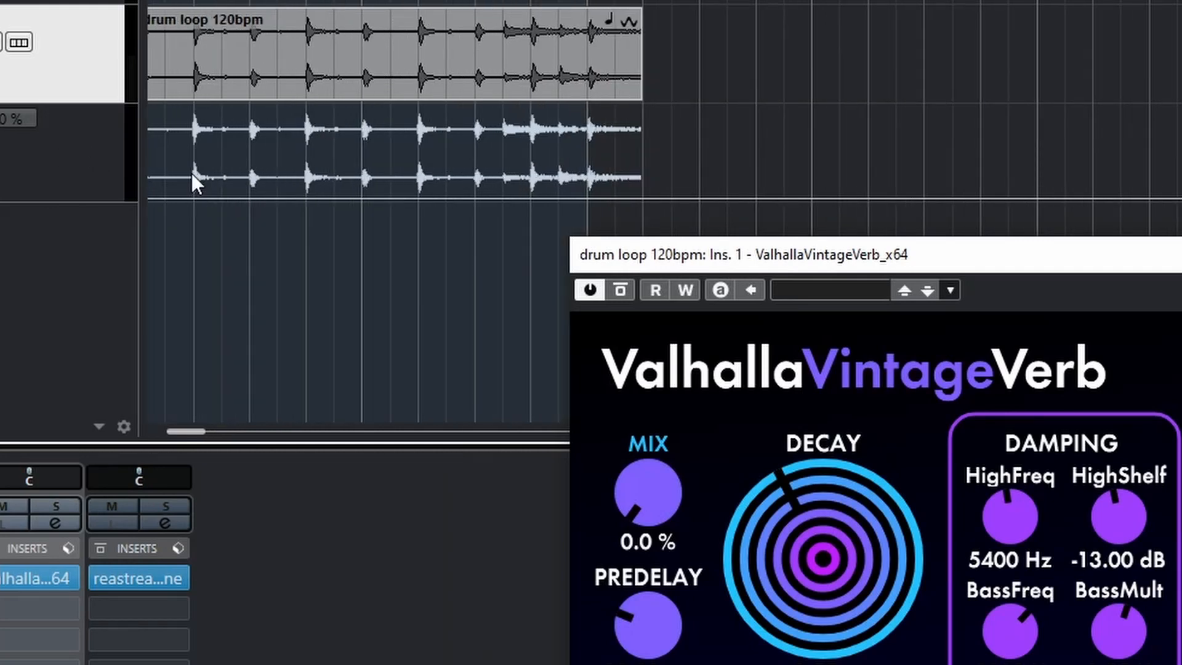
scroll(193, 174, "up", 1)
scroll(239, 158, "left", 2)
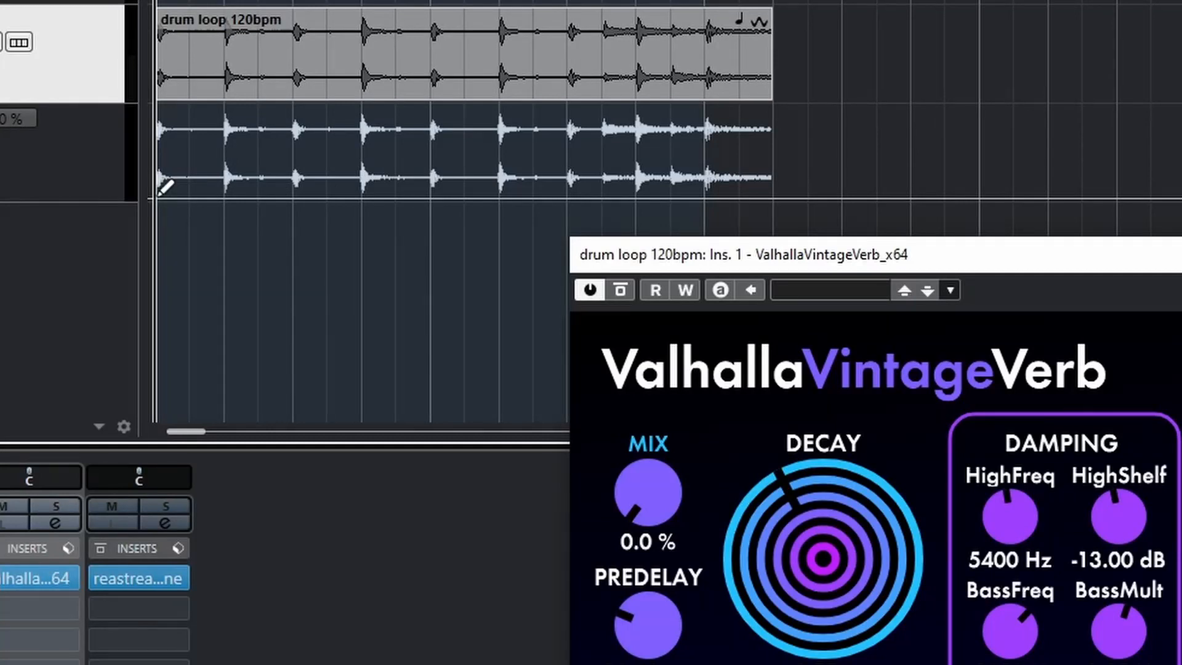
key("r")
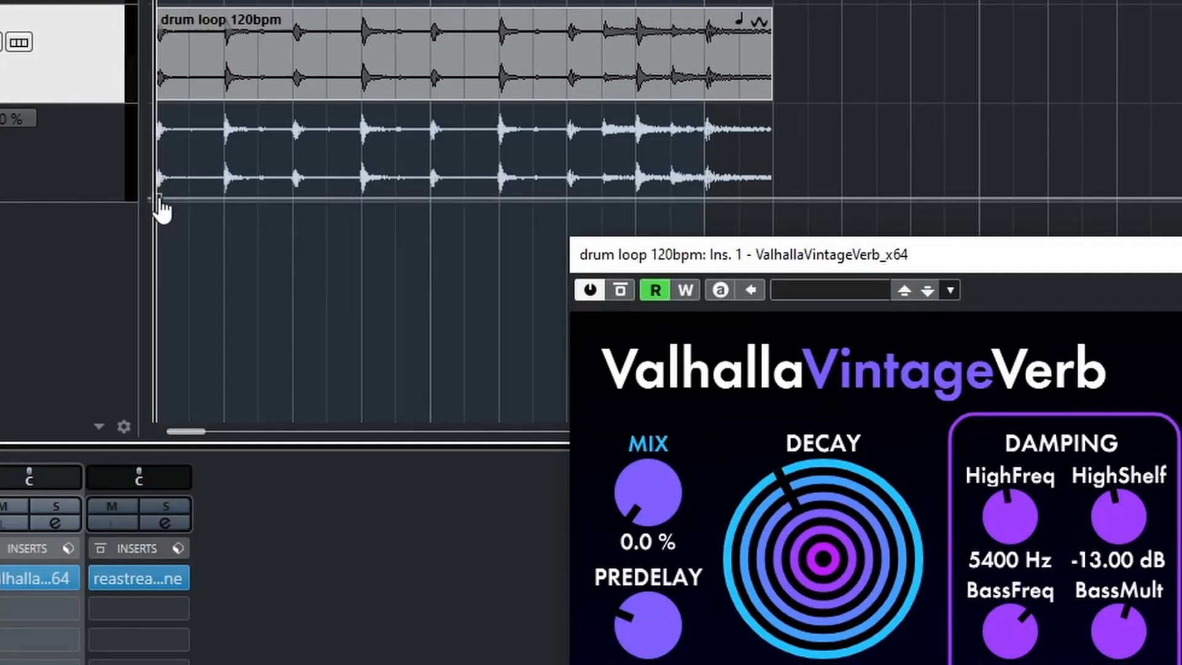
left_click(702, 199)
left_click_drag(704, 203, 708, 111)
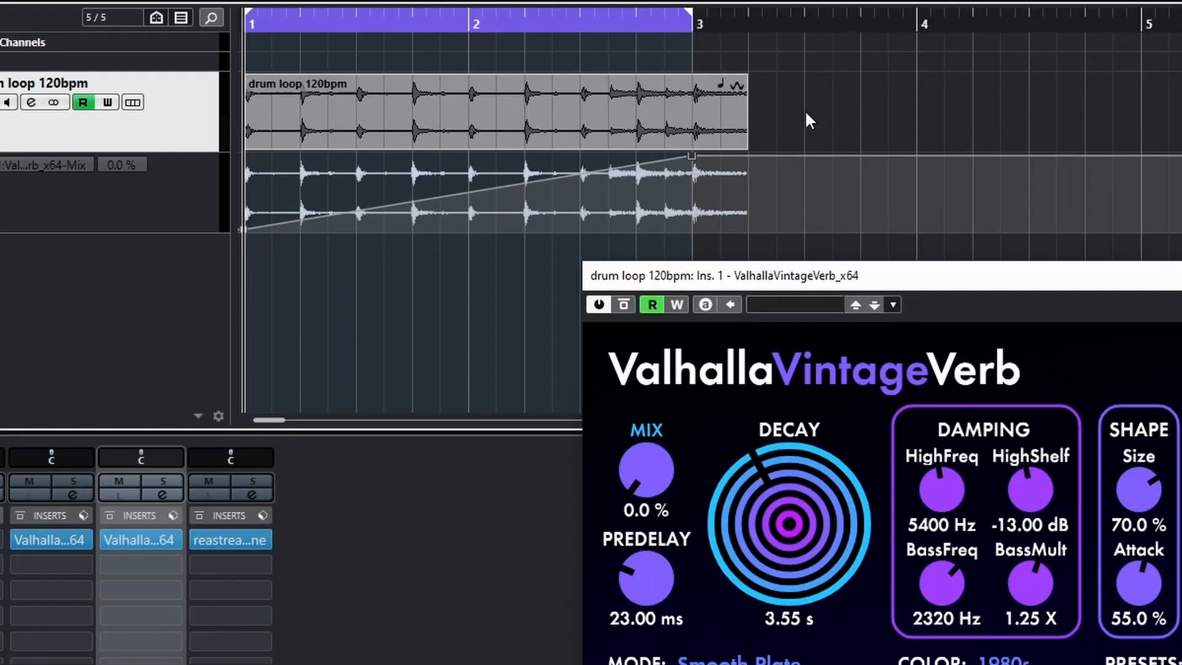
key("space")
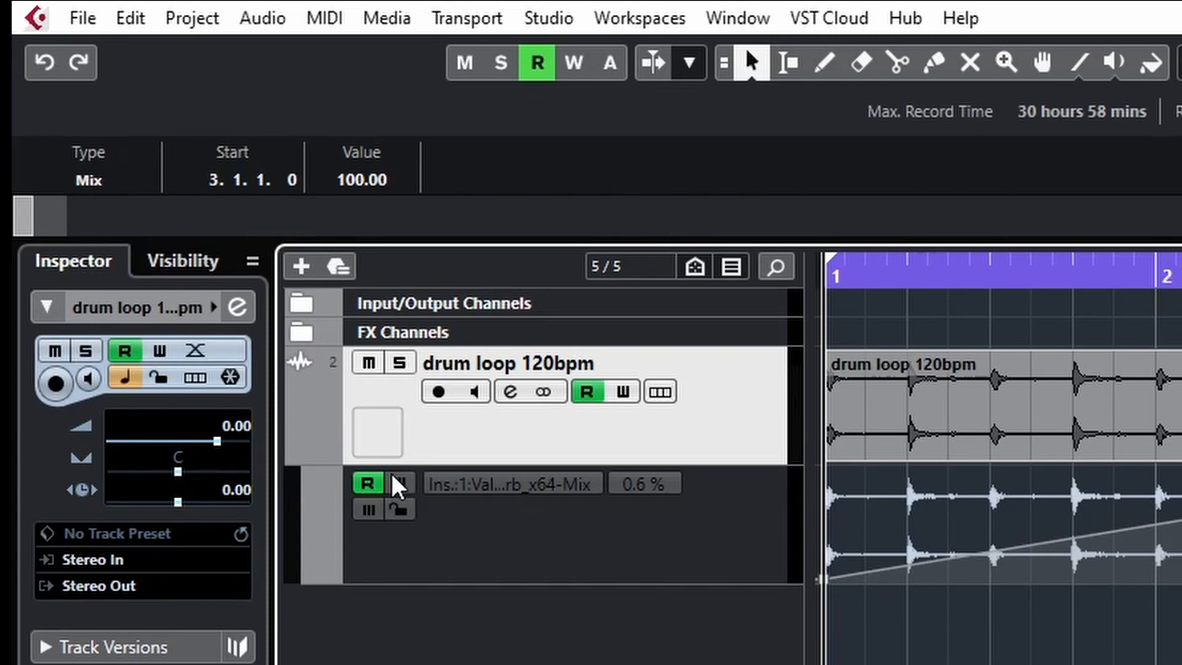
Step: Compare the drum loop's playback with automation reading of the Mix lane turned off and turned back on
left_click(377, 487)
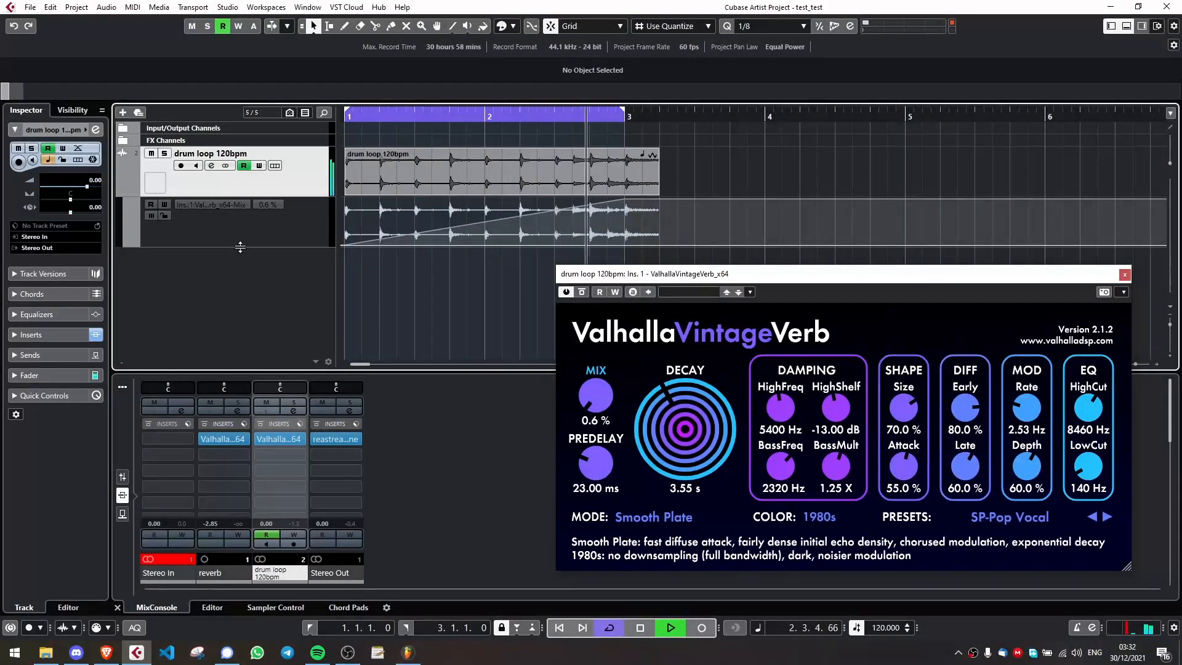
key("space")
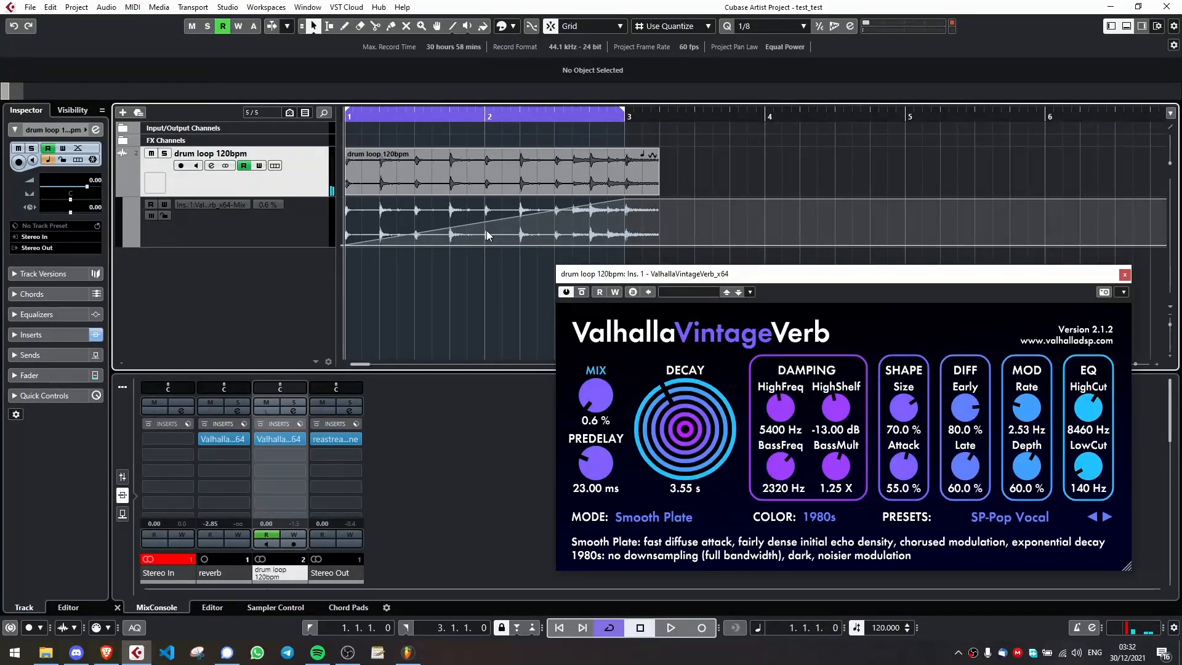
left_click(150, 204)
key("space")
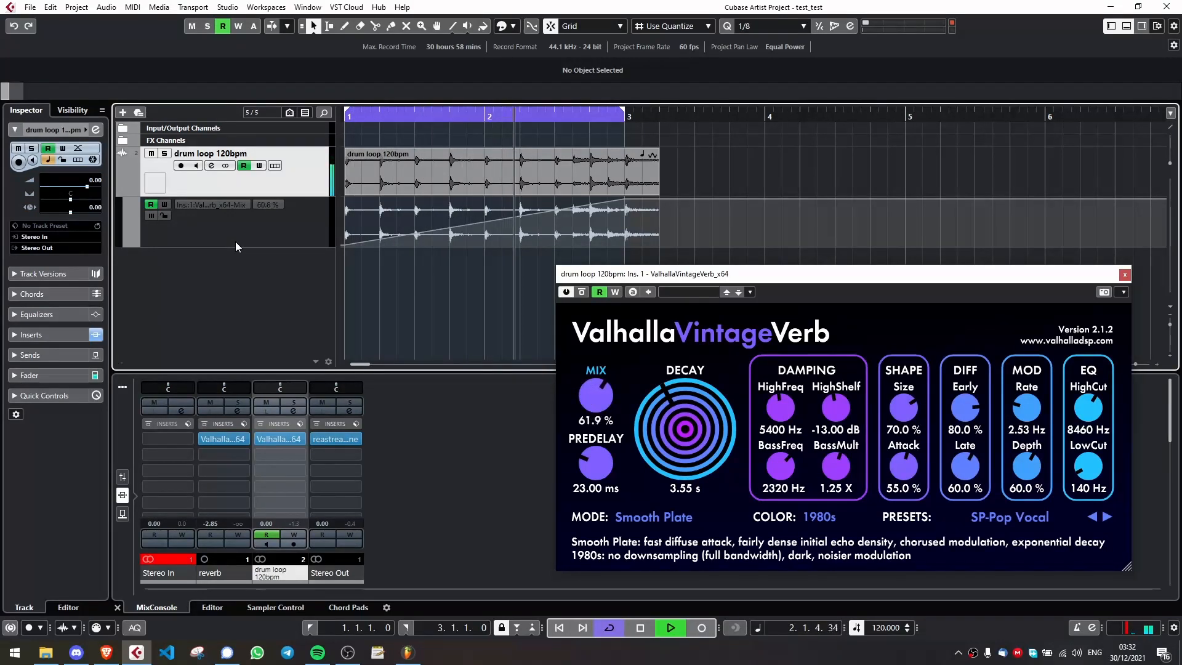
key("space")
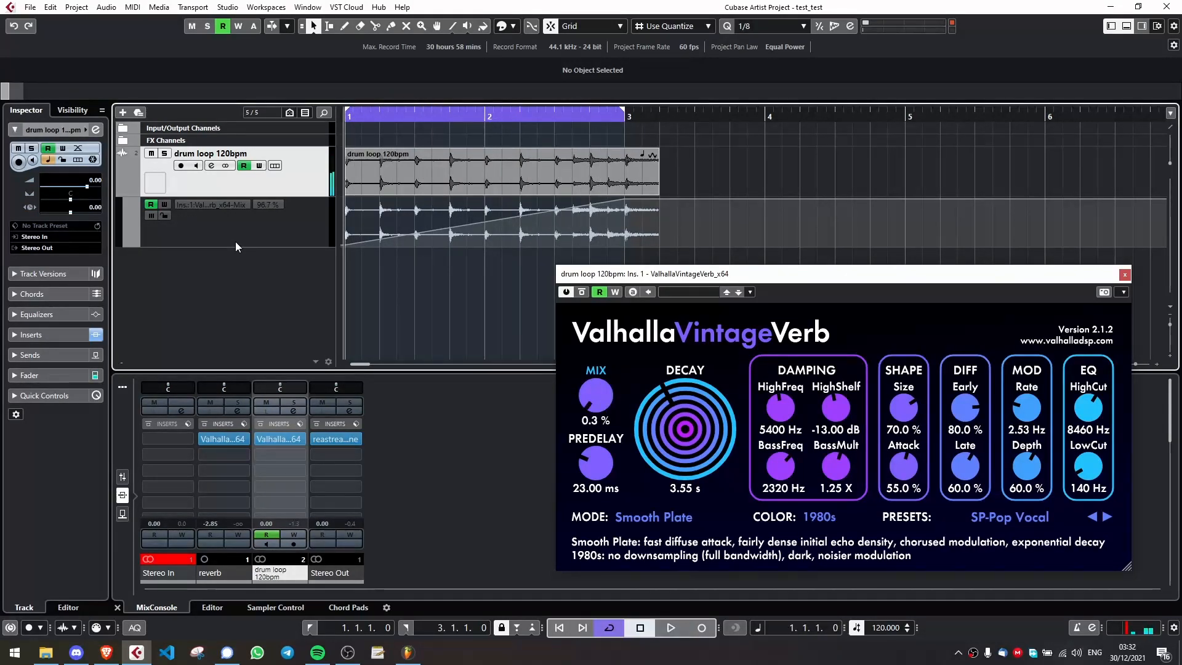
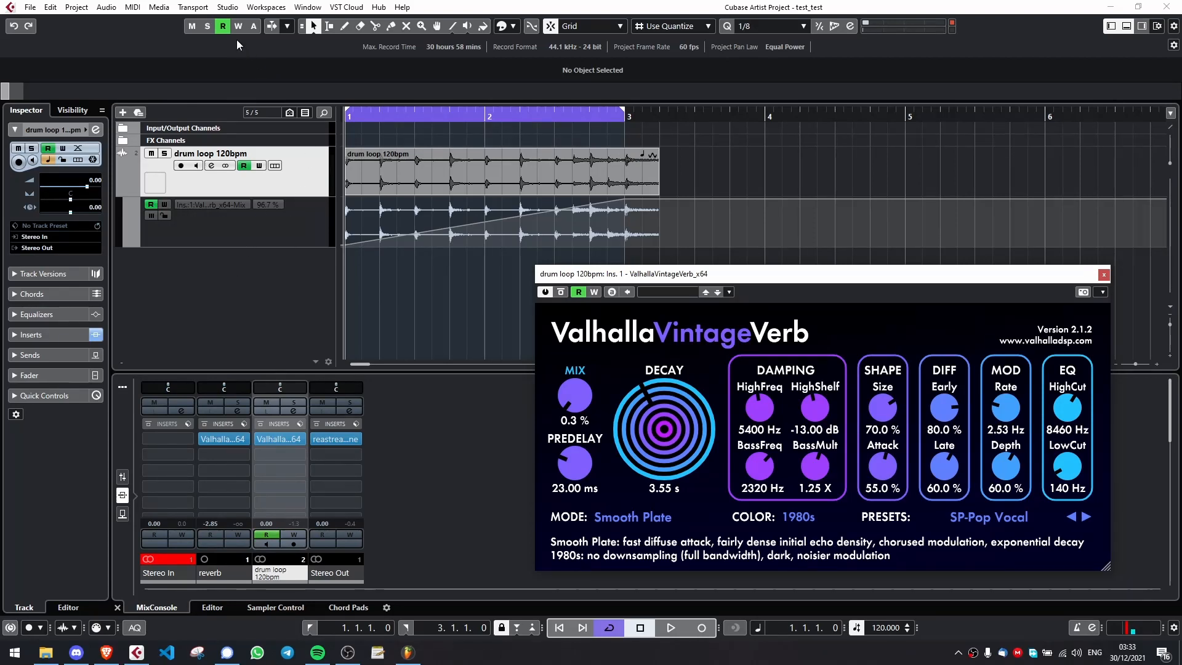
Step: Turn automation reading off for all tracks and back on again
left_click(223, 24)
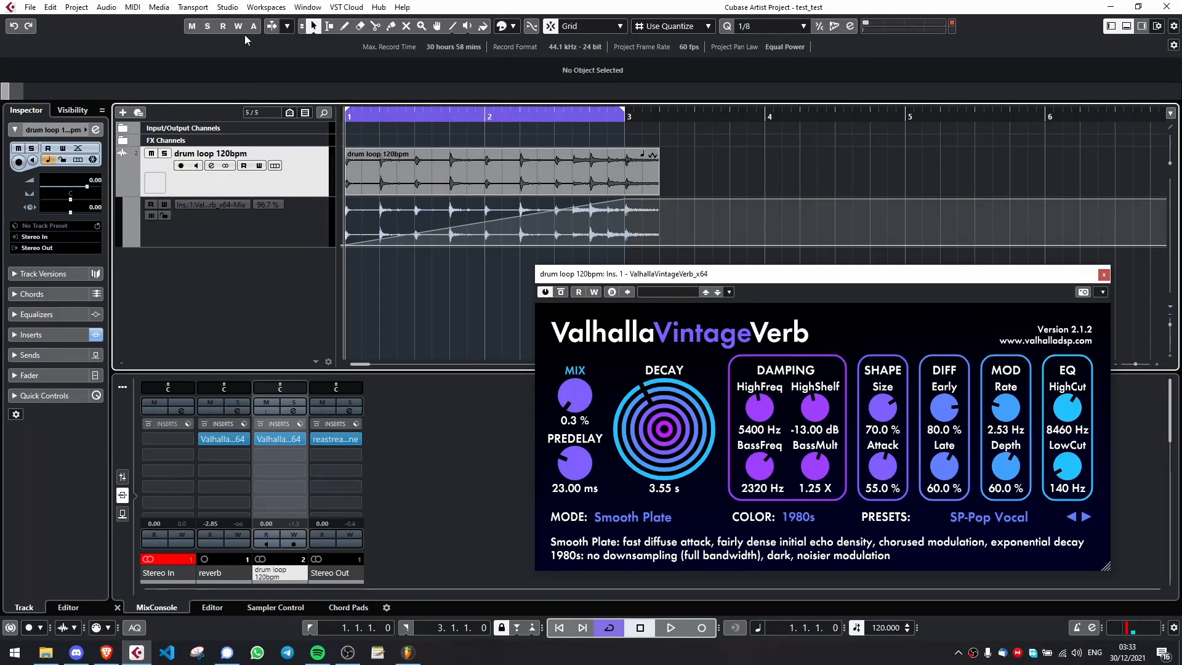
left_click(225, 25)
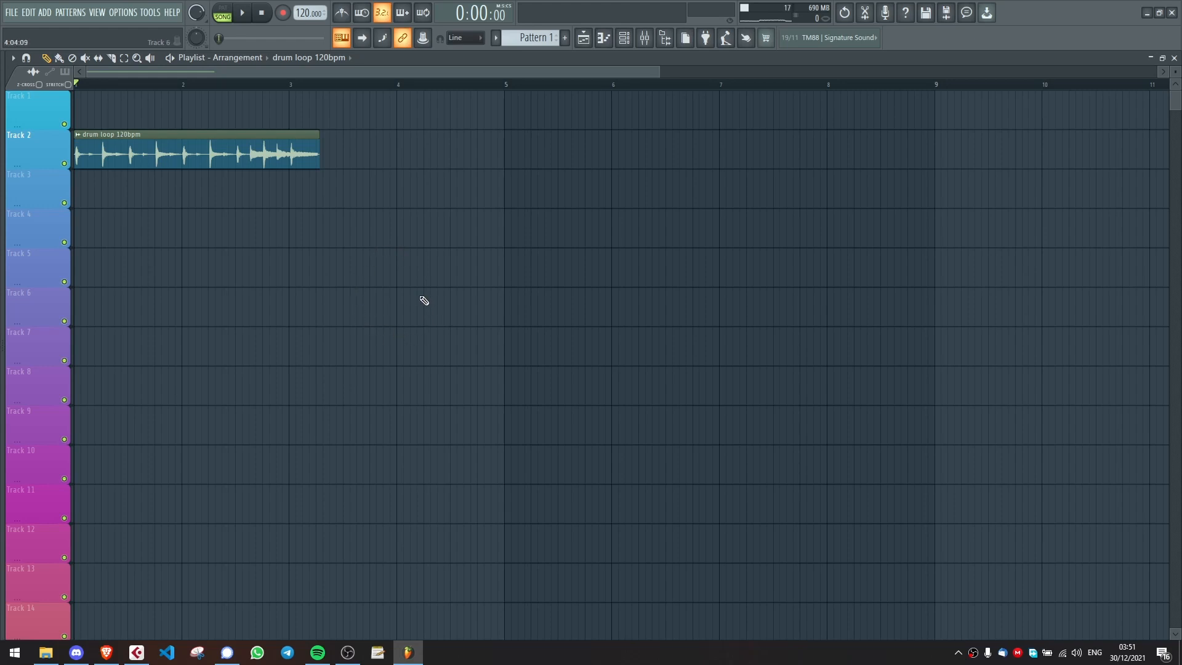
Step: Draw a selection rectangle in the FL Studio playlist, and repeatedly rectangle-select and deselect the drum loop event in Cubase
left_click_drag(436, 339, 349, 316)
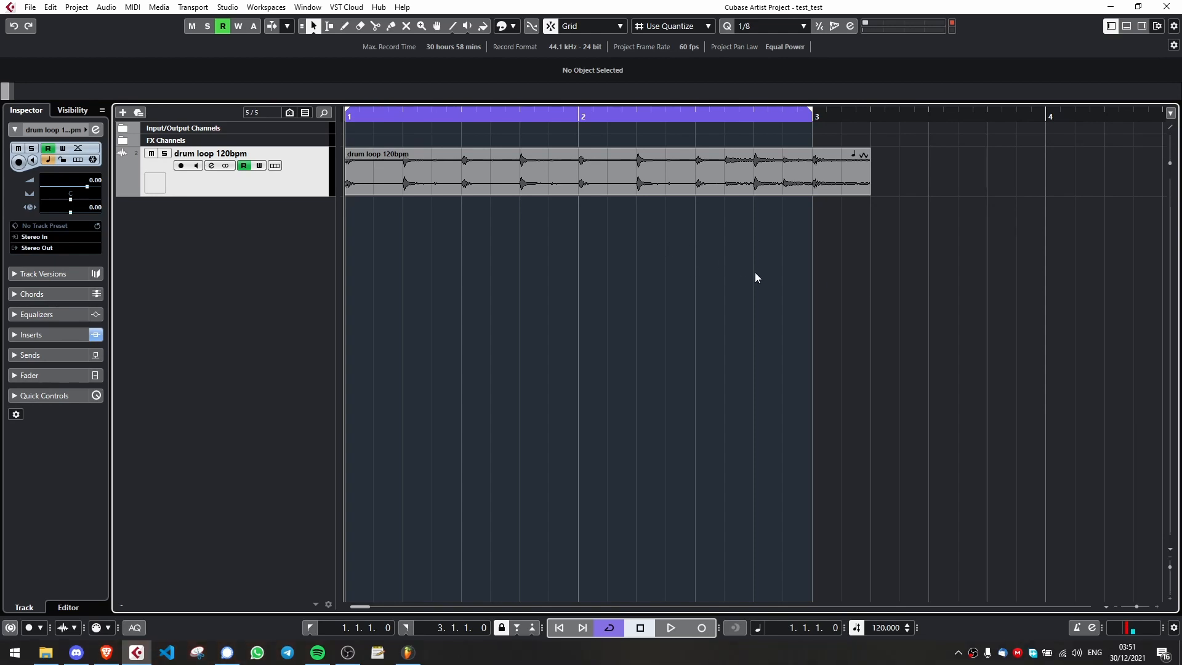
left_click_drag(739, 246, 538, 160)
left_click_drag(678, 244, 513, 168)
left_click_drag(704, 266, 530, 172)
left_click(635, 270)
left_click_drag(723, 259, 531, 162)
left_click_drag(707, 250, 544, 192)
left_click(665, 256)
left_click_drag(665, 256, 622, 216)
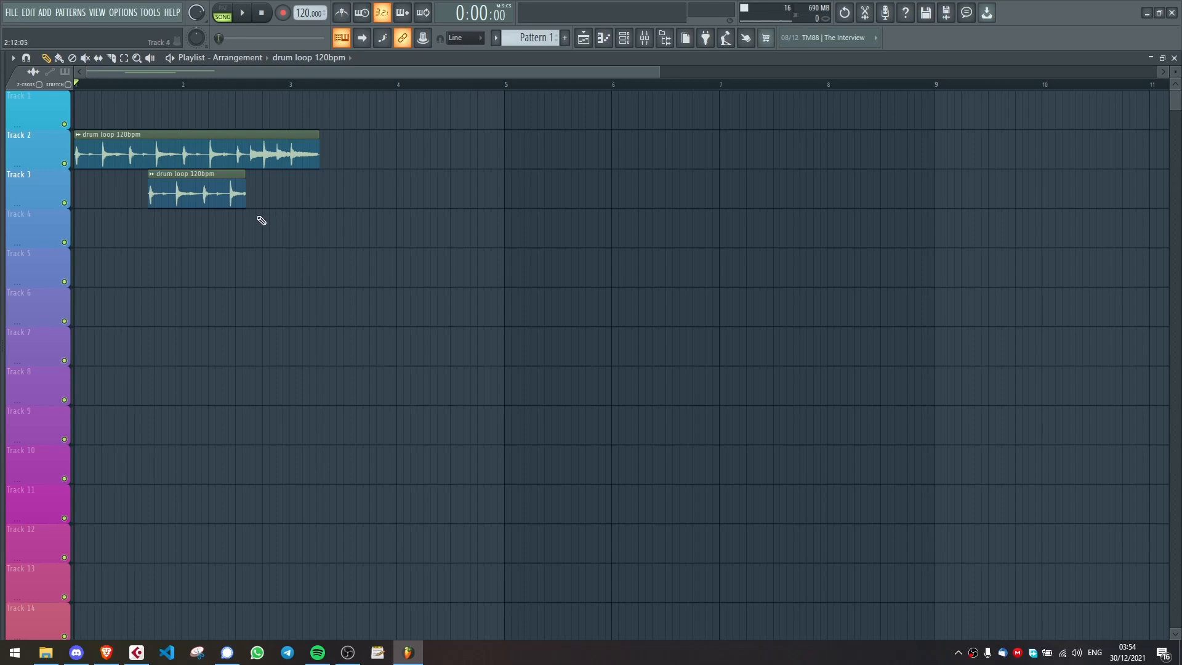
Step: In FL Studio, rectangle-select both drum loop clips, clear the selection, and select the Track 3 and Track 2 clips individually
left_click_drag(354, 247, 201, 131)
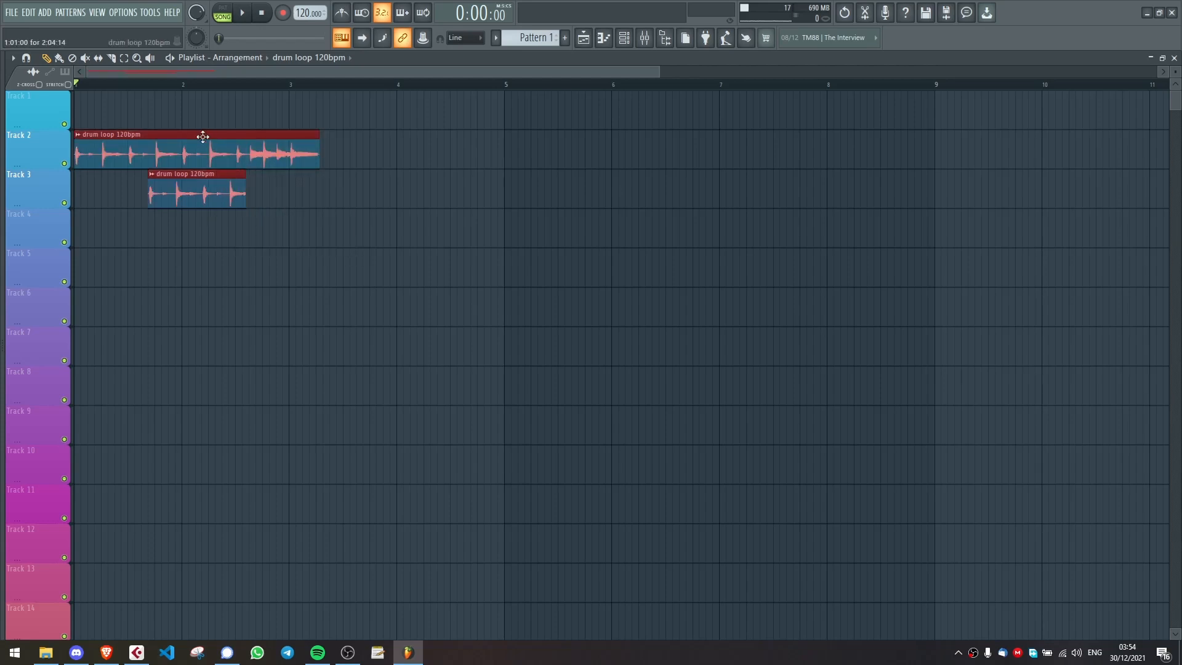
left_click(308, 240)
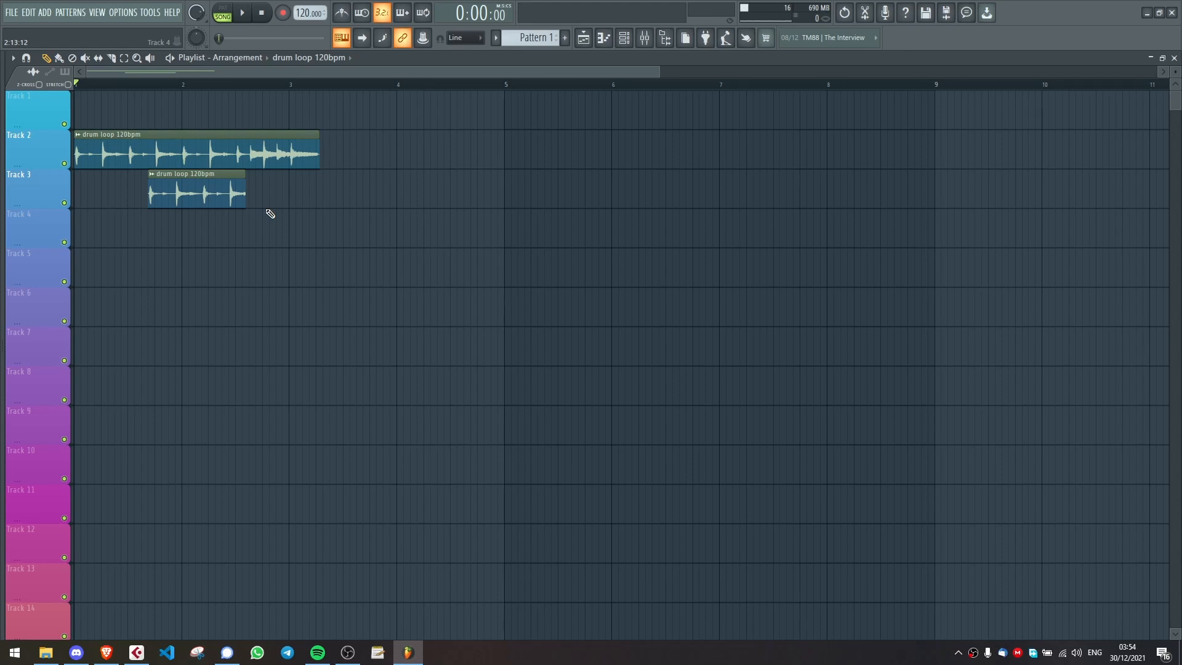
left_click(234, 194)
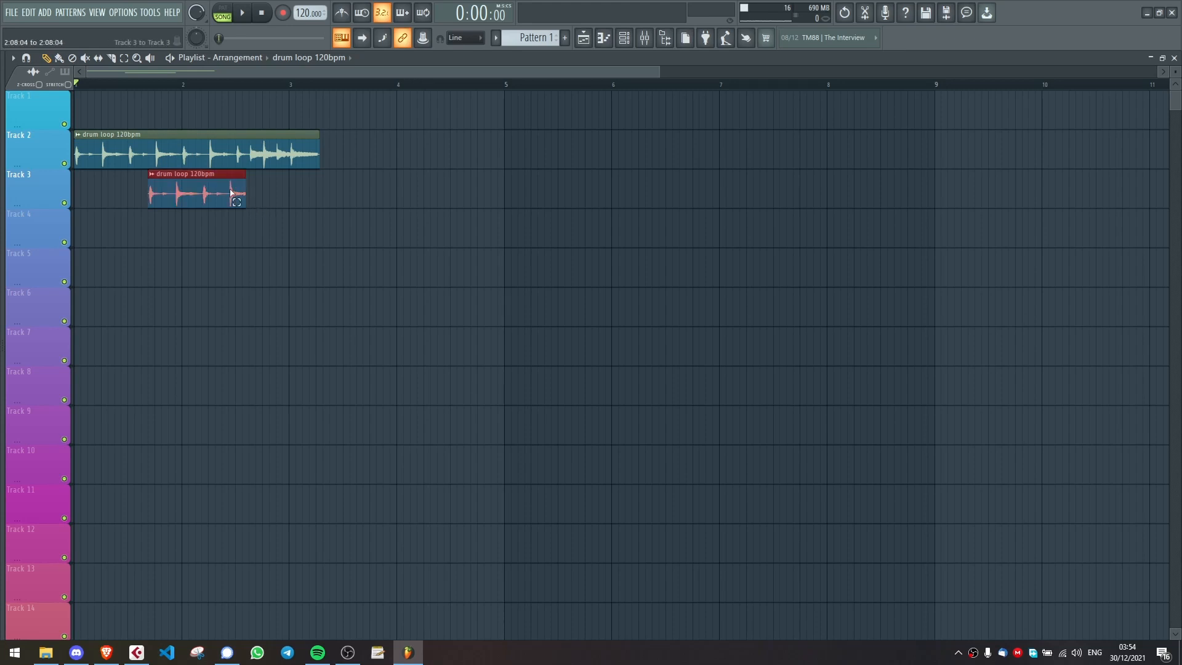
left_click(230, 136, "ctrl")
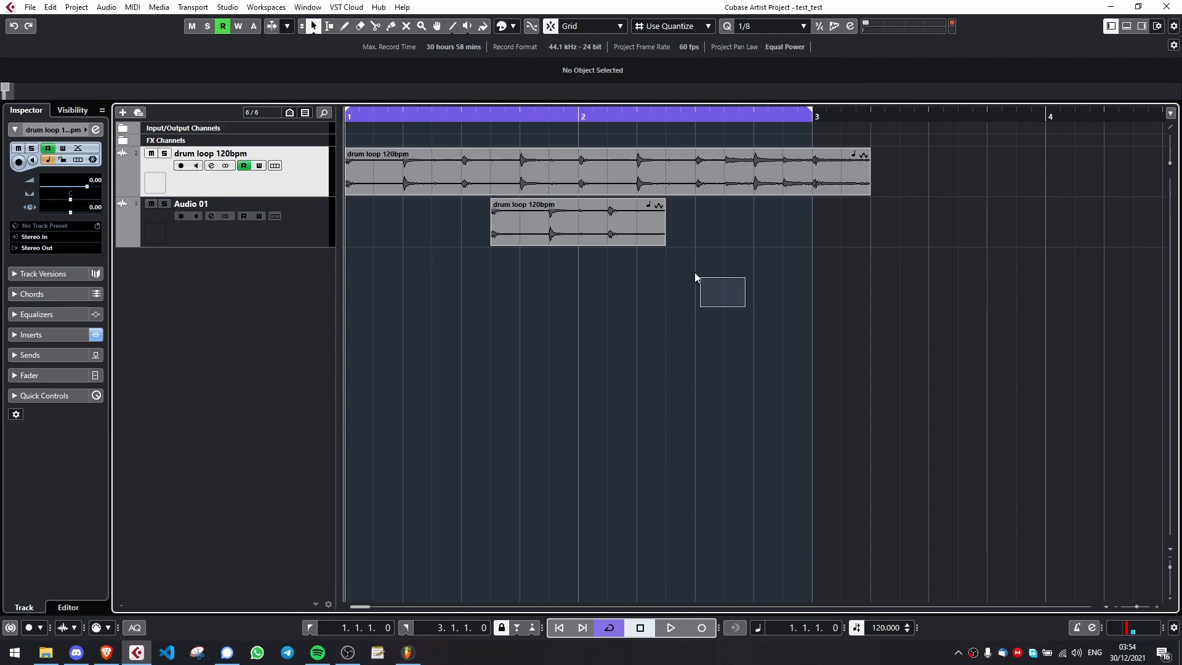
Step: In Cubase, rectangle-select the drum loop events on both audio tracks and clear the selection
left_click_drag(694, 277, 597, 180)
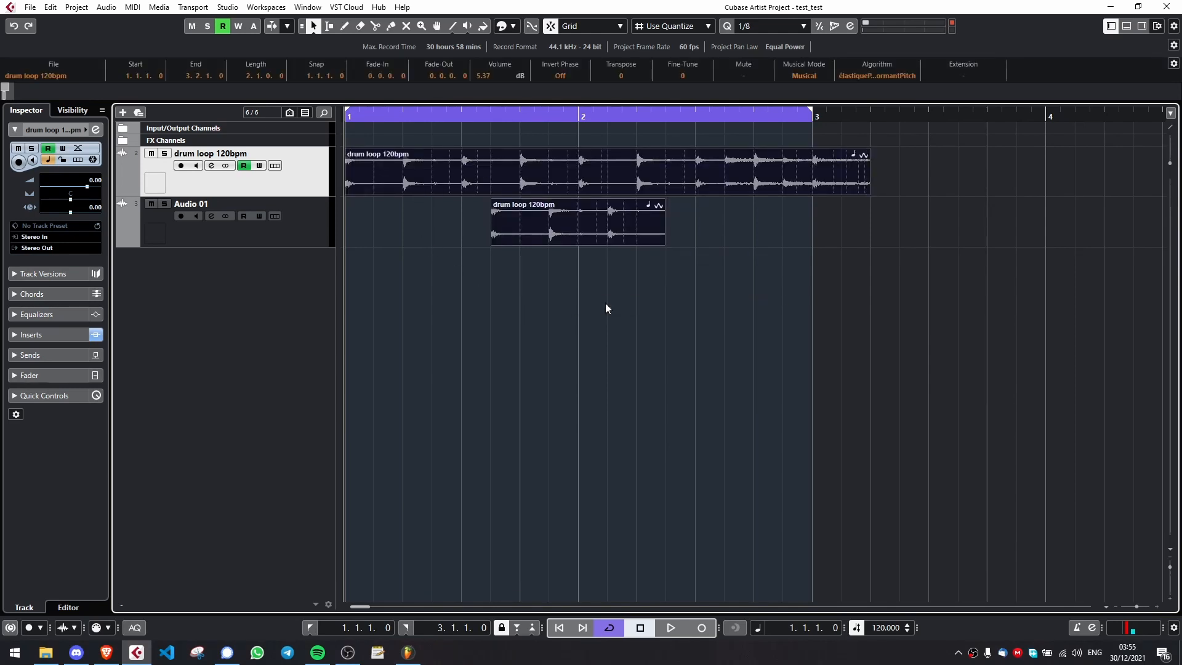
left_click(617, 286)
left_click_drag(785, 310, 578, 178)
right_click(595, 271)
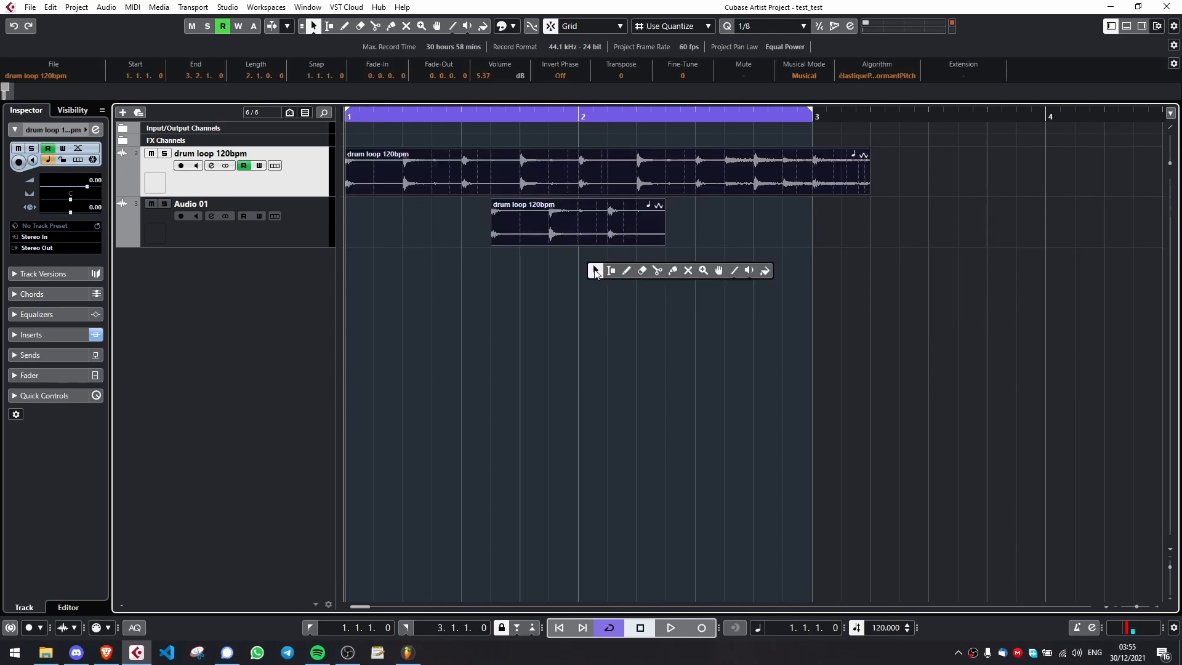
left_click(556, 272)
left_click(558, 276)
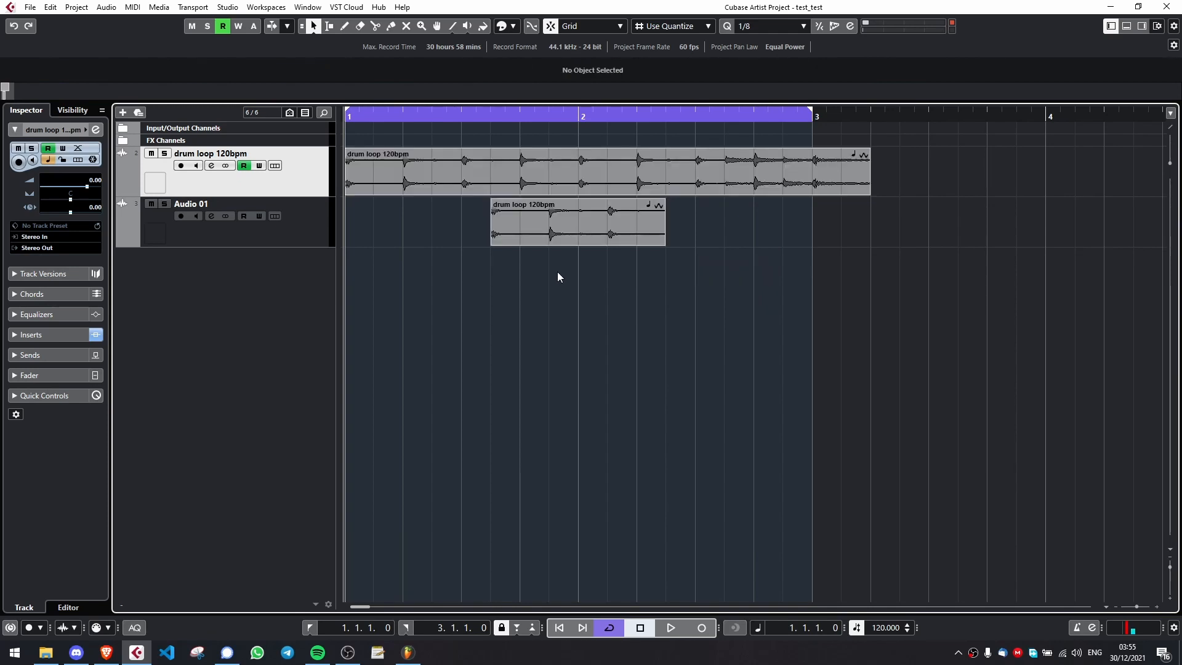
Step: Select the short Audio 01 event and add the drum loop event above it to the selection, repeating this once
left_click_drag(558, 277, 588, 222)
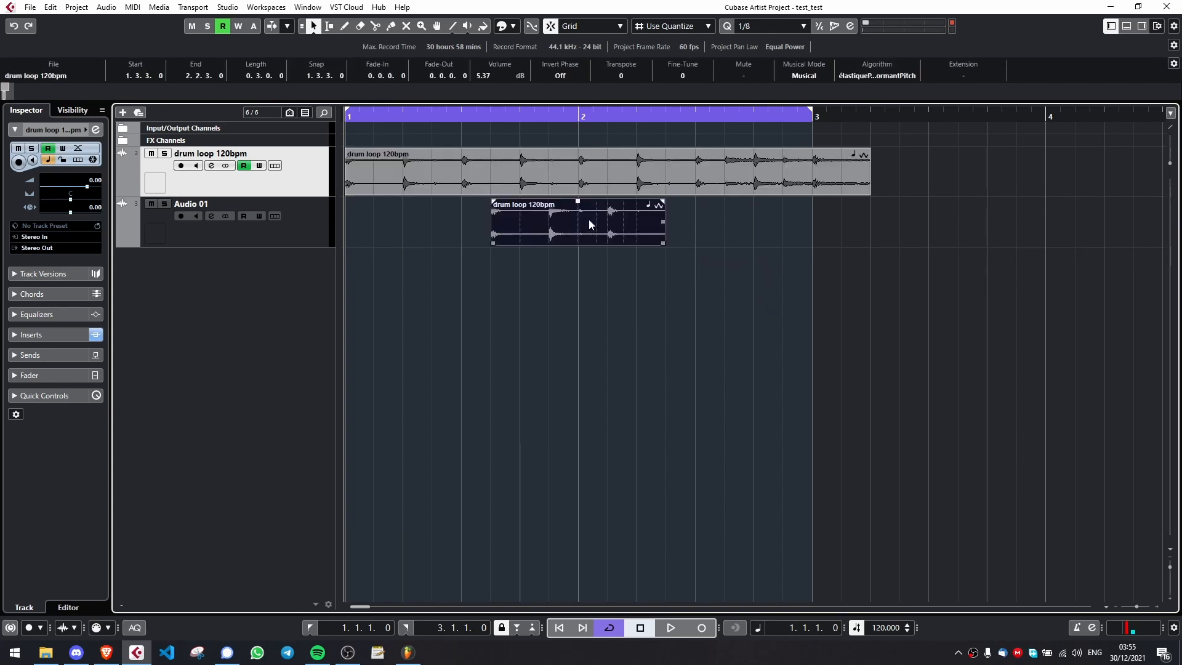
left_click(588, 175, "shift")
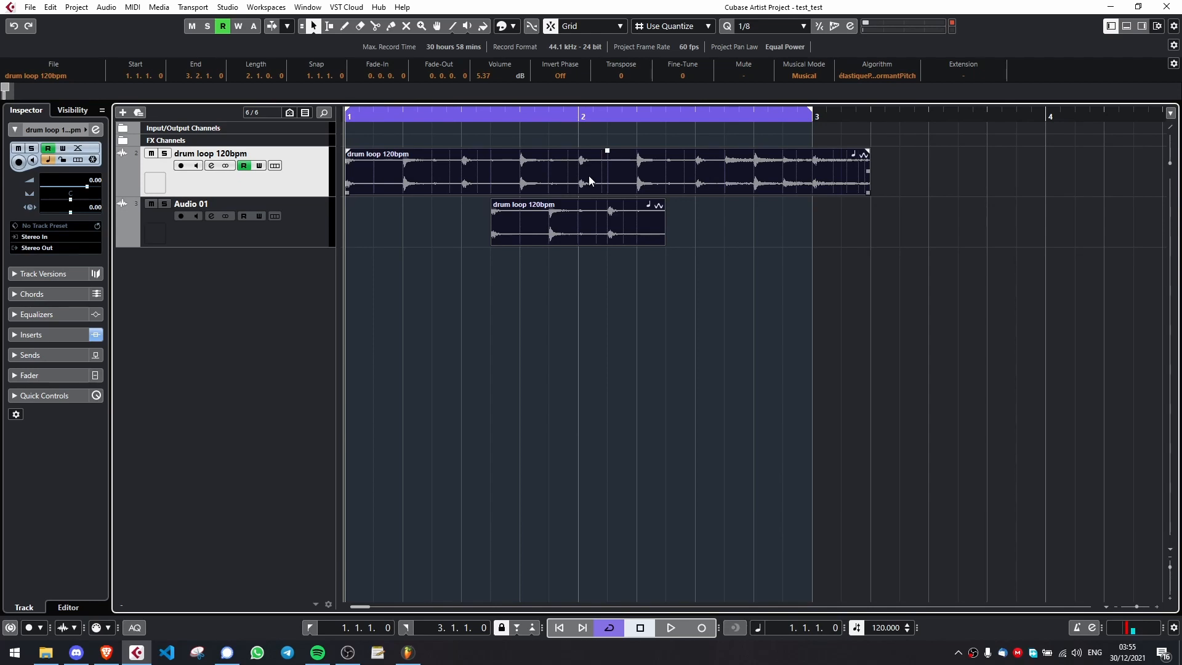
left_click(609, 293)
left_click(596, 213)
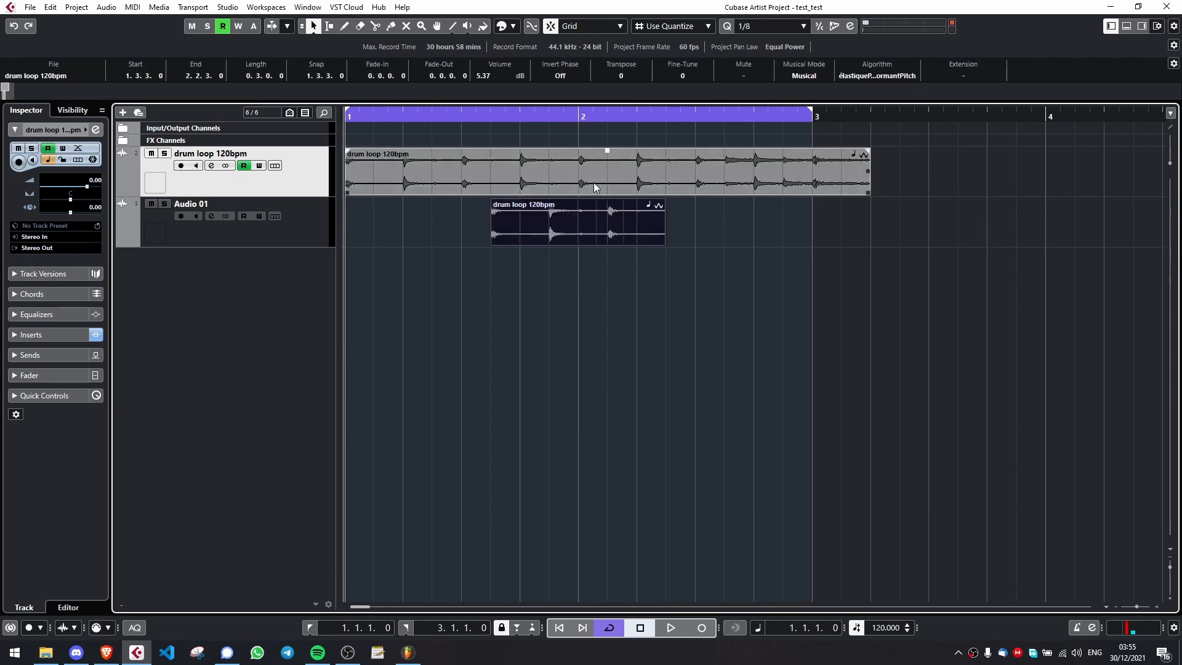
left_click(590, 173, "shift")
Step: Switch to FL Studio, rectangle-select only the Track 3 clip, and deselect it by picking empty playlist space
key("alt+Tab")
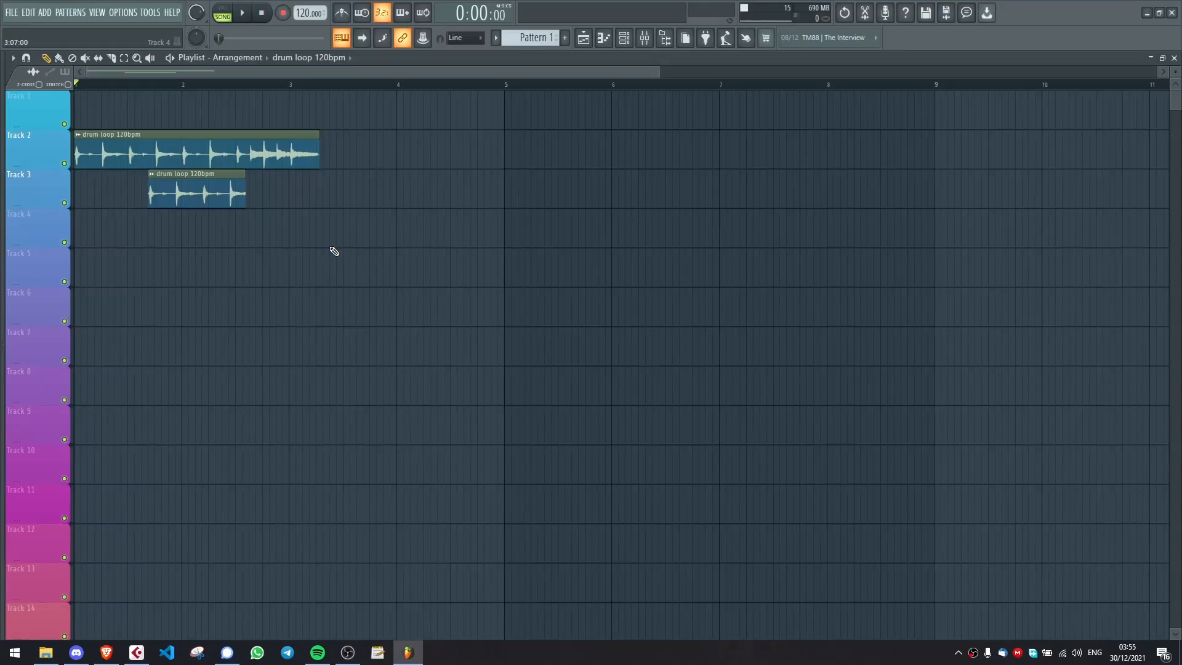
left_click_drag(285, 244, 235, 193)
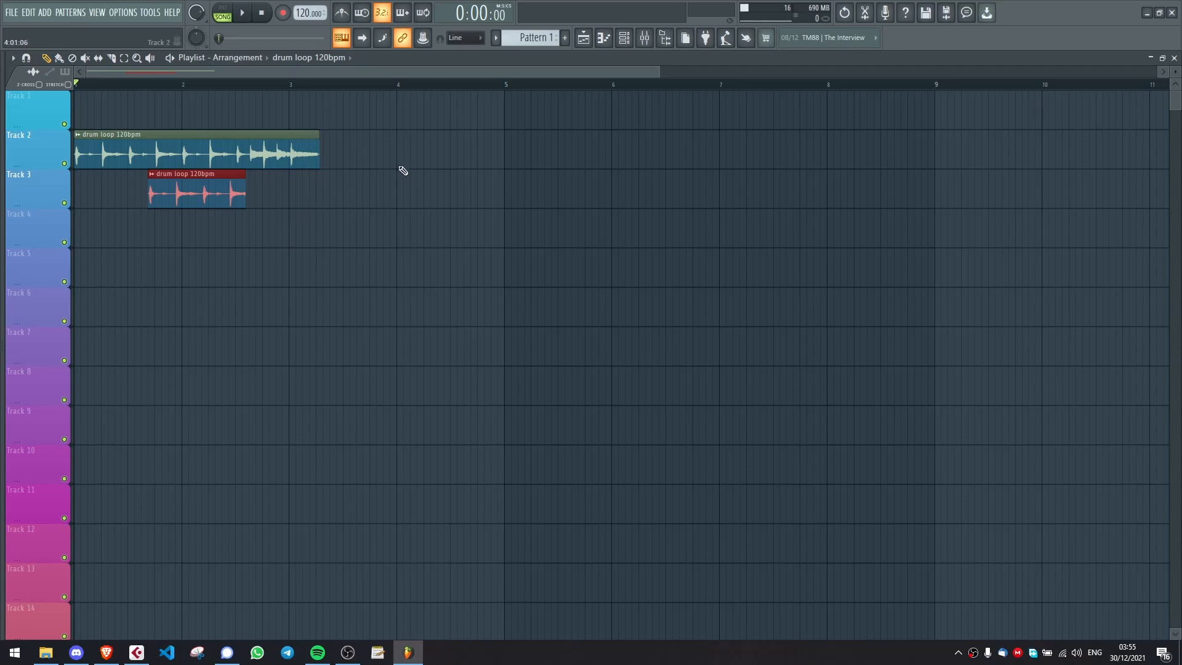
left_click(462, 152, "ctrl")
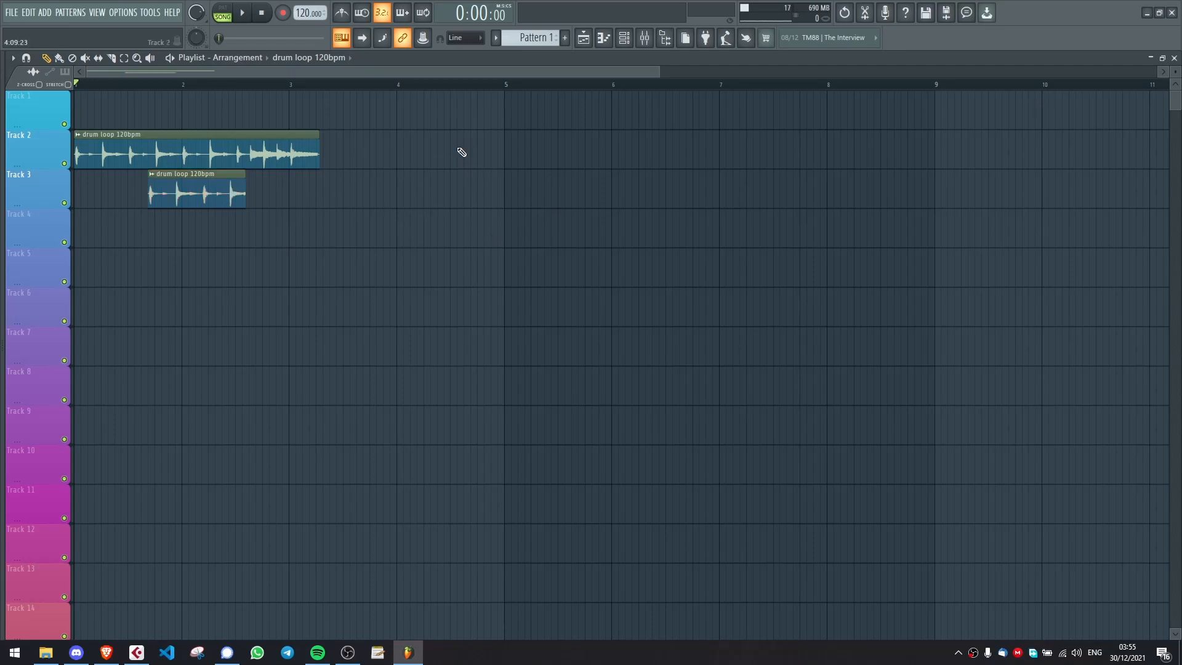
Step: Back in Cubase, select the Audio 01 event by rectangle and individually, deselecting it each time on empty space
key("alt+Tab")
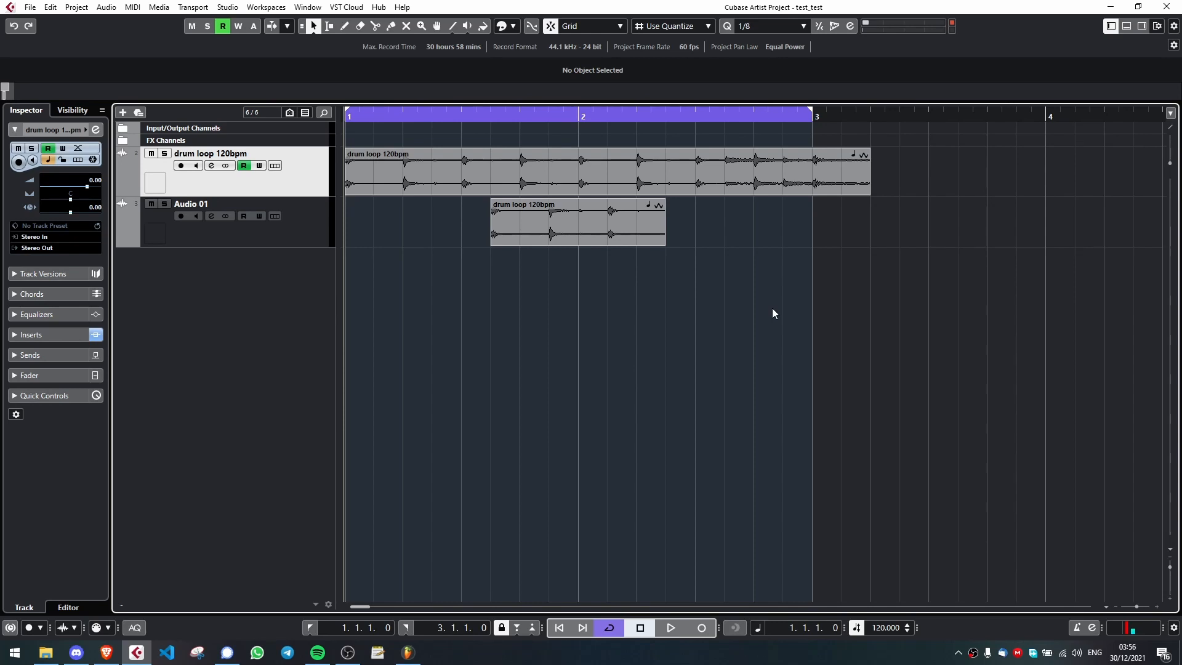
left_click_drag(744, 290, 577, 219)
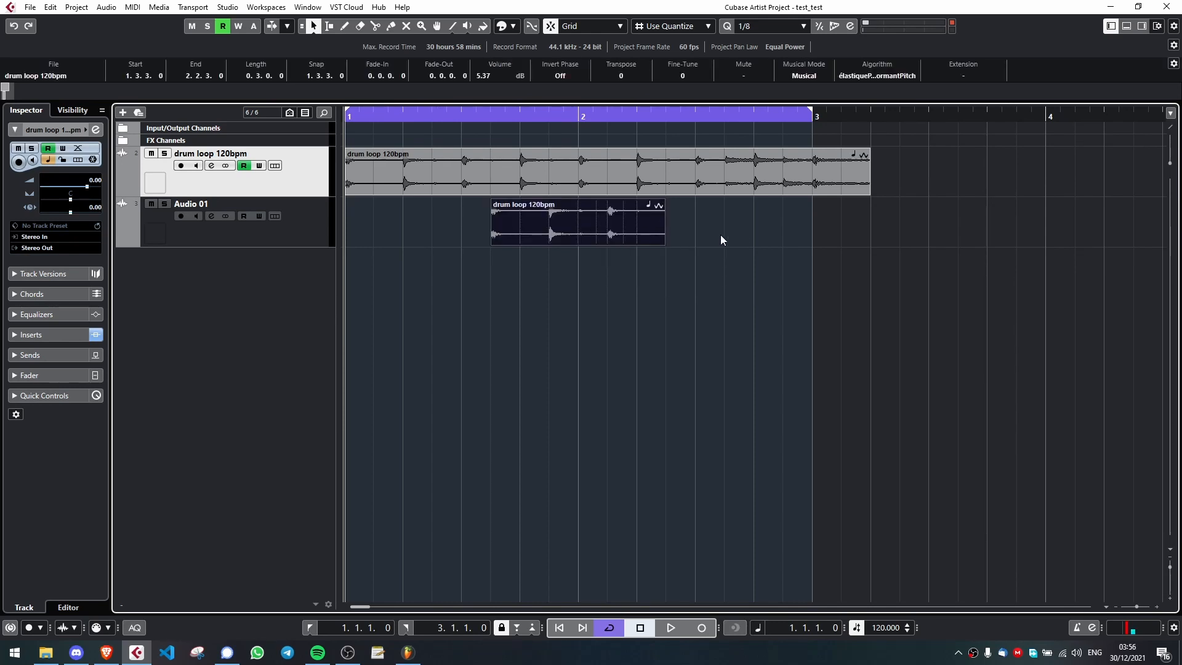
left_click(883, 284)
left_click(589, 229)
left_click(946, 256)
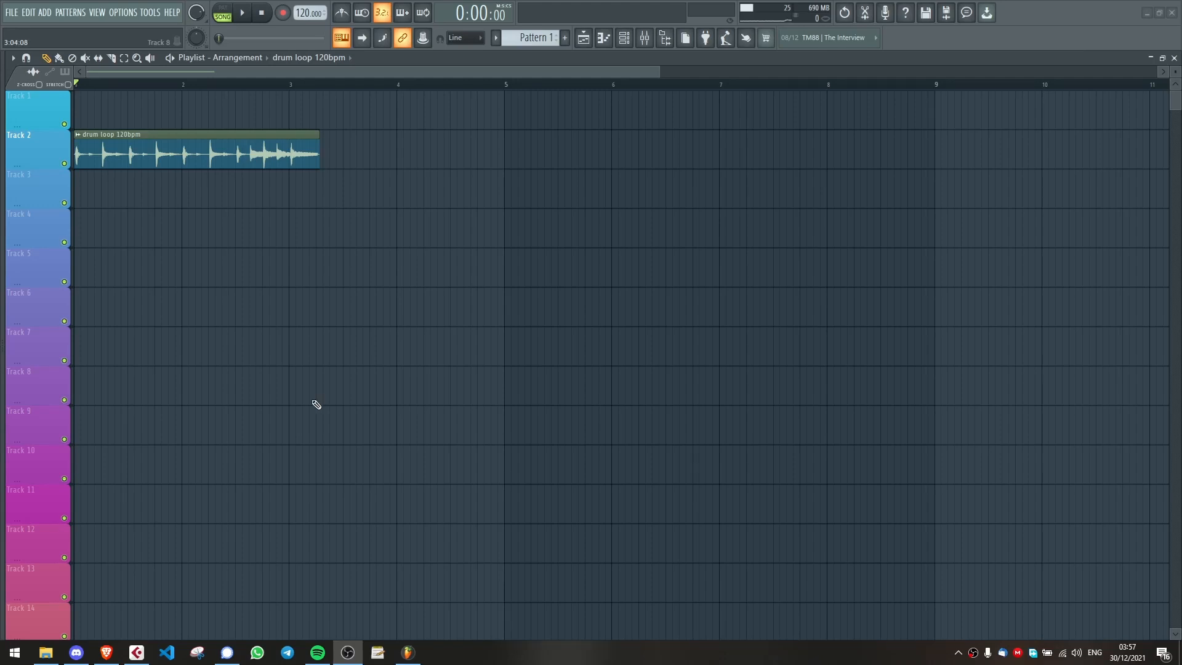
Step: In FL Studio, place a copy of the drum loop clip further along Track 2 and delete it, doing this twice
left_click_drag(343, 210, 302, 133)
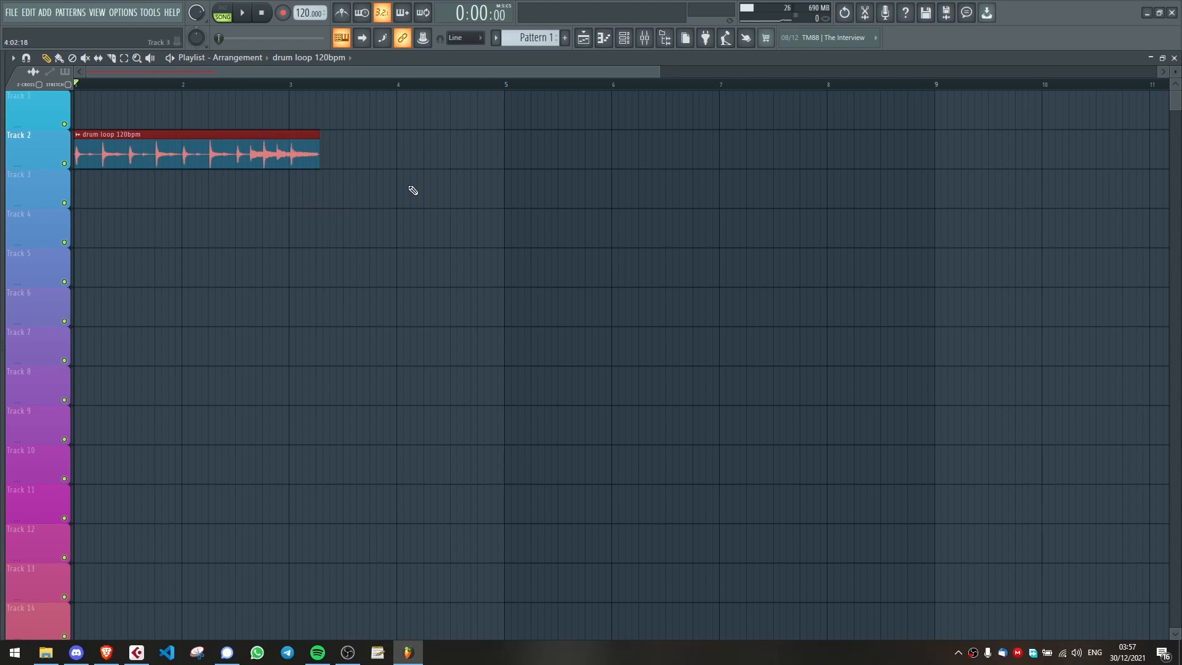
left_click_drag(184, 149, 510, 161)
right_click(509, 149)
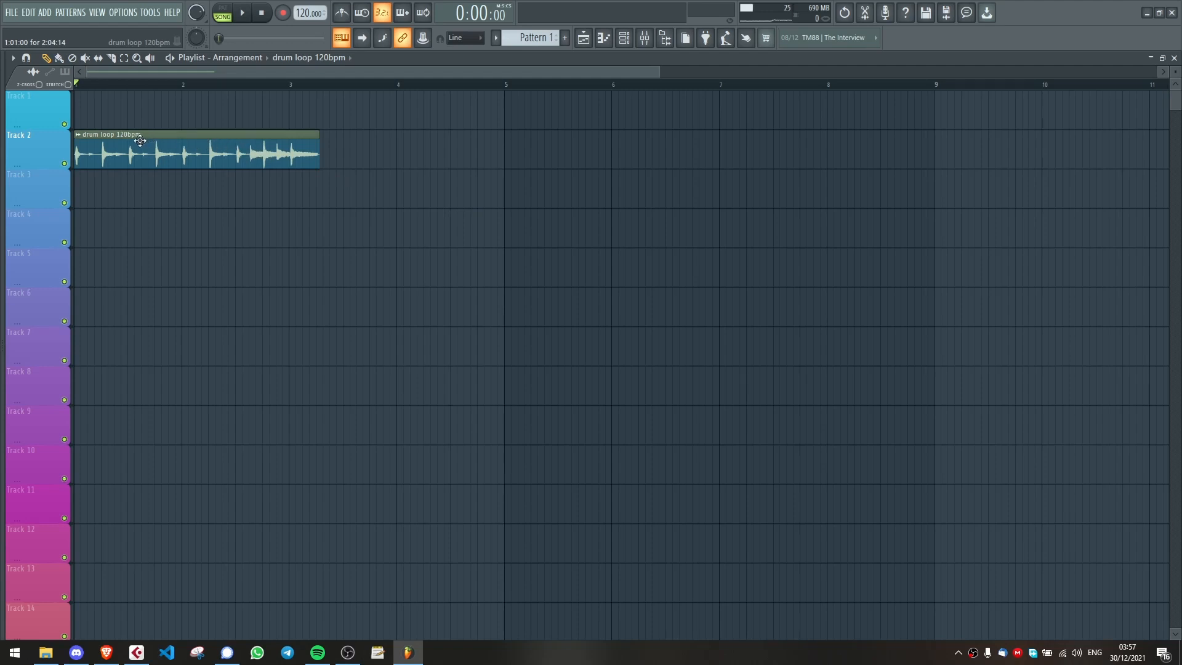
left_click_drag(139, 141, 453, 148)
right_click(454, 148)
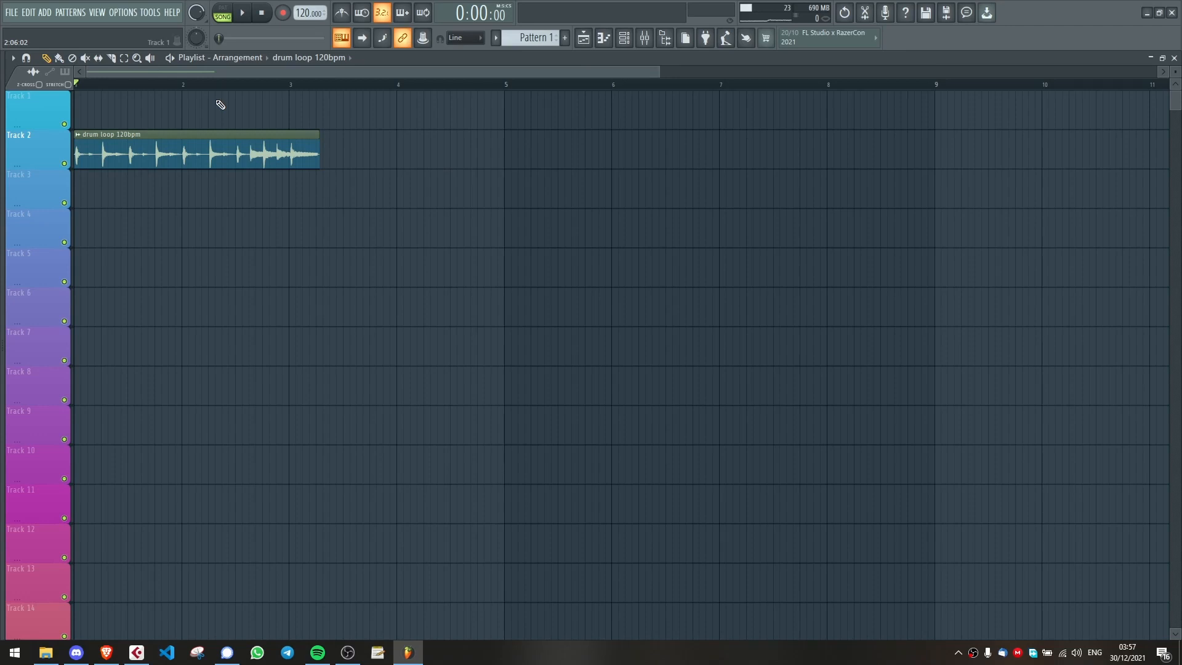
Step: Select all playlist clips, duplicate the drum loop directly after the original, and inspect the join between the two clips
key("ctrl+a")
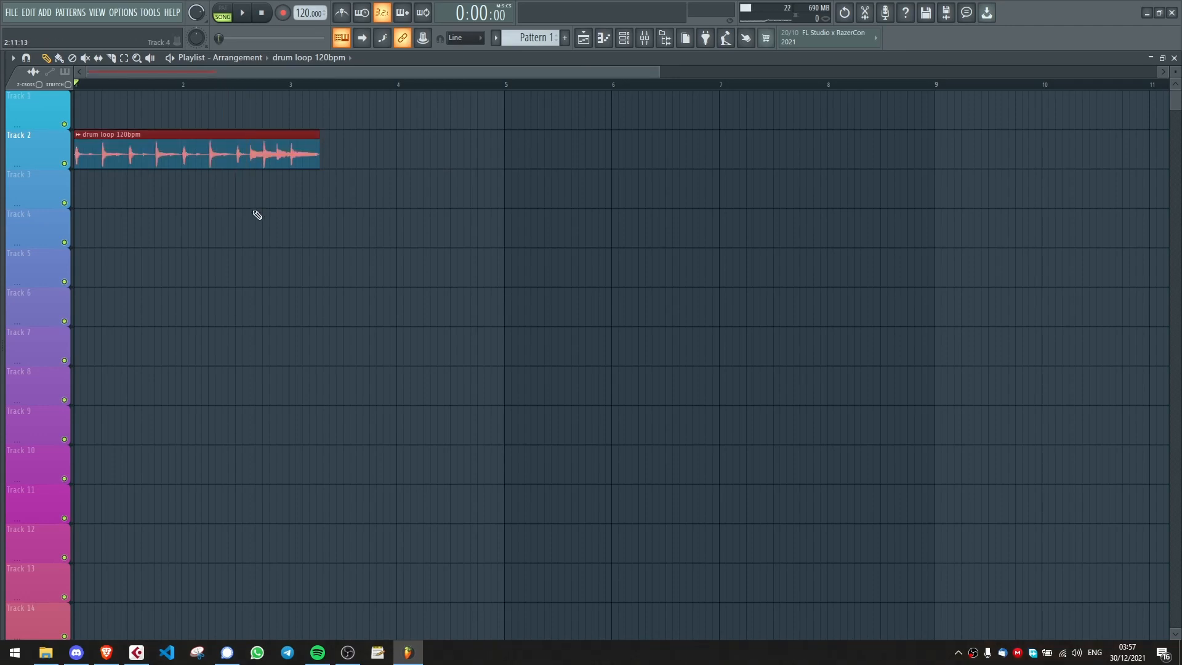
key("ctrl+b")
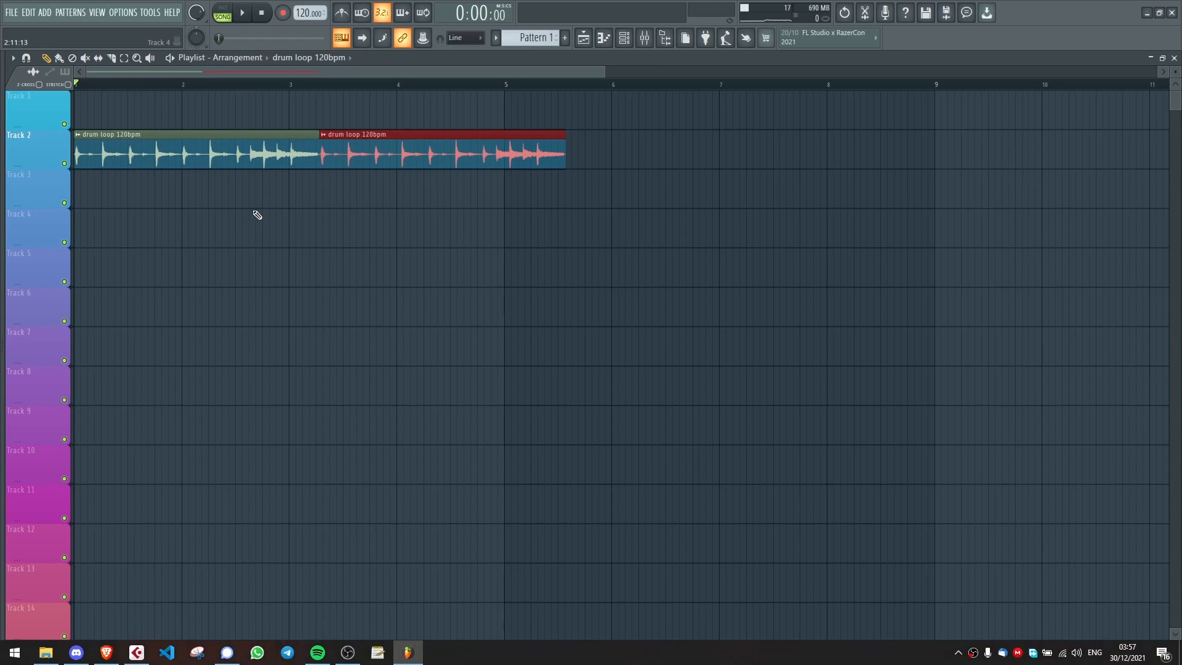
scroll(312, 132, "up", 5)
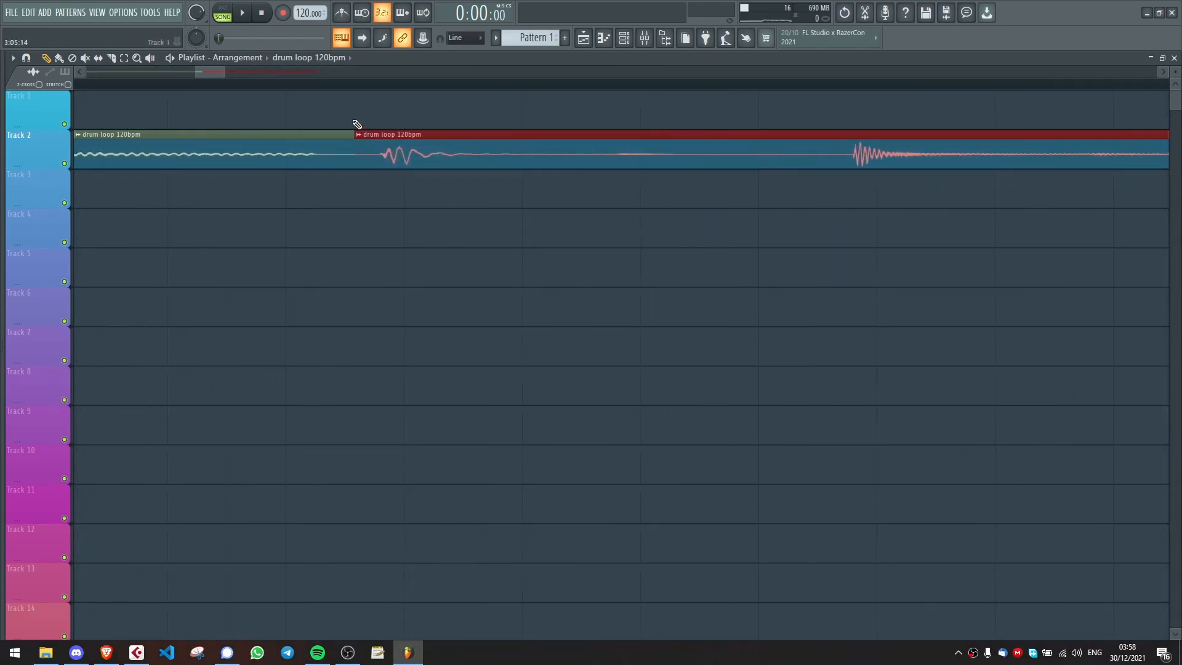
Step: In Cubase, copy the shortened drum loop event and paste it at bar 2 on the drum loop 120bpm track
key("alt+Tab")
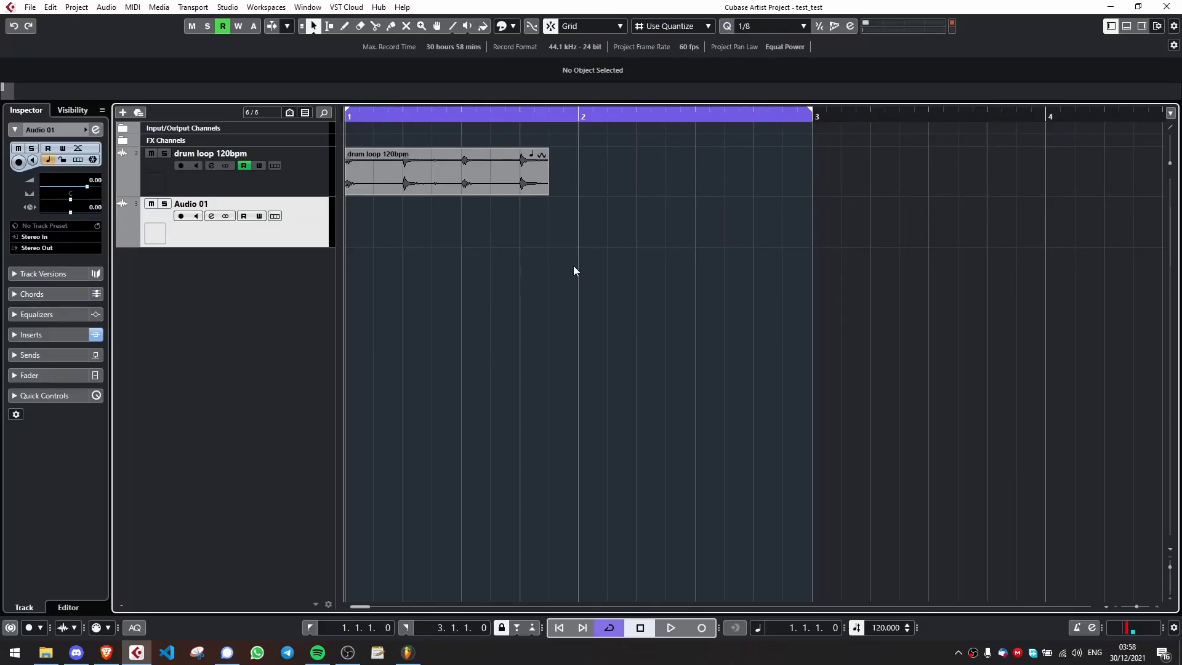
left_click_drag(592, 210, 427, 150)
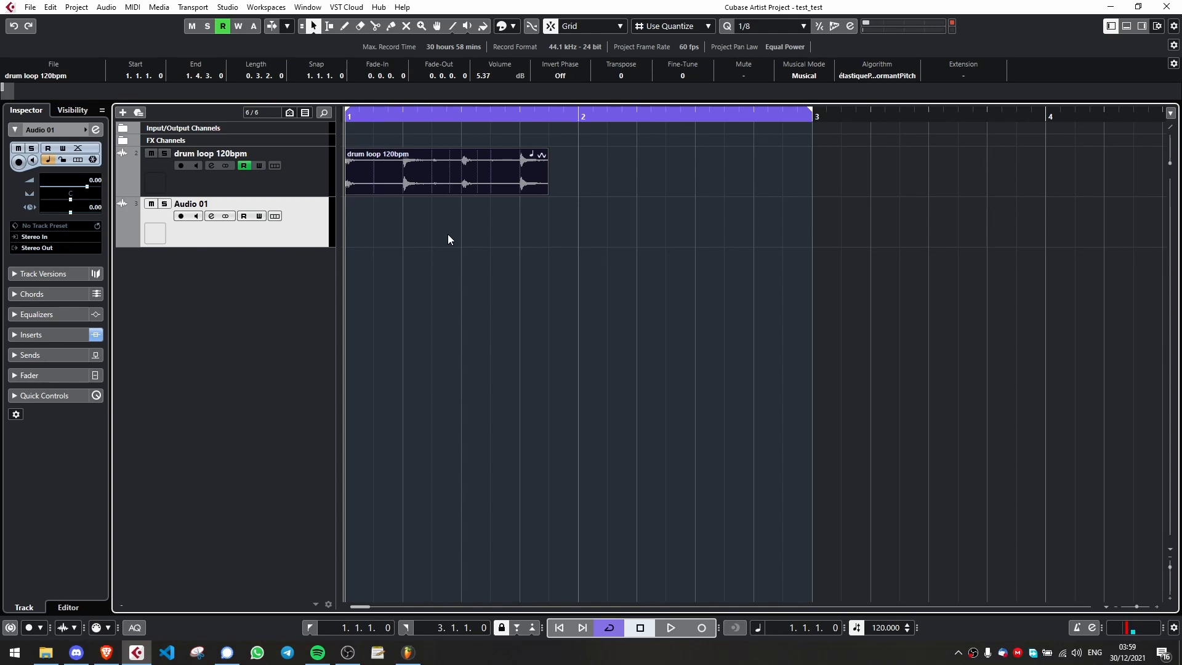
mouse_move(490, 161)
left_click(302, 171)
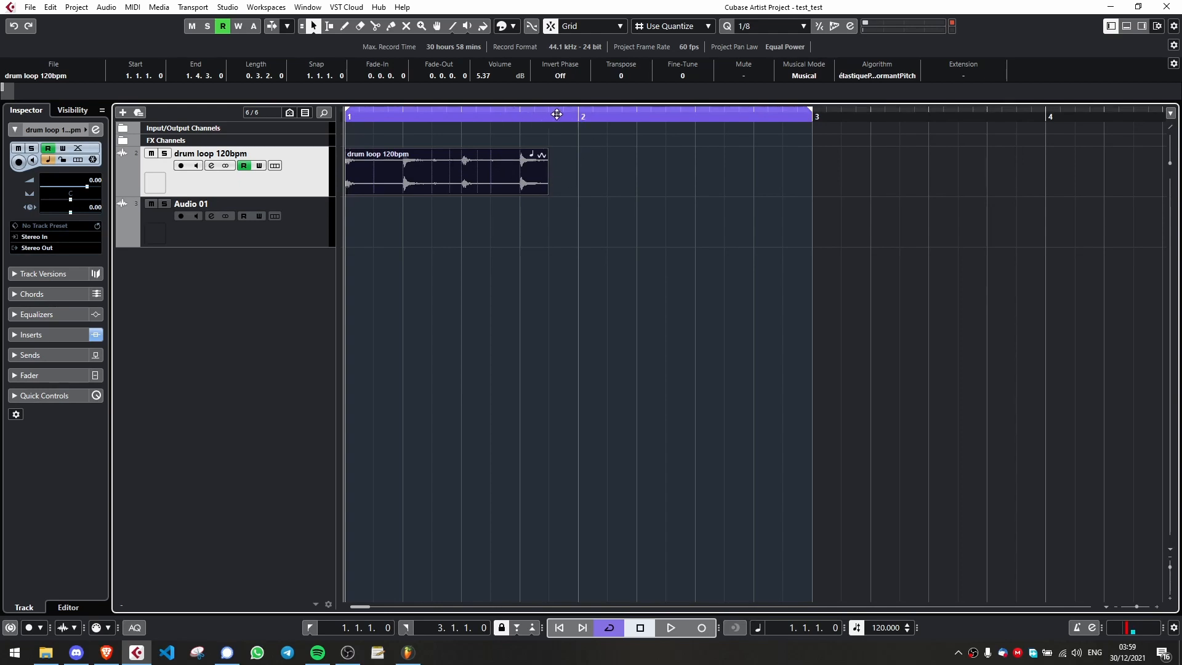
left_click_drag(565, 115, 579, 117)
scroll(577, 171, "down", 2)
scroll(578, 171, "down", 1)
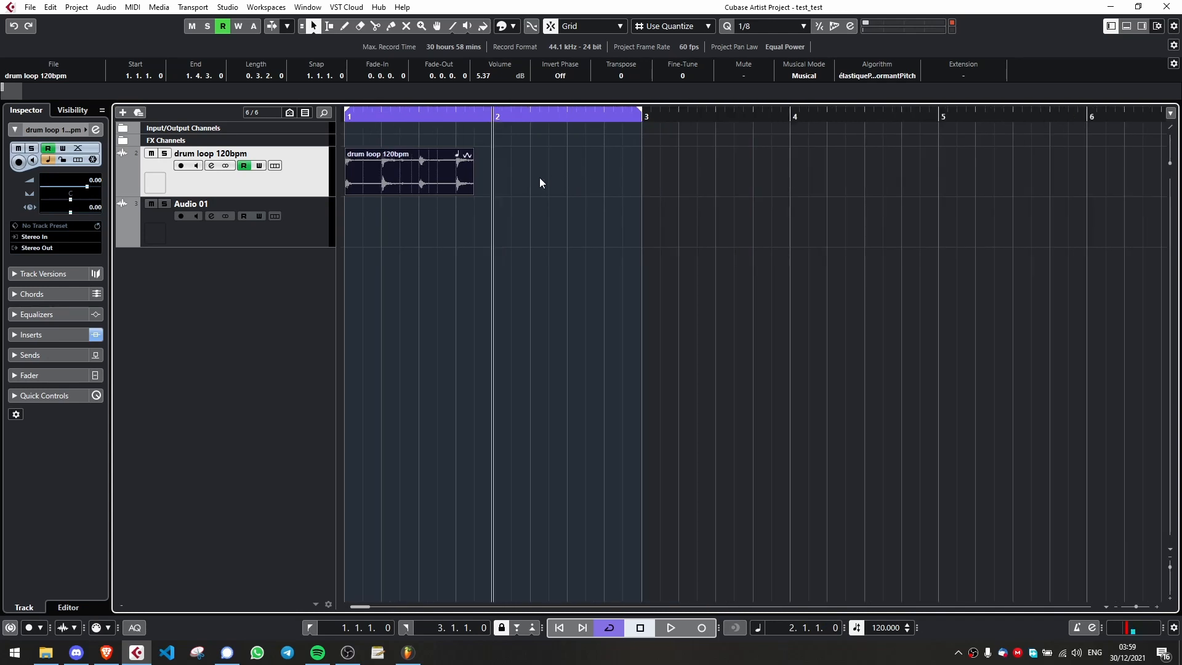
key("ctrl+v")
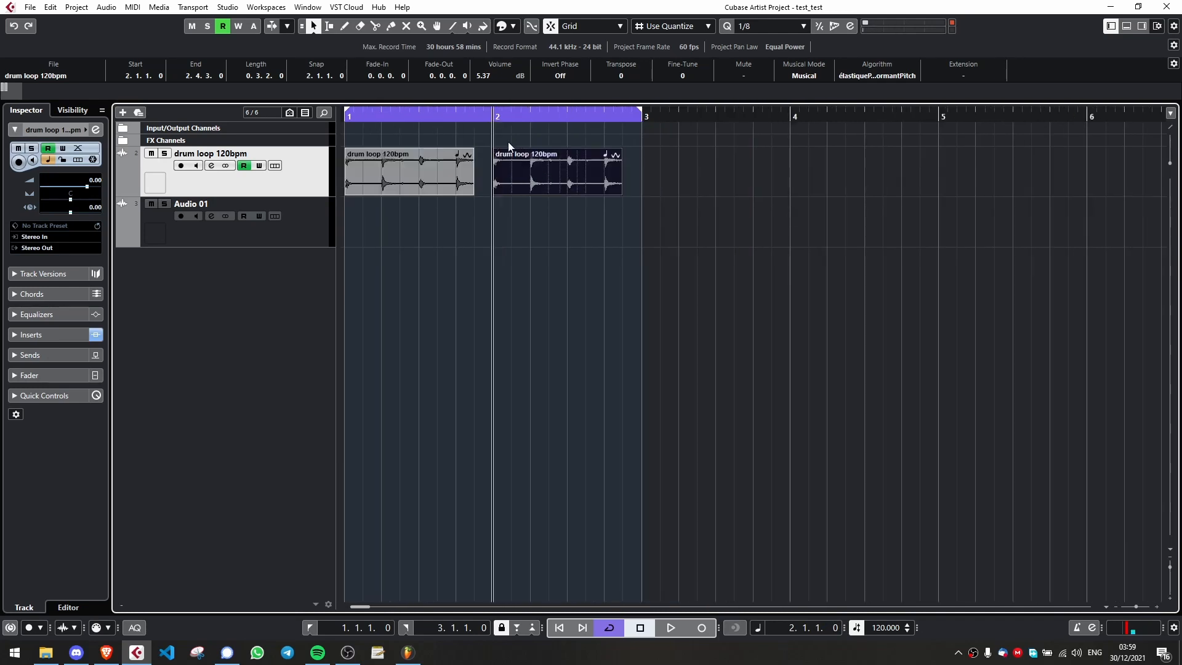
Step: Check the pasted event's alignment at bar 2, delete it, and return the project cursor to bar 1
scroll(494, 161, "up", 4)
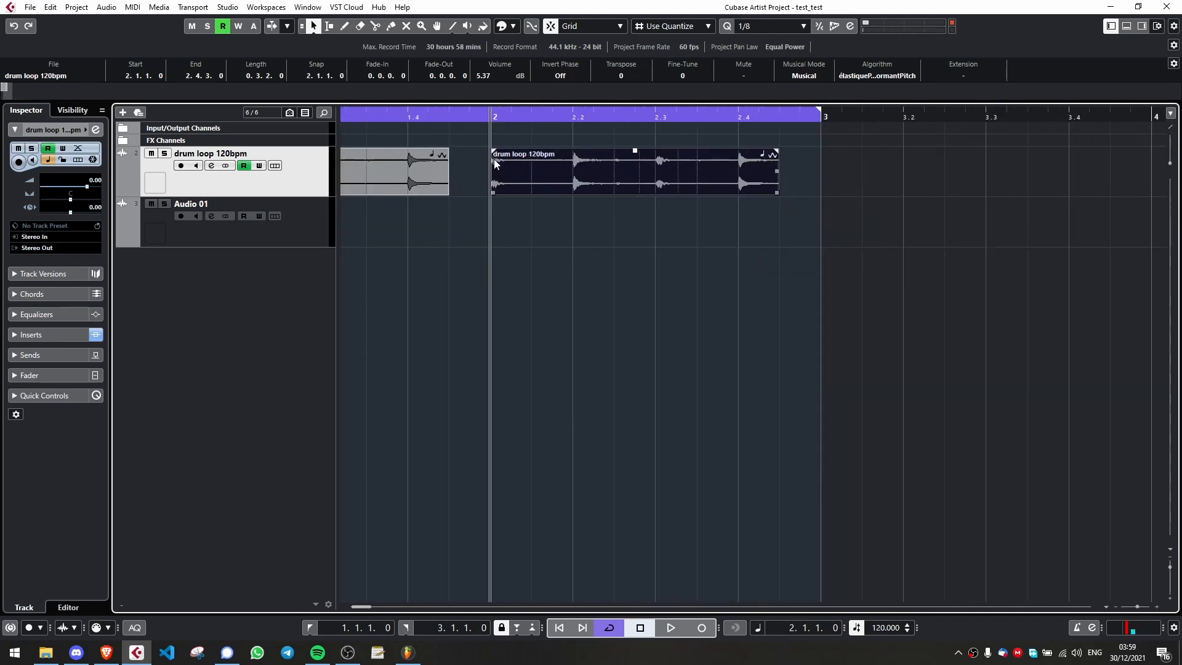
scroll(481, 177, "down", 3)
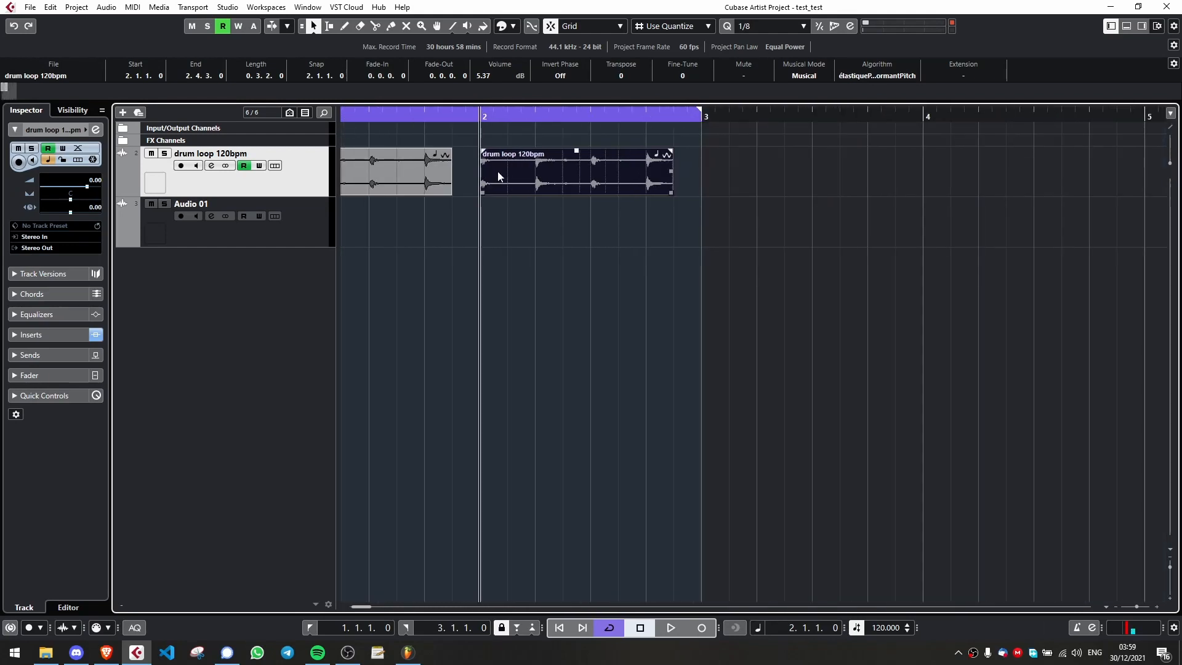
scroll(496, 179, "down", 1)
key("Delete")
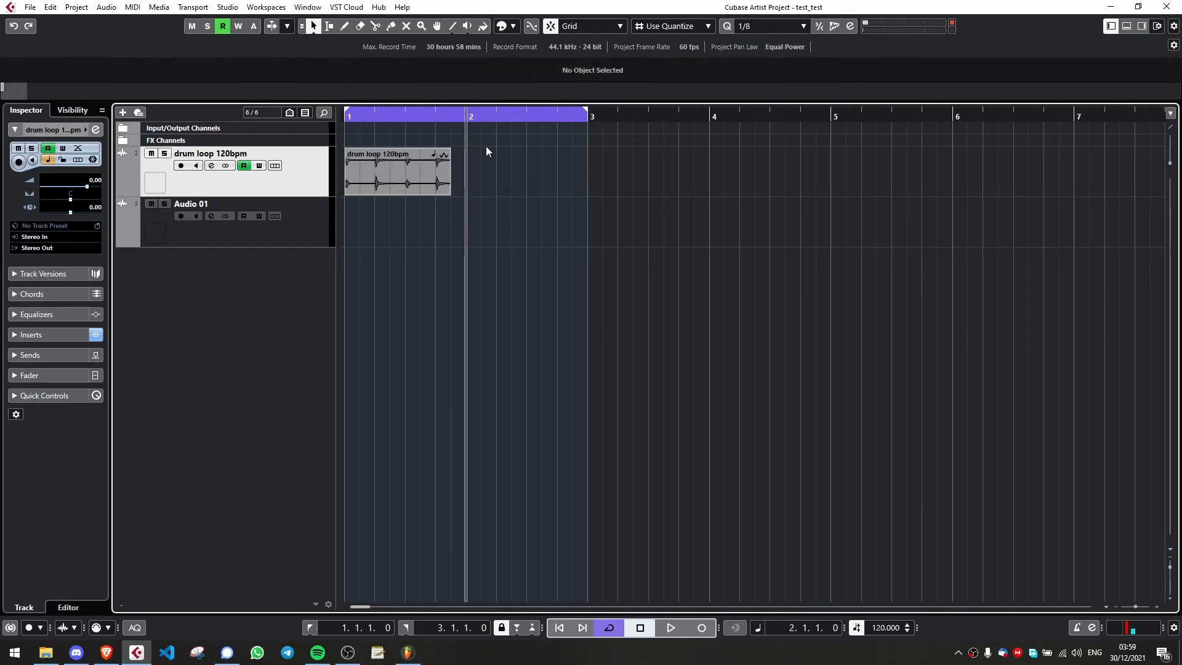
left_click_drag(455, 116, 345, 118)
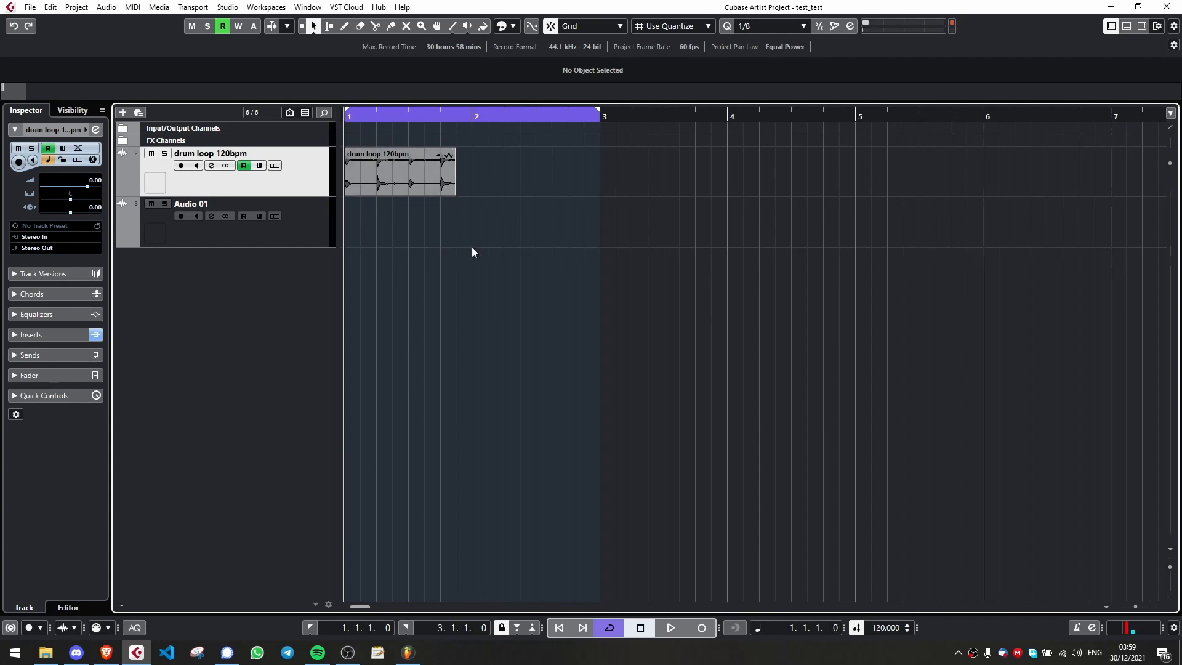
Step: Select all events in the project, try to move the drum loop event slightly, and undo the change
key("ctrl+a")
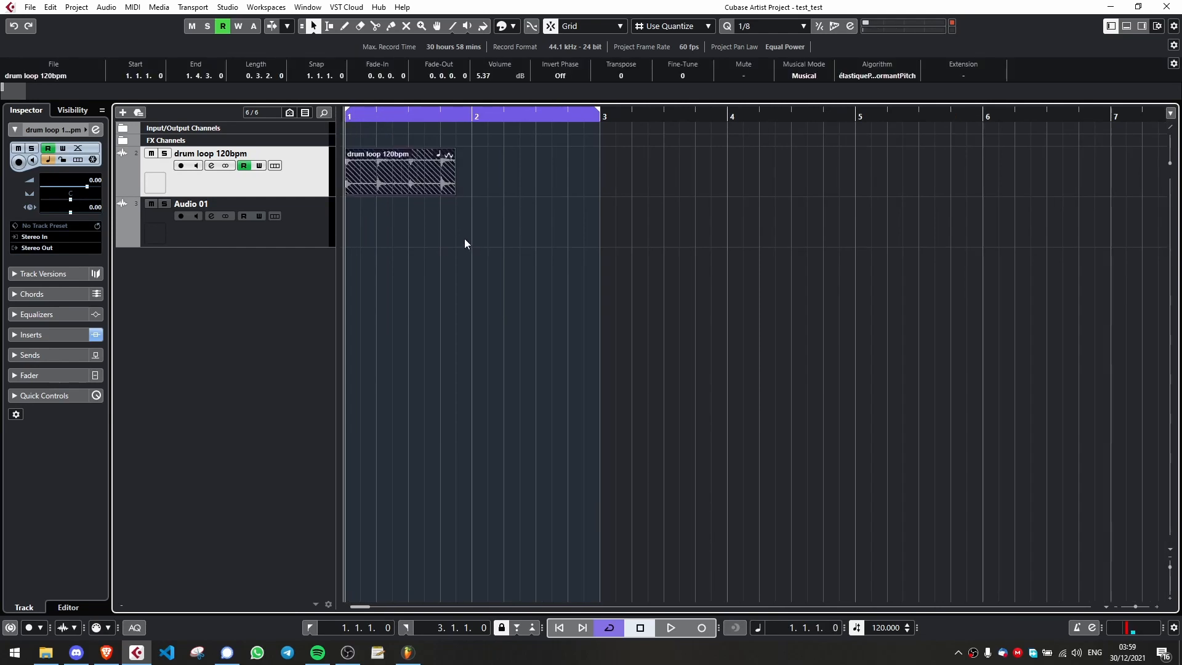
left_click_drag(395, 179, 368, 172)
key("ctrl+z")
key("ctrl+z")
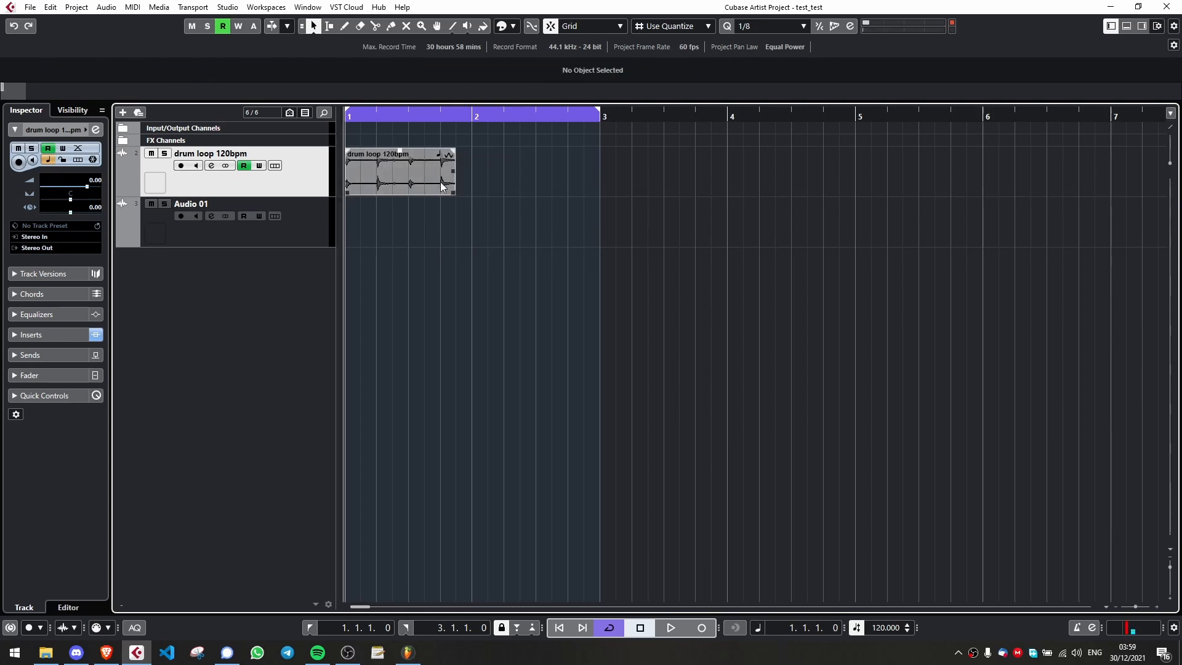
Step: Try pasting the drum loop at bar 2 on Audio 01 and copying it one bar further along its own track, undoing each attempt
left_click(313, 213)
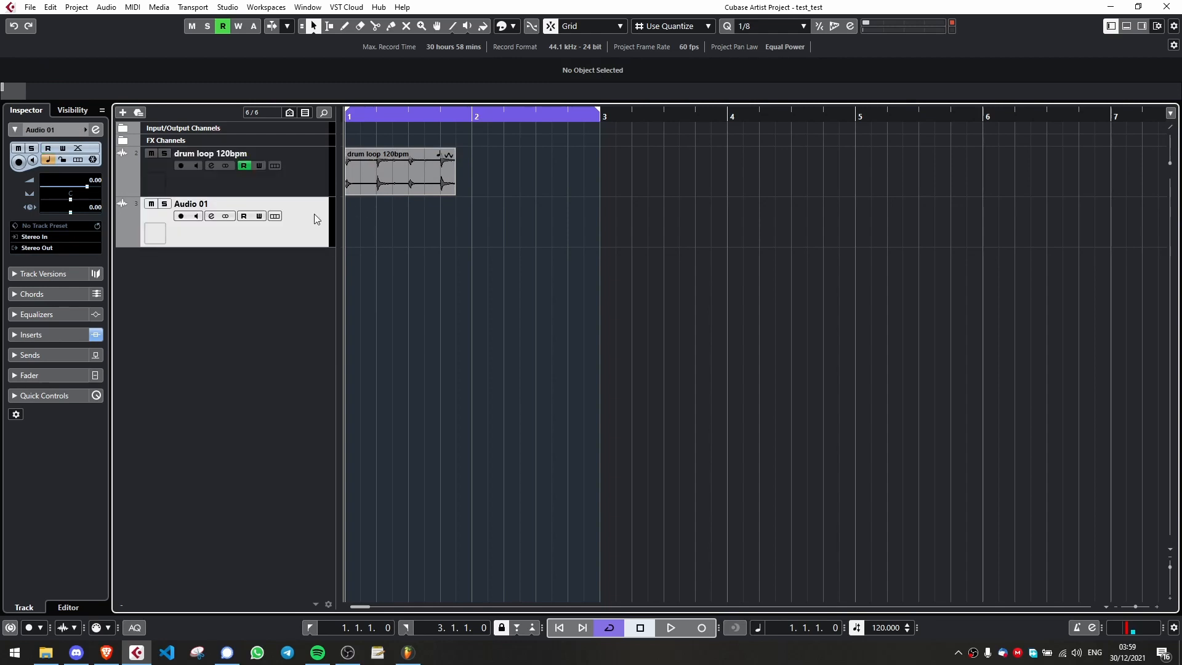
left_click(488, 115)
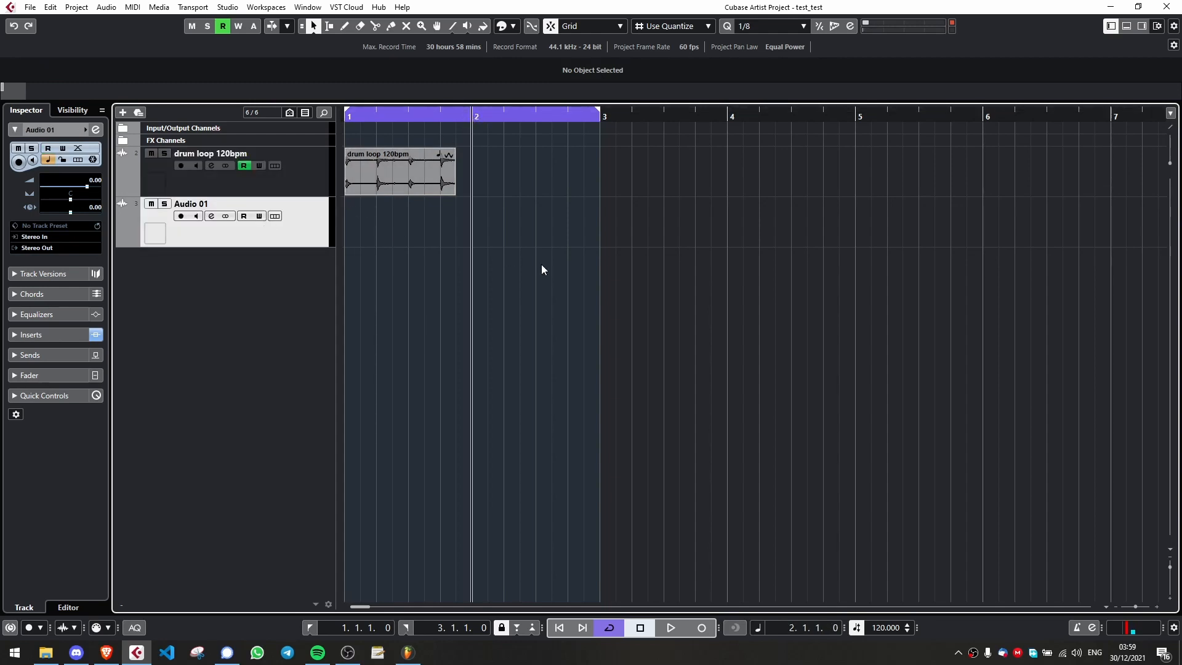
key("ctrl+v")
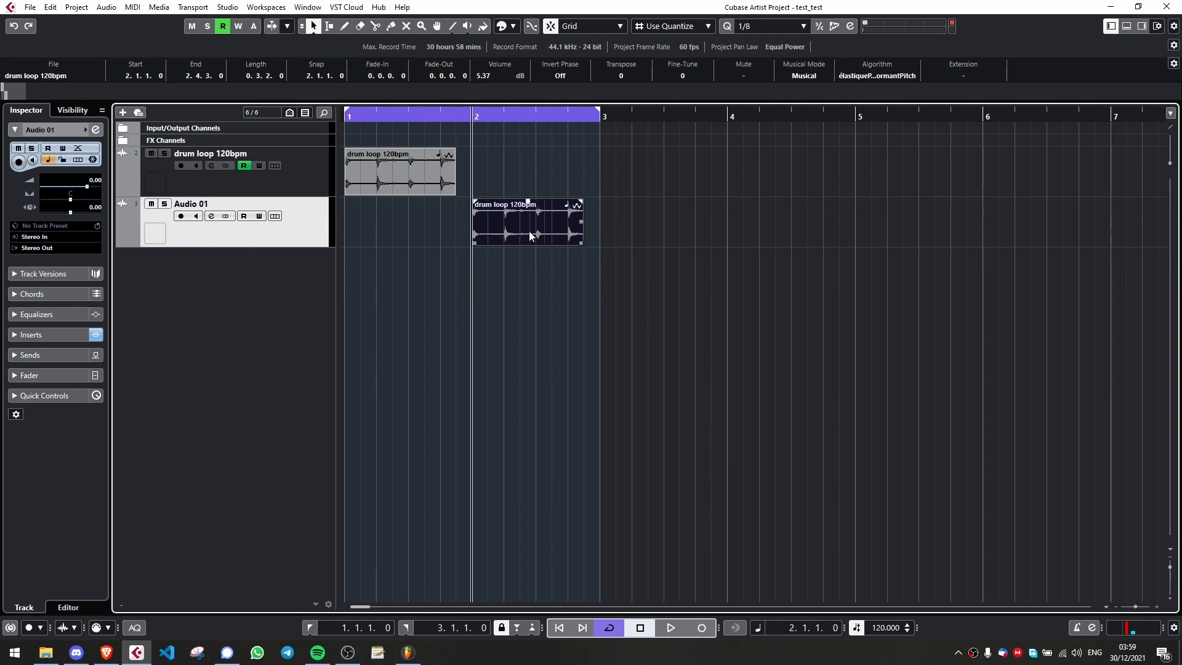
key("ctrl+z")
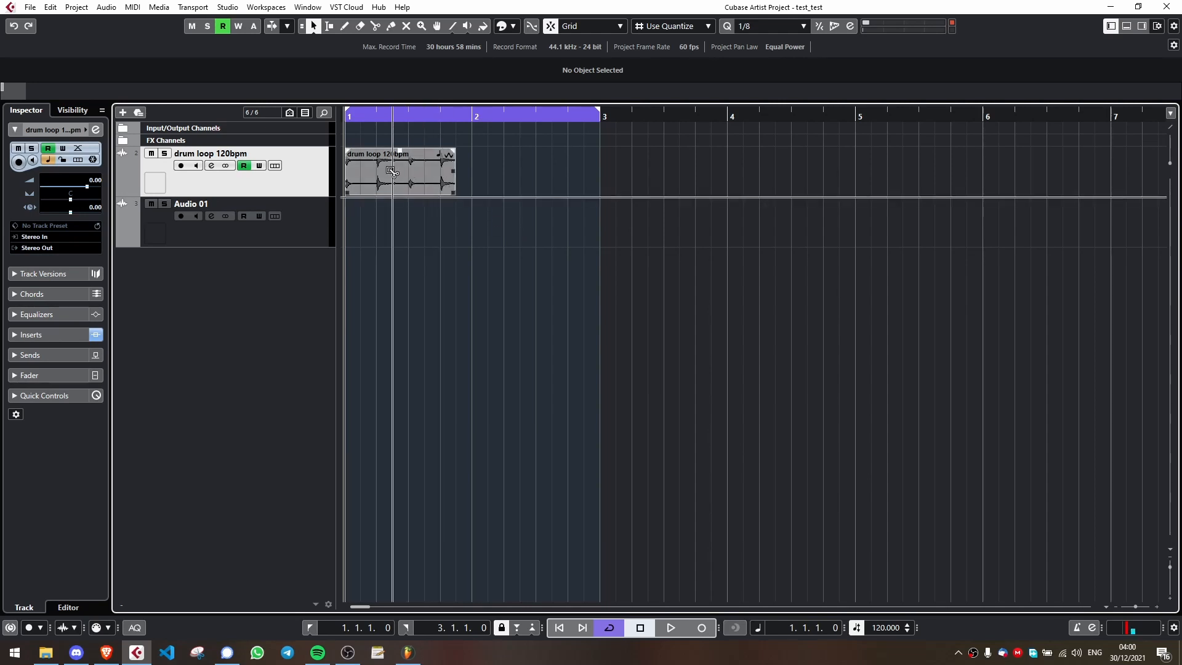
left_click_drag(377, 170, 505, 171)
key("ctrl+z")
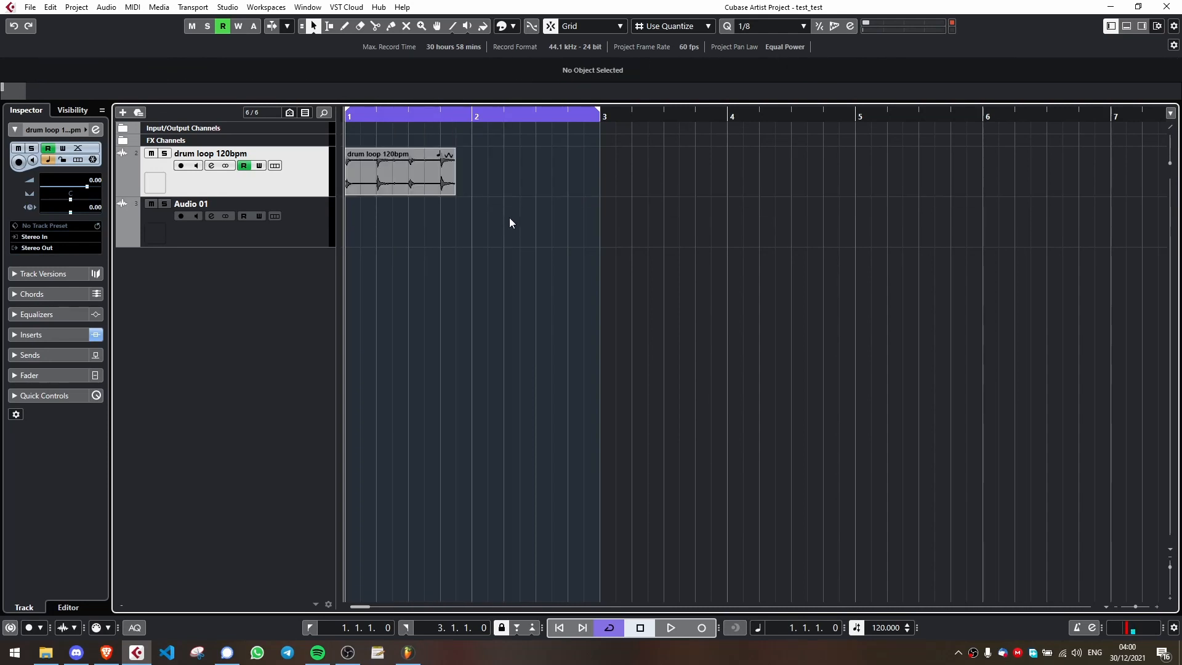
Step: Select the drum loop event, duplicate it directly after the original, and inspect the join between the two events
left_click_drag(510, 191, 397, 152)
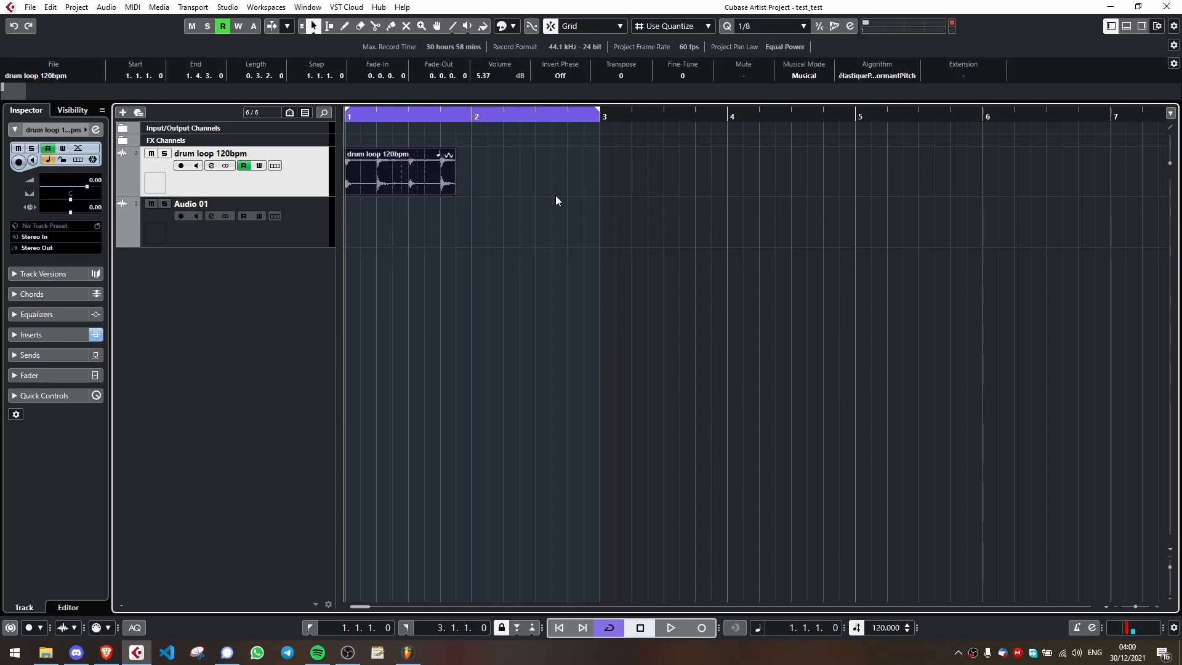
key("ctrl+d")
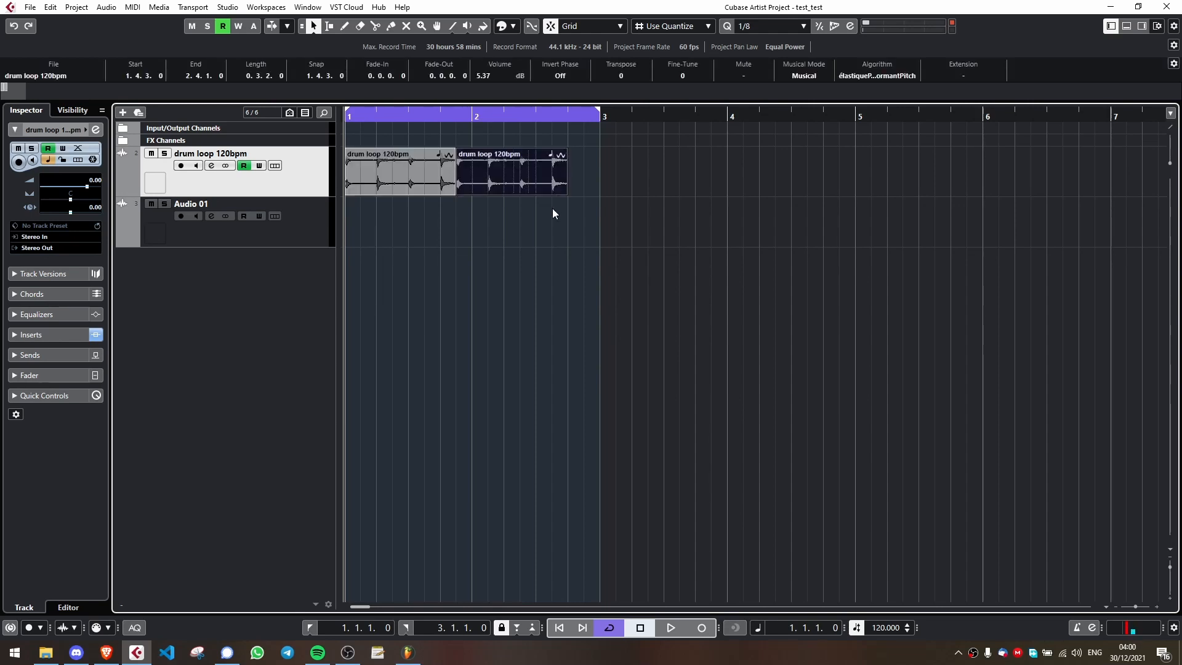
scroll(450, 169, "up", 15)
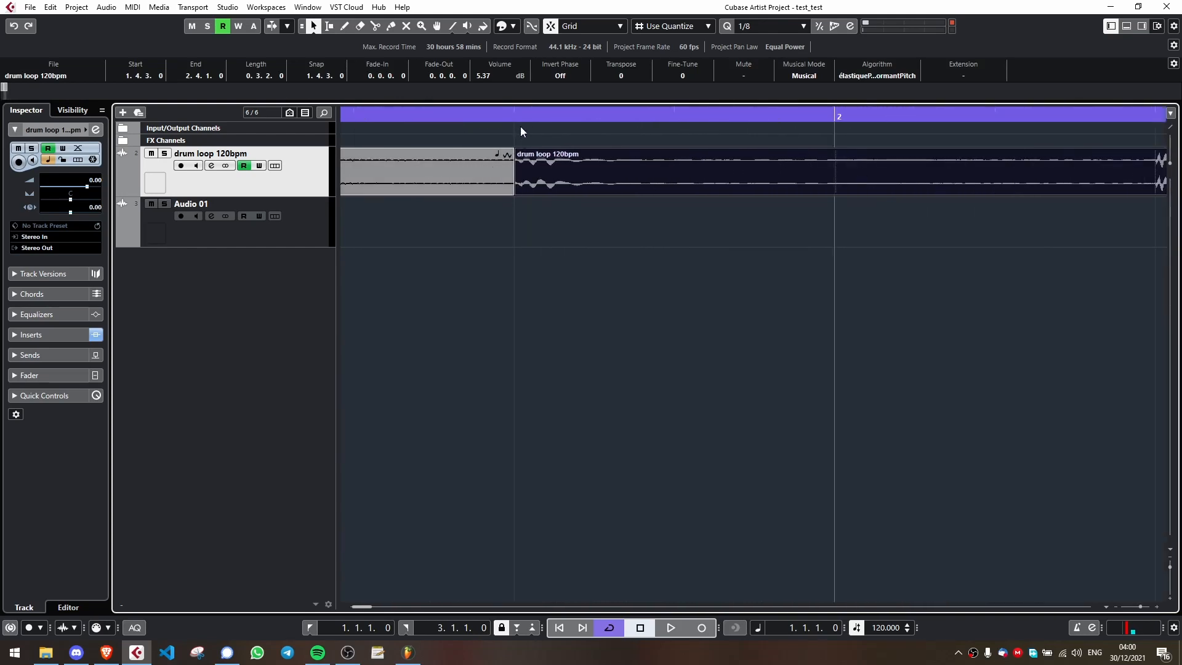
scroll(517, 162, "up", 1)
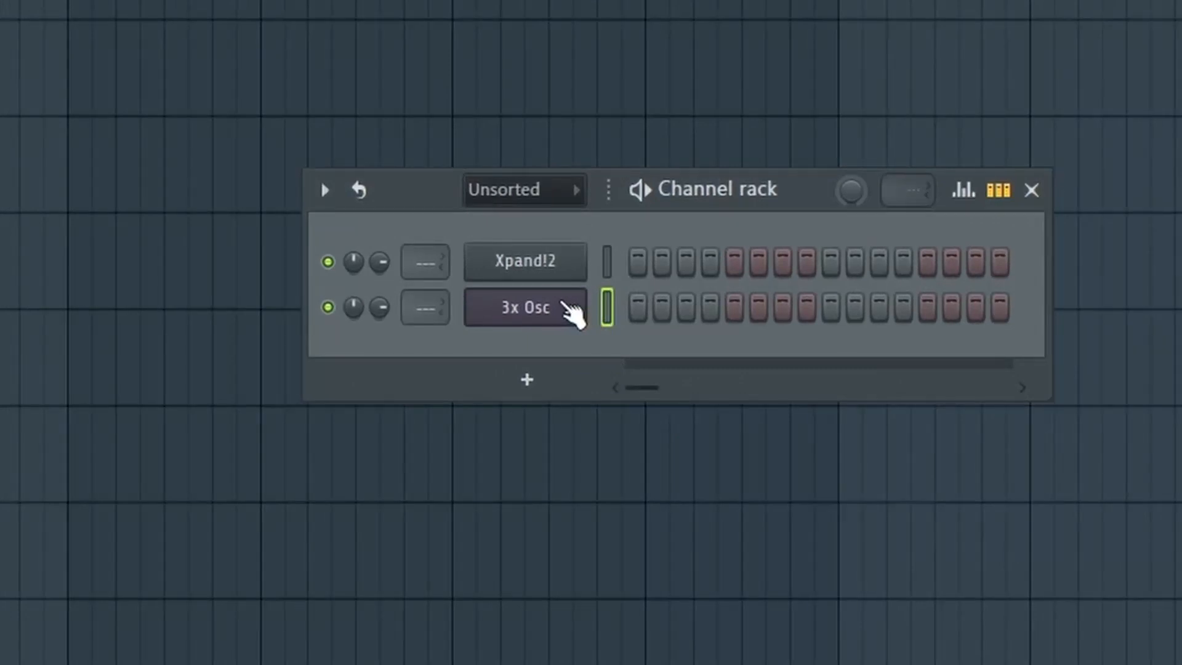
Step: In FL Studio, open the piano roll for 3x Osc and draw C5, F5 and A5 notes at the start of bar 1
right_click(557, 307)
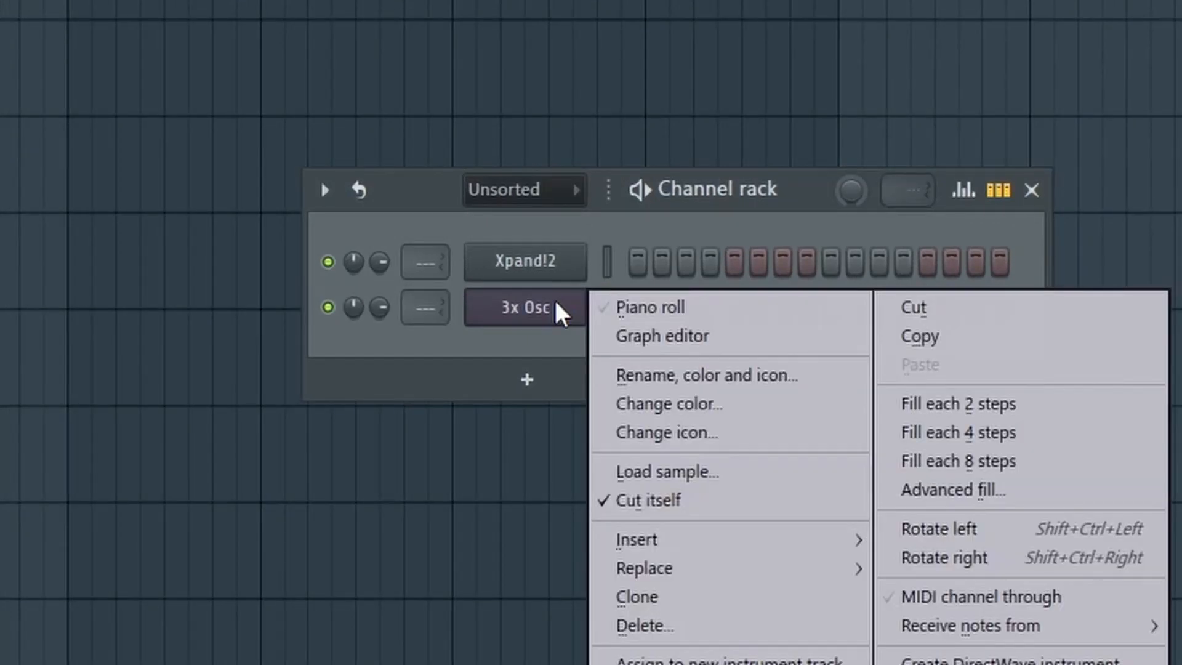
left_click(613, 309)
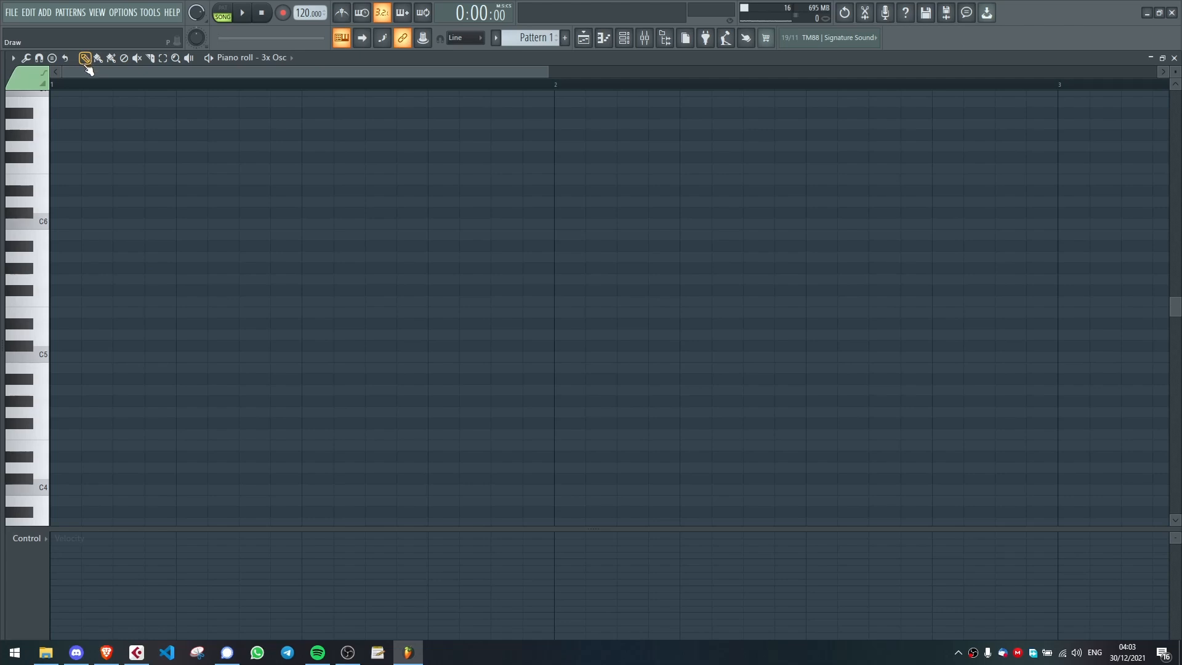
left_click(148, 191)
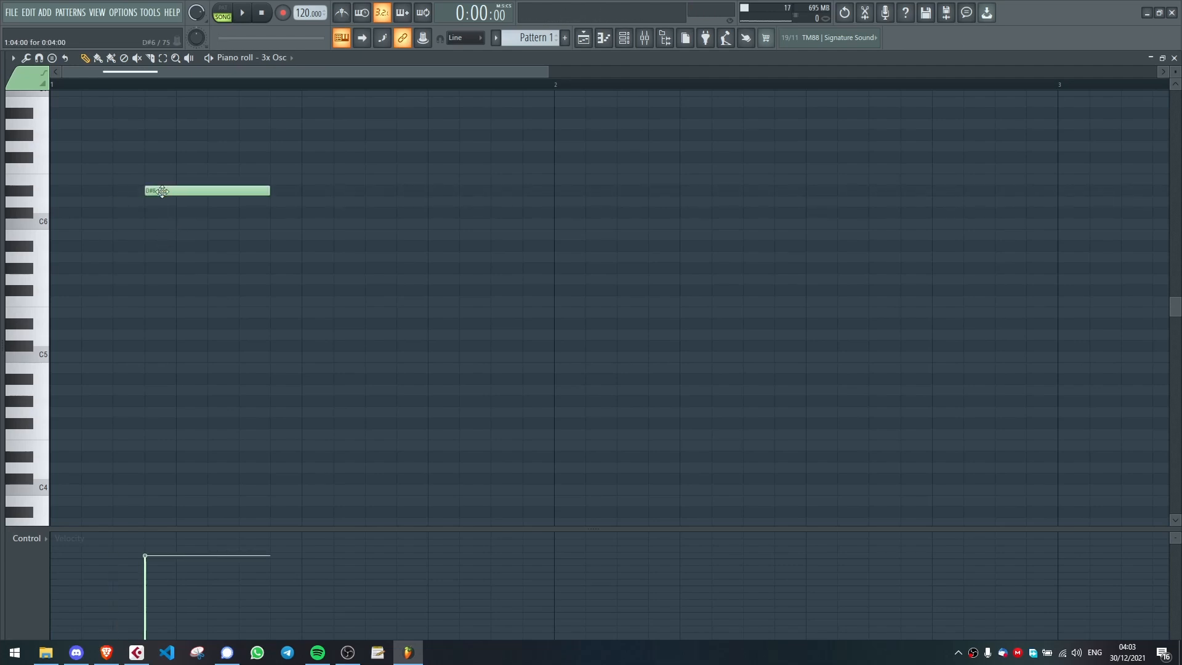
left_click_drag(159, 190, 68, 357)
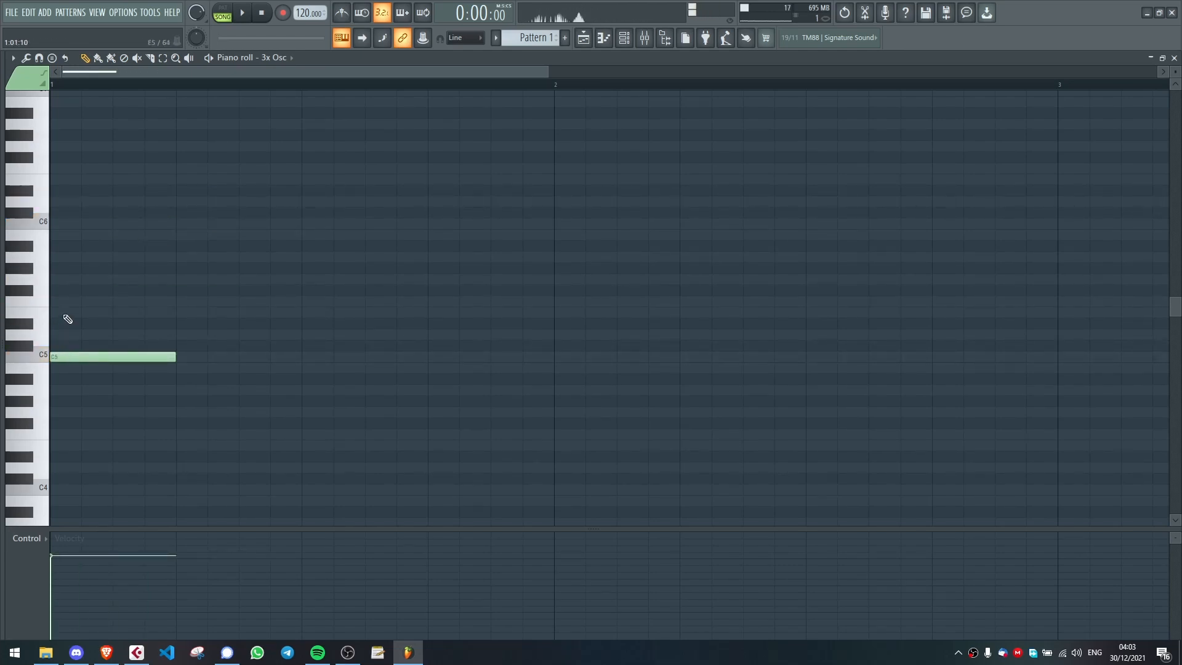
left_click(69, 301)
left_click(69, 256)
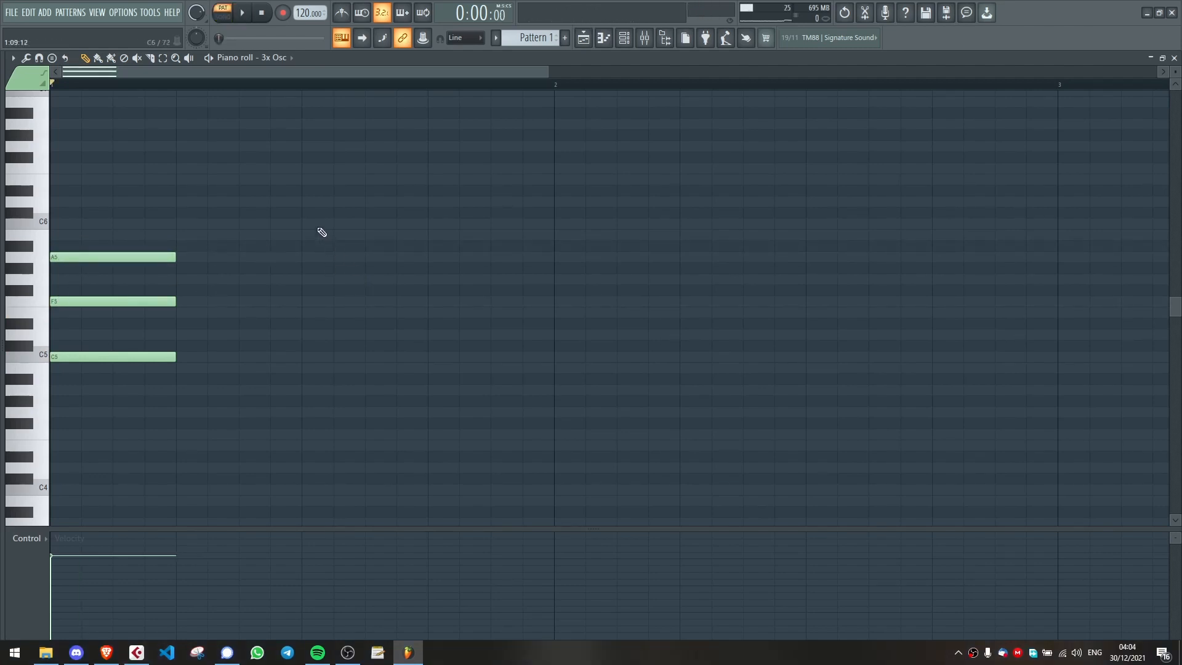
Step: Draw a C5 note on beat 3 of bar 1 and a C6 note above it
mouse_move(302, 222)
left_mouse_down()
mouse_move(330, 232)
mouse_move(352, 279)
mouse_move(321, 333)
mouse_move(290, 351)
mouse_move(296, 365)
mouse_move(305, 221)
mouse_move(306, 266)
mouse_move(344, 327)
mouse_move(305, 359)
left_mouse_up()
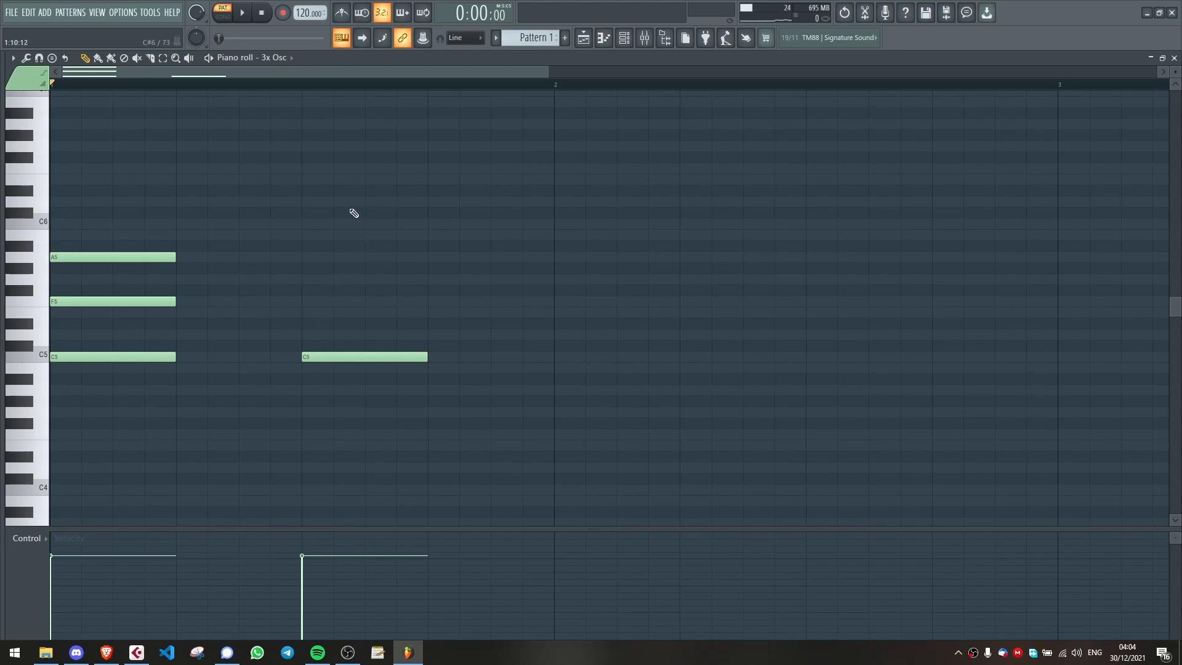
left_click(317, 225)
mouse_move(334, 224)
left_mouse_down()
mouse_move(682, 223)
mouse_move(431, 225)
left_mouse_up()
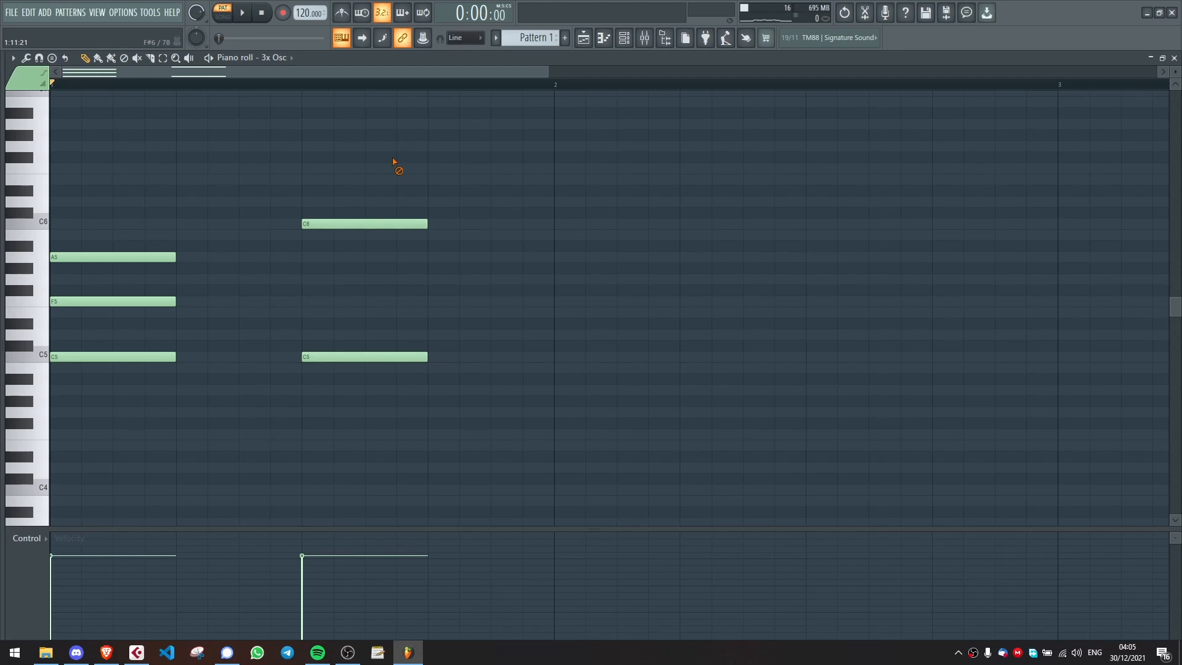
Step: Delete the C6 and C5 notes on beat 3 and the C5 note at the start of the bar
left_click(392, 224)
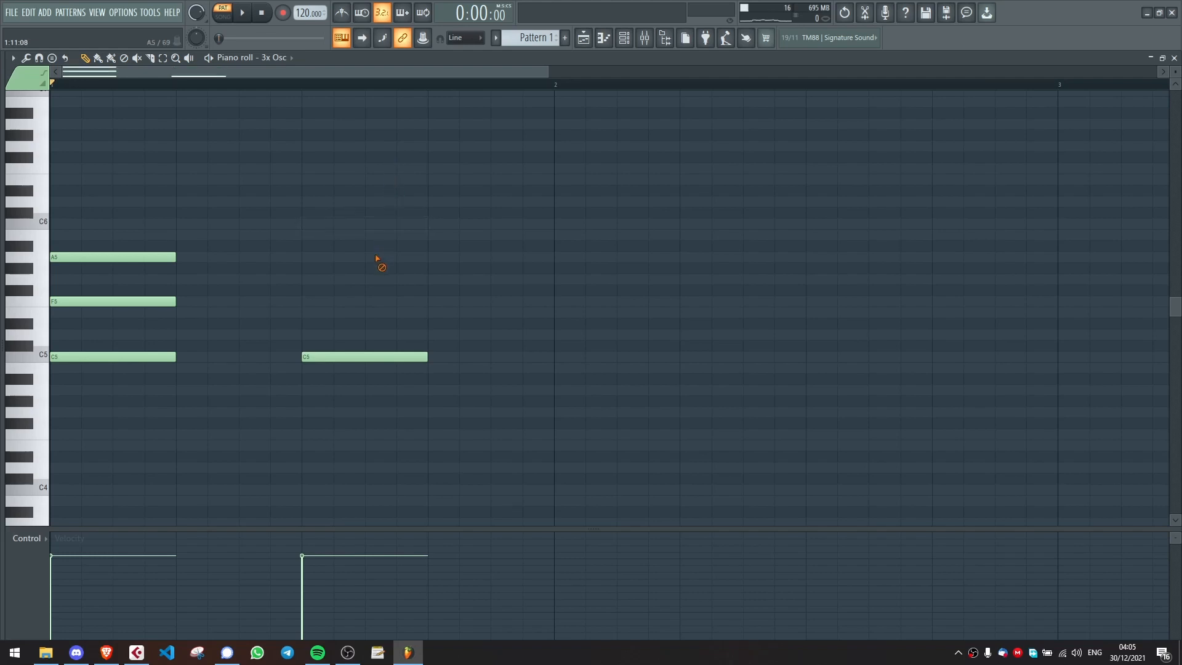
left_click(354, 356)
left_click(165, 357)
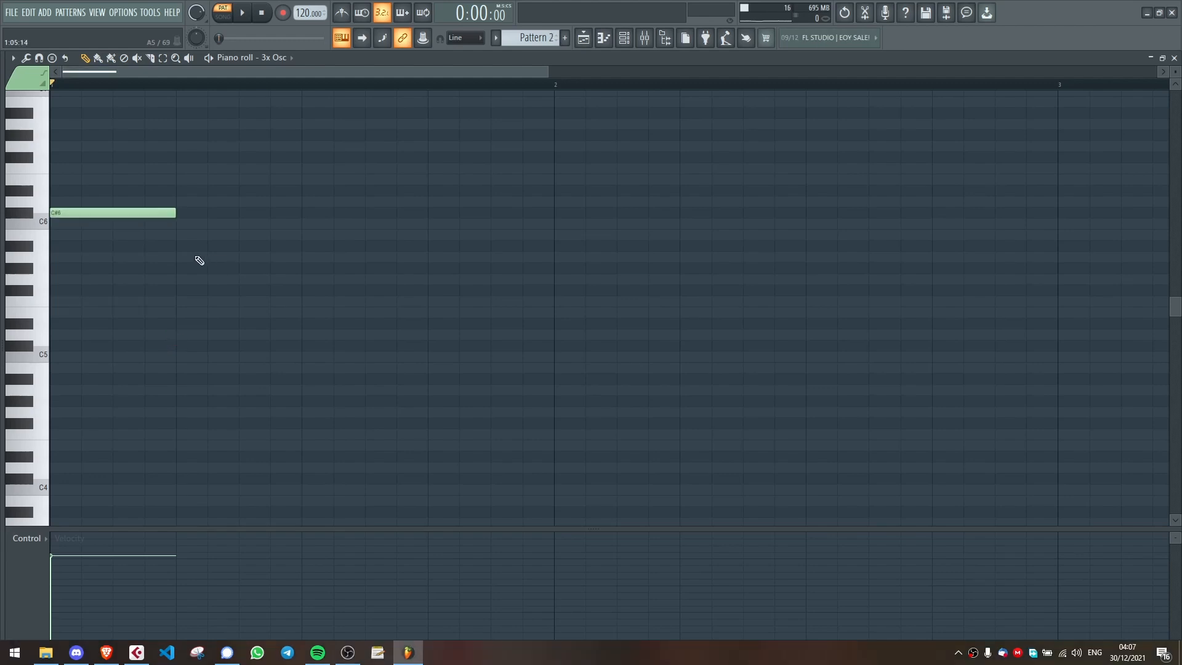
Step: Select all notes in Pattern 2 and transpose the C#6 note down in semitones to D5
key("ctrl+a")
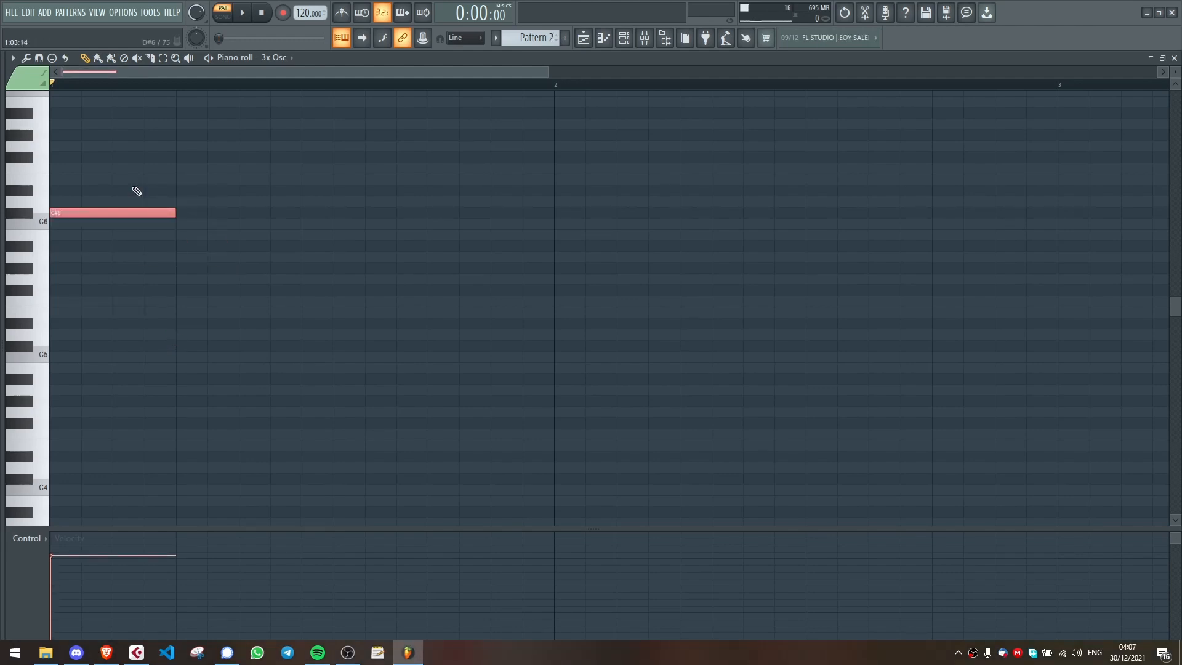
scroll(137, 190, "down", 3)
scroll(136, 191, "up", 5)
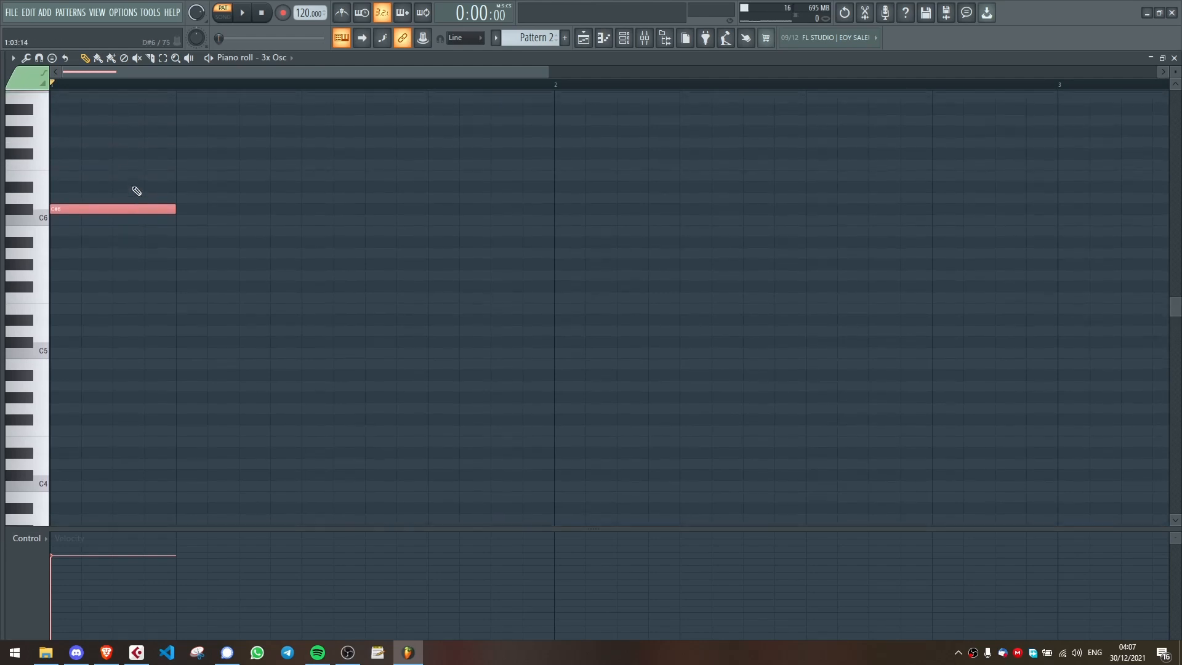
scroll(137, 191, "up", 4)
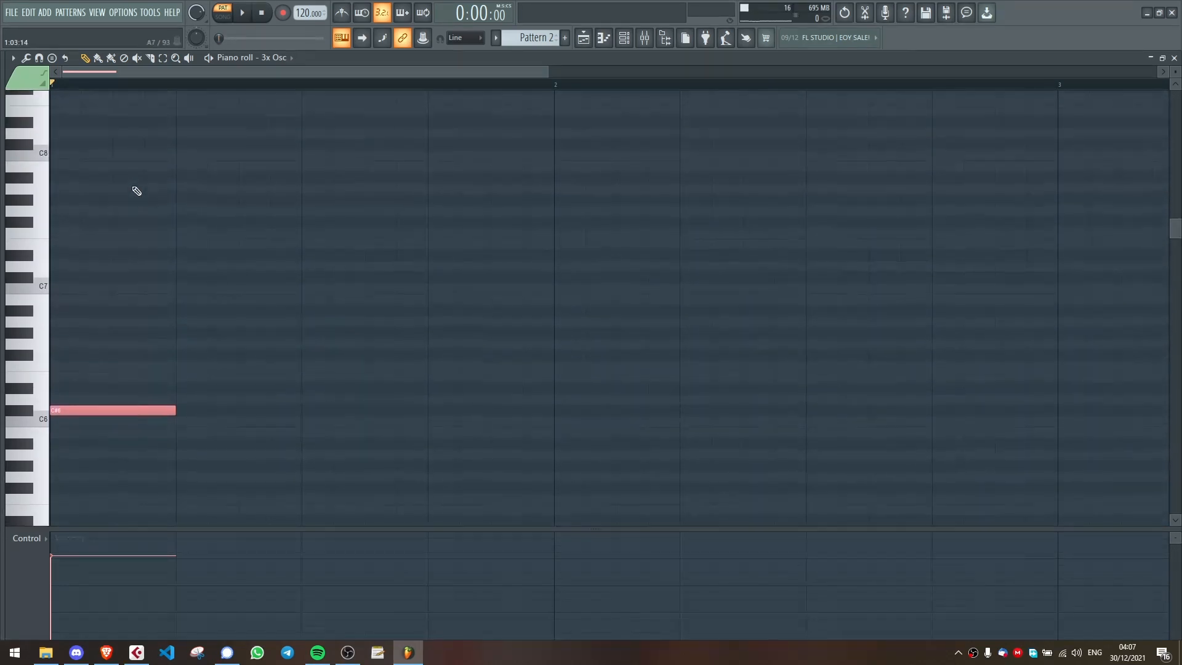
scroll(136, 191, "down", 3)
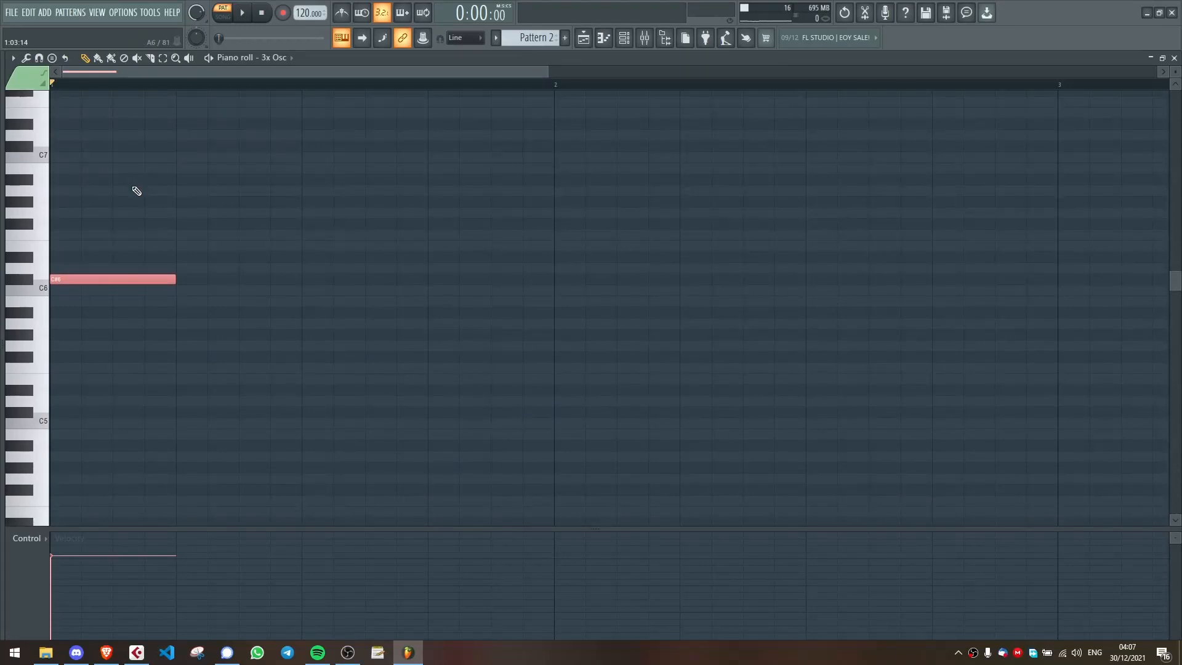
key("Down")
key("Down")
key("Down")
key("Down")
key("Down")
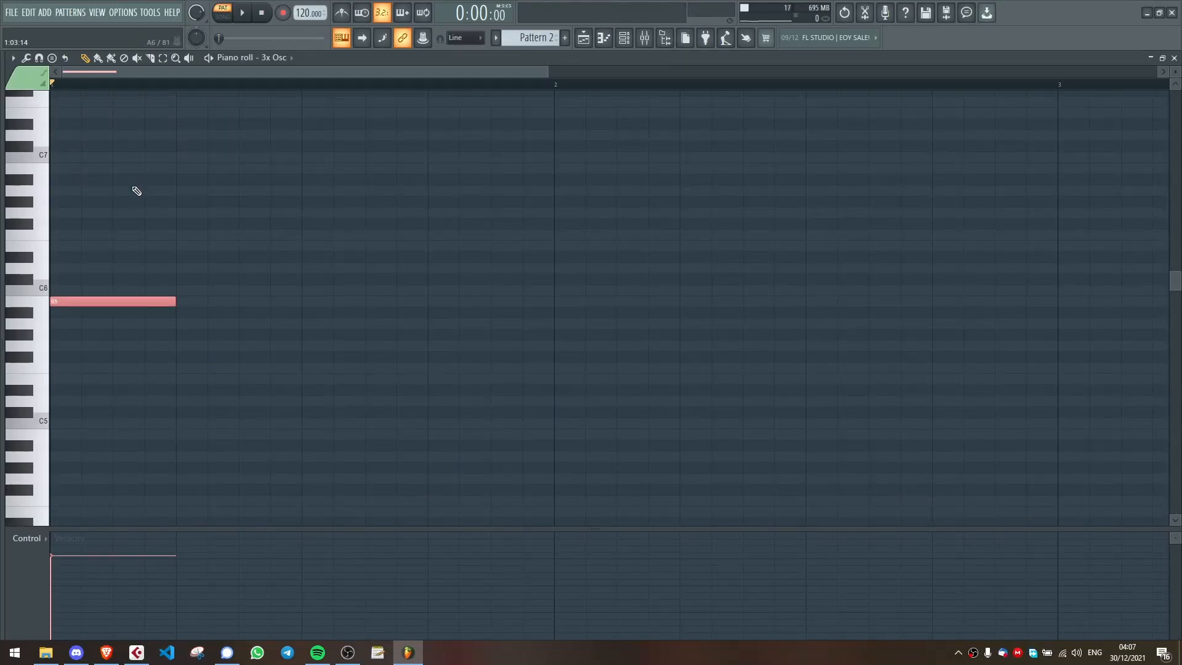
key("Down")
key("Down")
key("Down")
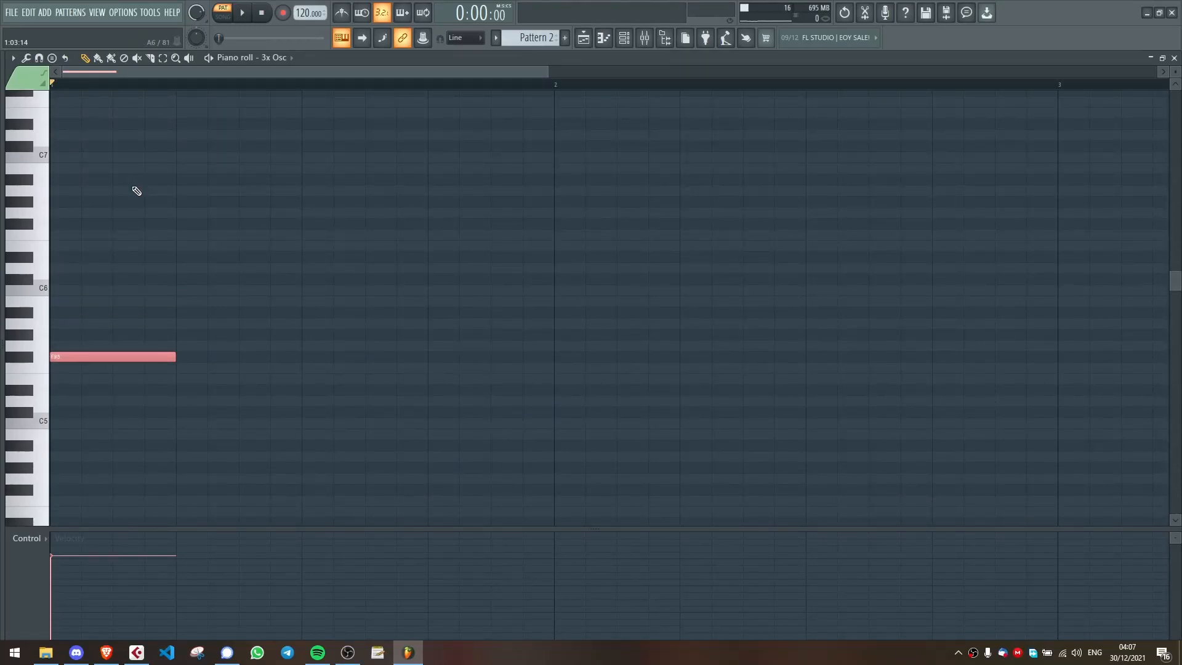
key("Down")
key("Down")
key("Down")
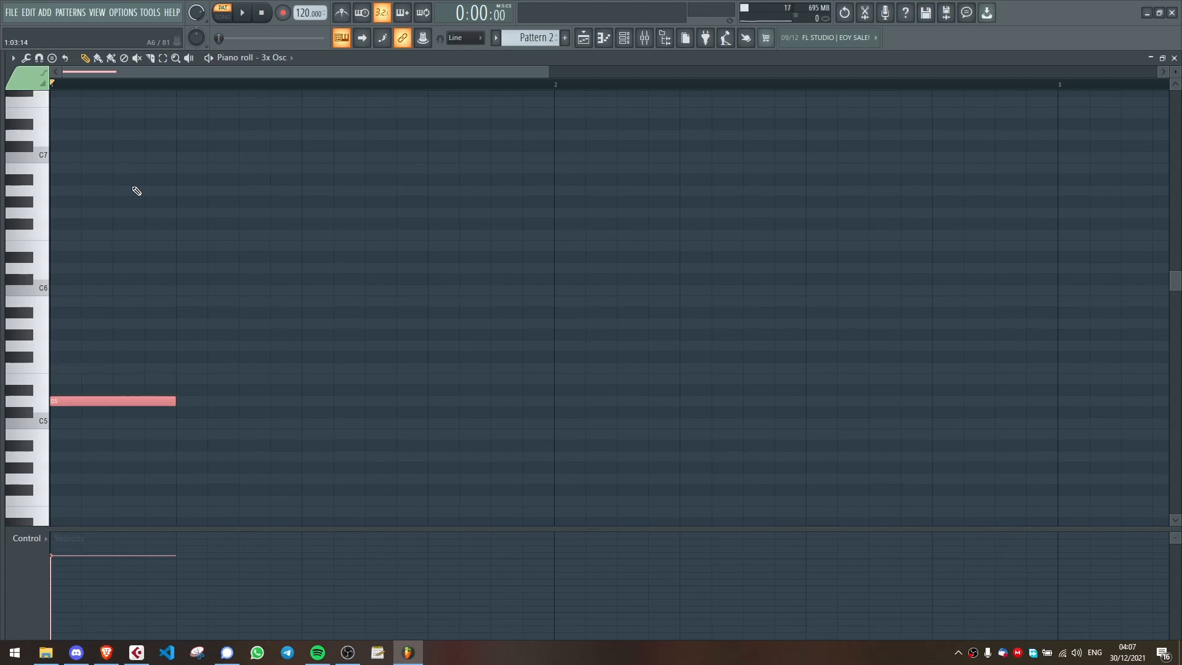
Step: Transpose the selected note up in semitones to A5
key("Up")
key("Up")
key("Up")
key("Up")
key("Up")
key("Up")
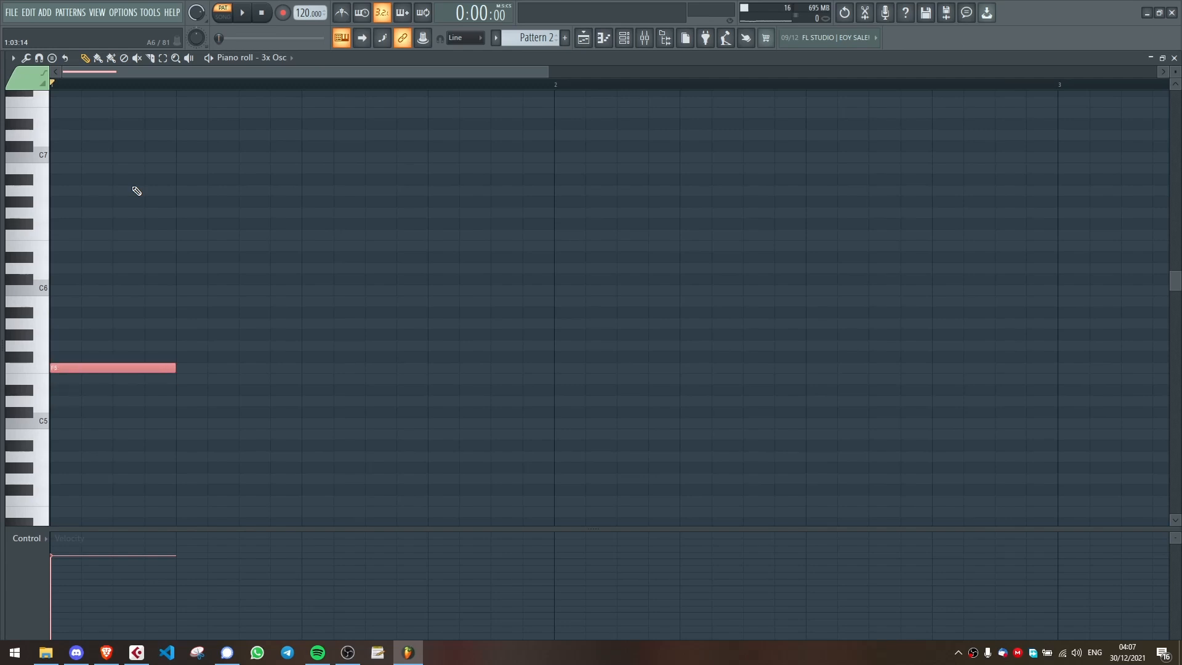
key("Up")
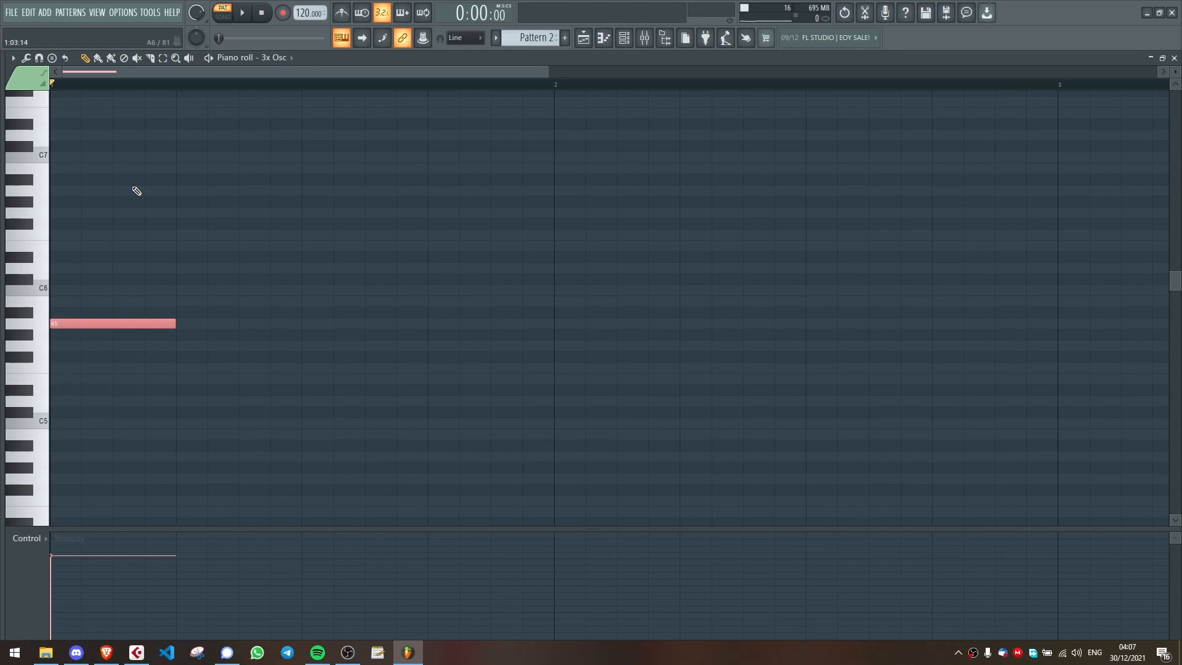
Step: Shift the selected A5 note down and up repeatedly in whole octaves
key("ctrl+Down")
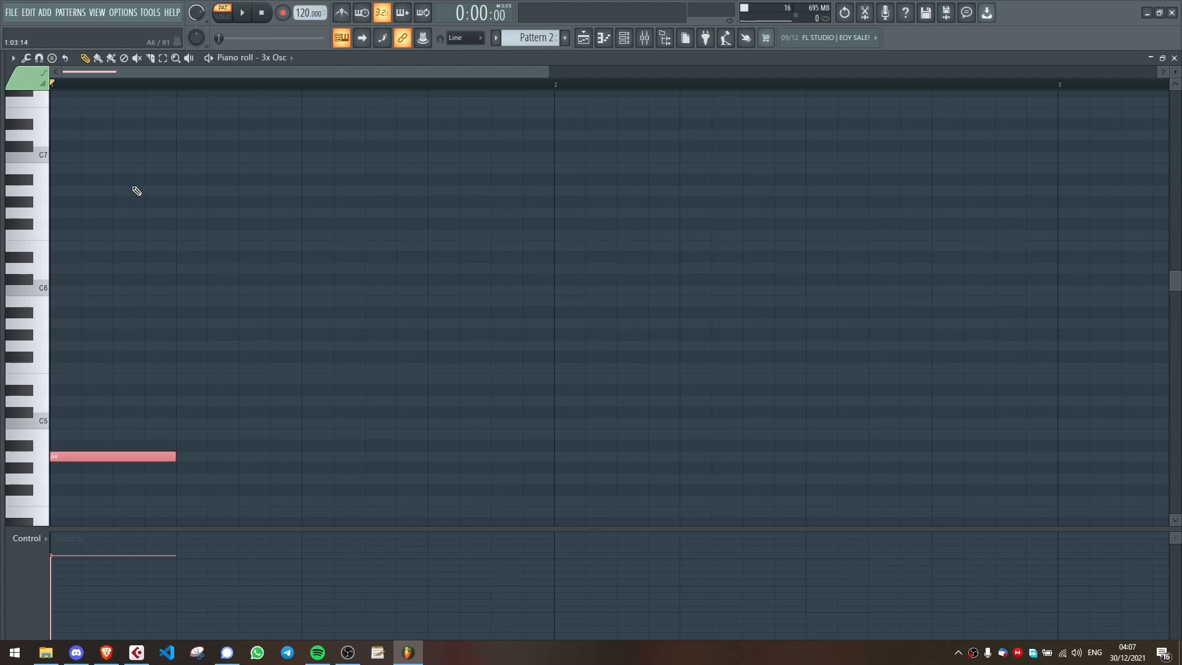
key("ctrl+Up")
key("ctrl+Up")
key("ctrl+Down")
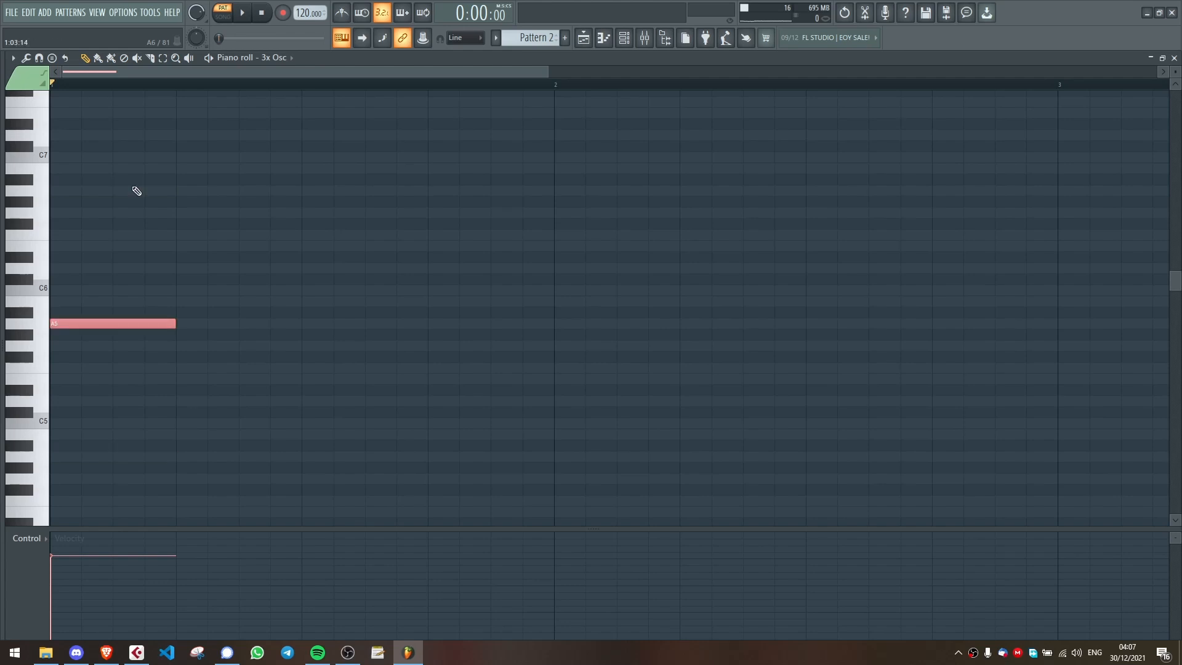
key("ctrl+Down")
key("ctrl+Up")
key("ctrl+Up")
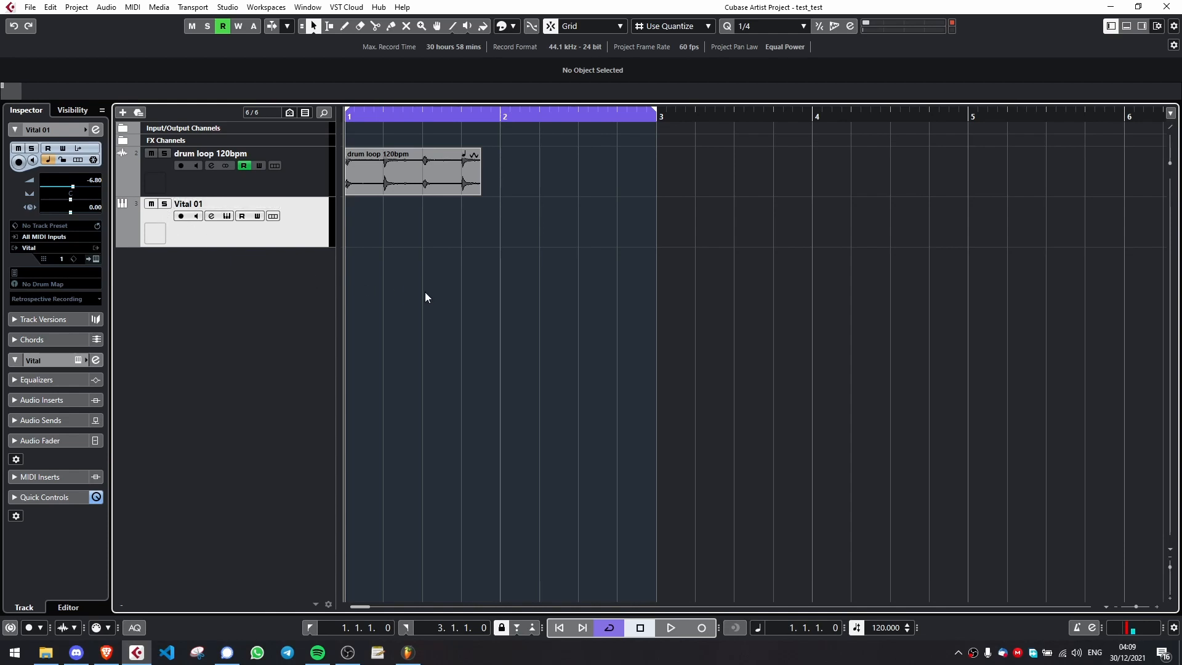
Step: In Cubase, draw a one-bar MIDI part at bar 1 on the Vital 01 track and open it in the note editor
key("8")
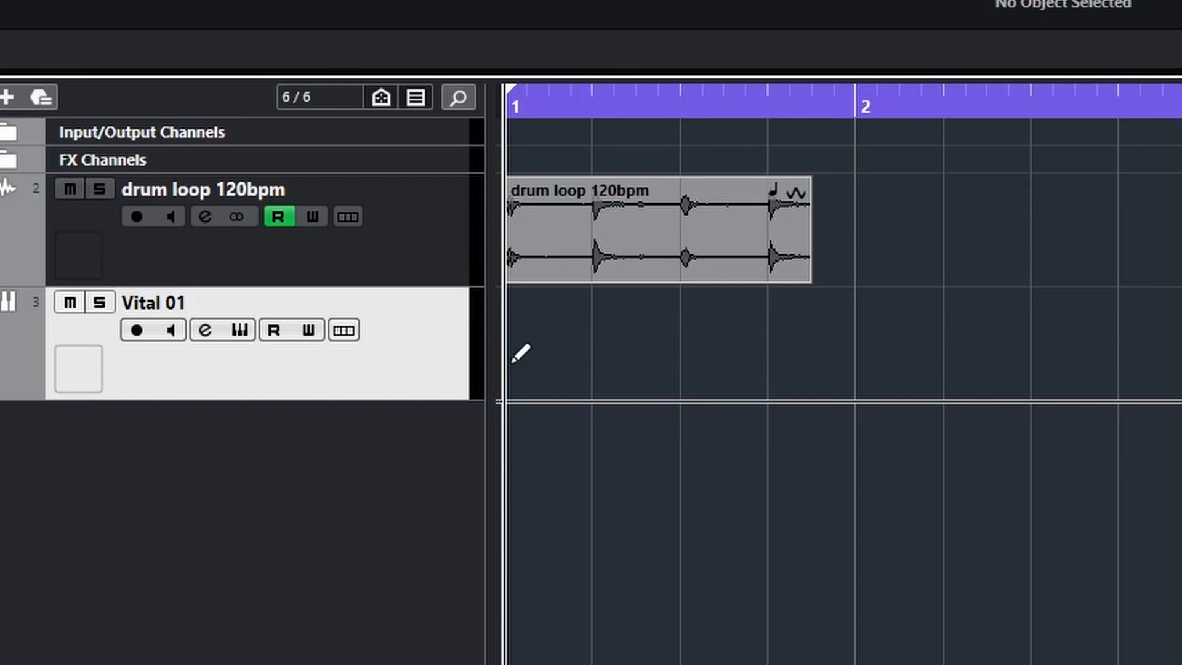
left_click_drag(513, 362, 828, 368)
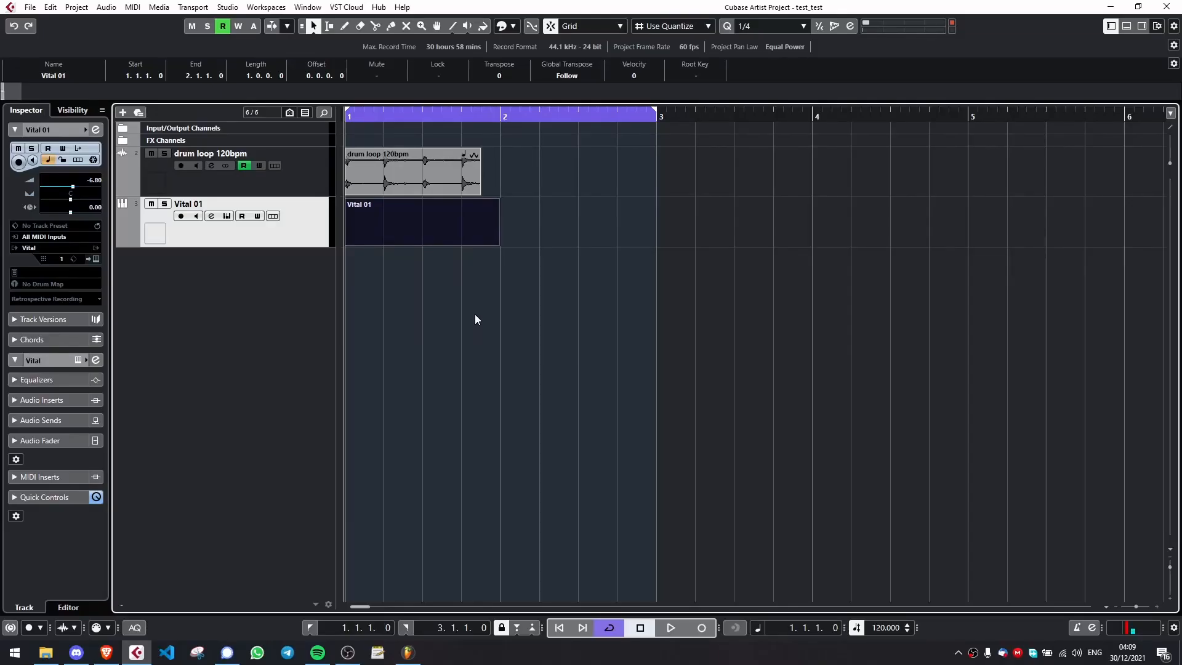
double_click(424, 220)
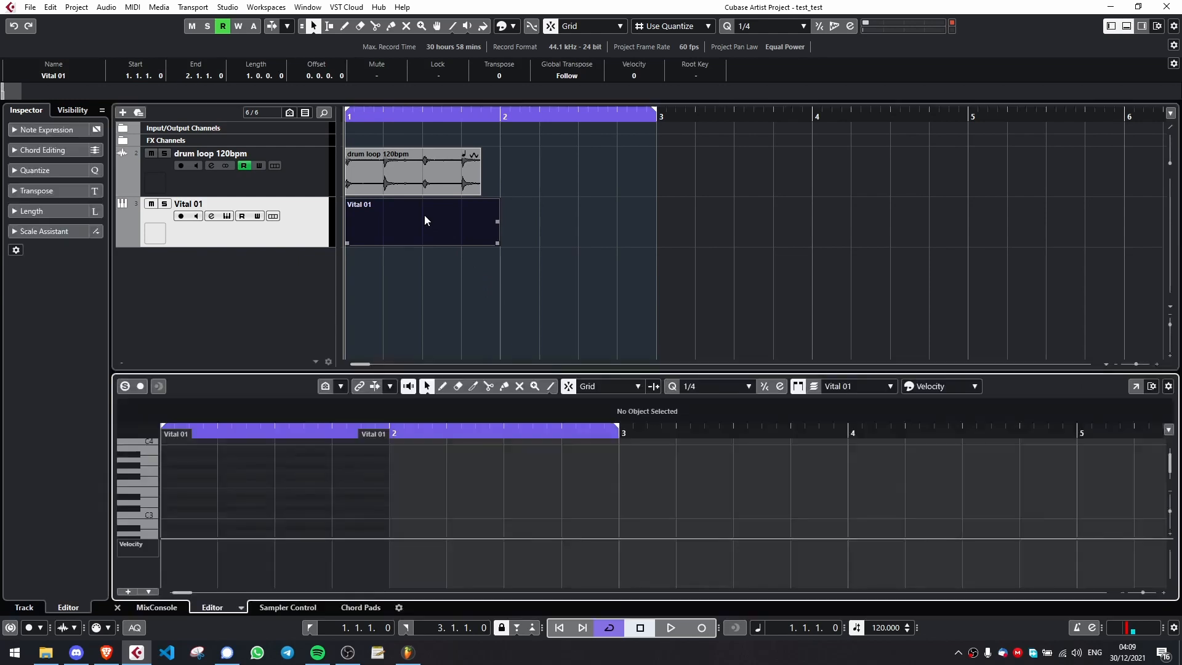
Step: Enlarge the note editor and draw a C#2 note from 1.1.1 to 1.1.3 in the Vital 01 part
left_click_drag(577, 371, 578, 196)
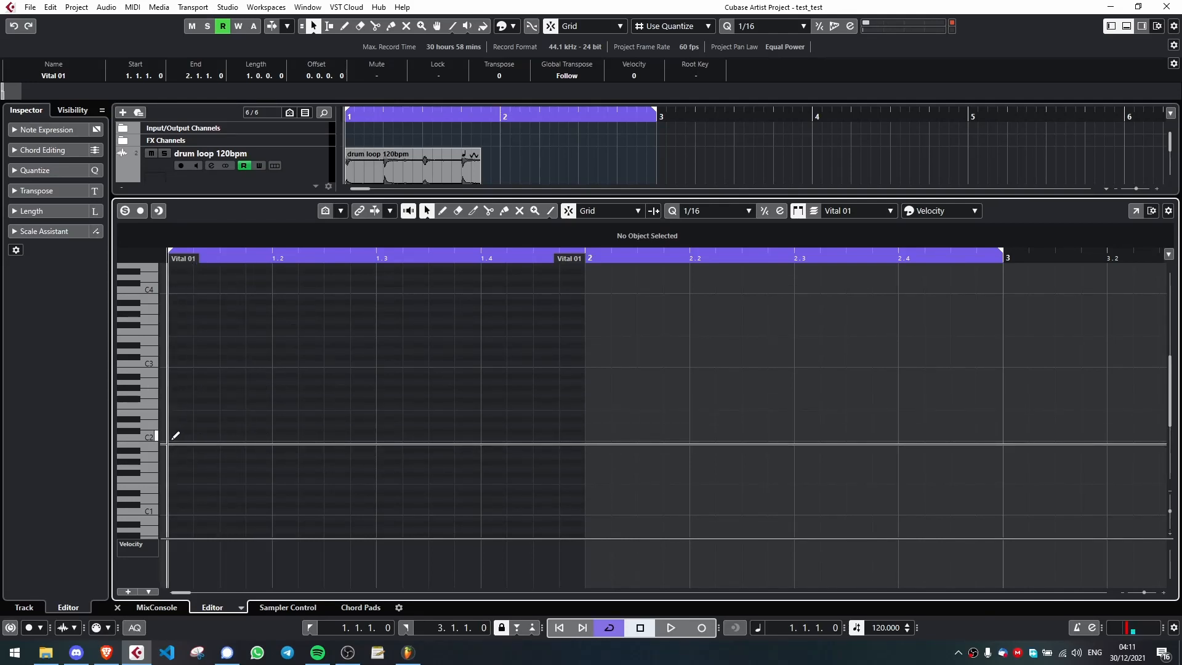
mouse_move(186, 430)
left_mouse_down()
mouse_move(399, 432)
mouse_move(220, 430)
left_mouse_up()
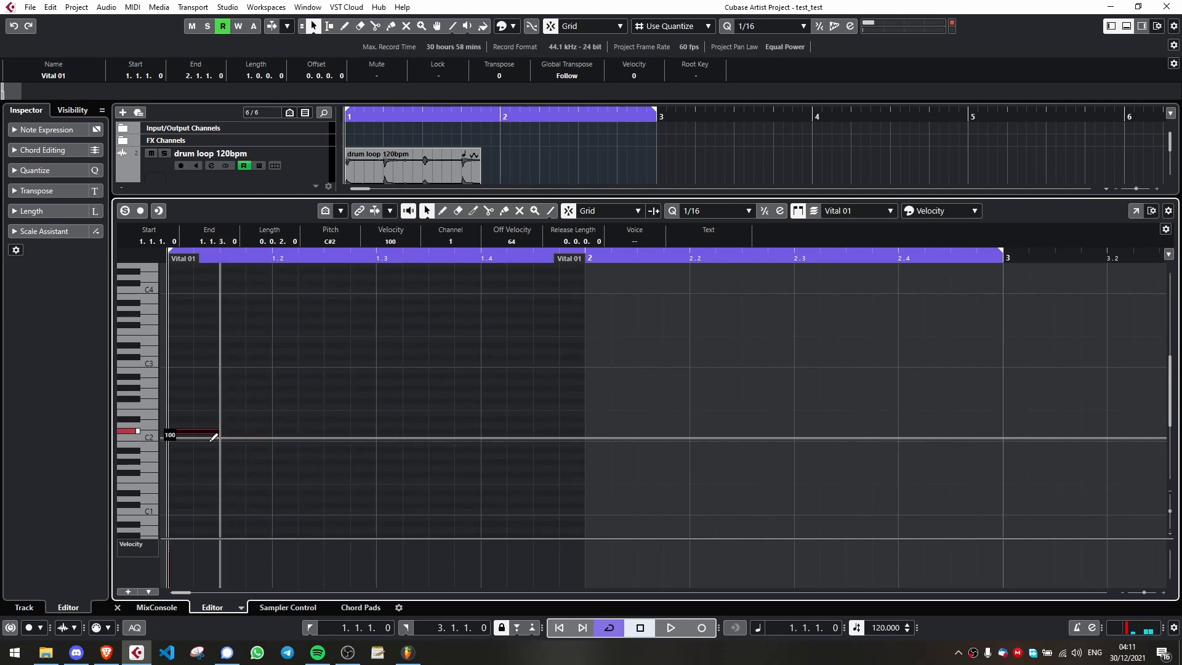
left_click(223, 471)
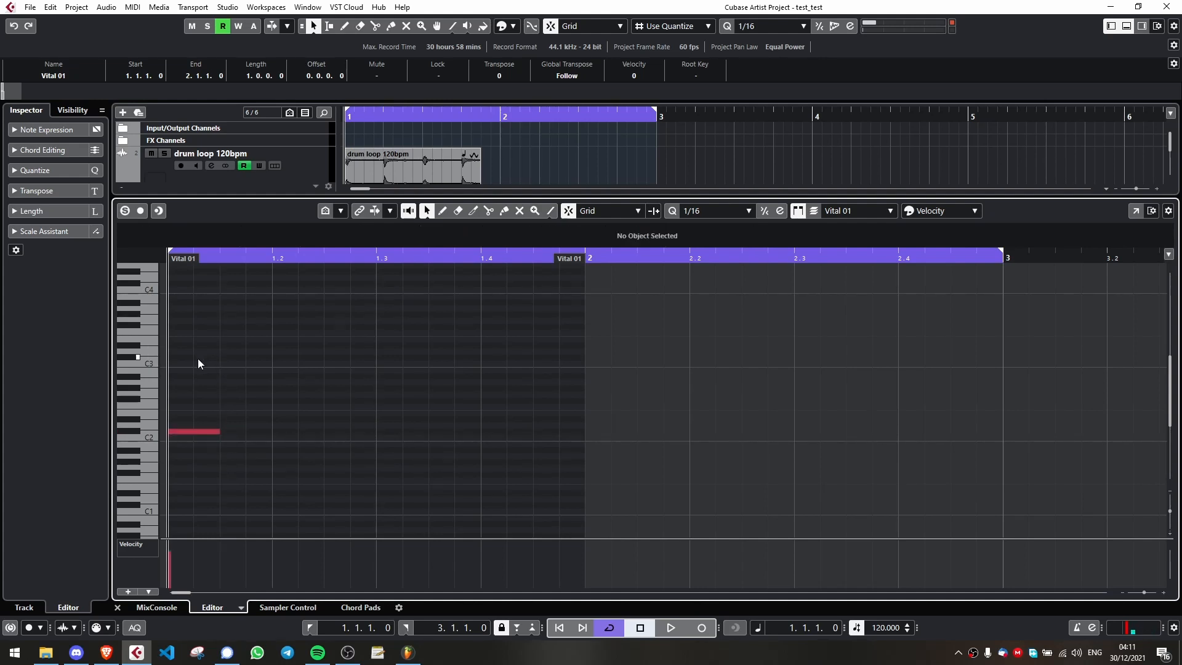
Step: Move the drawn C#2 note down to G1, and transpose it up in semitones to A2
left_click(203, 431)
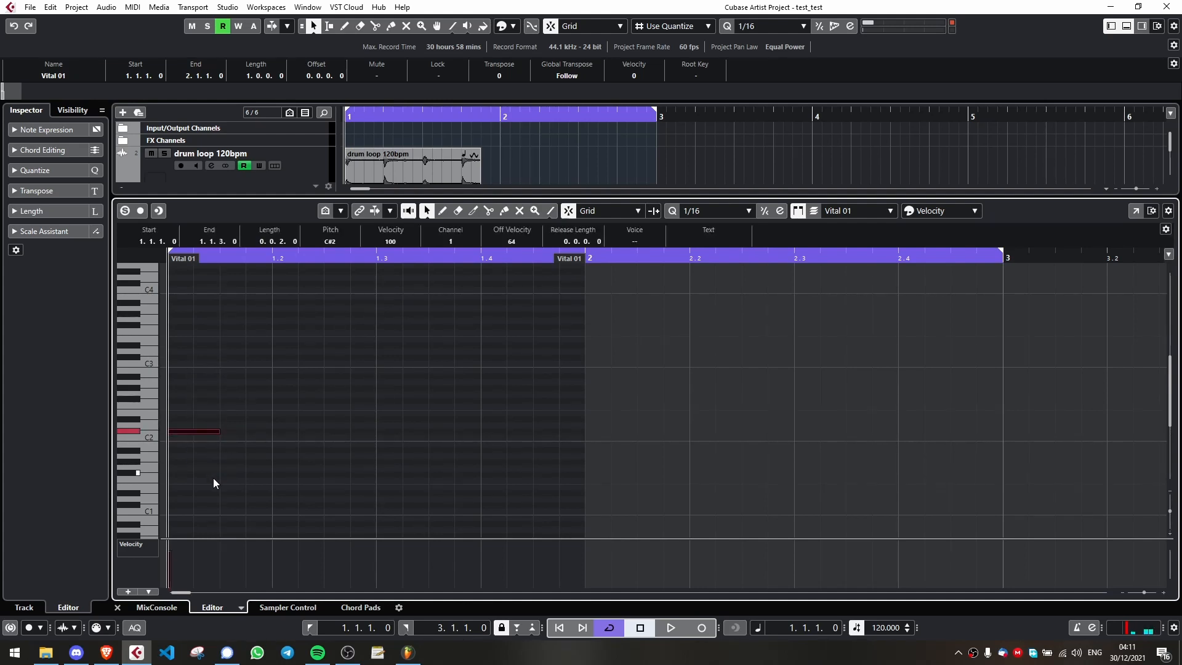
left_click_drag(193, 431, 193, 466)
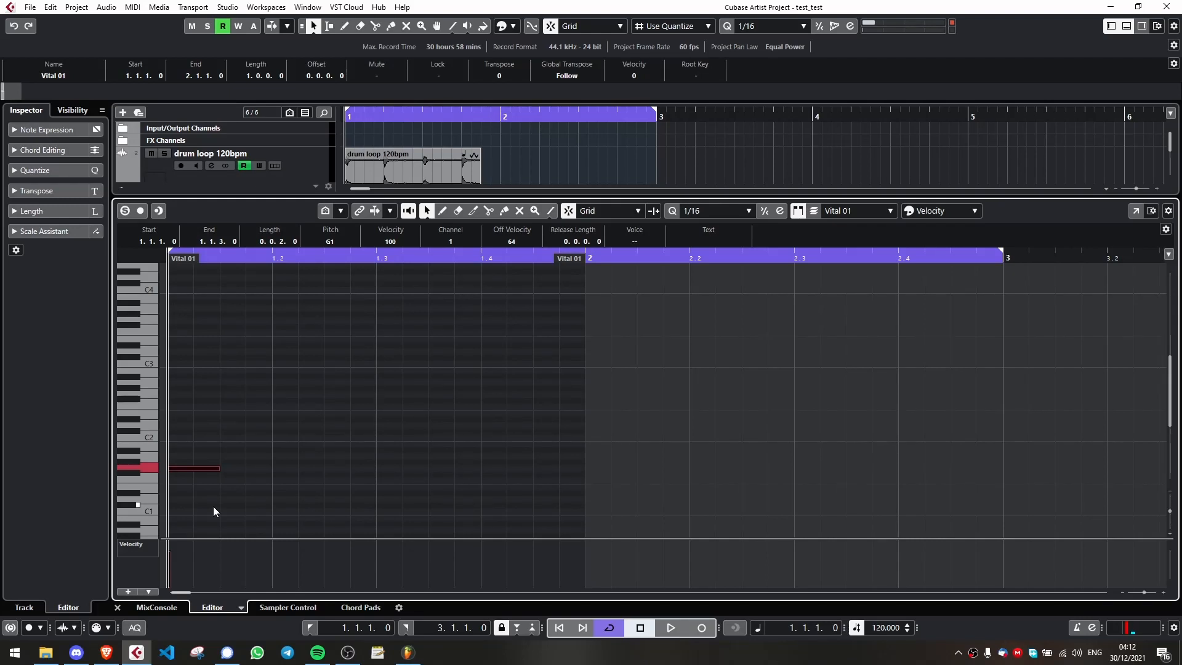
key("Up")
key("Up")
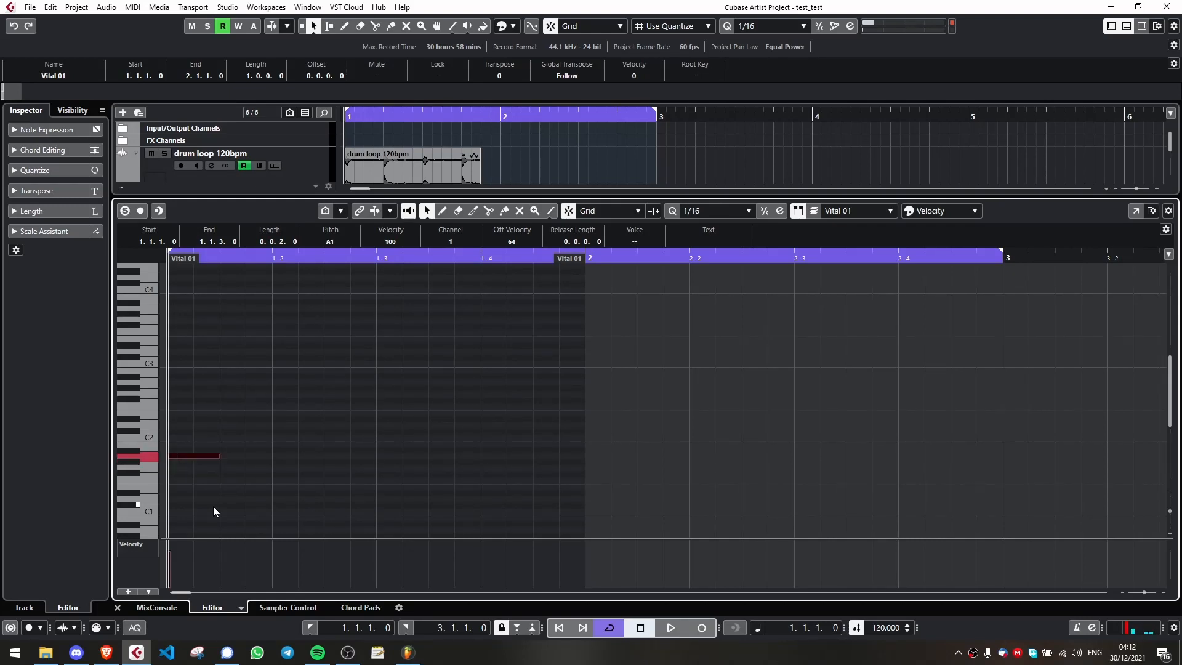
key("Up")
key("Up")
key("Up")
key("Up")
key("Up")
key("Up")
key("Up")
key("Up")
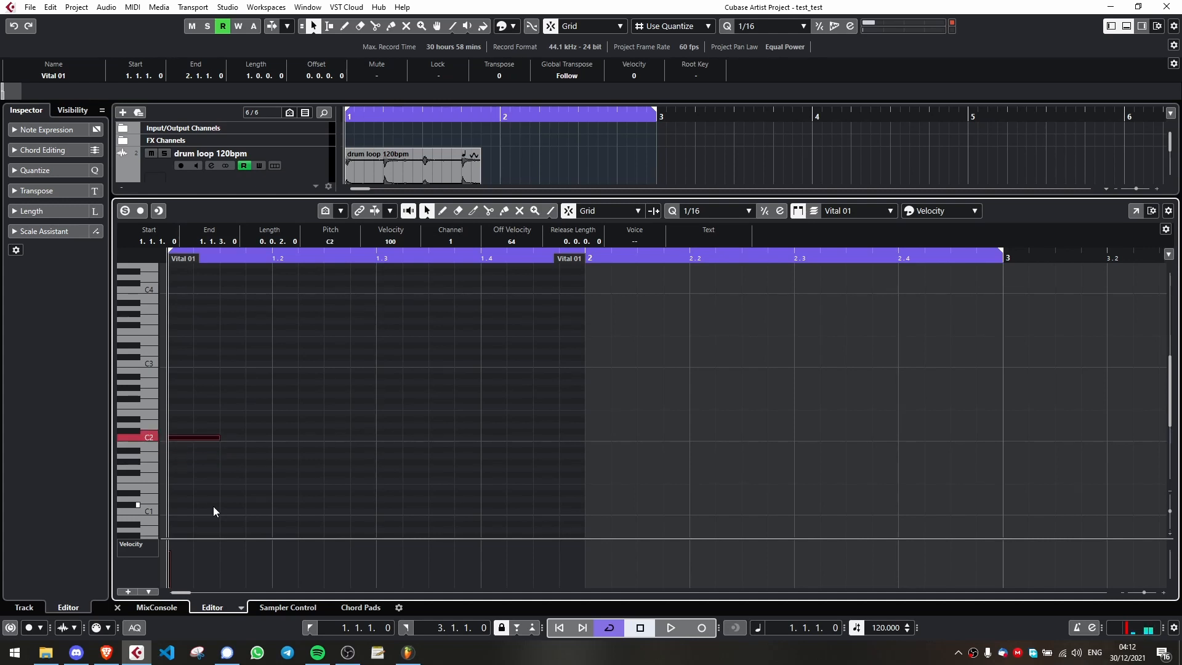
key("Up")
key("Up")
key("Up")
key("Up")
key("Up")
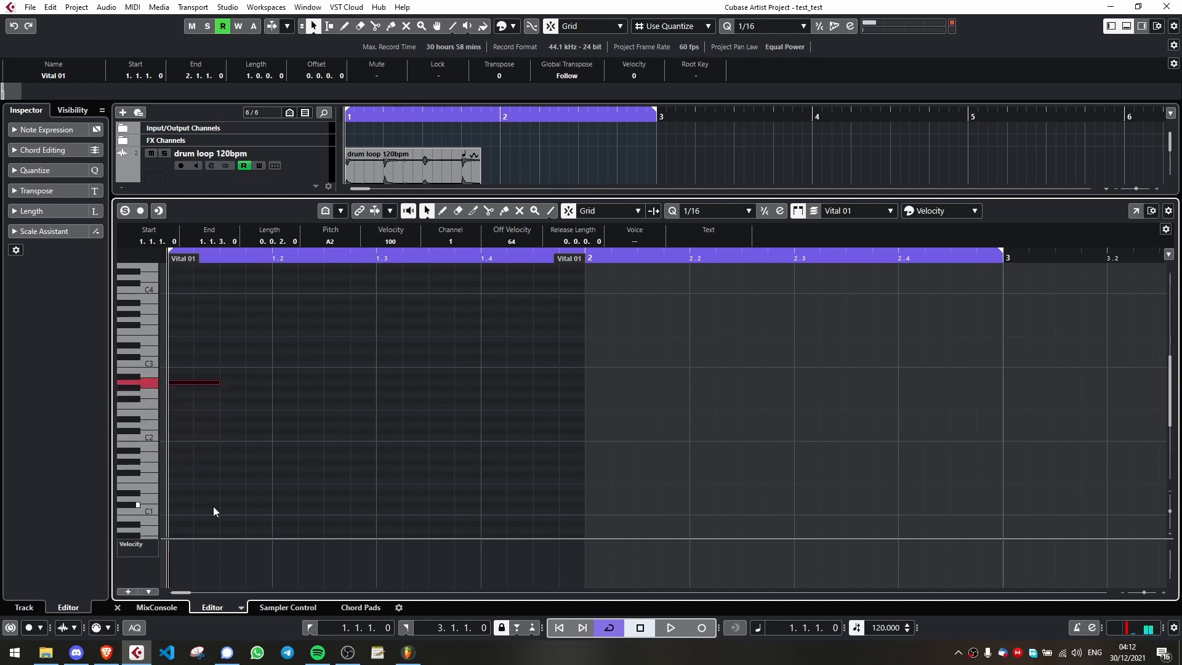
Step: Transpose the selected note down in semitones to G2
key("Down")
key("Down")
key("Down")
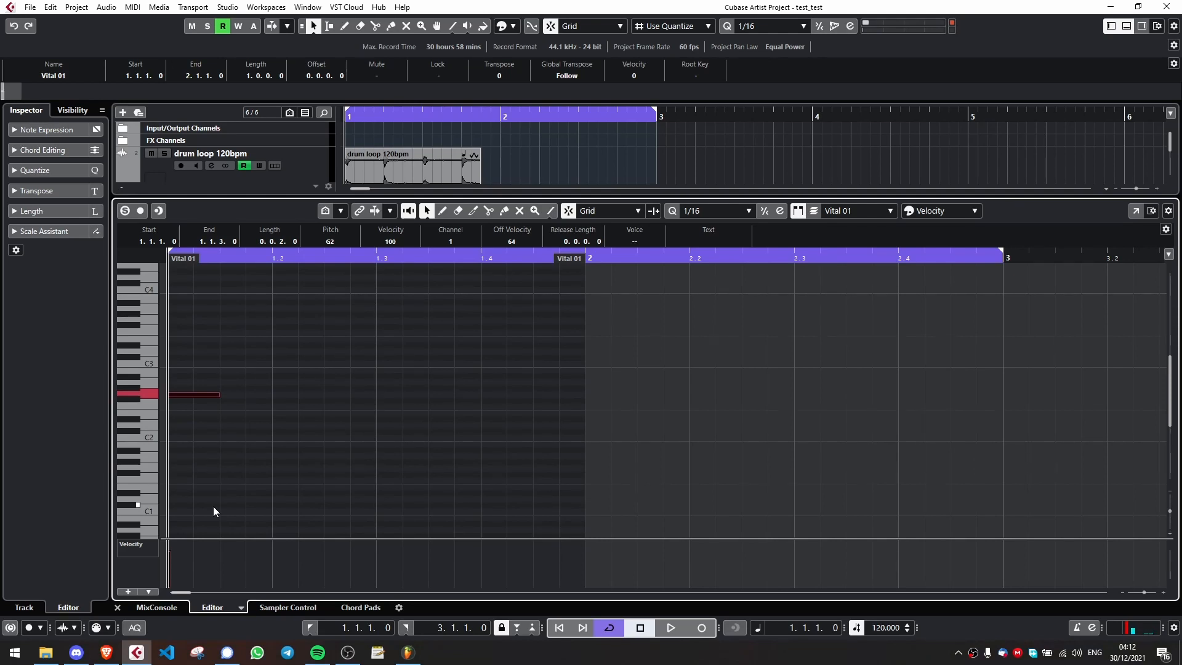
Step: Shift the selected note down and up repeatedly in whole octaves, finish on G1, and deselect it
key("shift+Down")
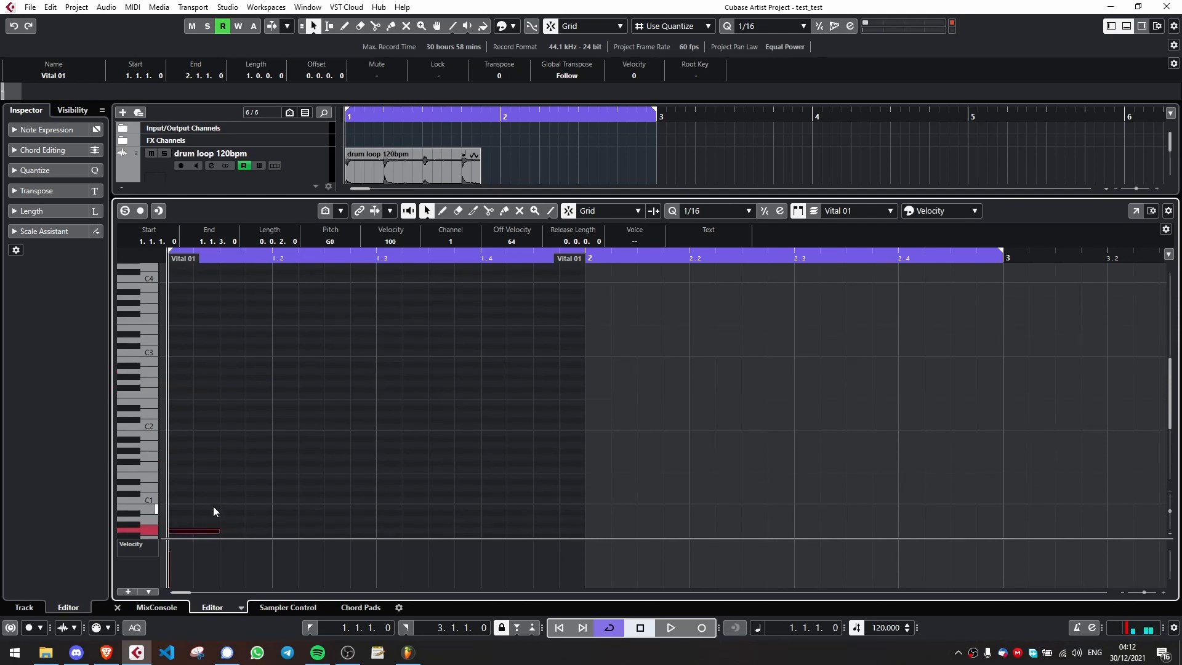
key("shift+Up")
key("shift+Up")
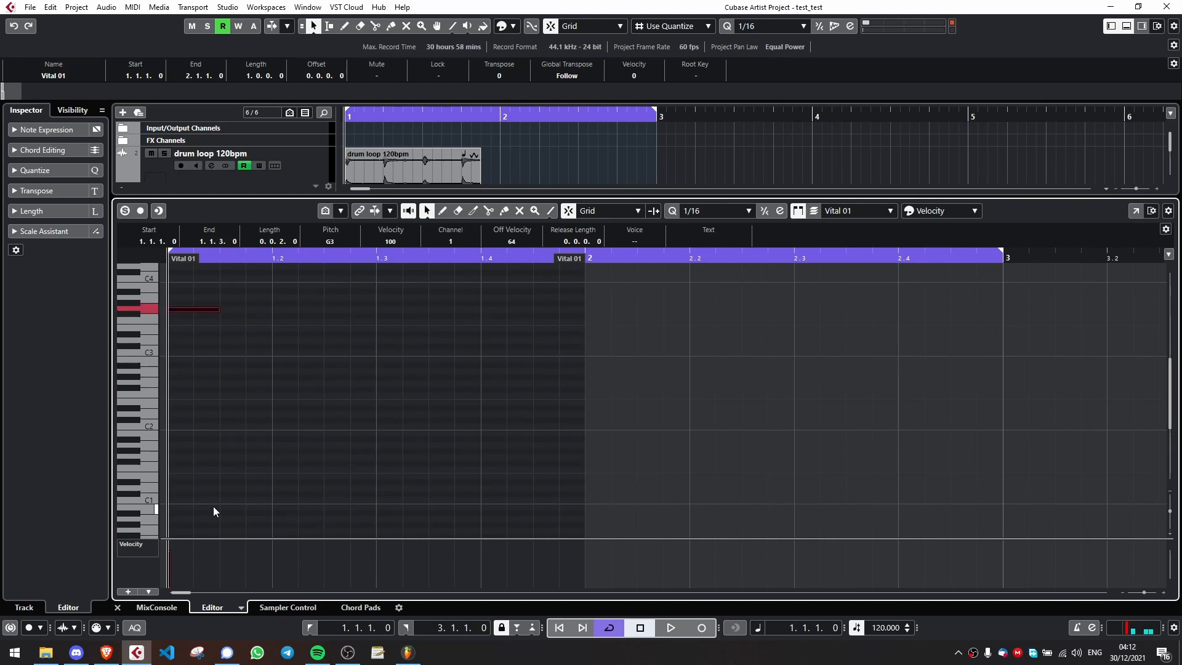
key("shift+Down")
key("shift+Down")
key("shift+Up")
key("shift+Up")
key("shift+Down")
key("shift+Down")
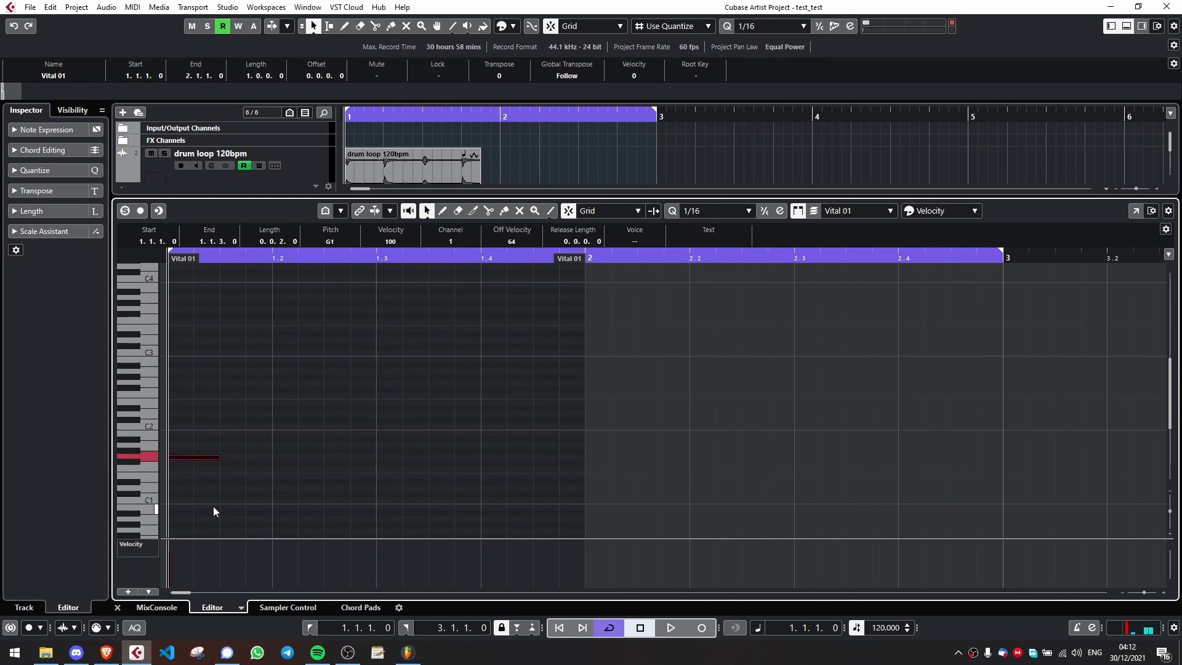
left_click(245, 459)
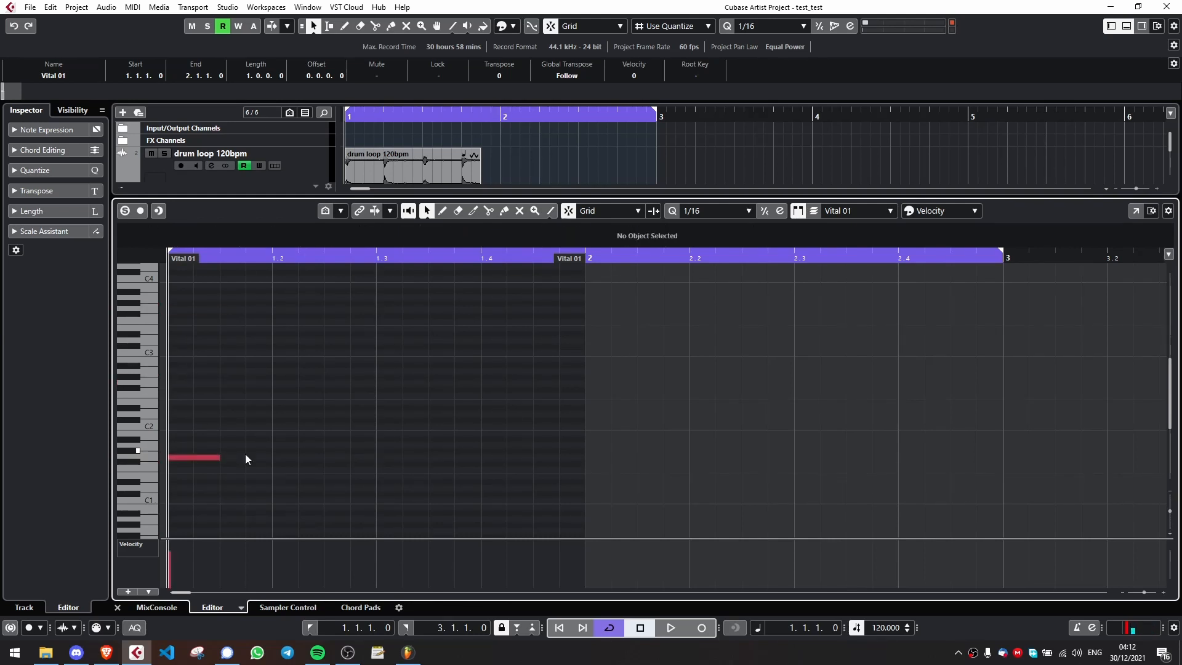
Step: With the Object Selection tool, select the G1 note by enclosing it and transpose it up in semitones to A#1
right_click(204, 420)
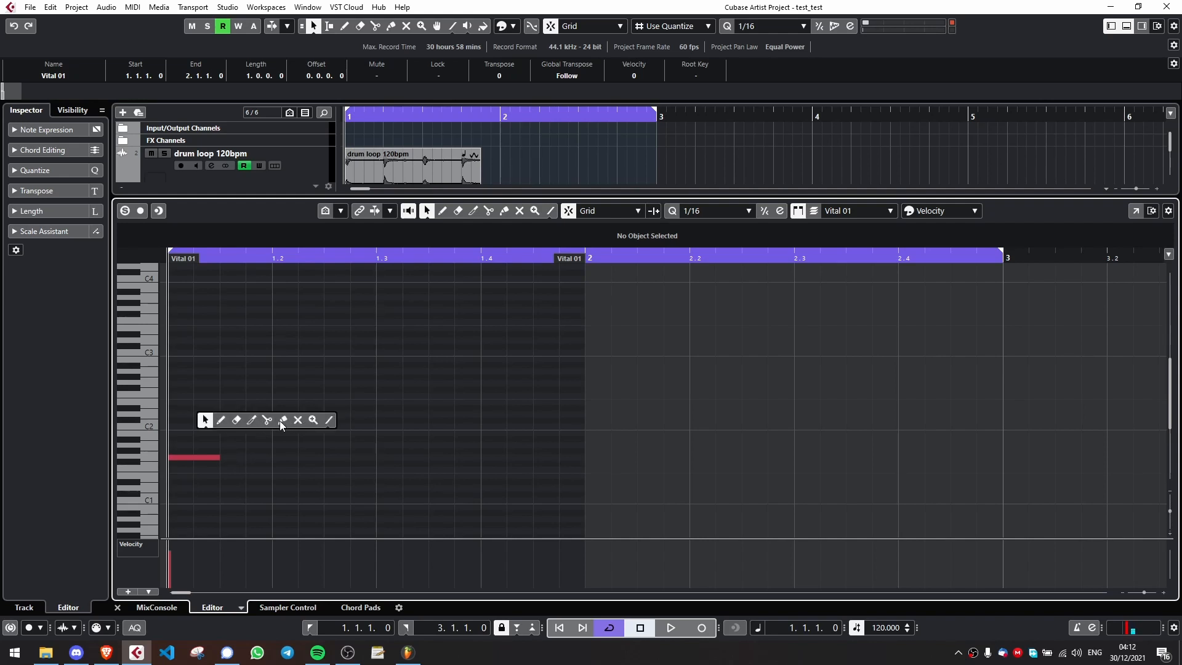
left_click(203, 420)
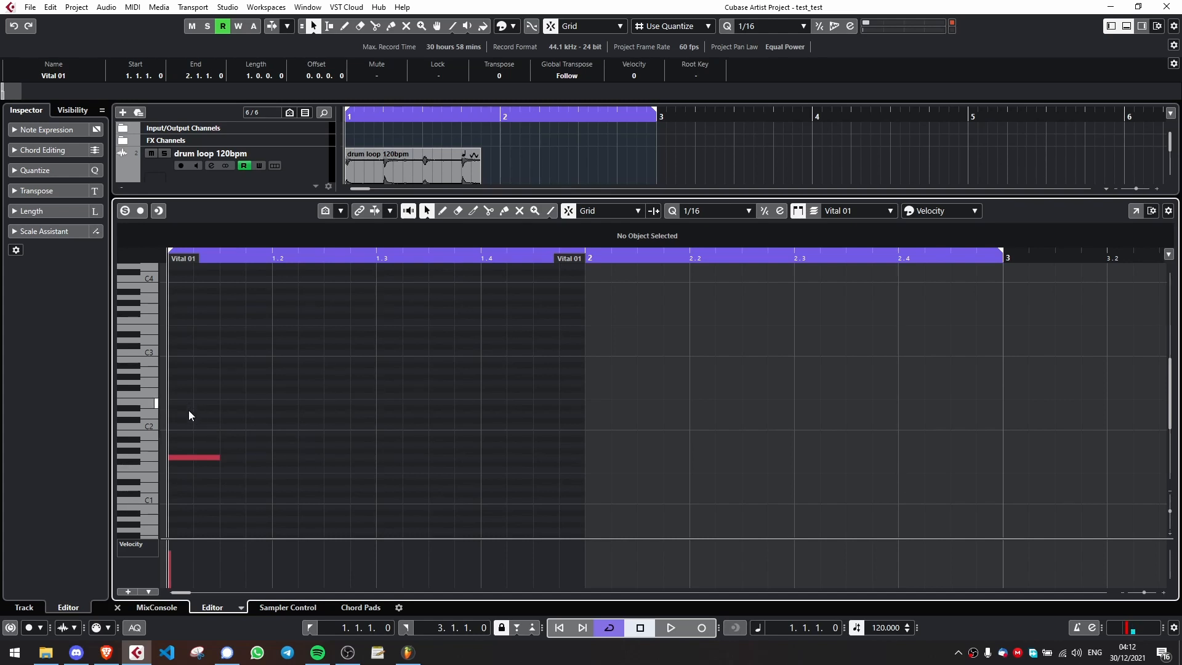
left_click_drag(189, 409, 238, 502)
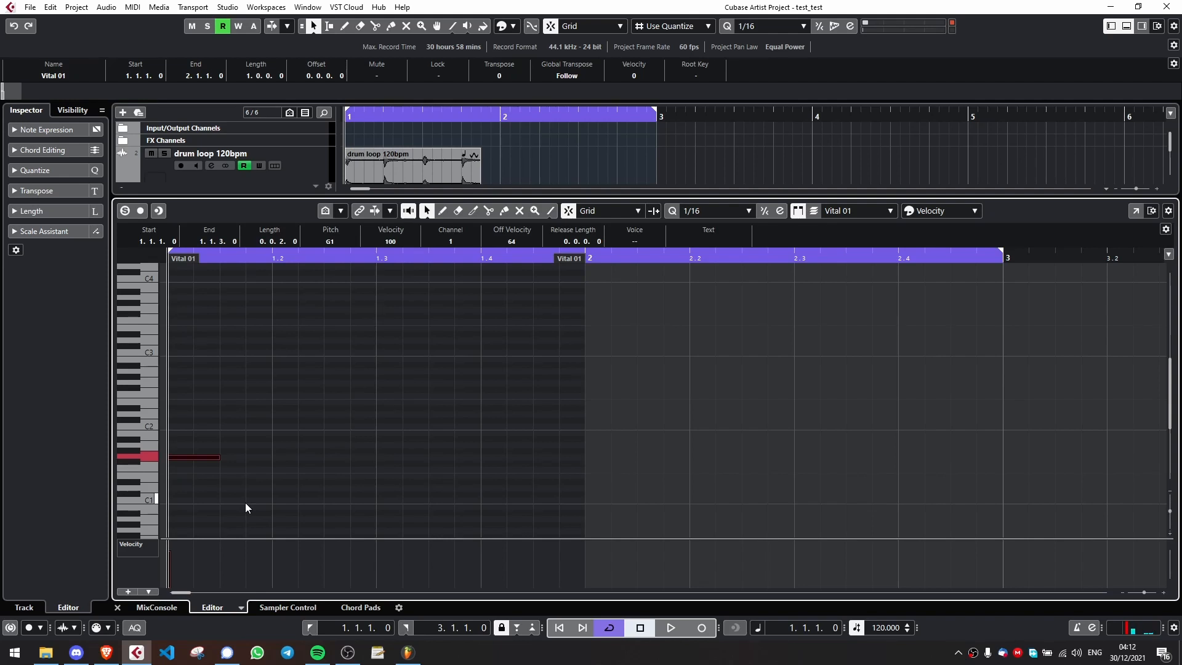
key("Up")
key("Up")
key("Up")
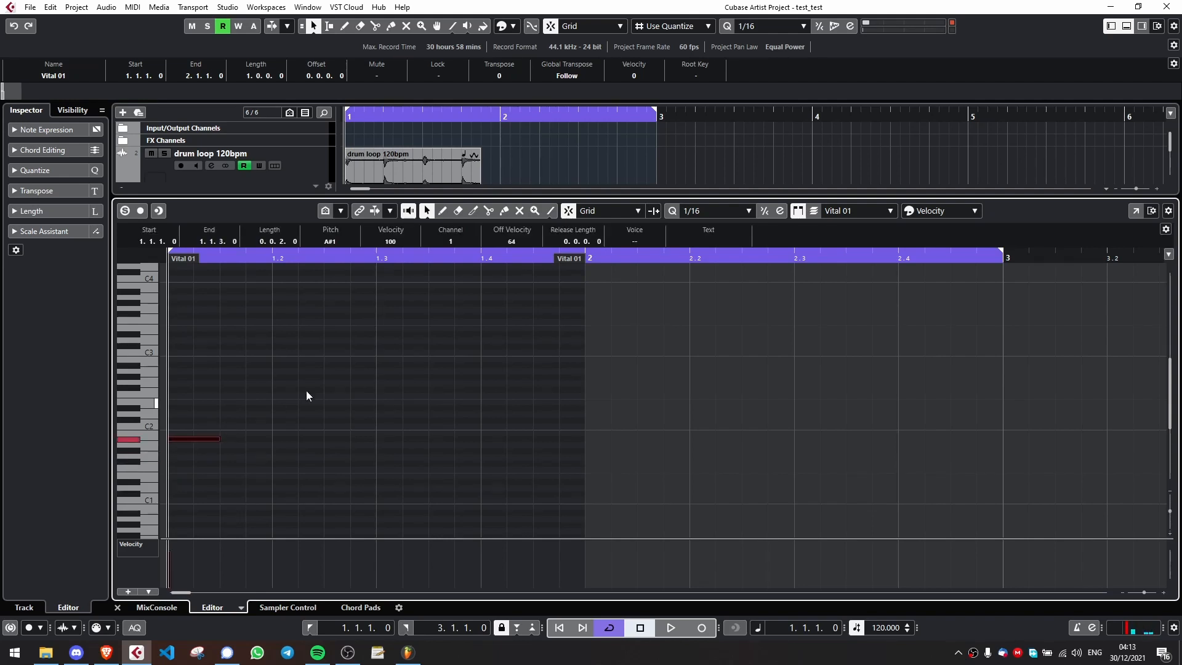
Step: Activate the Erase tool in the note editor for the A#1 note
left_click(460, 211)
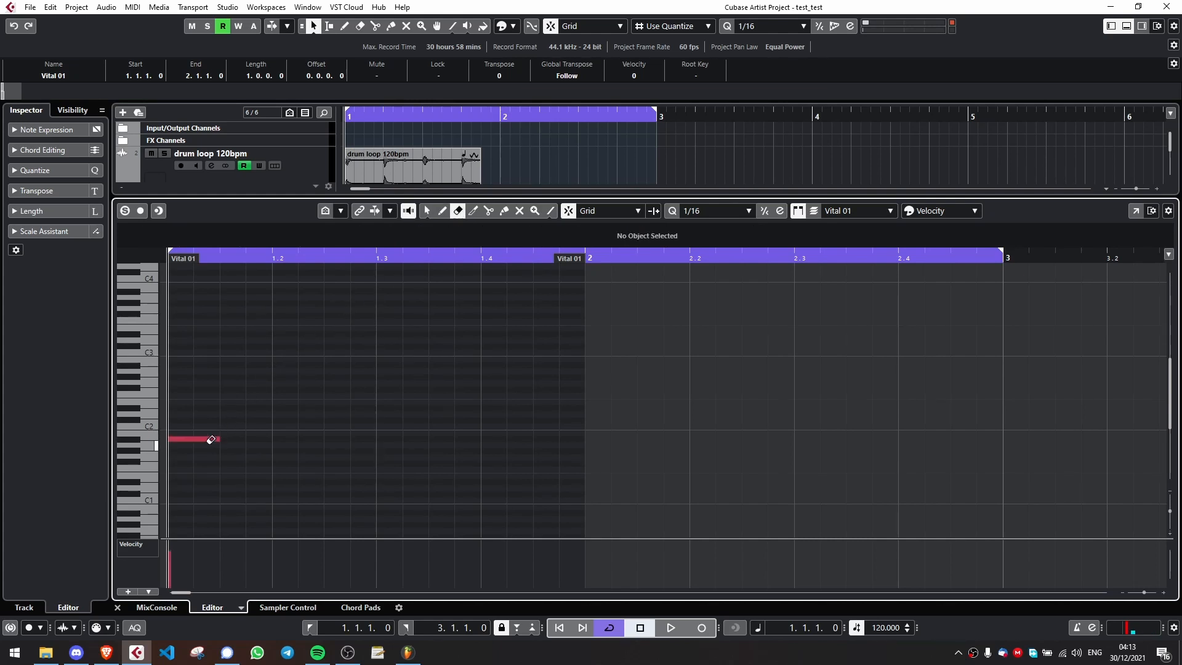